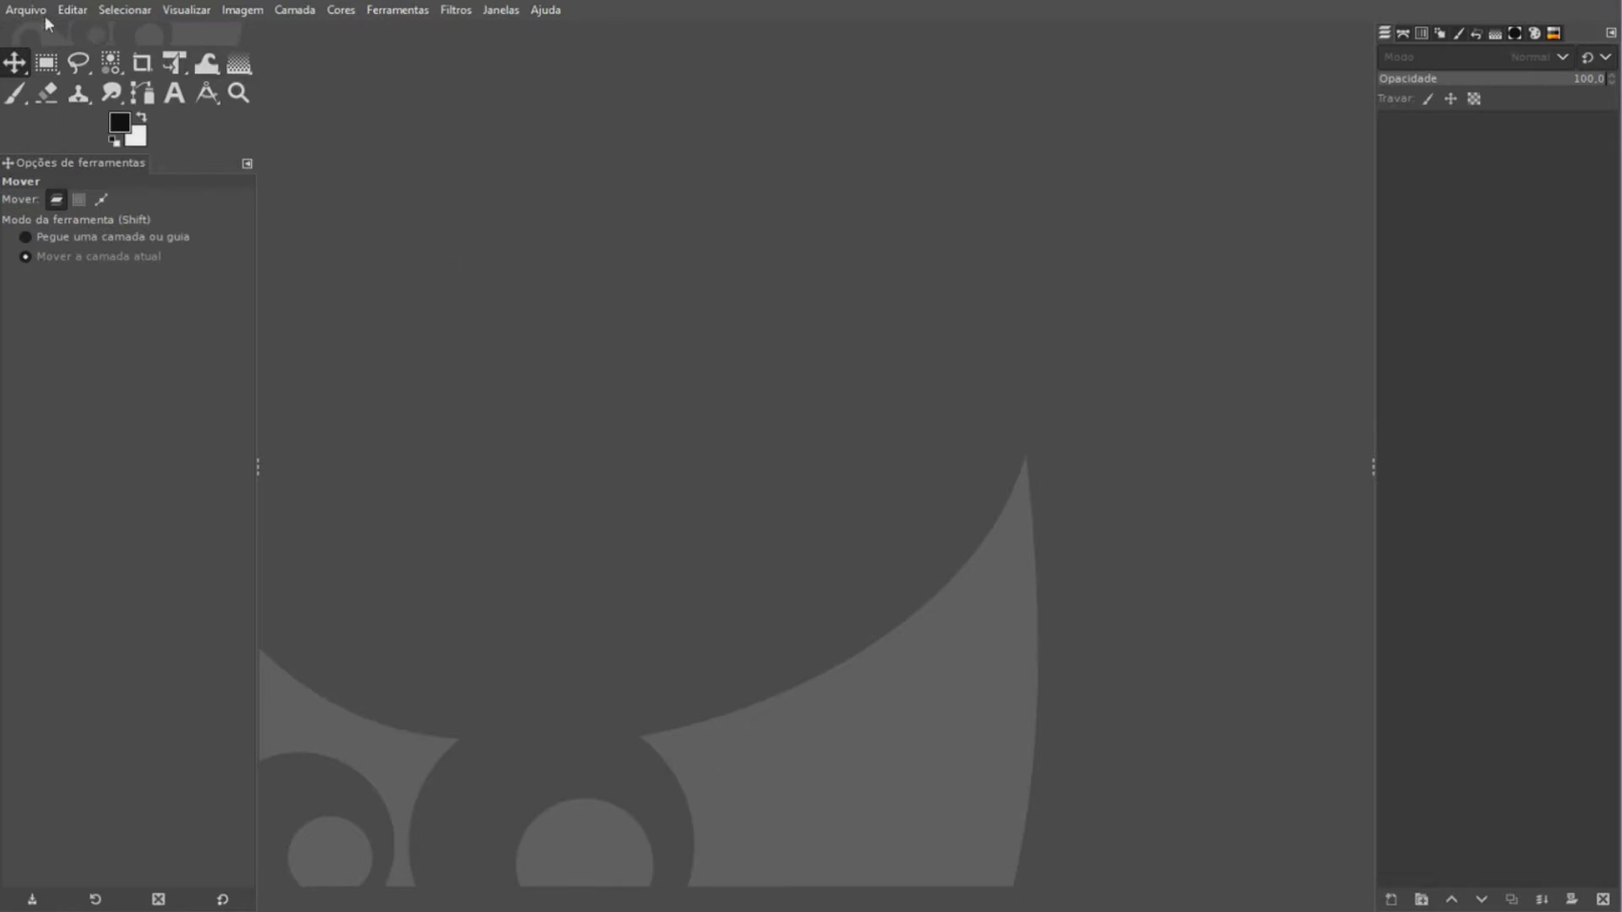
Open the kangaroo sign, Brazil map and heart EKG images, then show warning-40593_1280.png again
{"action": "left_click", "coordinate": [31, 9]}
{"action": "left_click", "coordinate": [63, 69]}
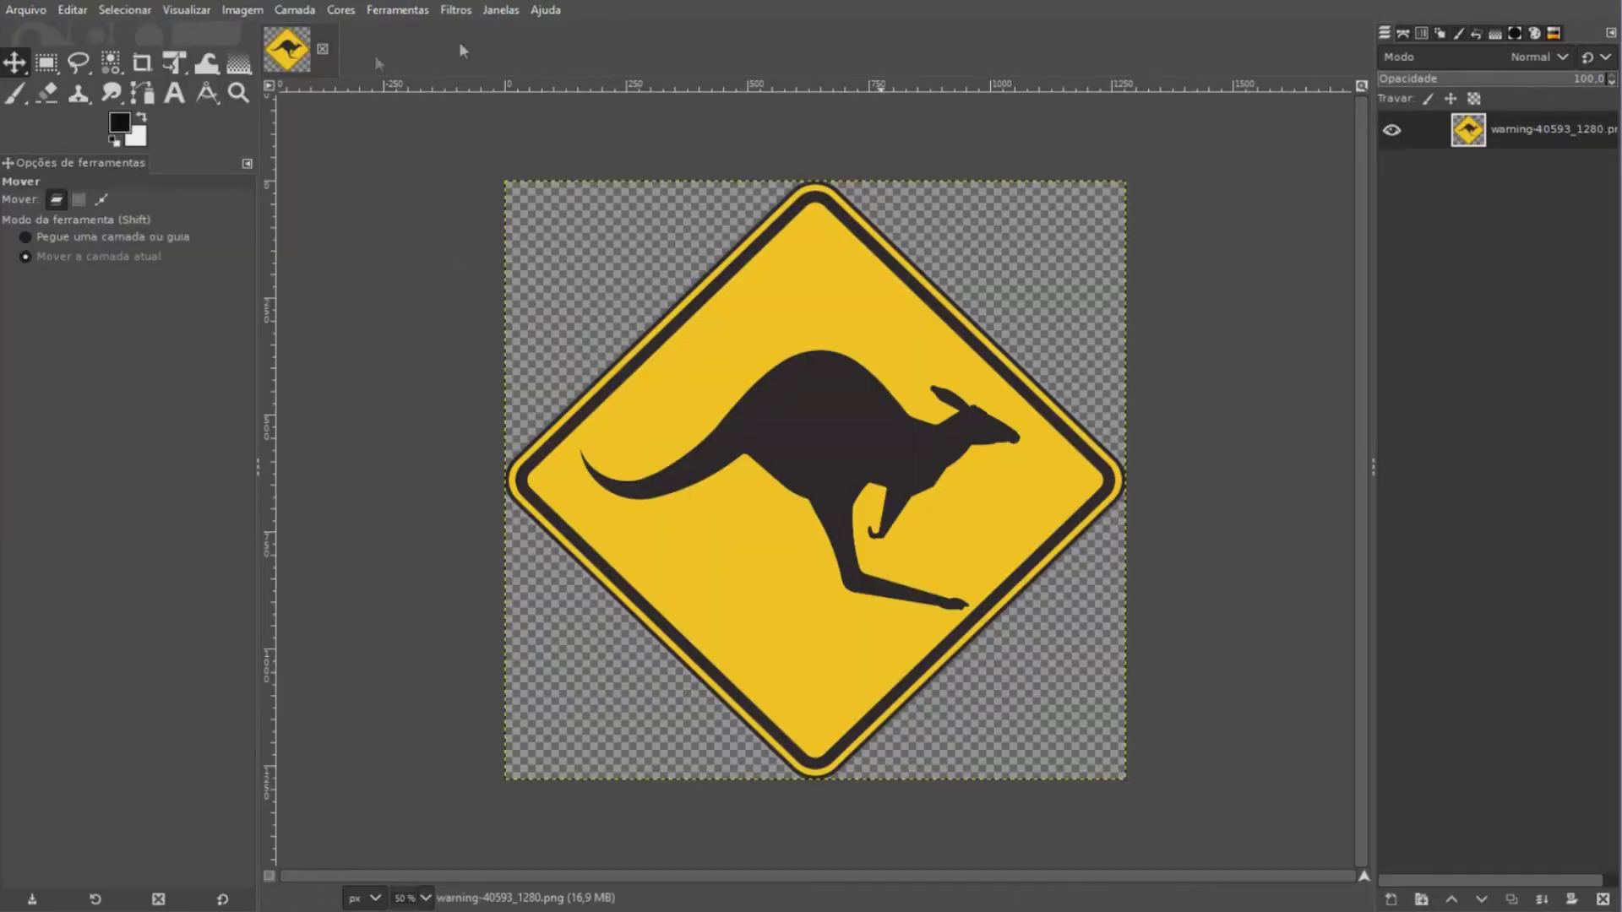
{"action": "left_click", "coordinate": [26, 9]}
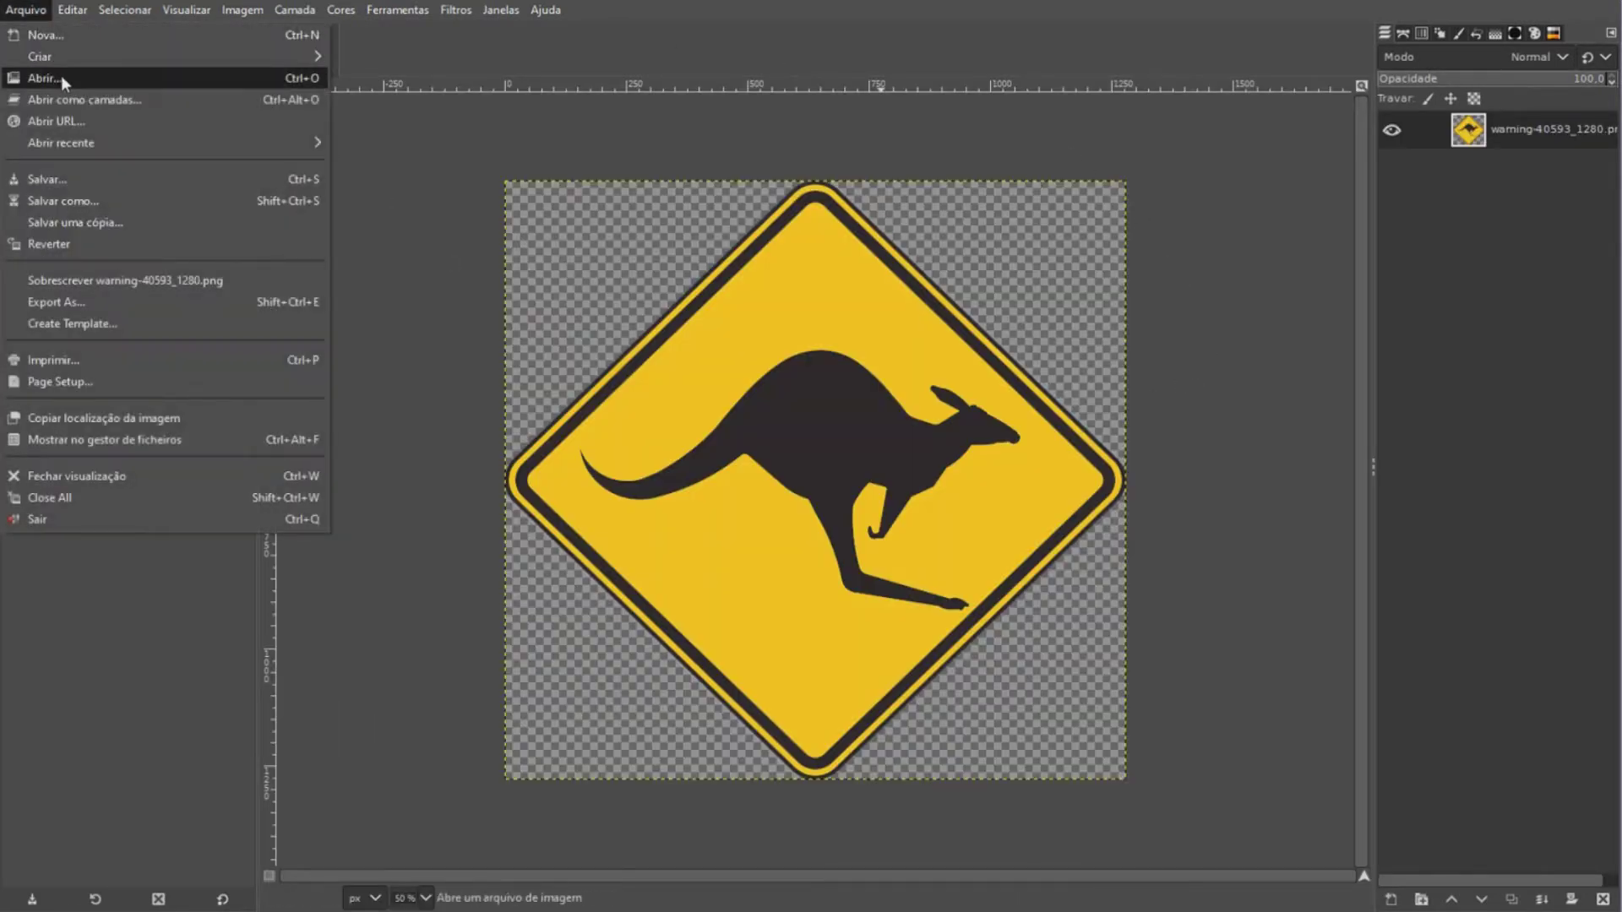
{"action": "left_click", "coordinate": [20, 13]}
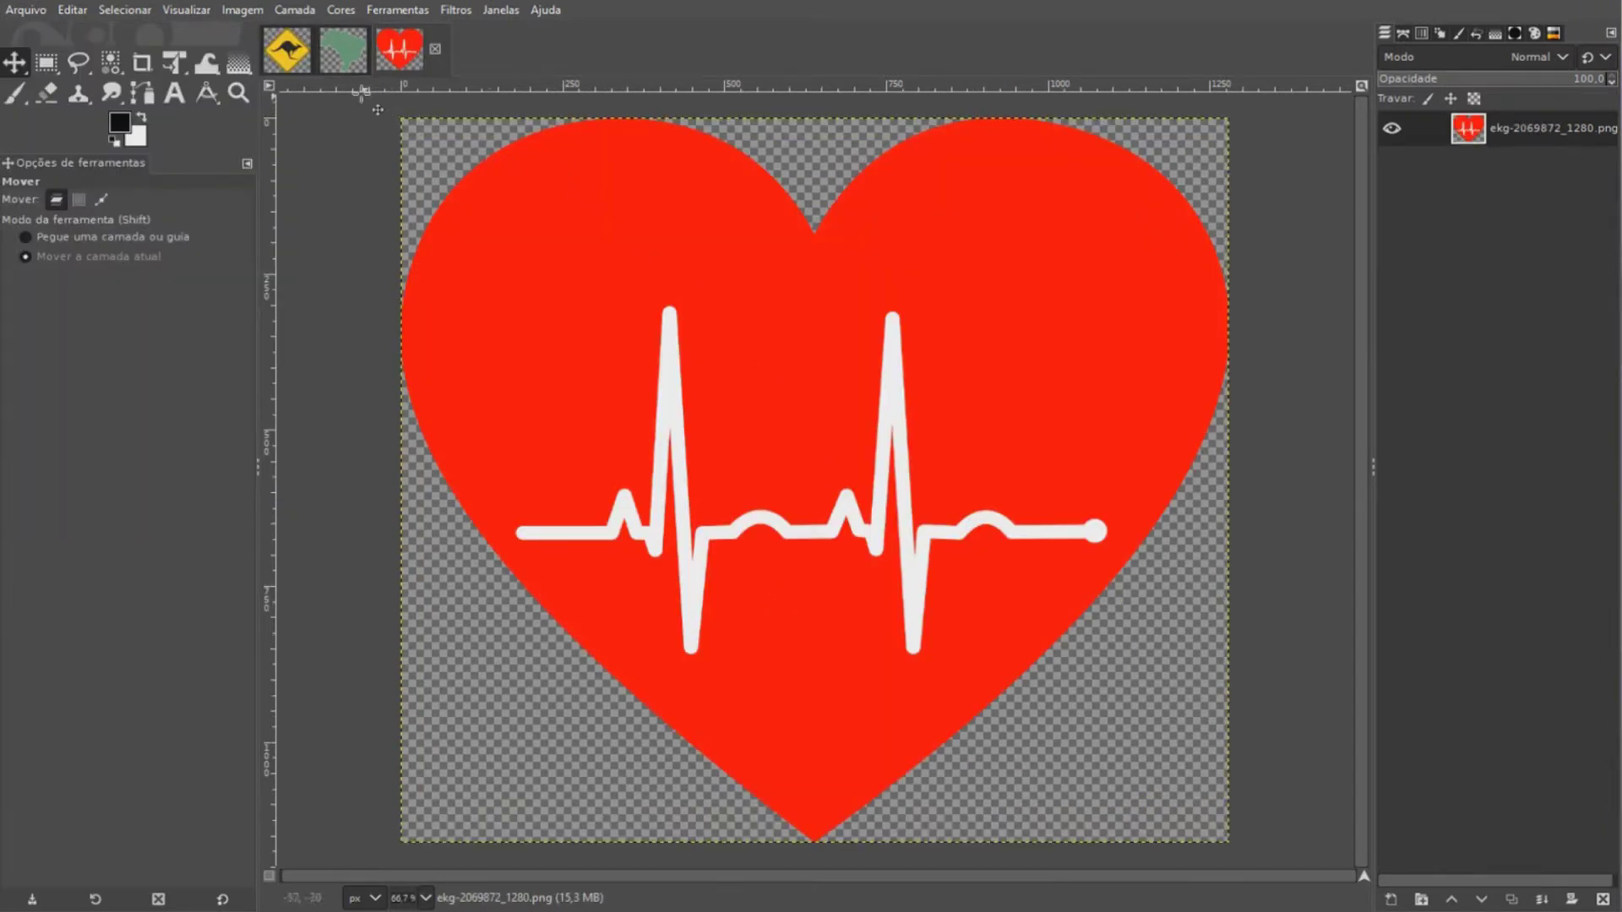
{"action": "left_click", "coordinate": [296, 56]}
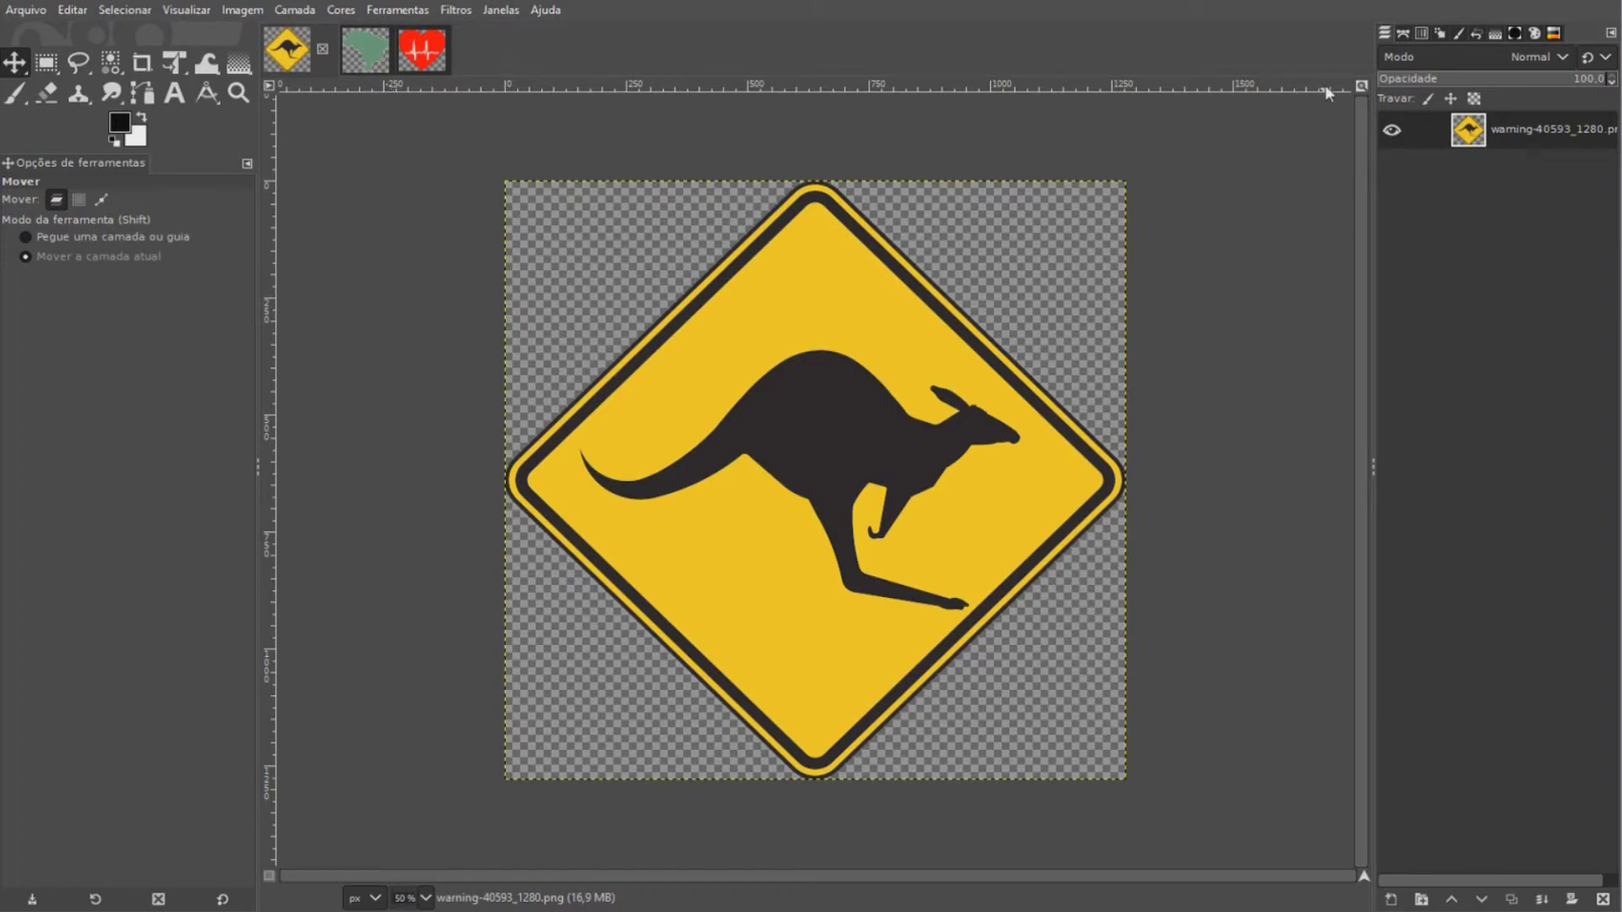
Zoom the sign to fill the window and select its dark kangaroo and border areas by colour
{"action": "left_click", "coordinate": [1362, 85]}
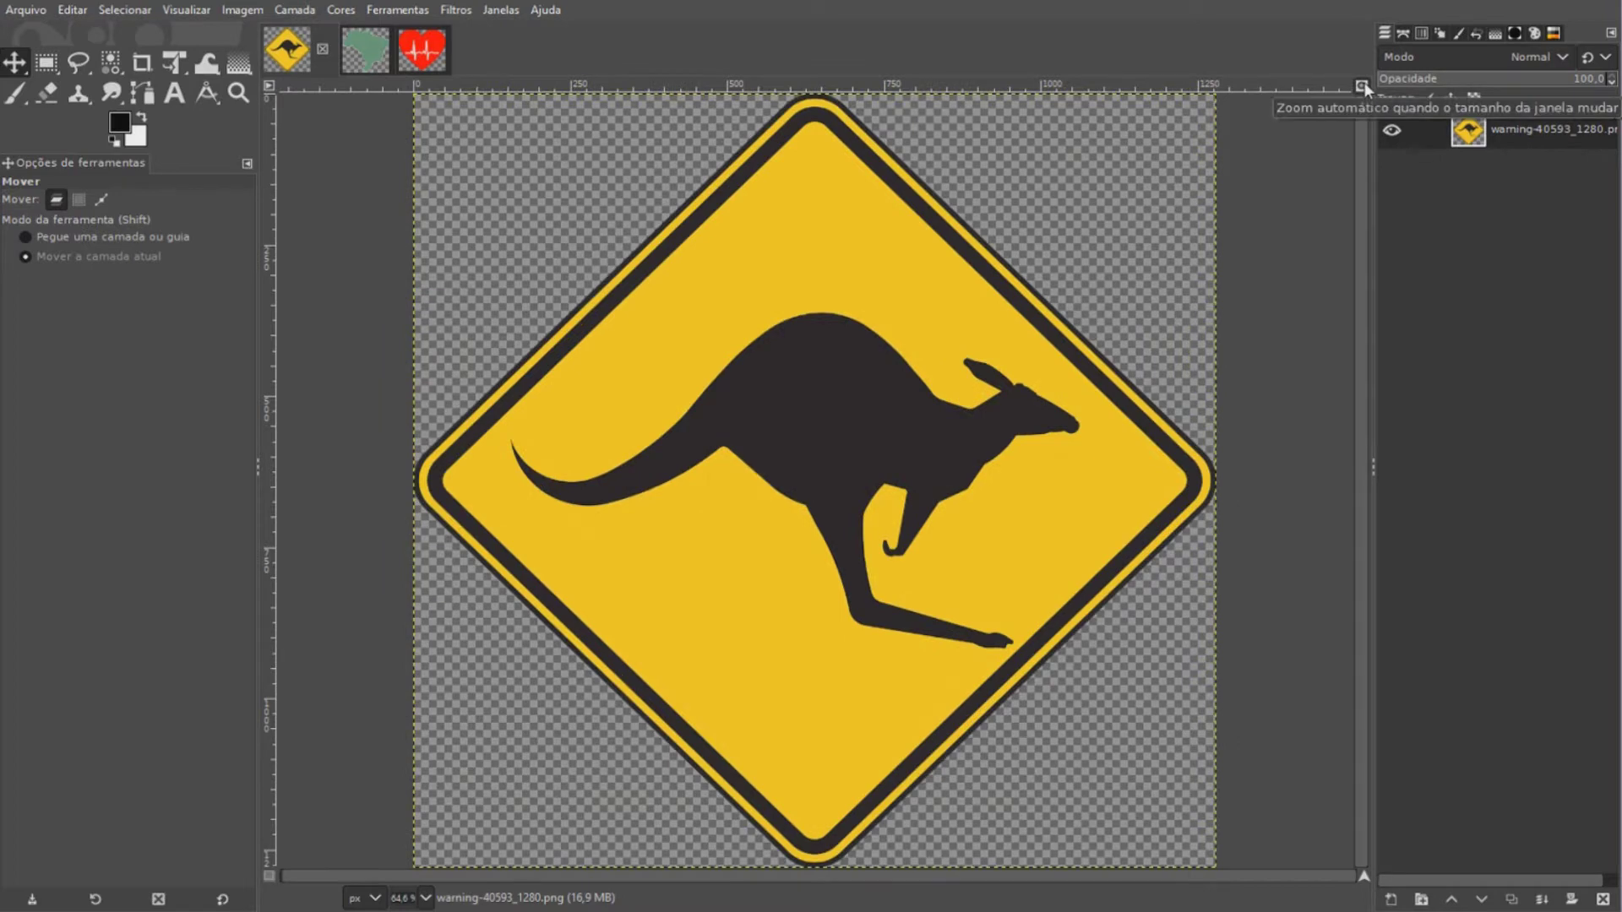
{"action": "right_click", "coordinate": [1506, 134]}
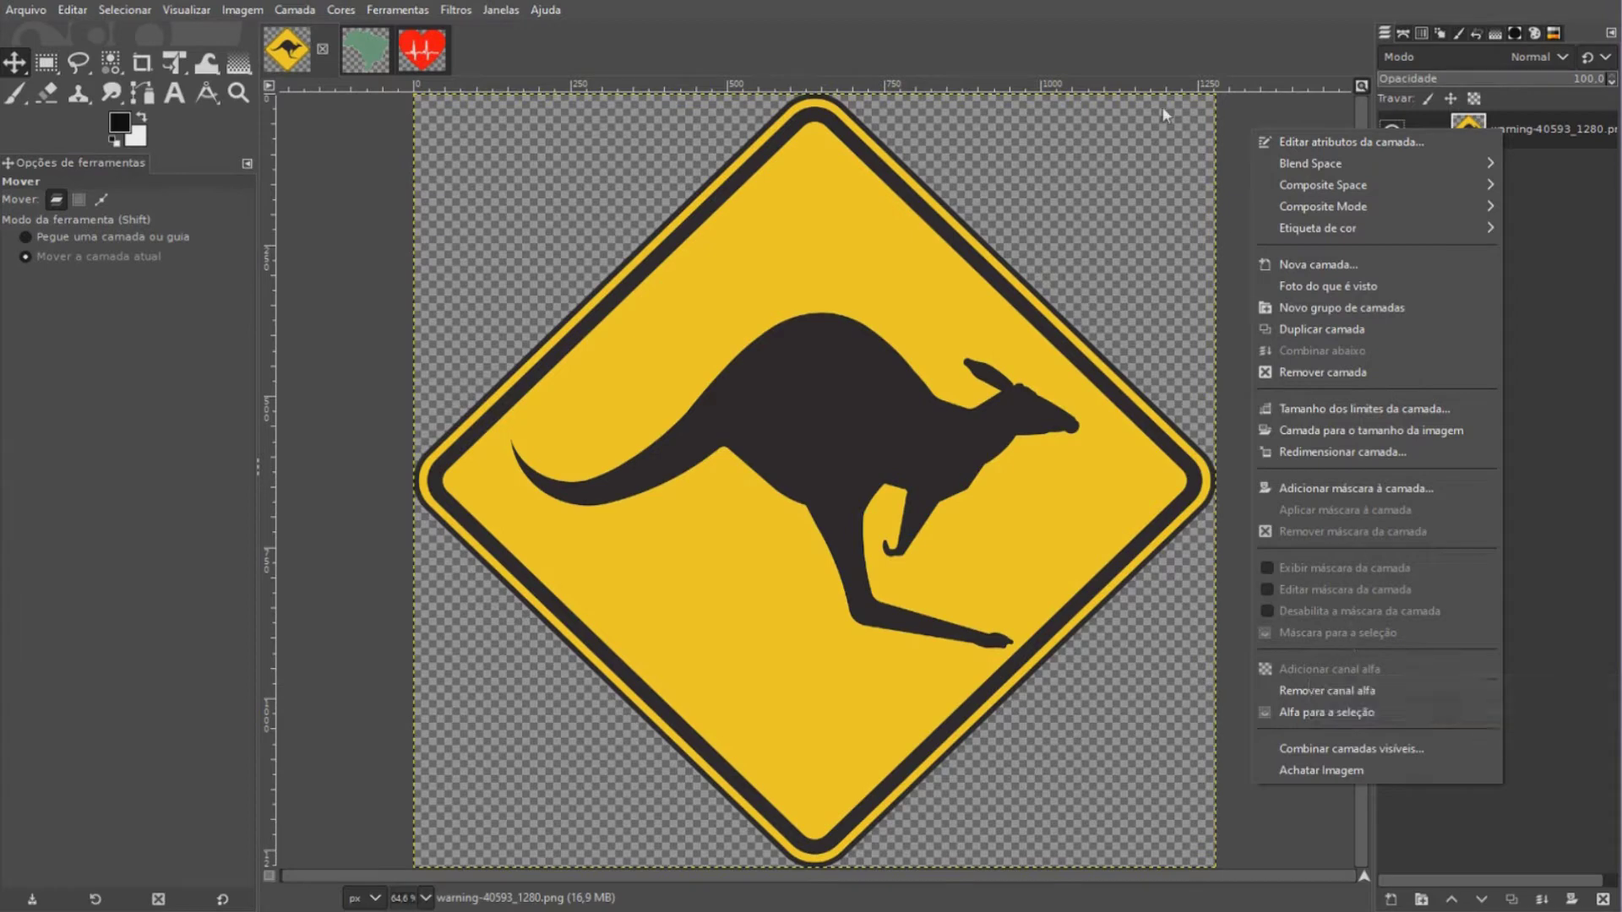
{"action": "left_click", "coordinate": [1254, 117]}
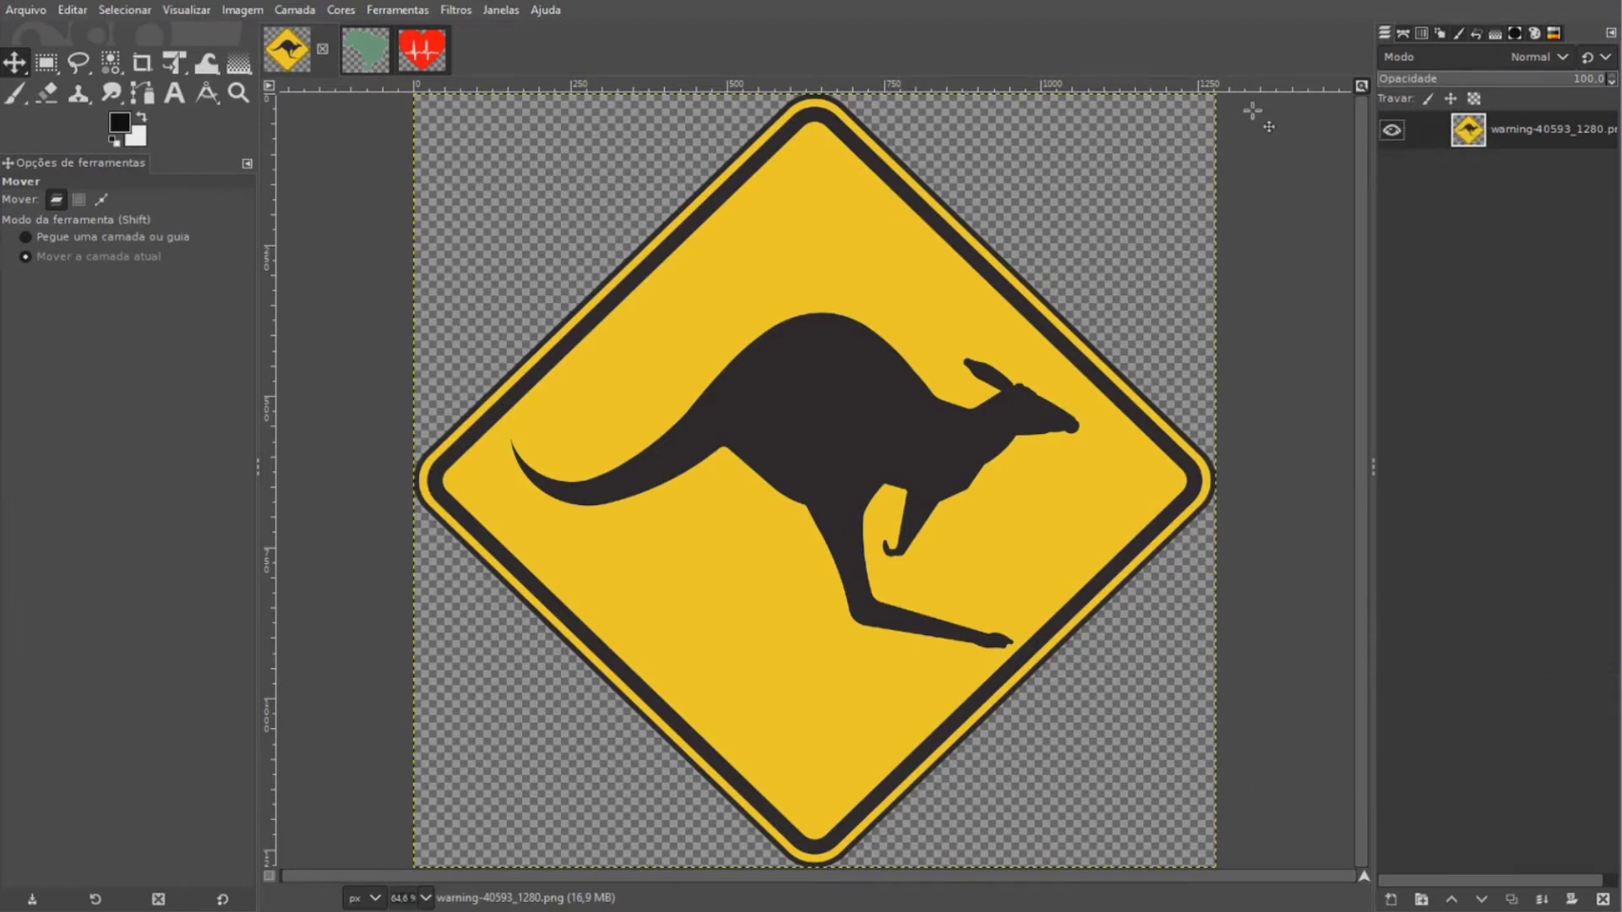
{"action": "left_click", "coordinate": [111, 63]}
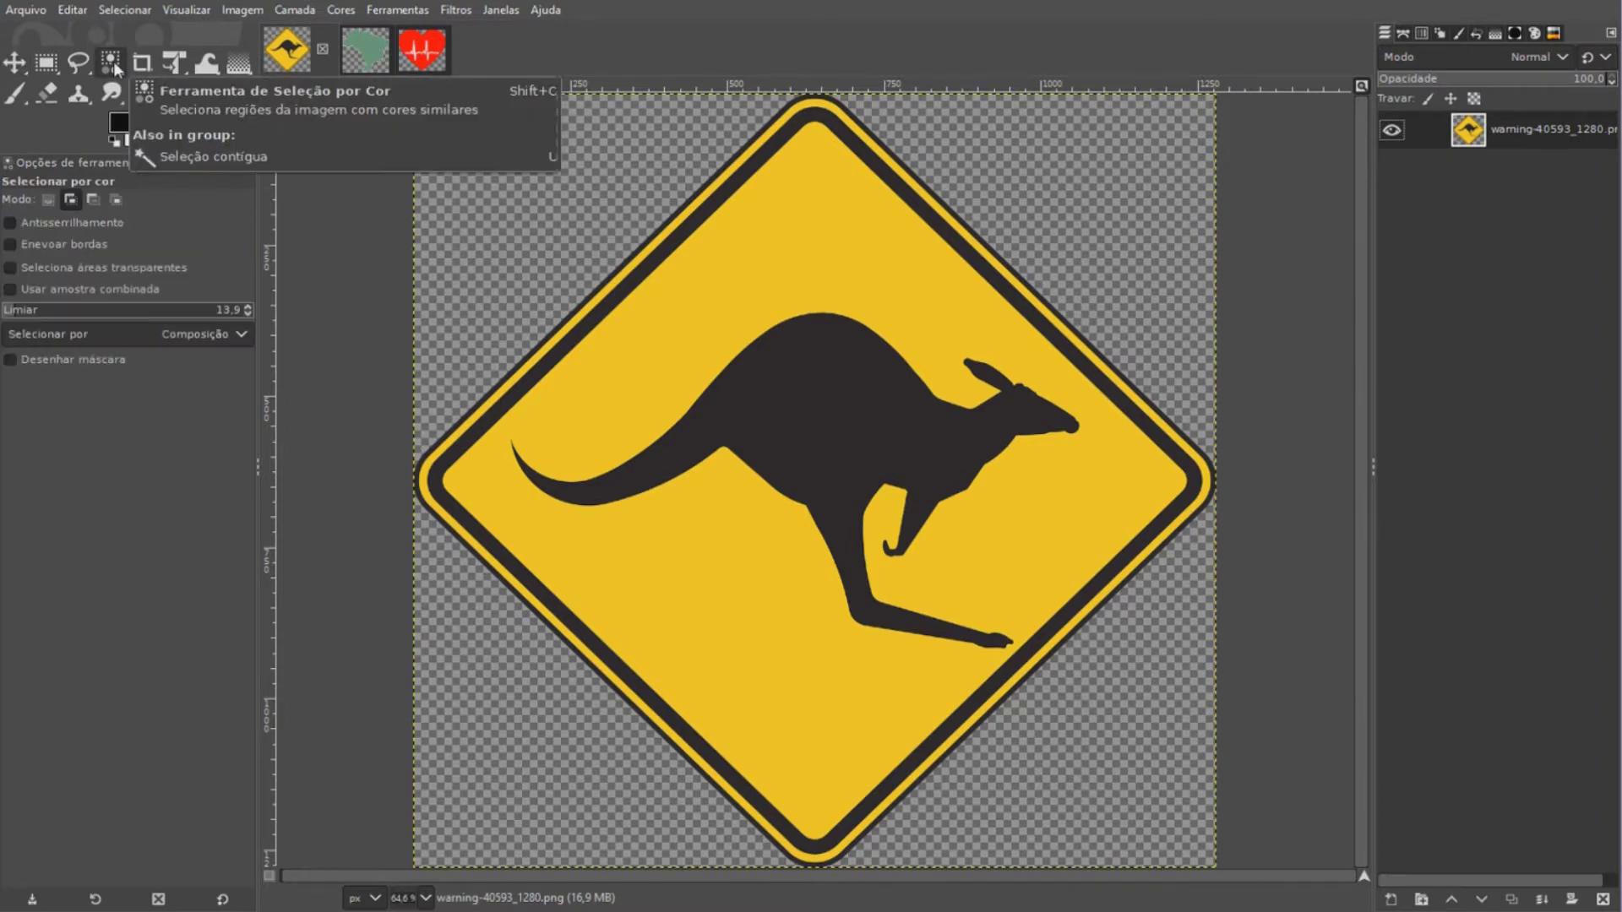
{"action": "left_click", "coordinate": [754, 384]}
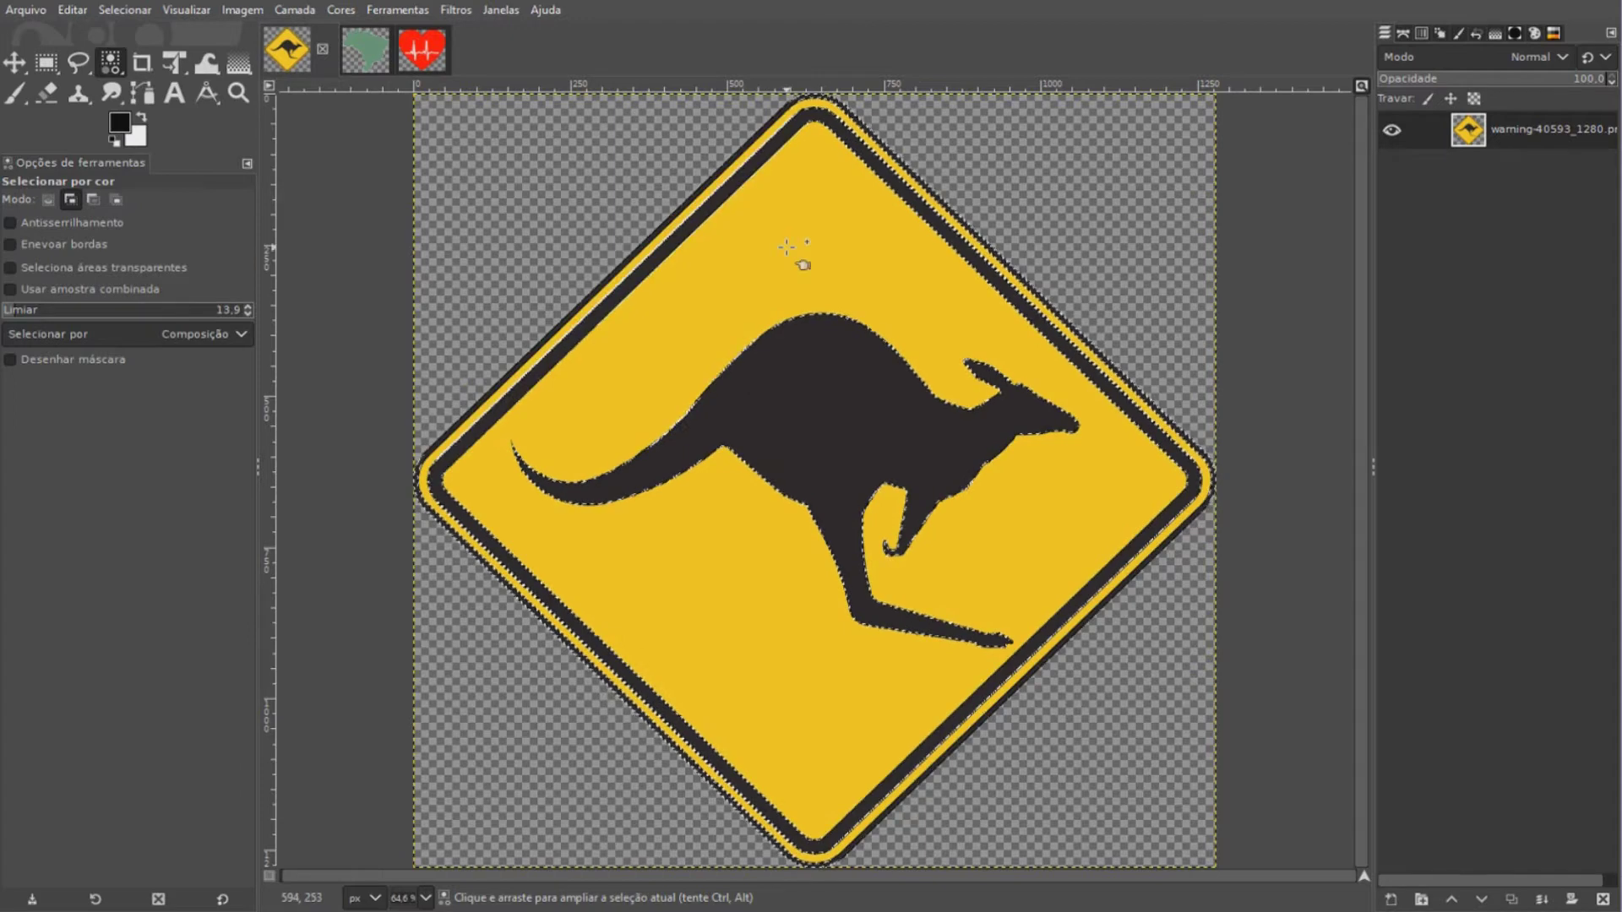
{"action": "key", "text": "Delete"}
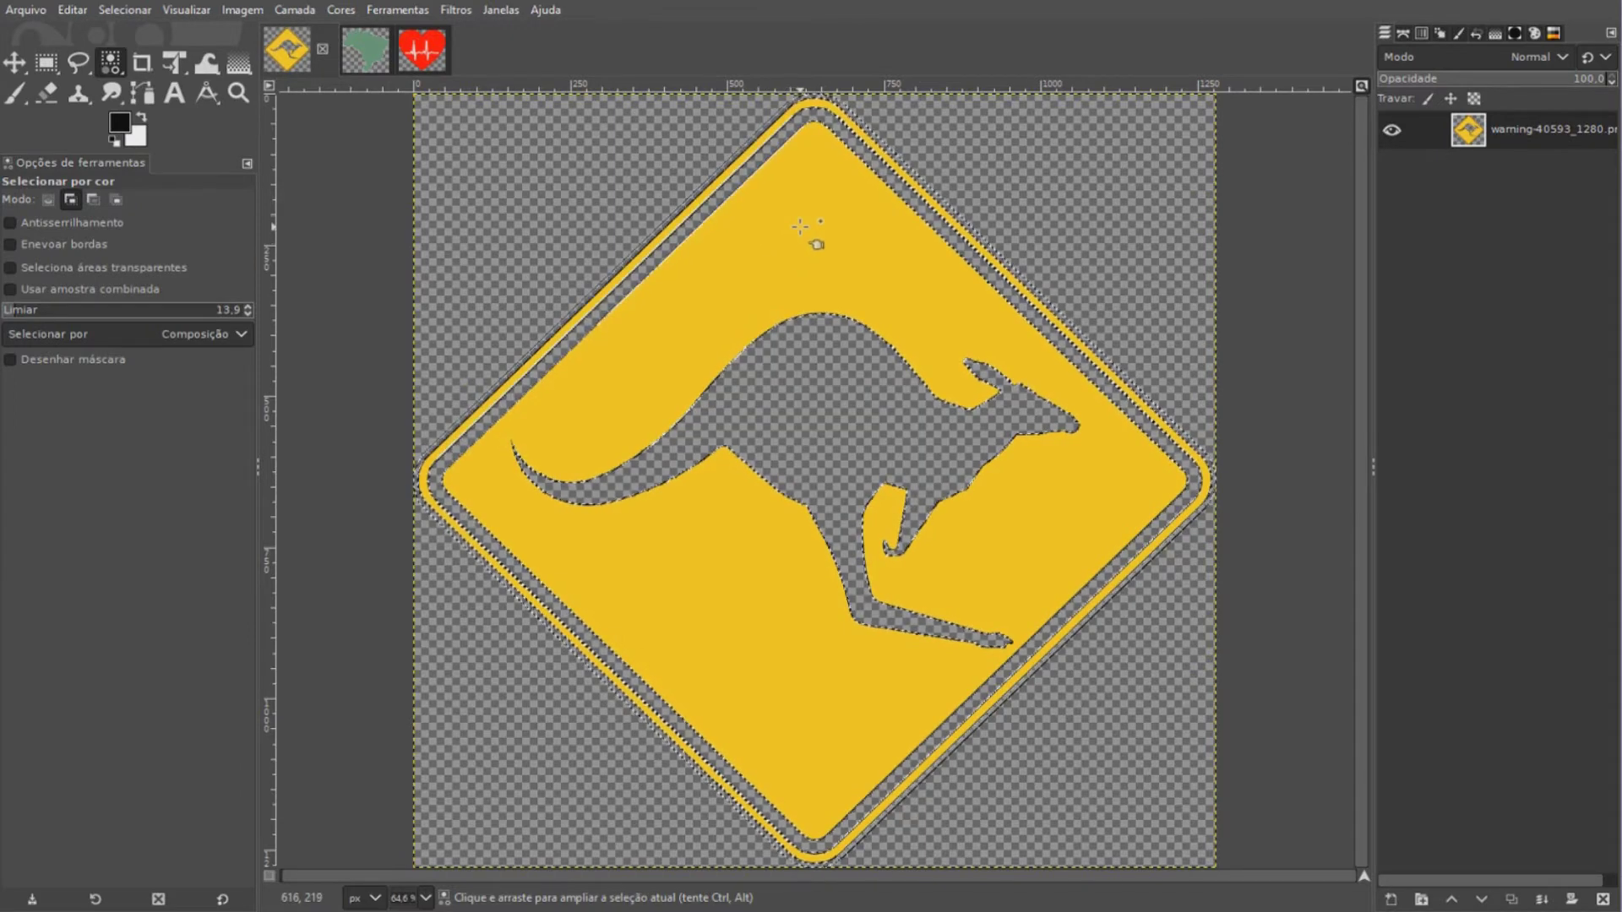
{"action": "key", "text": "ctrl+z"}
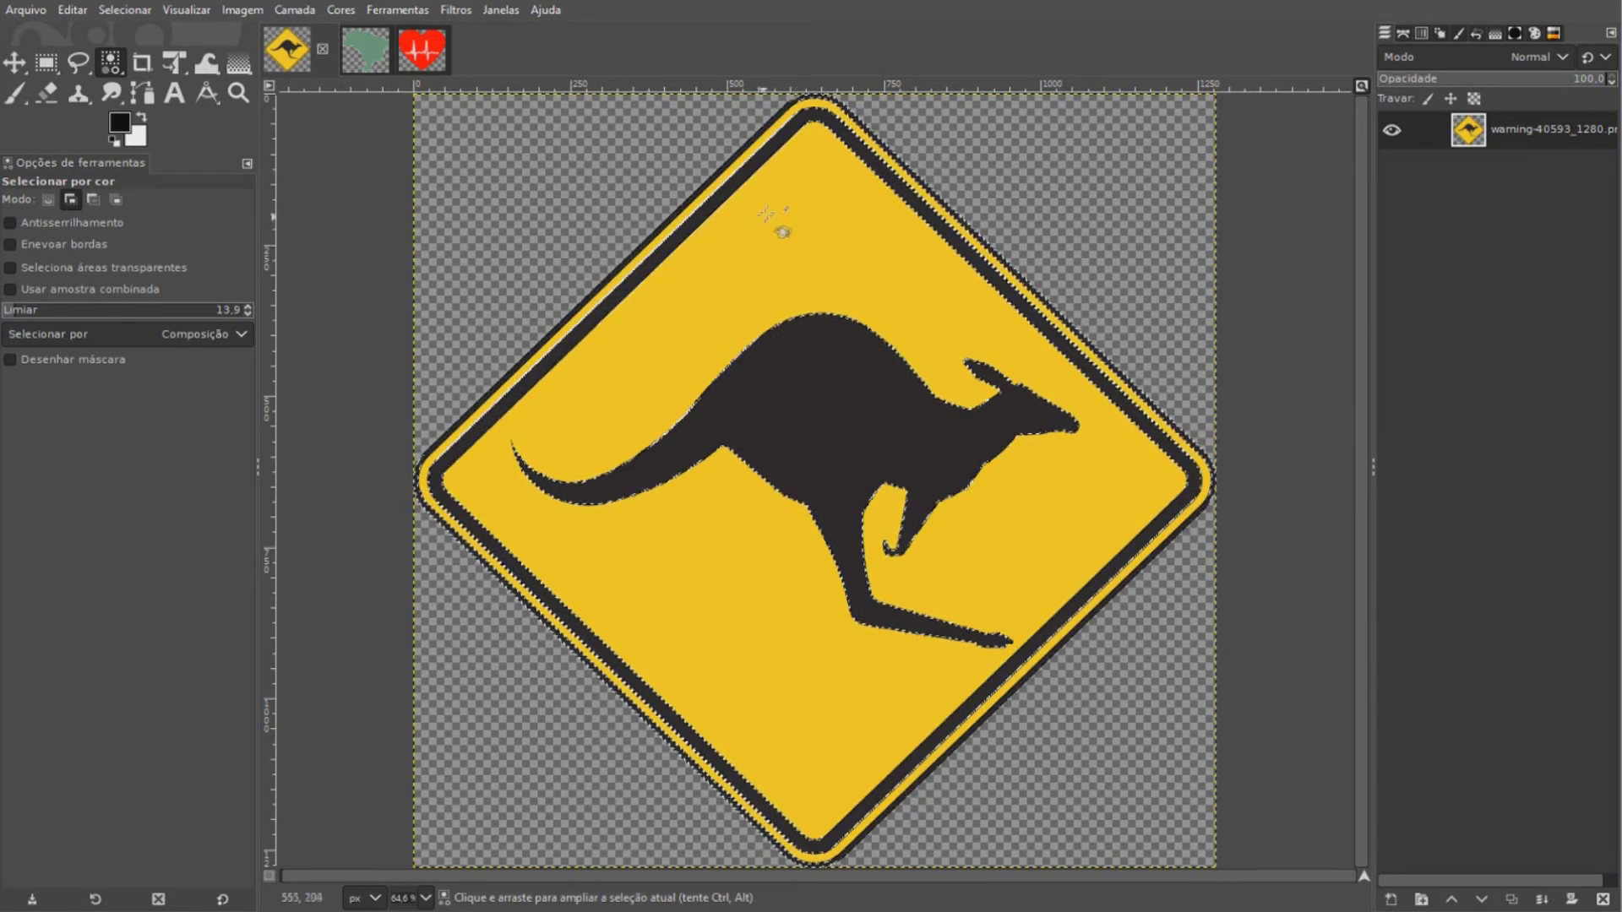
Invert the selection, delete the sign's yellow fill, and clear the selection
{"action": "left_click", "coordinate": [124, 9]}
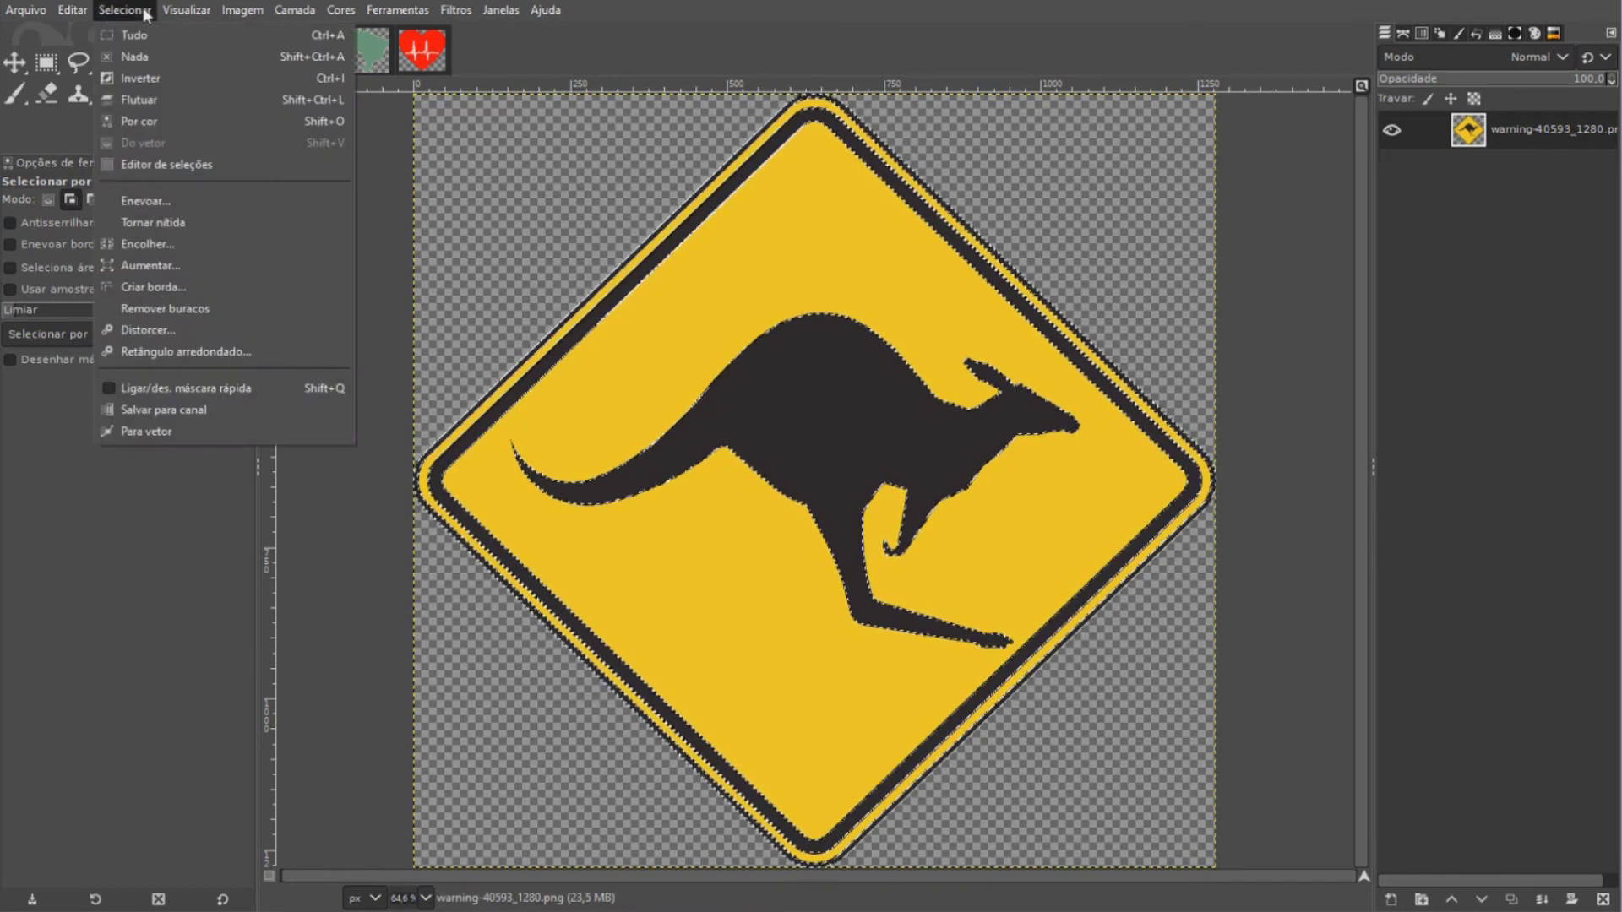
{"action": "left_click", "coordinate": [152, 73]}
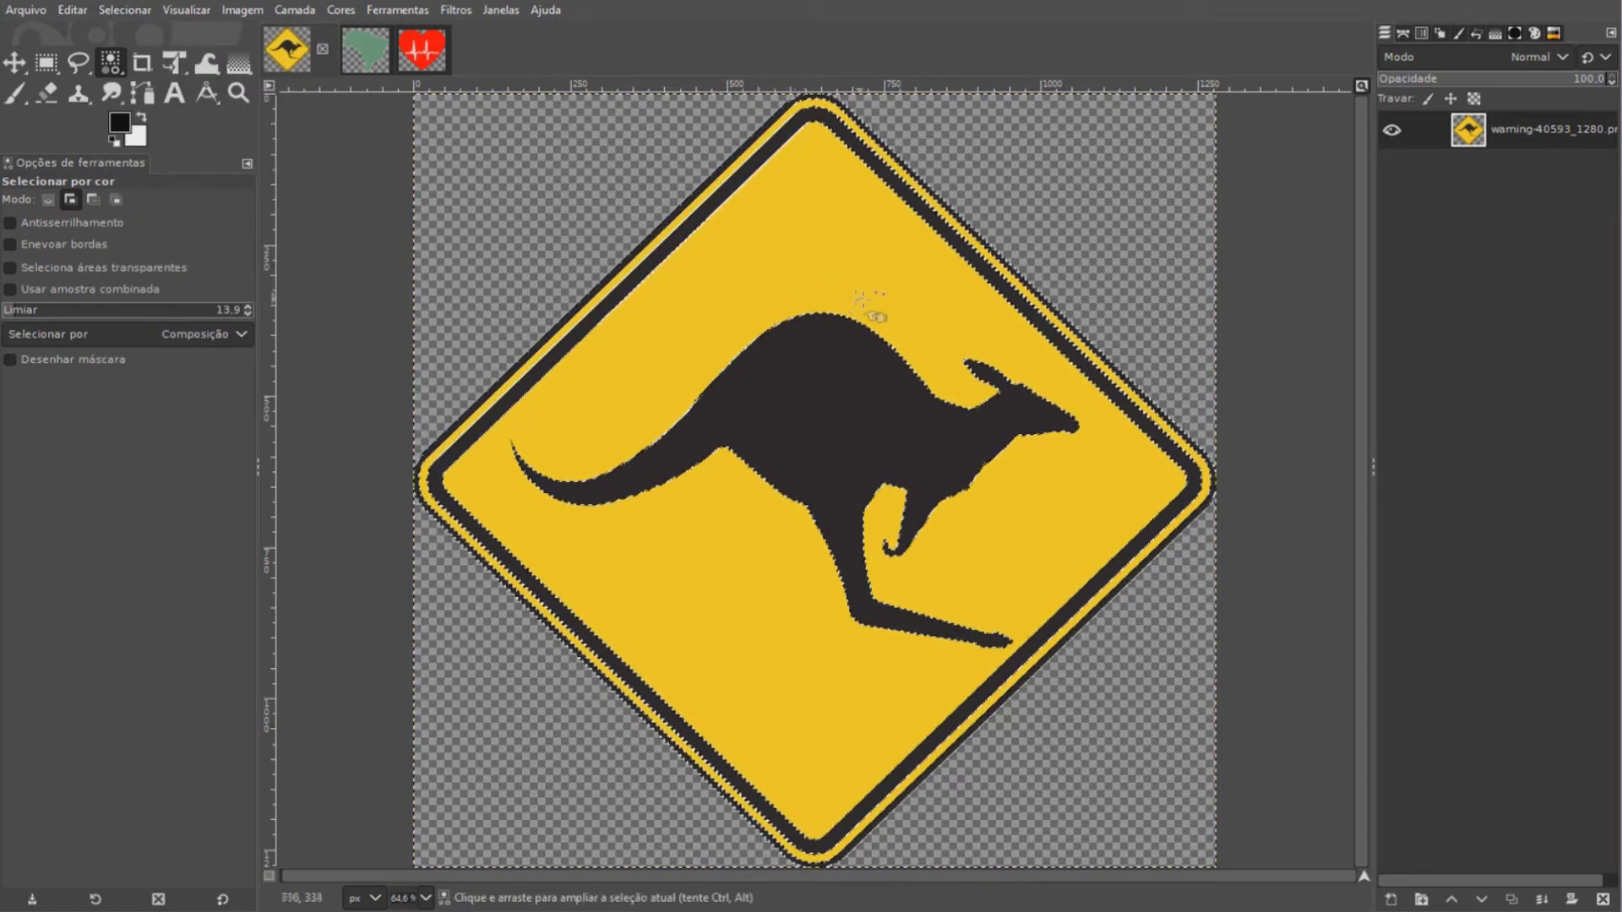
{"action": "key", "text": "Delete"}
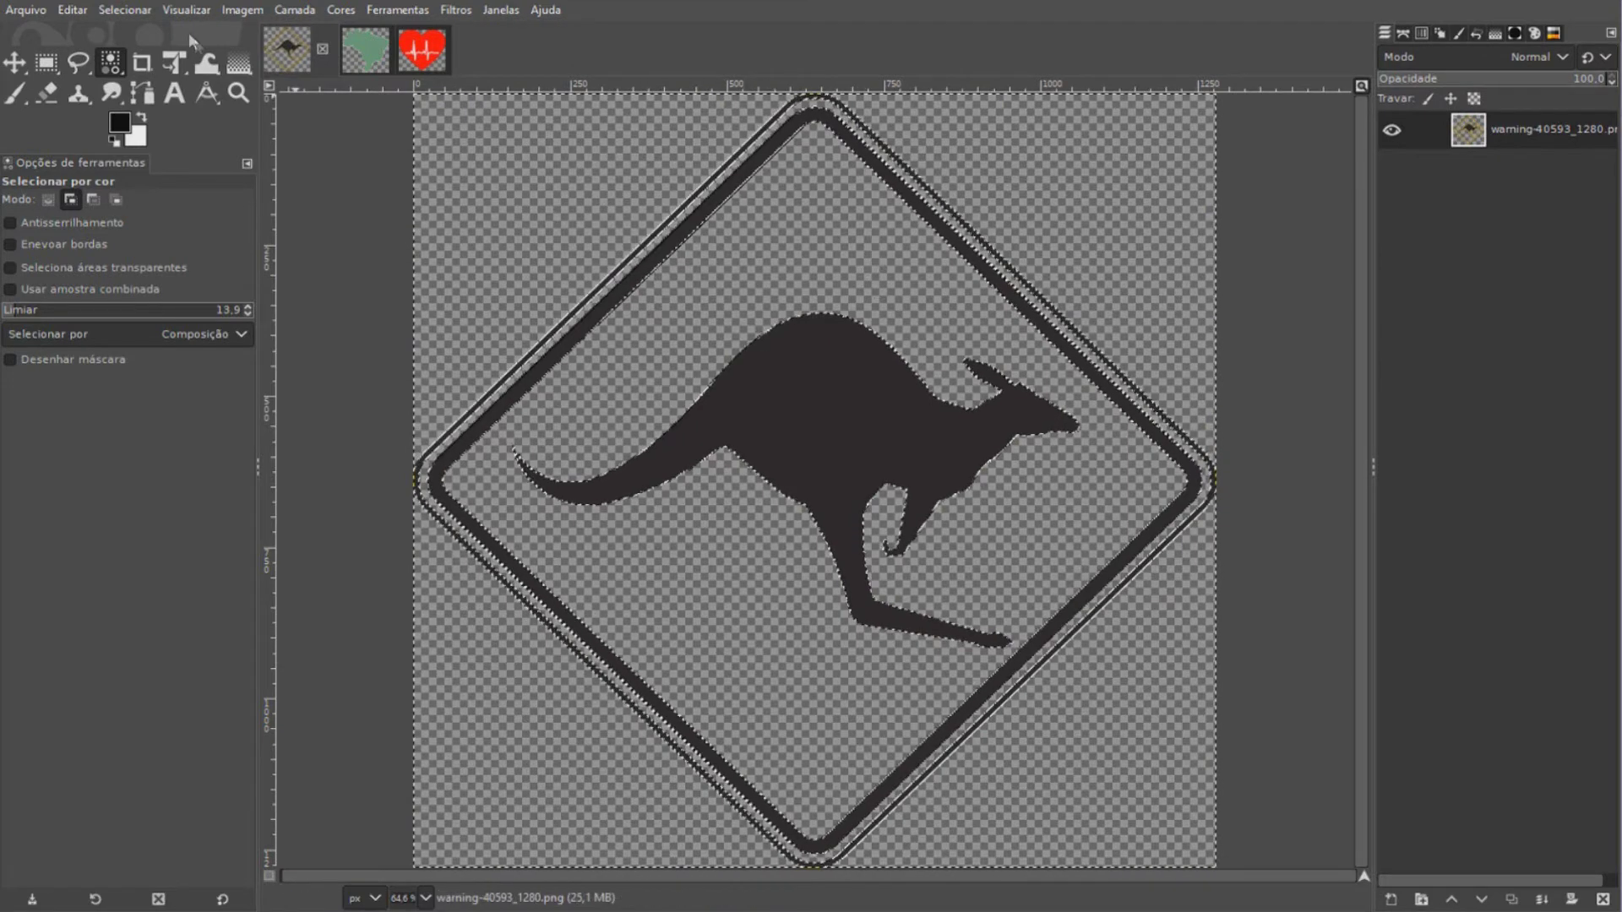
{"action": "left_click", "coordinate": [124, 9]}
{"action": "left_click", "coordinate": [156, 55]}
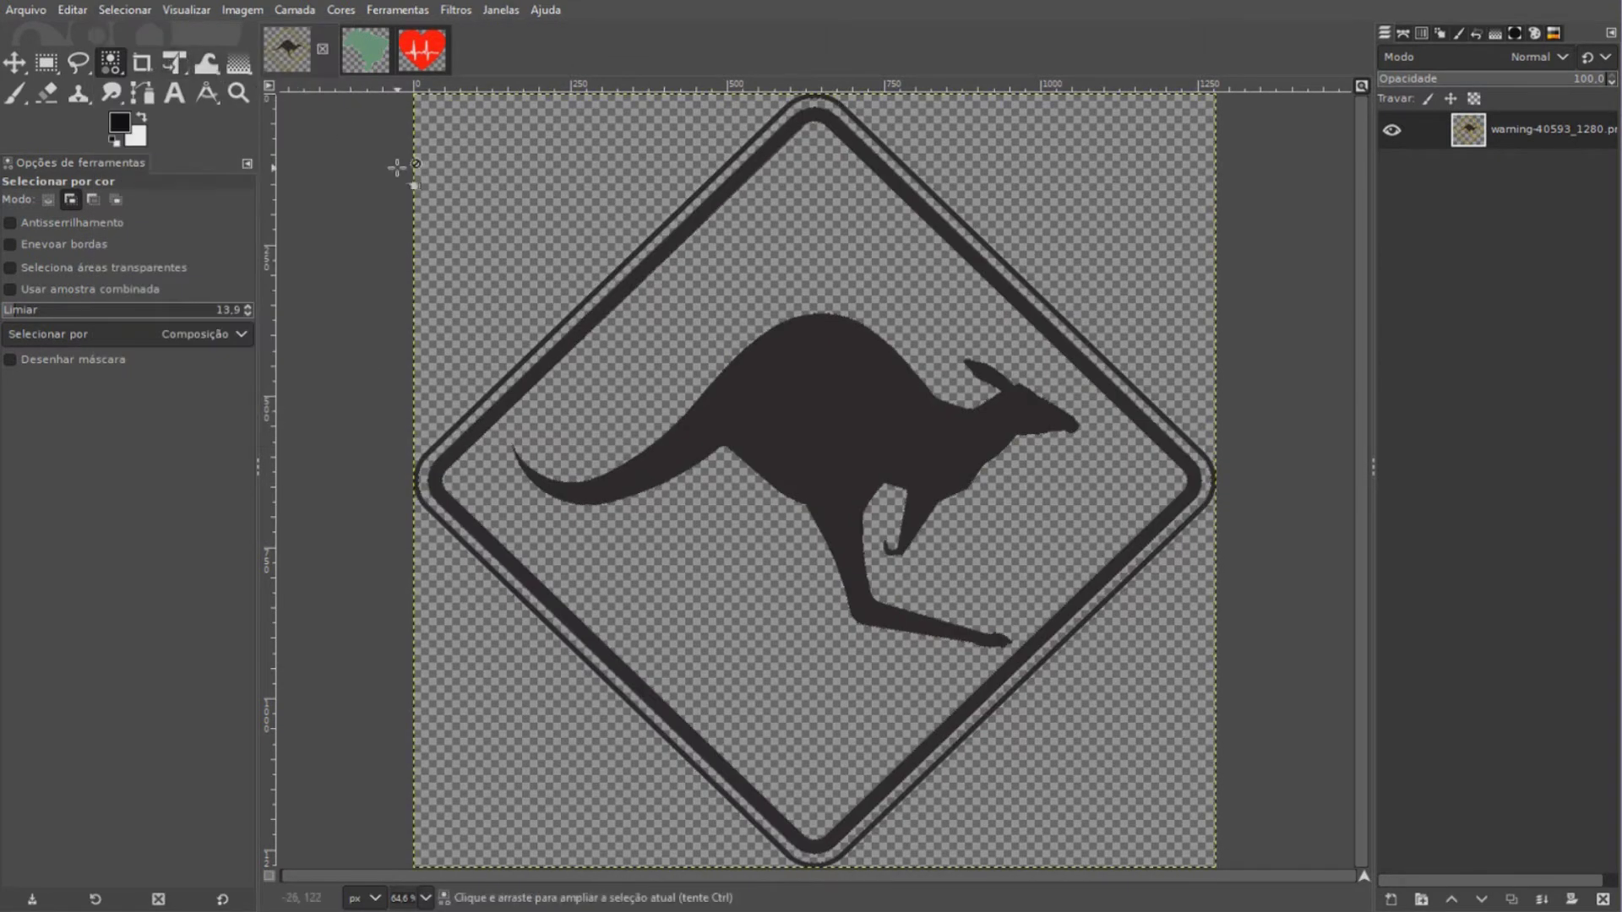
{"action": "left_click", "coordinate": [49, 93]}
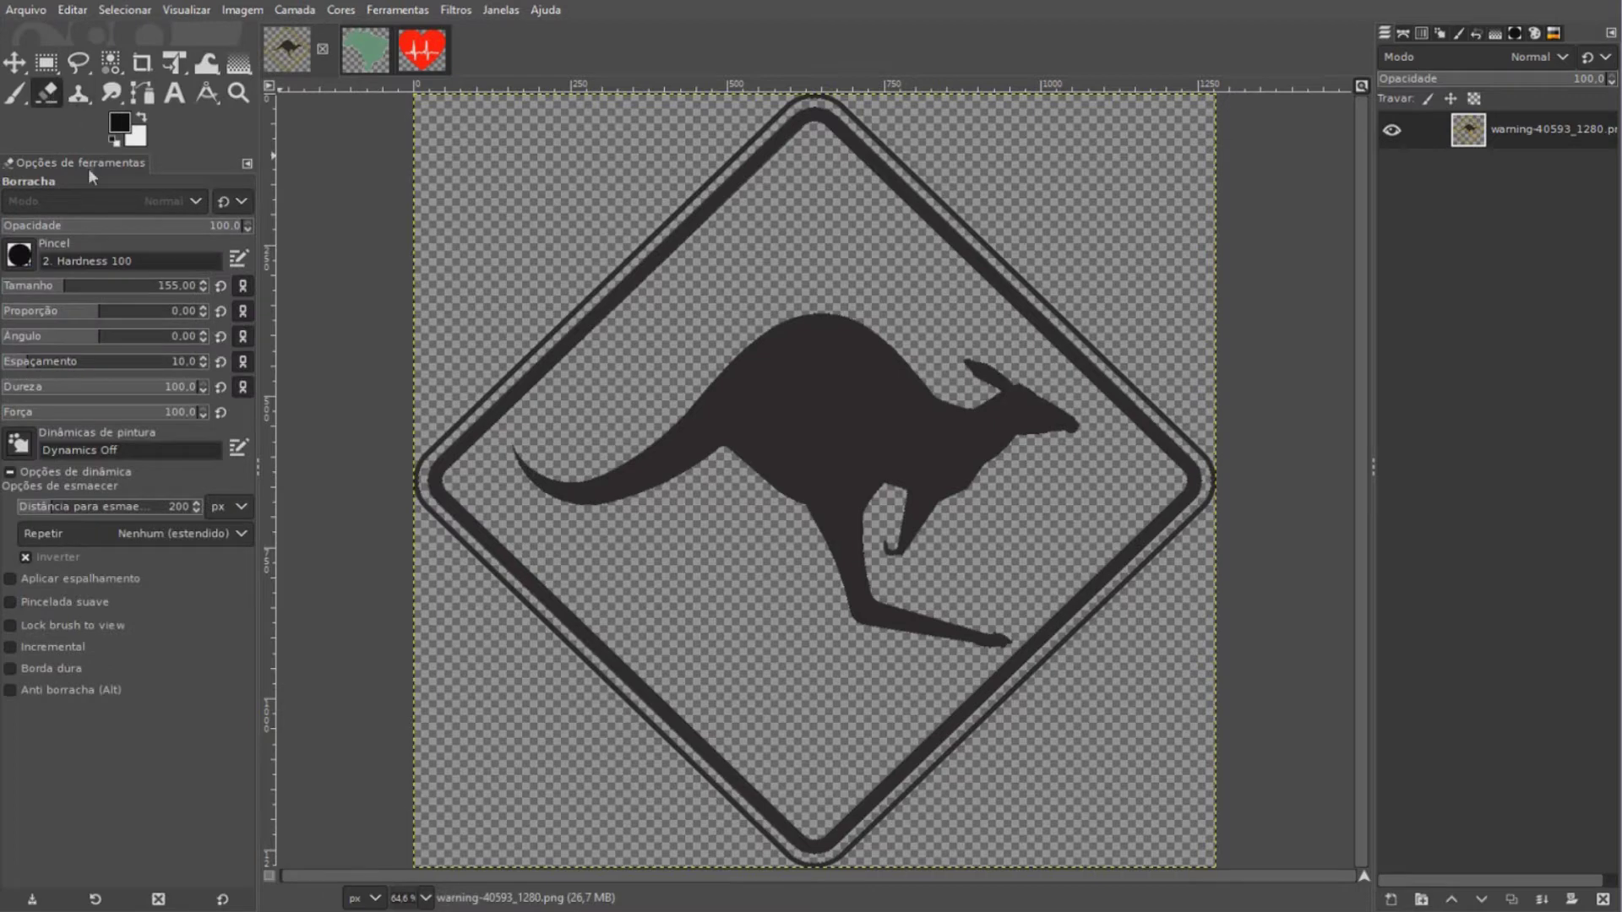
Erase the sign's diamond border lines, leaving only the kangaroo silhouette
{"action": "mouse_move", "coordinate": [448, 444]}
{"action": "left_mouse_down"}
{"action": "mouse_move", "coordinate": [714, 218]}
{"action": "mouse_move", "coordinate": [850, 138]}
{"action": "mouse_move", "coordinate": [1097, 333]}
{"action": "mouse_move", "coordinate": [1194, 460]}
{"action": "mouse_move", "coordinate": [1199, 559]}
{"action": "mouse_move", "coordinate": [1129, 659]}
{"action": "mouse_move", "coordinate": [1133, 616]}
{"action": "mouse_move", "coordinate": [1075, 687]}
{"action": "mouse_move", "coordinate": [1054, 677]}
{"action": "mouse_move", "coordinate": [1072, 681]}
{"action": "mouse_move", "coordinate": [1027, 695]}
{"action": "mouse_move", "coordinate": [840, 839]}
{"action": "mouse_move", "coordinate": [724, 797]}
{"action": "mouse_move", "coordinate": [582, 694]}
{"action": "mouse_move", "coordinate": [561, 670]}
{"action": "mouse_move", "coordinate": [644, 739]}
{"action": "mouse_move", "coordinate": [463, 543]}
{"action": "mouse_move", "coordinate": [408, 453]}
{"action": "left_mouse_up"}
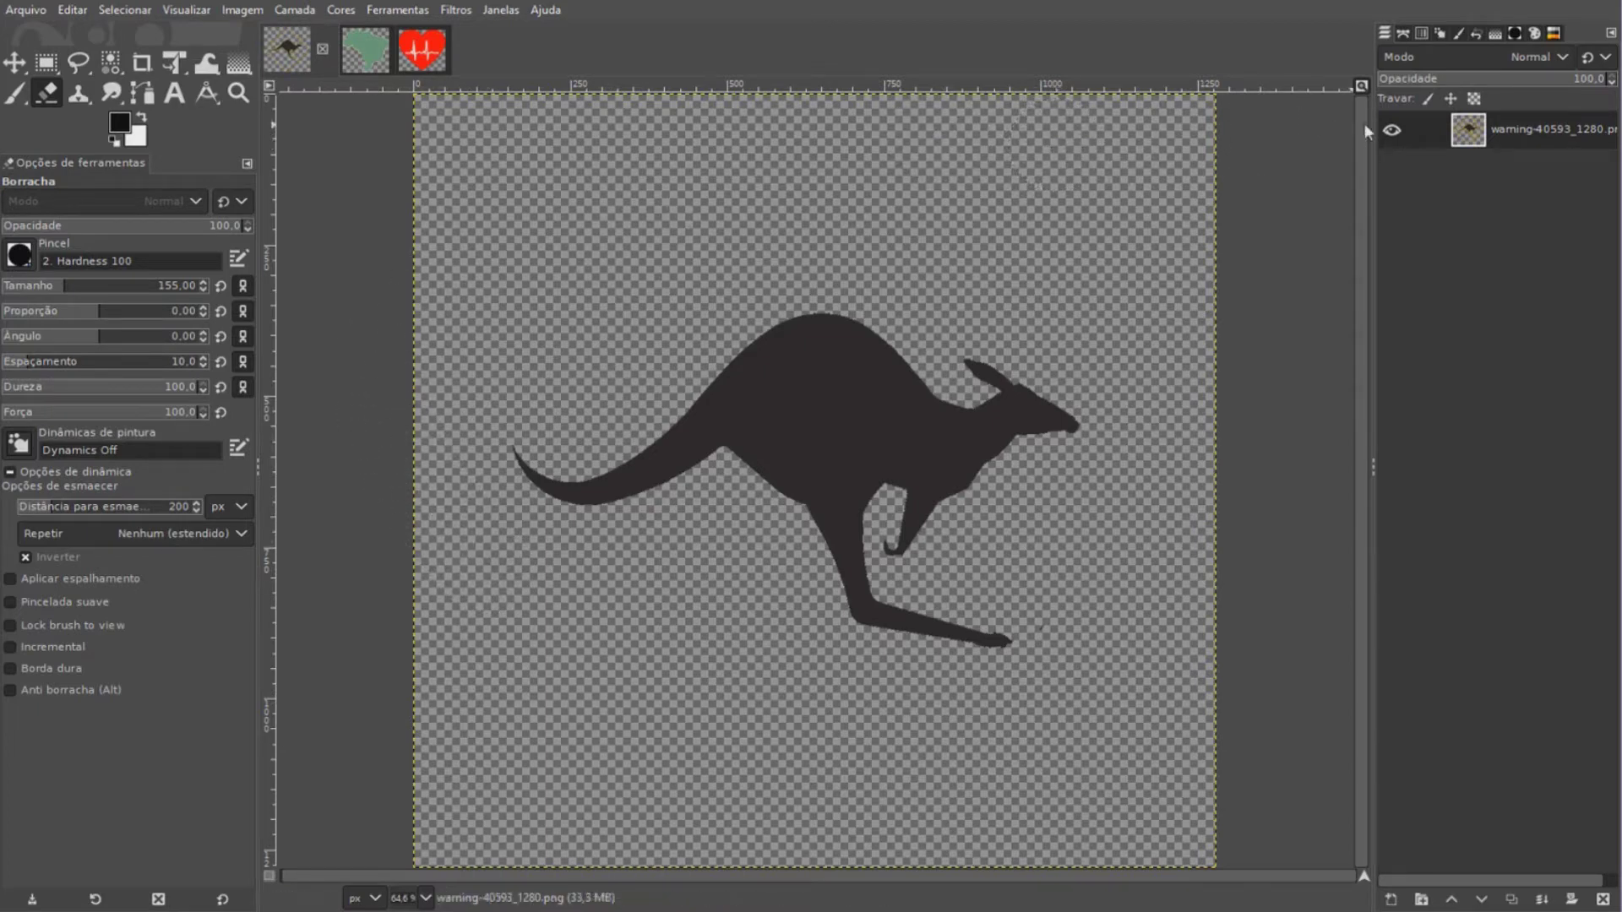
{"action": "right_click", "coordinate": [1465, 126]}
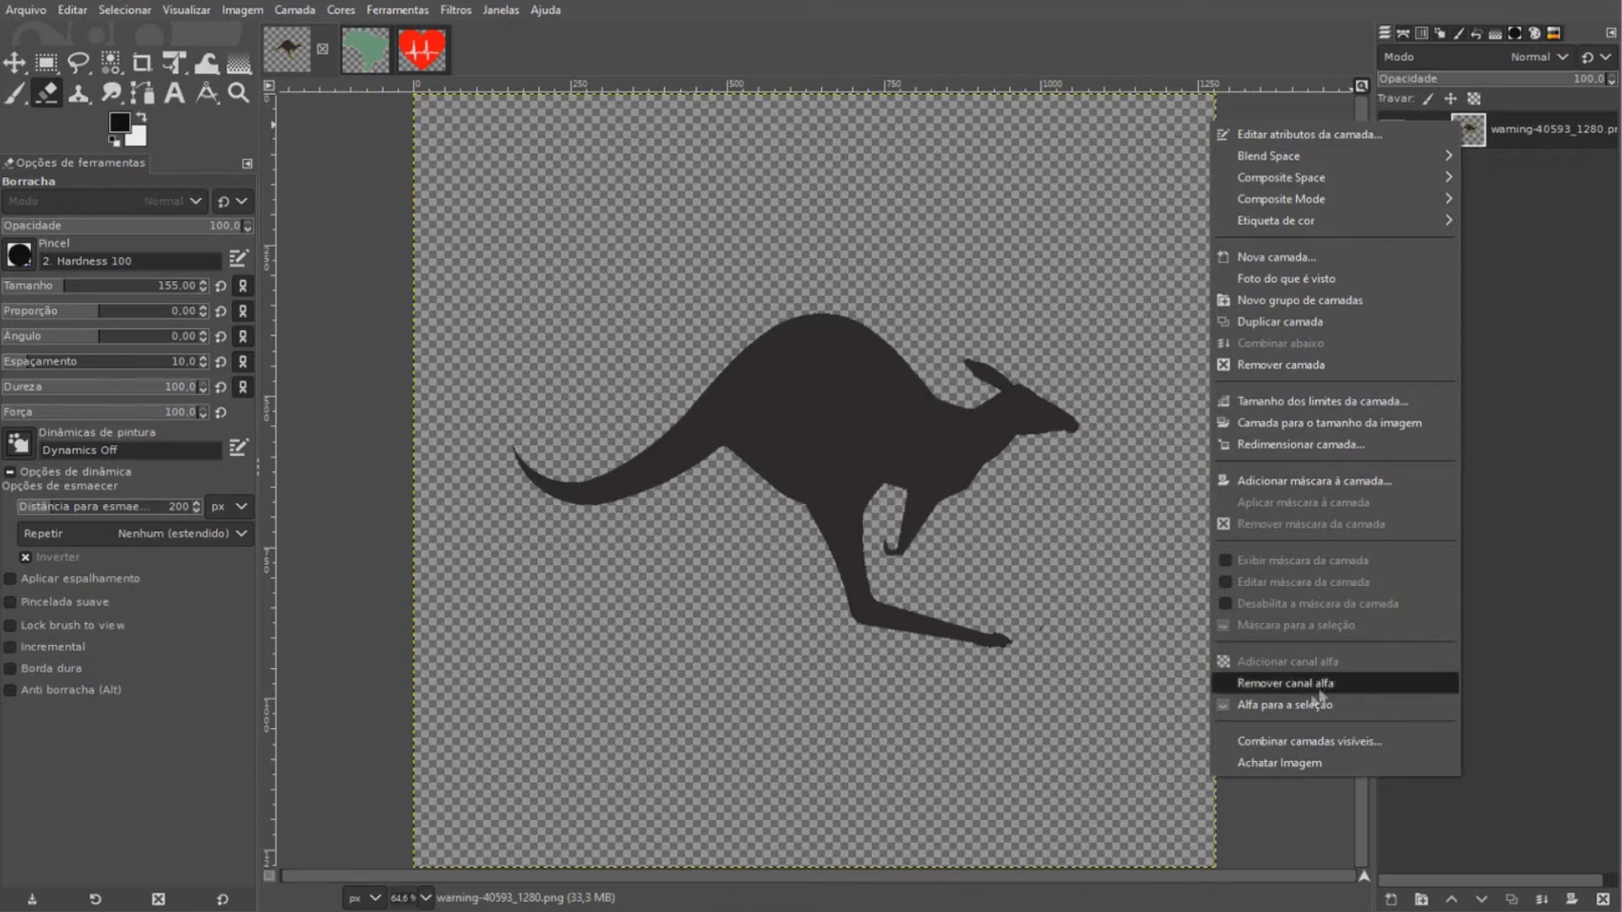
Select the kangaroo from its alpha, shrink the selection by 10 px, and delete the interior
{"action": "left_click", "coordinate": [1295, 706]}
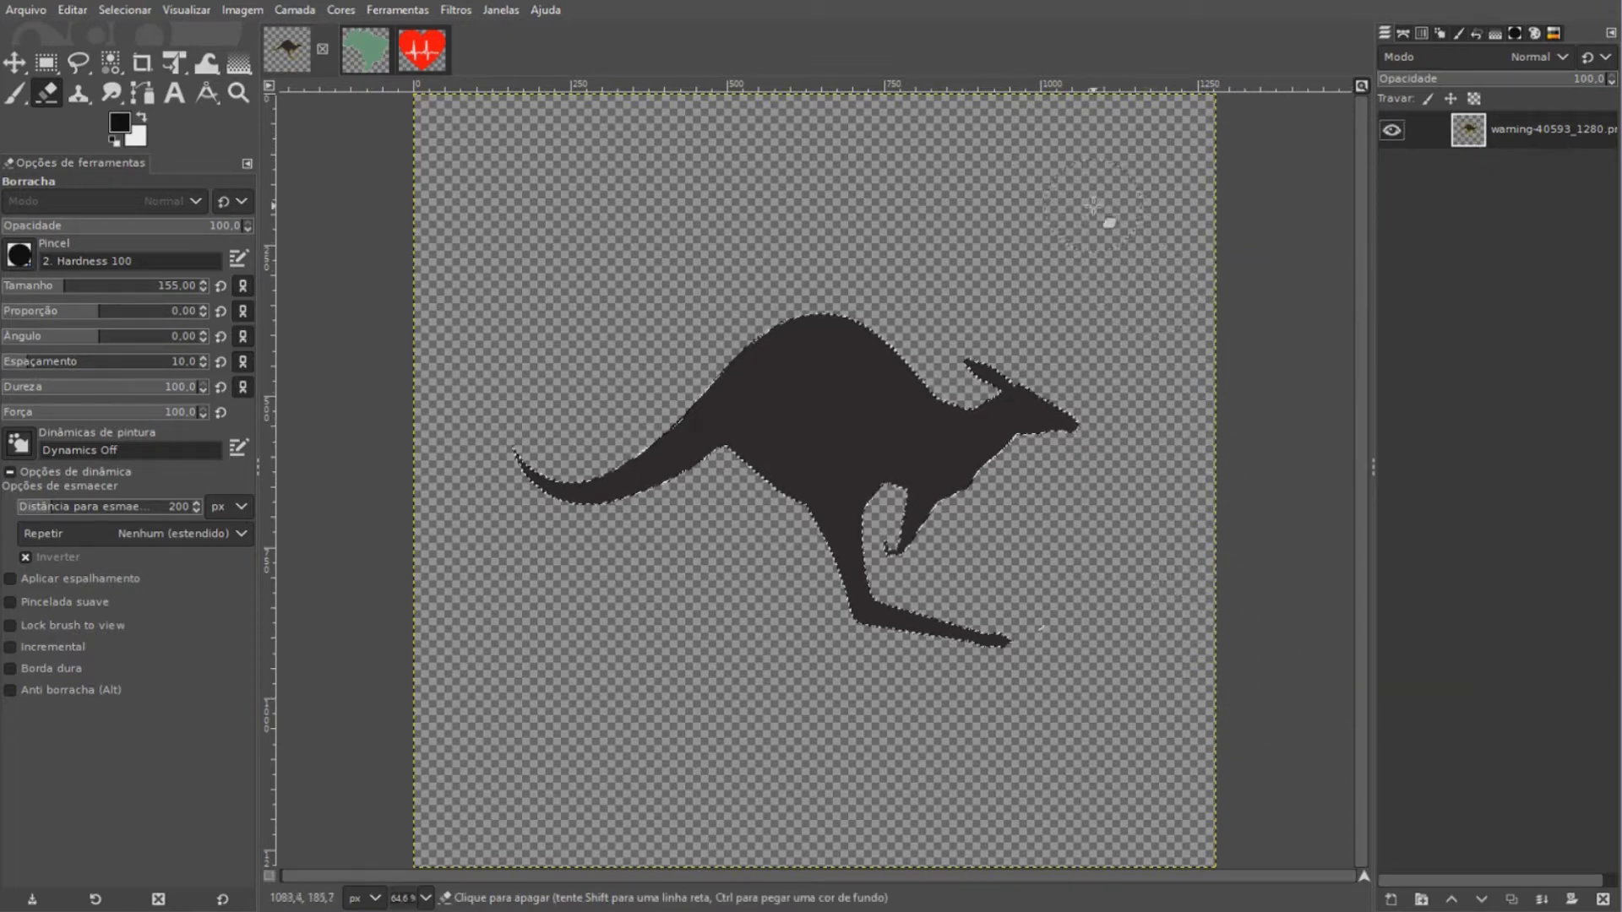
{"action": "key", "text": "1"}
{"action": "left_click_drag", "start_coordinate": [1087, 362], "coordinate": [1218, 186]}
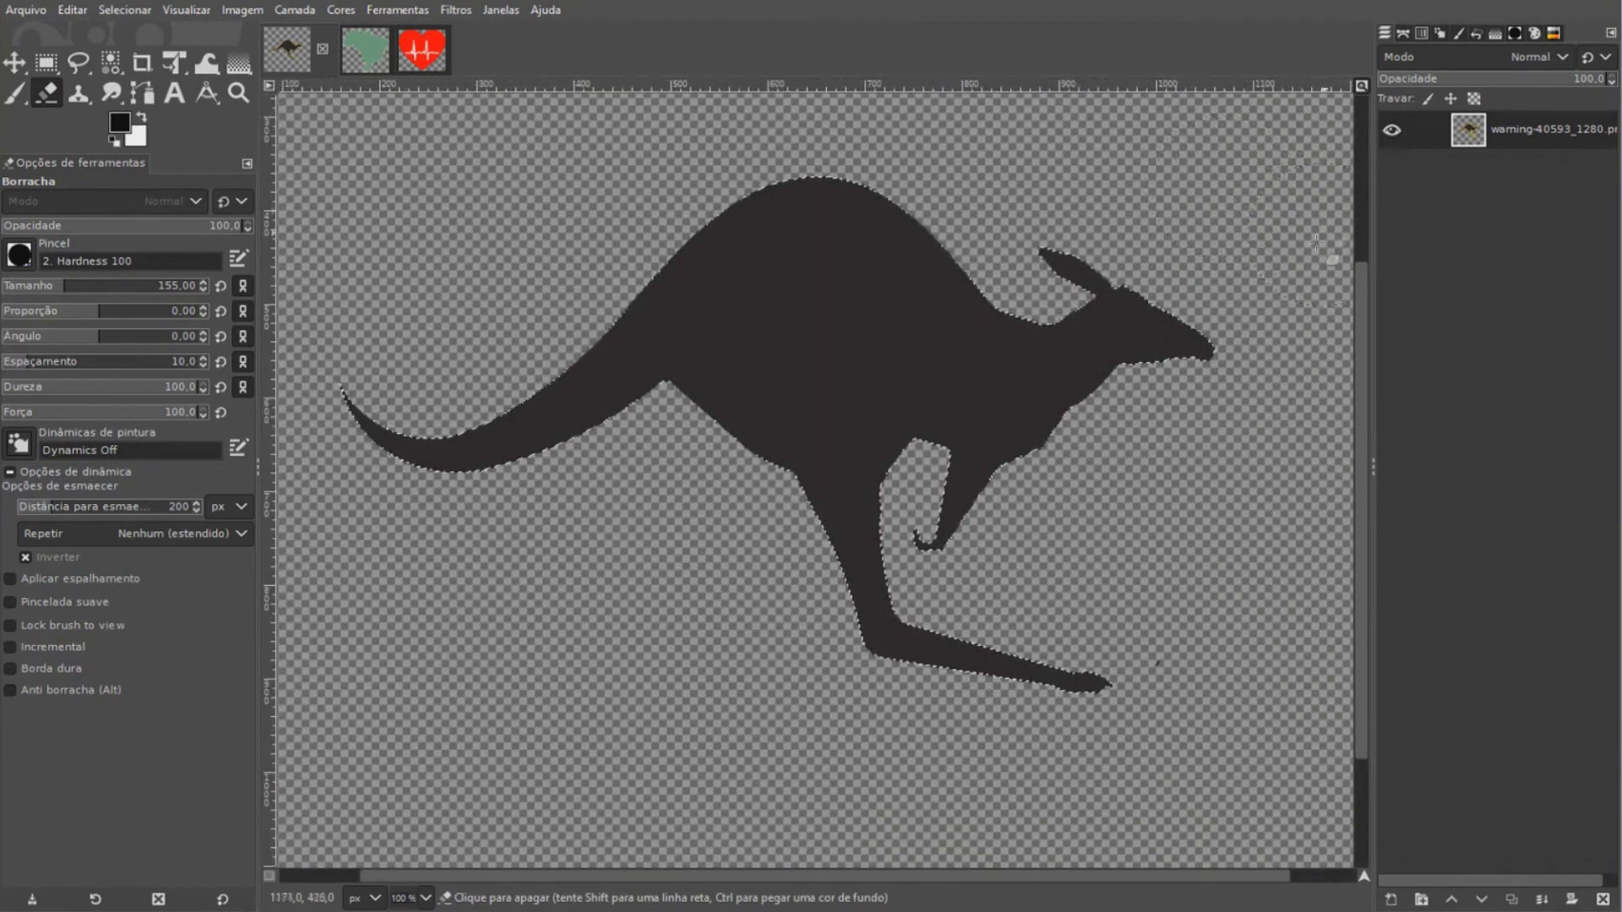
{"action": "left_click", "coordinate": [112, 12]}
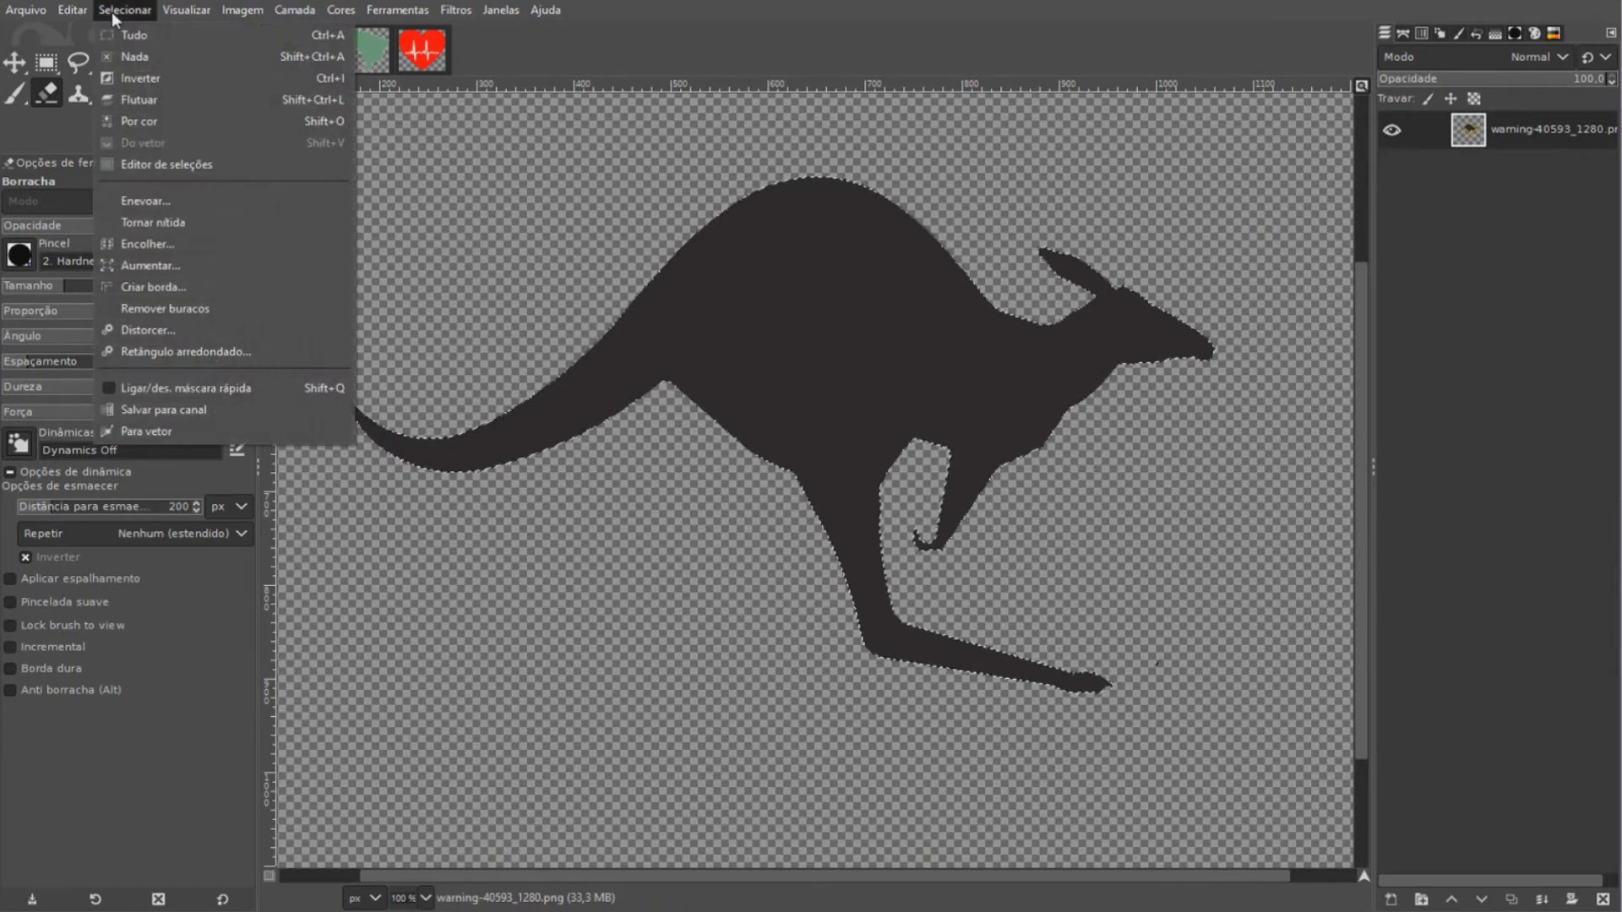
{"action": "left_click", "coordinate": [154, 243]}
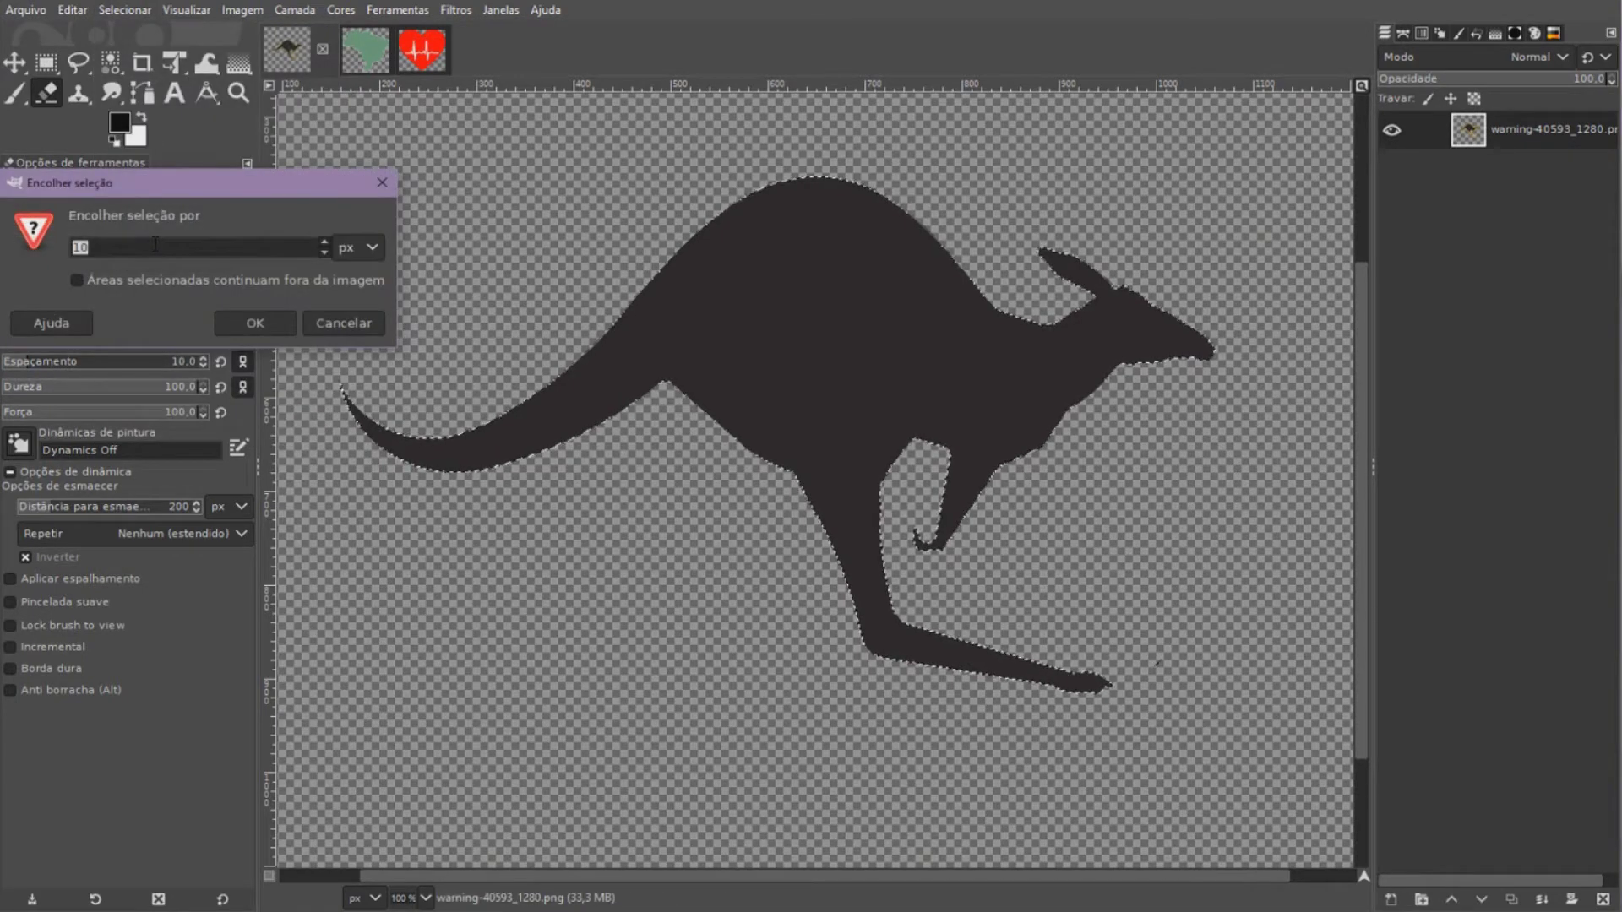
{"action": "left_click", "coordinate": [255, 323]}
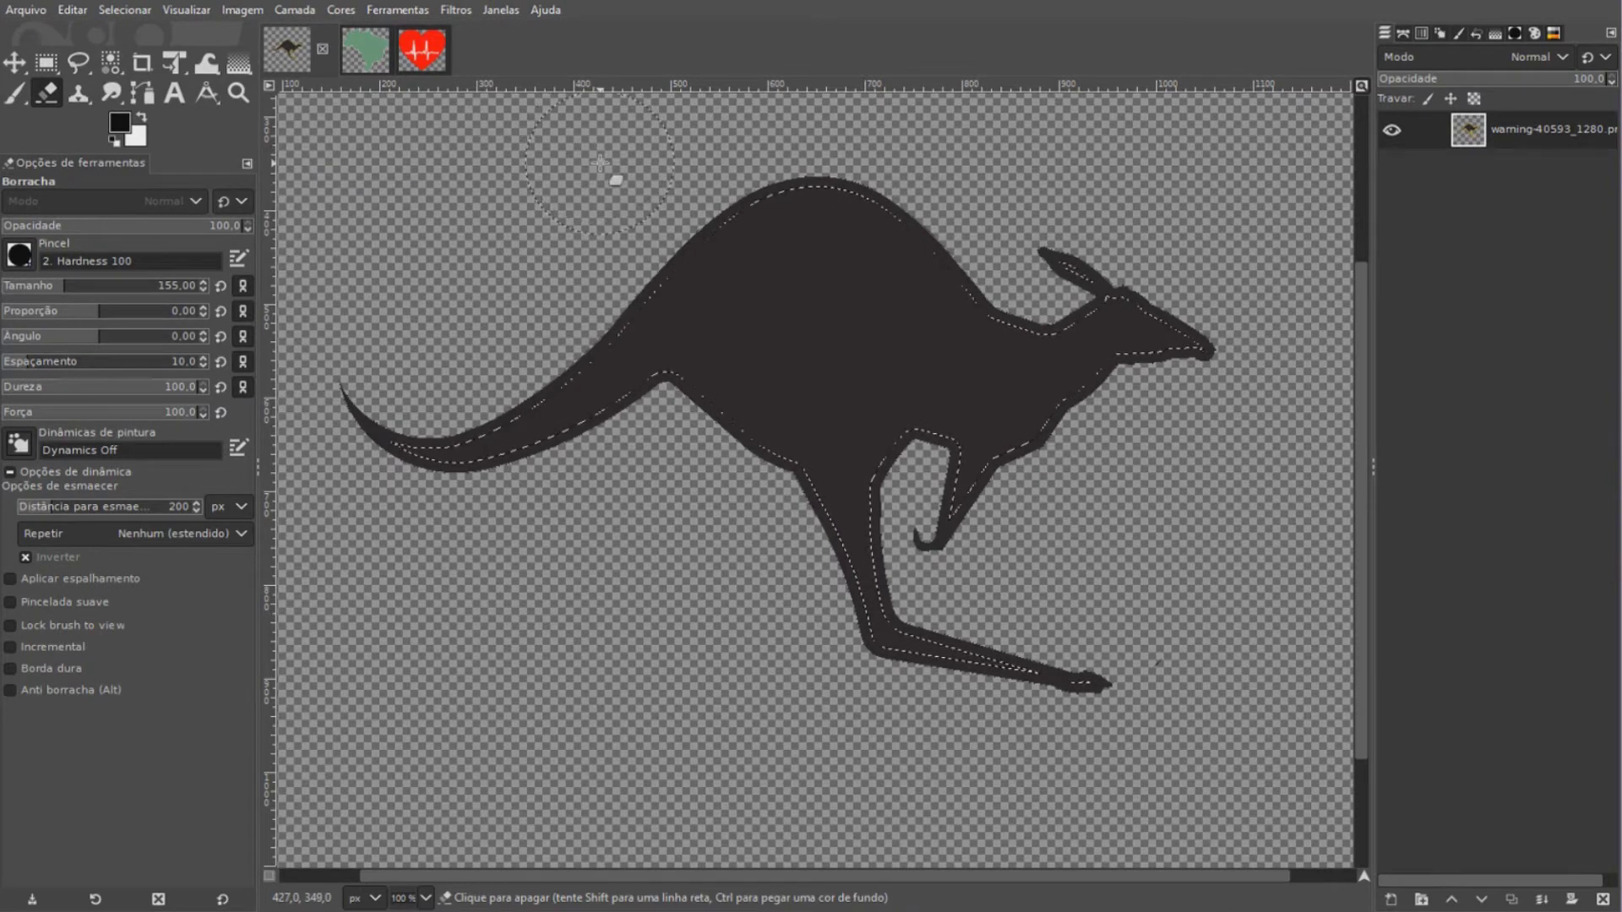
{"action": "key", "text": "Delete"}
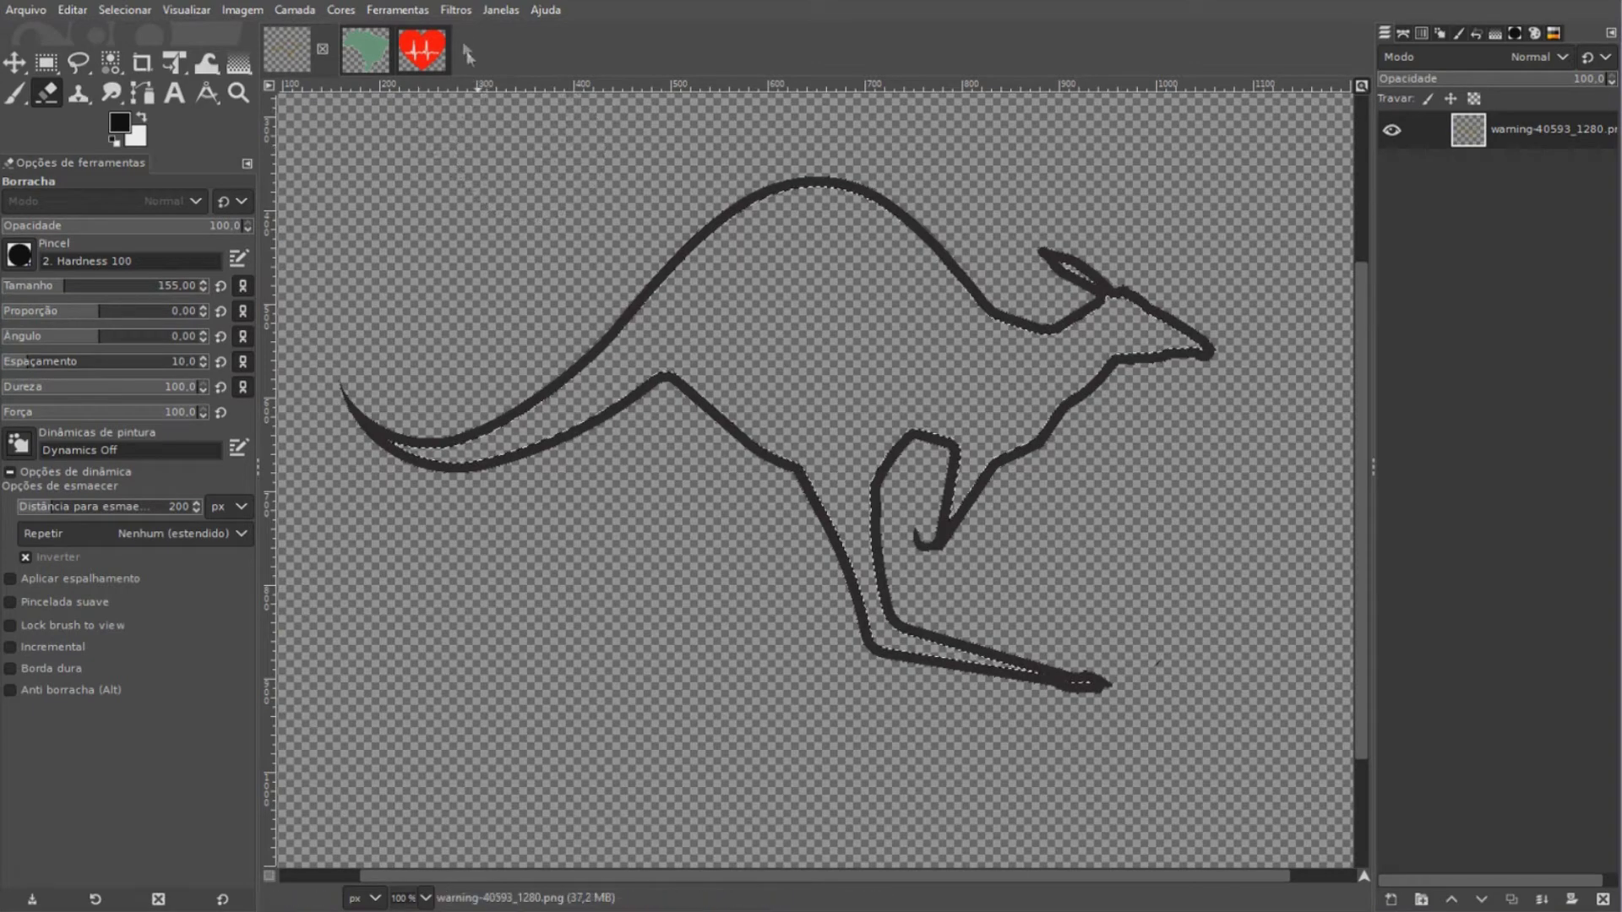
{"action": "left_click", "coordinate": [455, 10]}
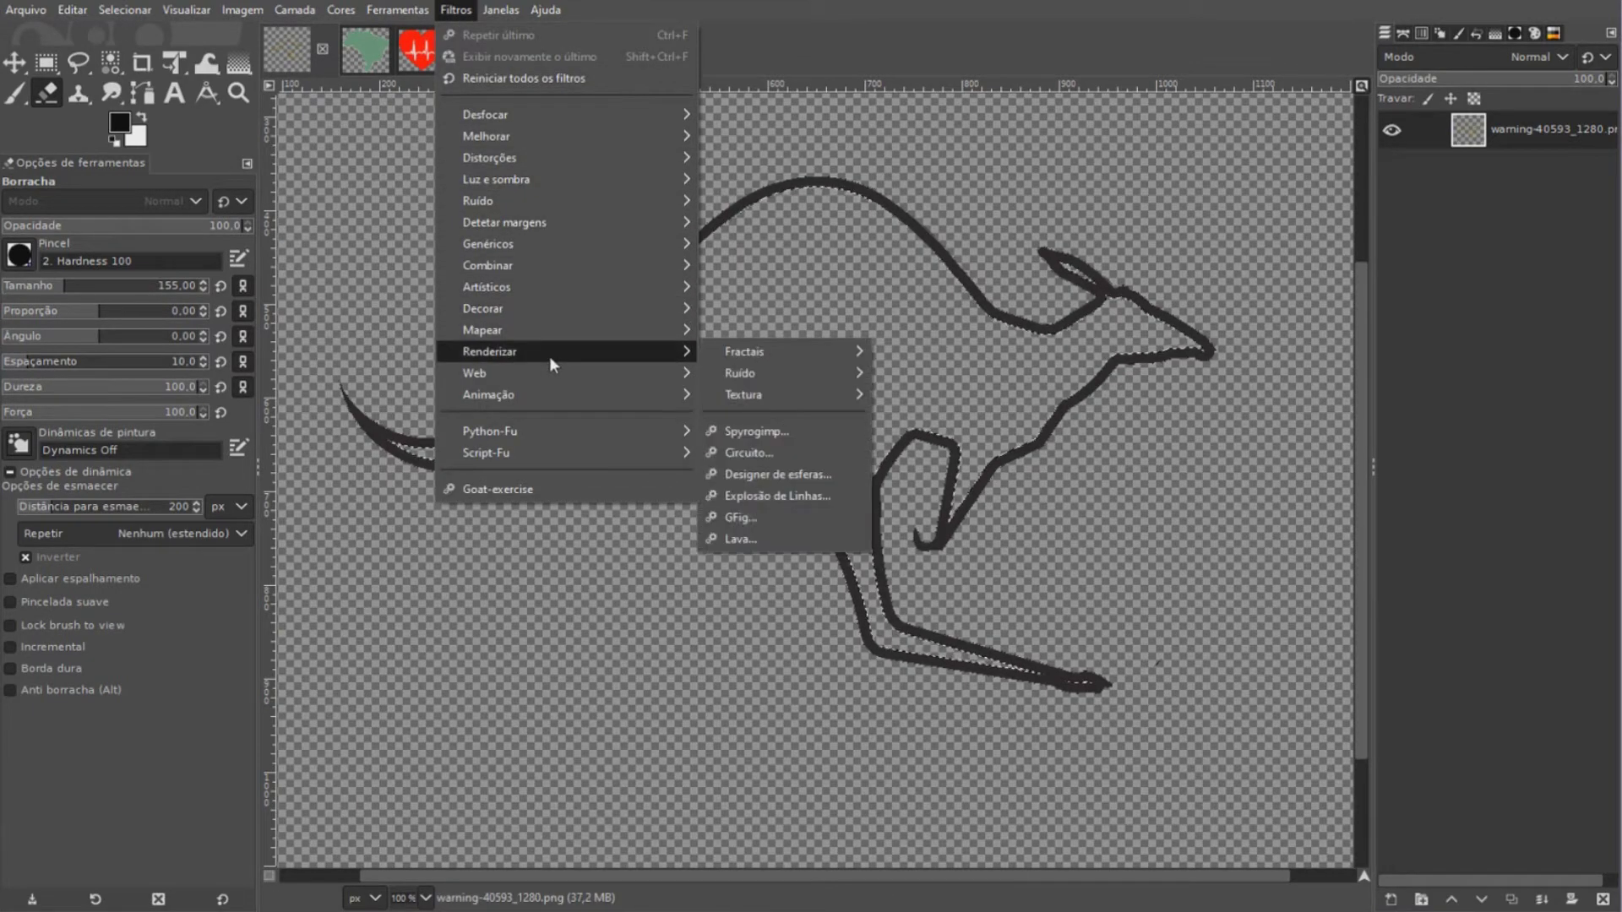
{"action": "mouse_move", "coordinate": [489, 351]}
{"action": "mouse_move", "coordinate": [760, 394]}
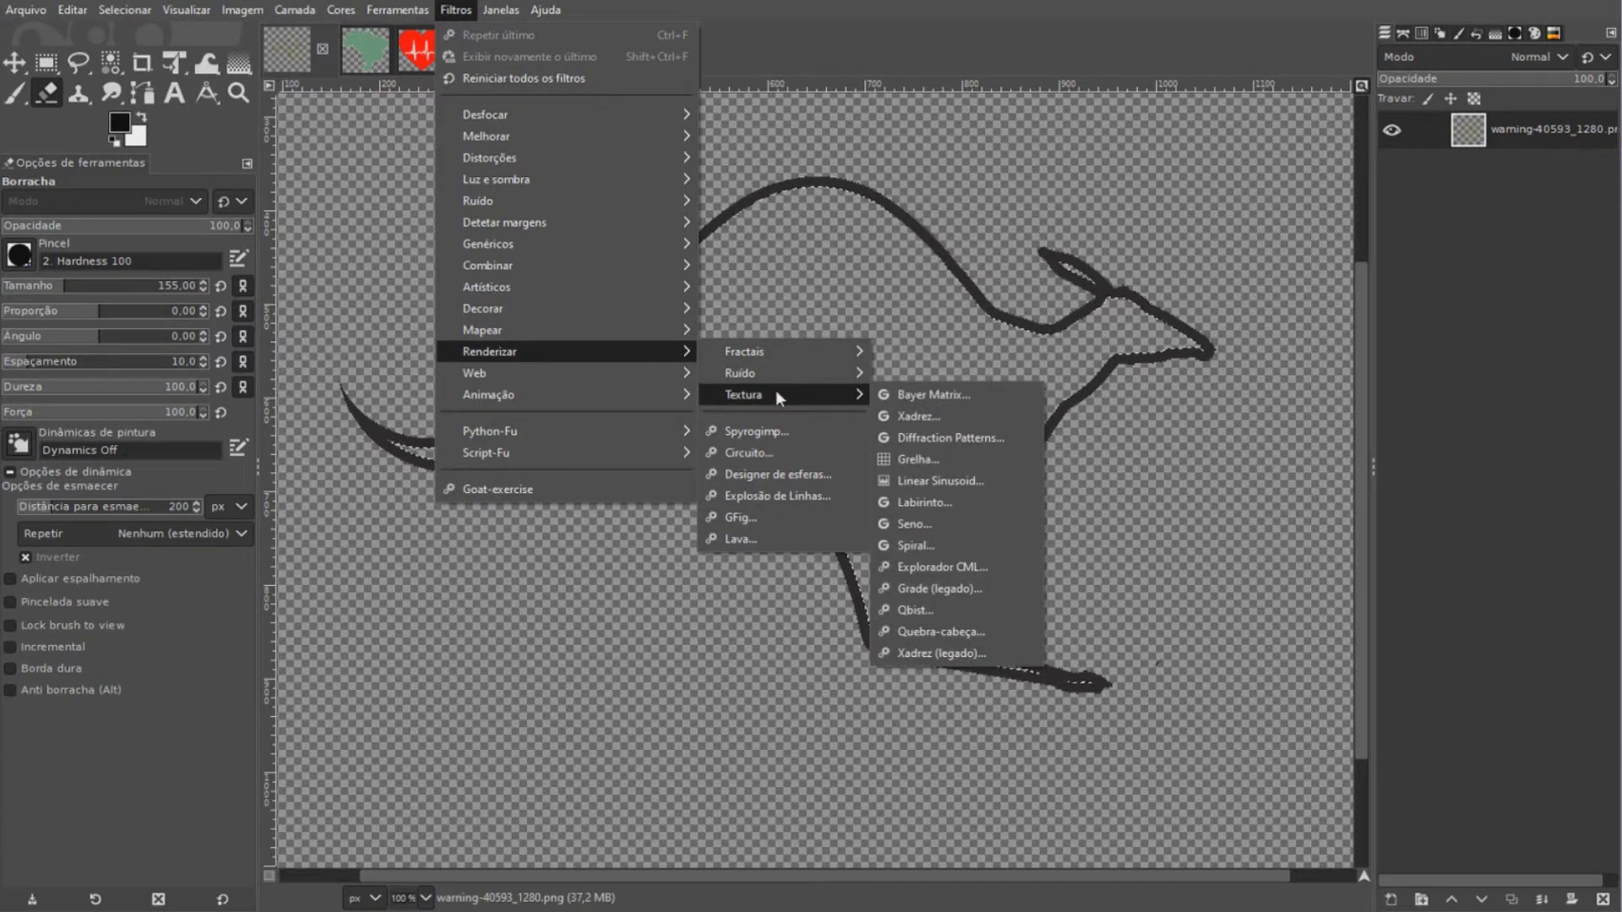
Render a Grid with 50 px cells and about 9 px lines inside the kangaroo, then deselect
{"action": "left_click", "coordinate": [926, 458]}
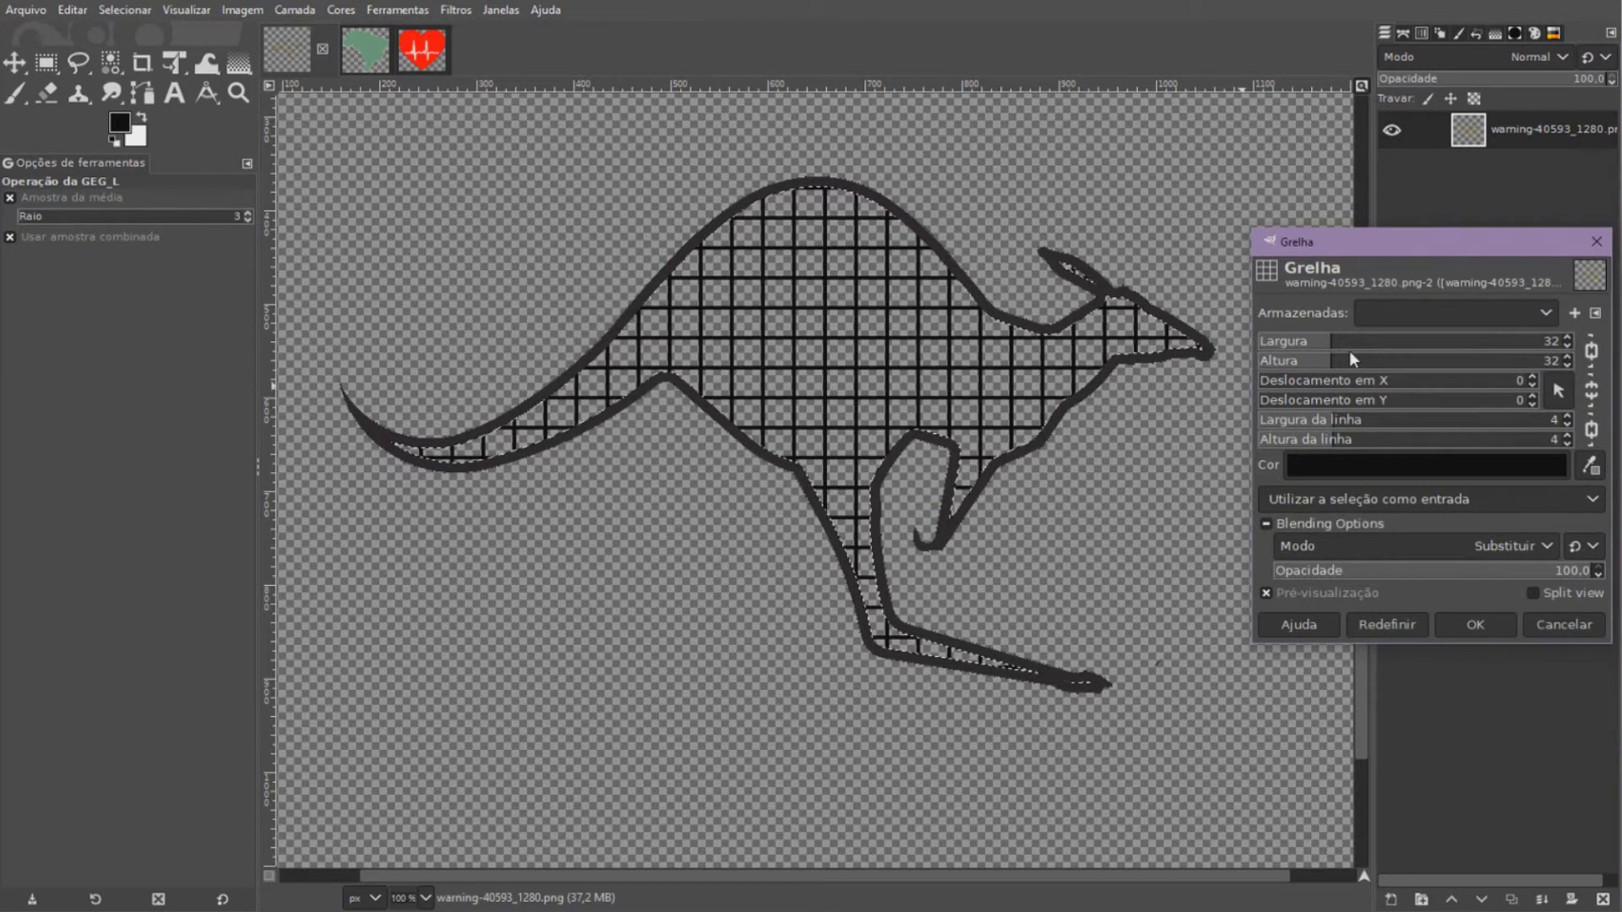
{"action": "left_click_drag", "start_coordinate": [1338, 360], "coordinate": [1373, 353]}
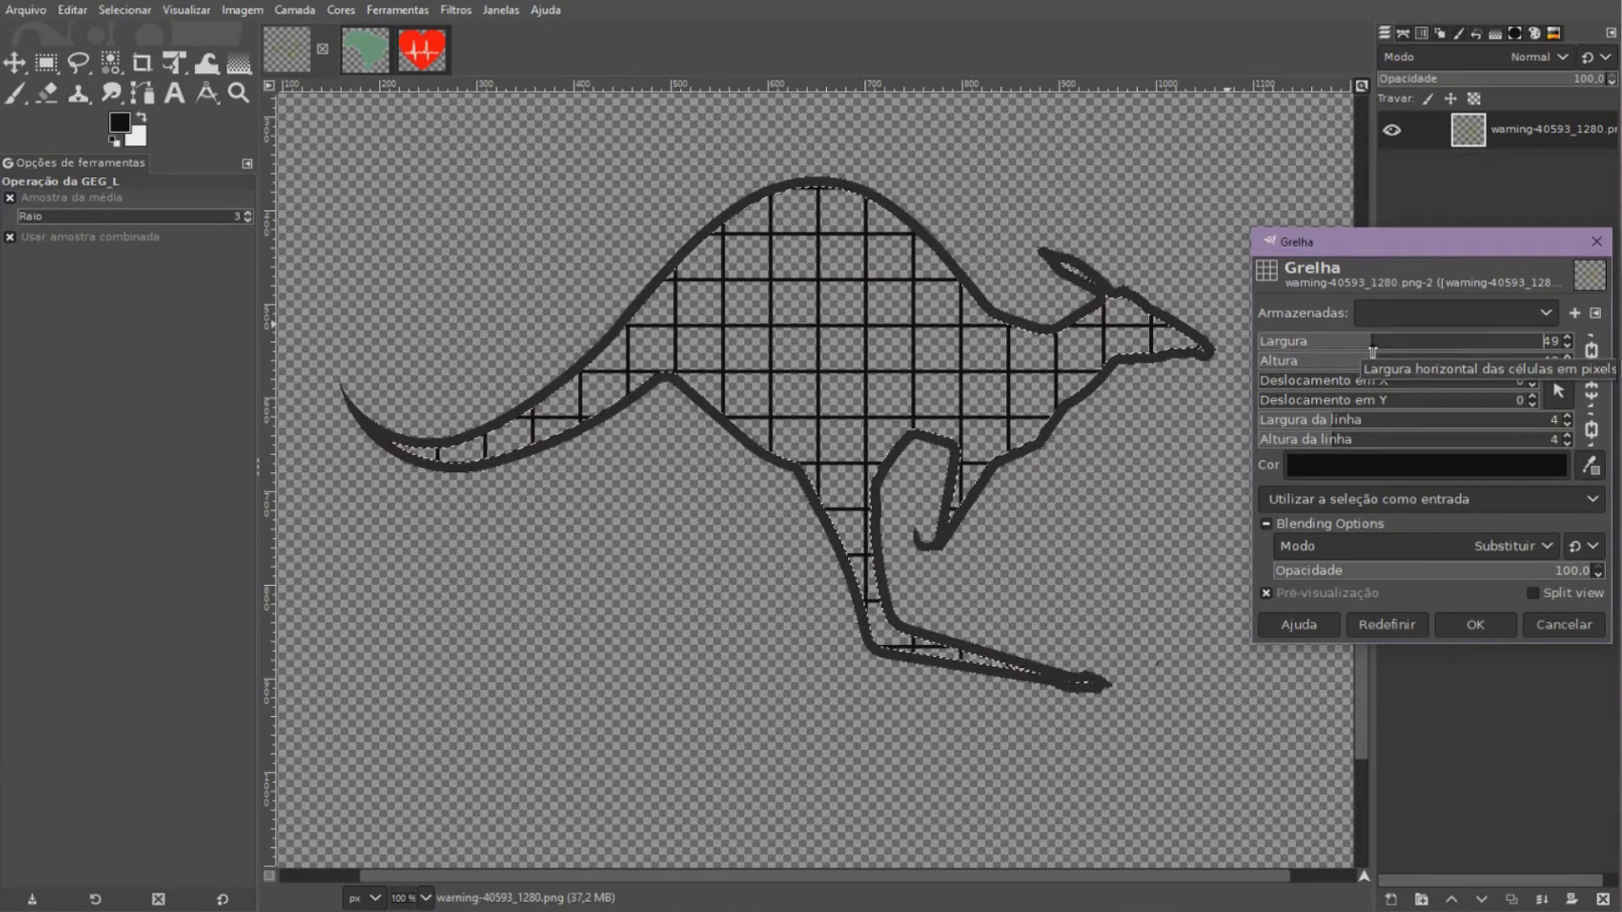
{"action": "left_click_drag", "start_coordinate": [1373, 353], "coordinate": [1375, 353]}
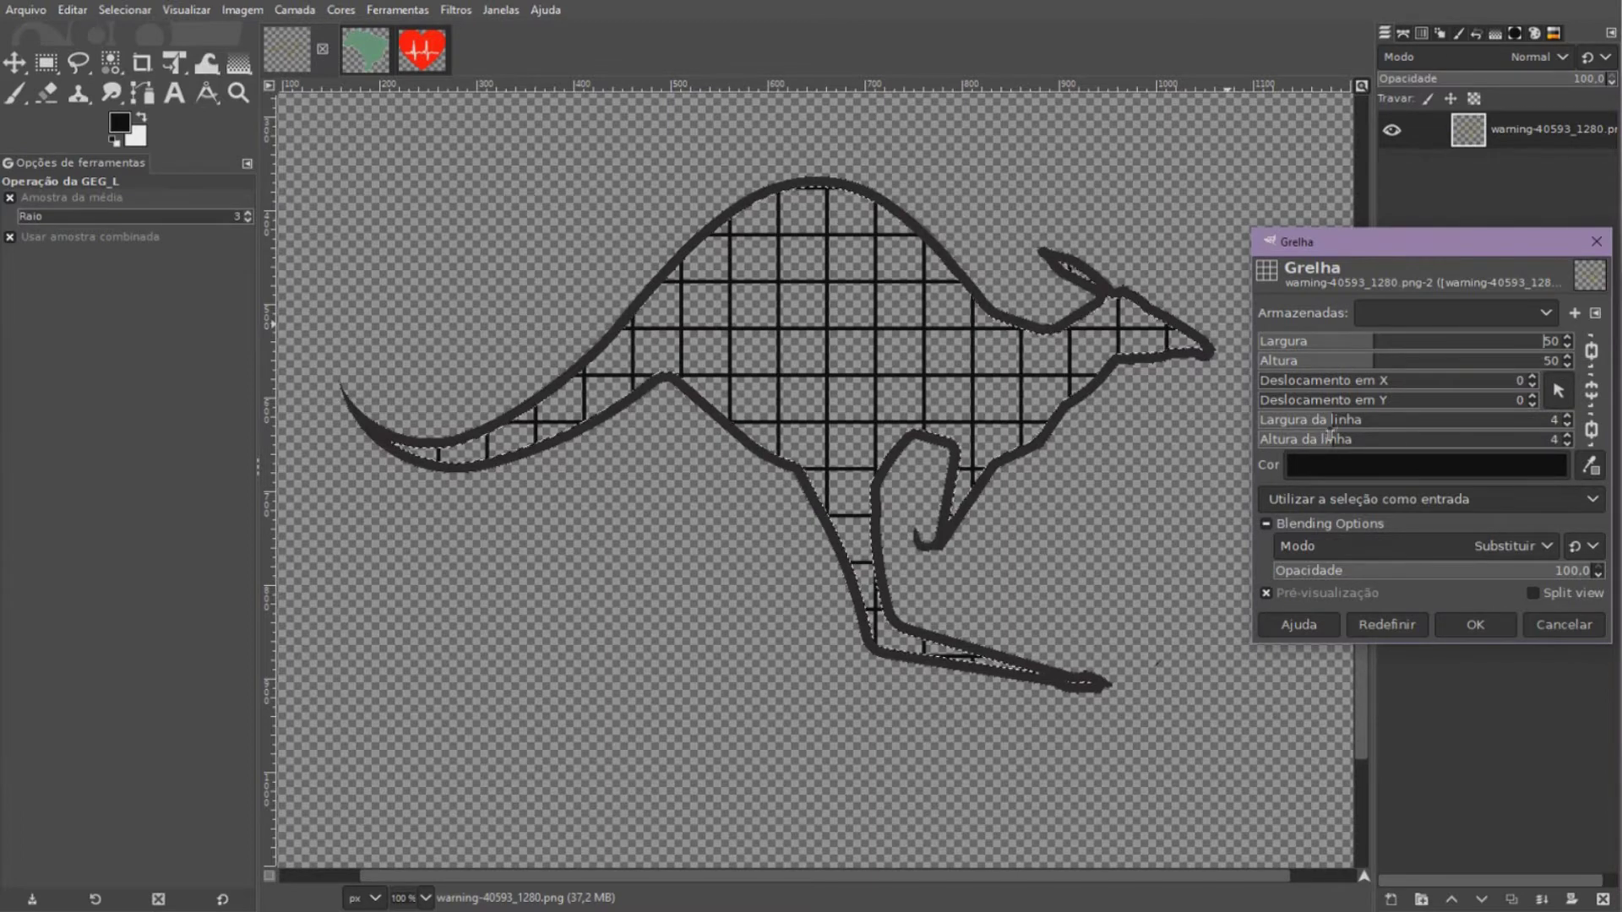
{"action": "left_click_drag", "start_coordinate": [1332, 427], "coordinate": [1407, 429]}
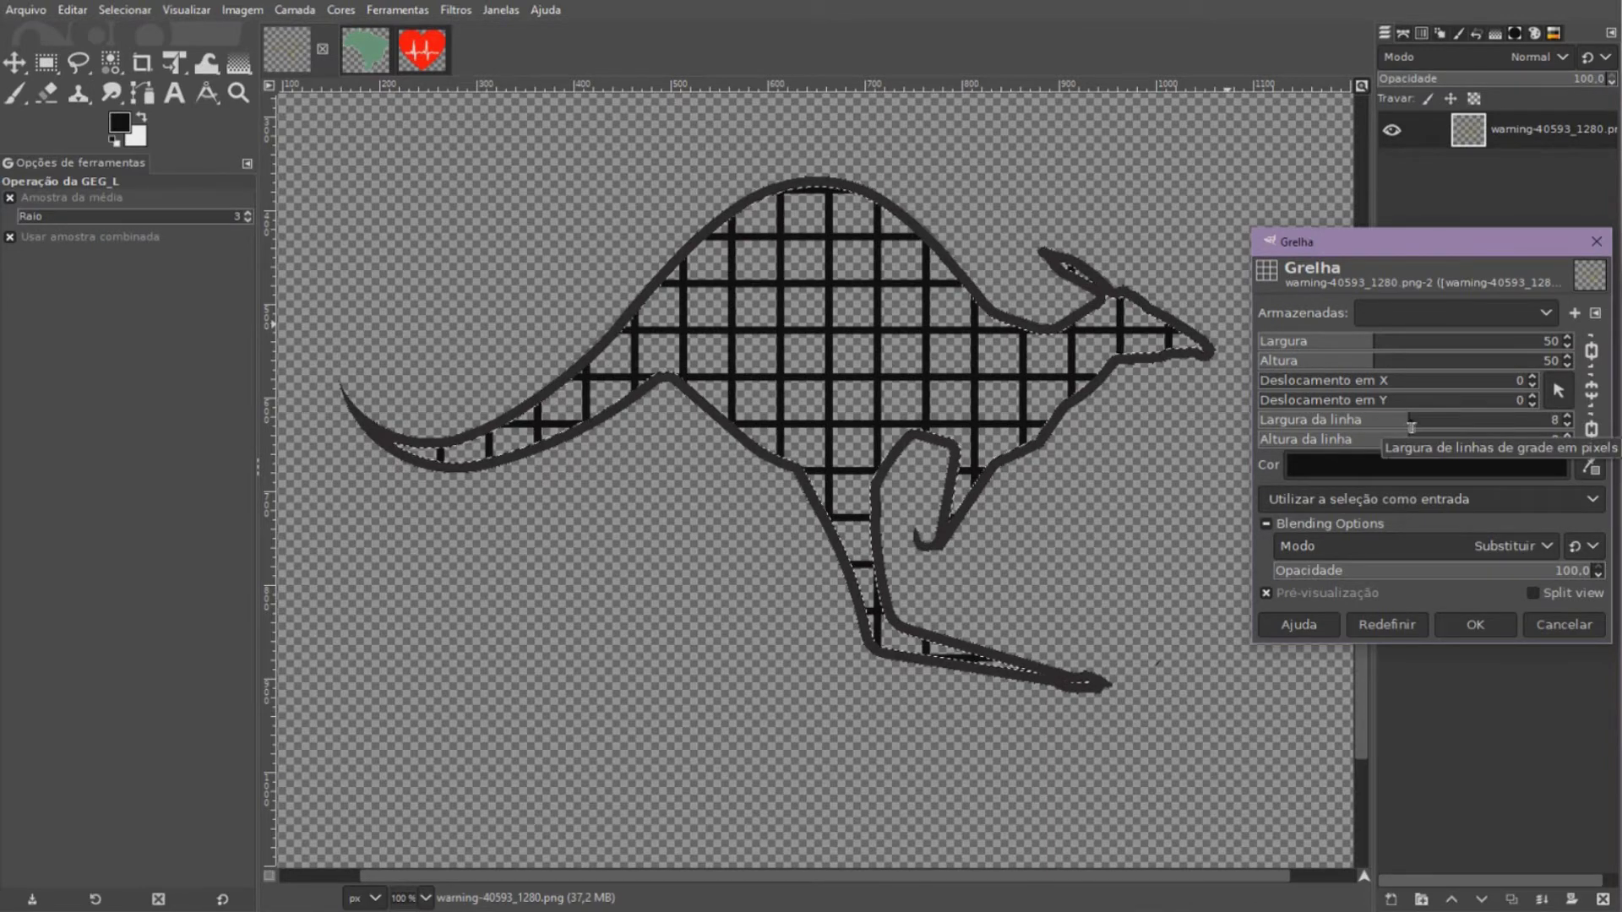
{"action": "left_click_drag", "start_coordinate": [1416, 425], "coordinate": [1420, 425]}
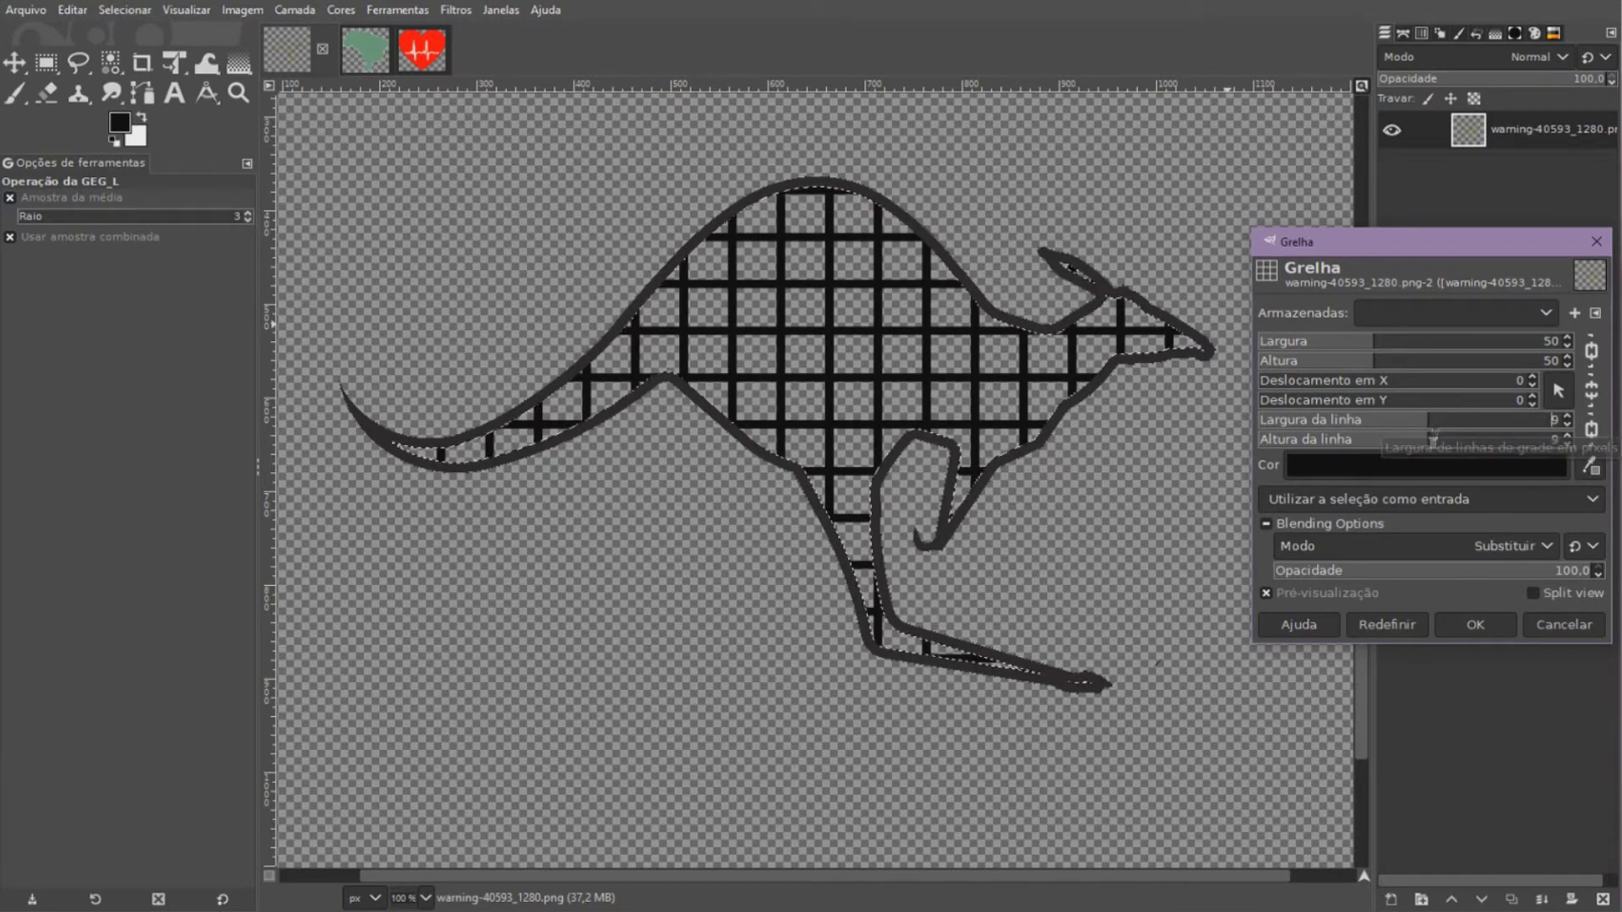
{"action": "left_click", "coordinate": [1489, 629]}
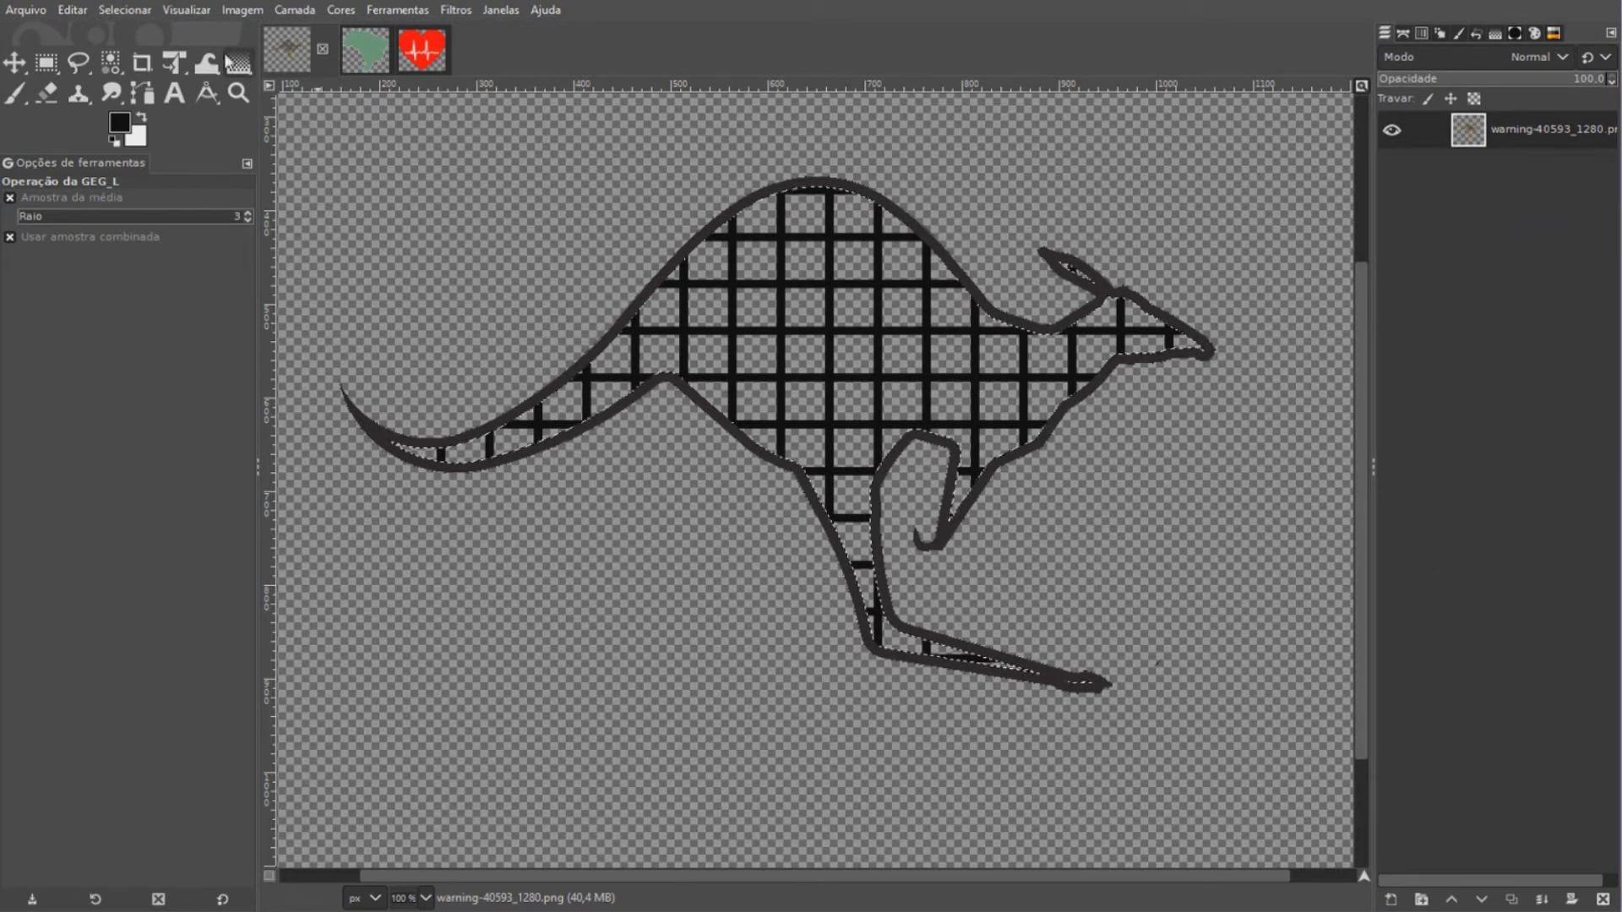
{"action": "left_click", "coordinate": [135, 11]}
{"action": "left_click", "coordinate": [133, 56]}
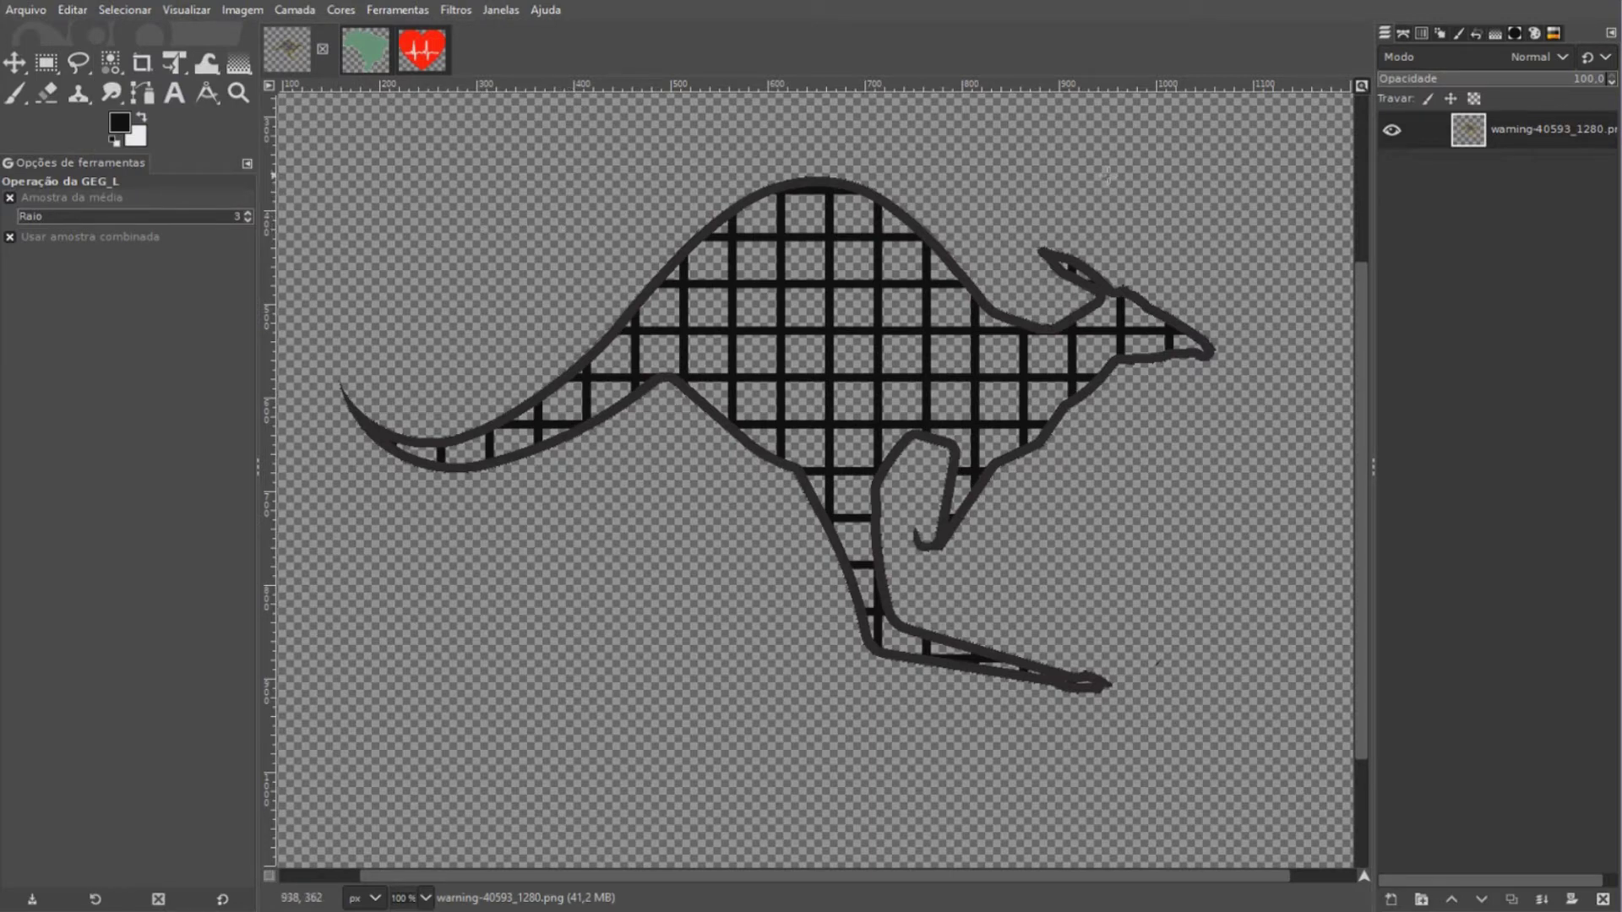
Select the kangaroo layer's opaque pixels, fill them solid black, and deselect
{"action": "right_click", "coordinate": [1495, 140]}
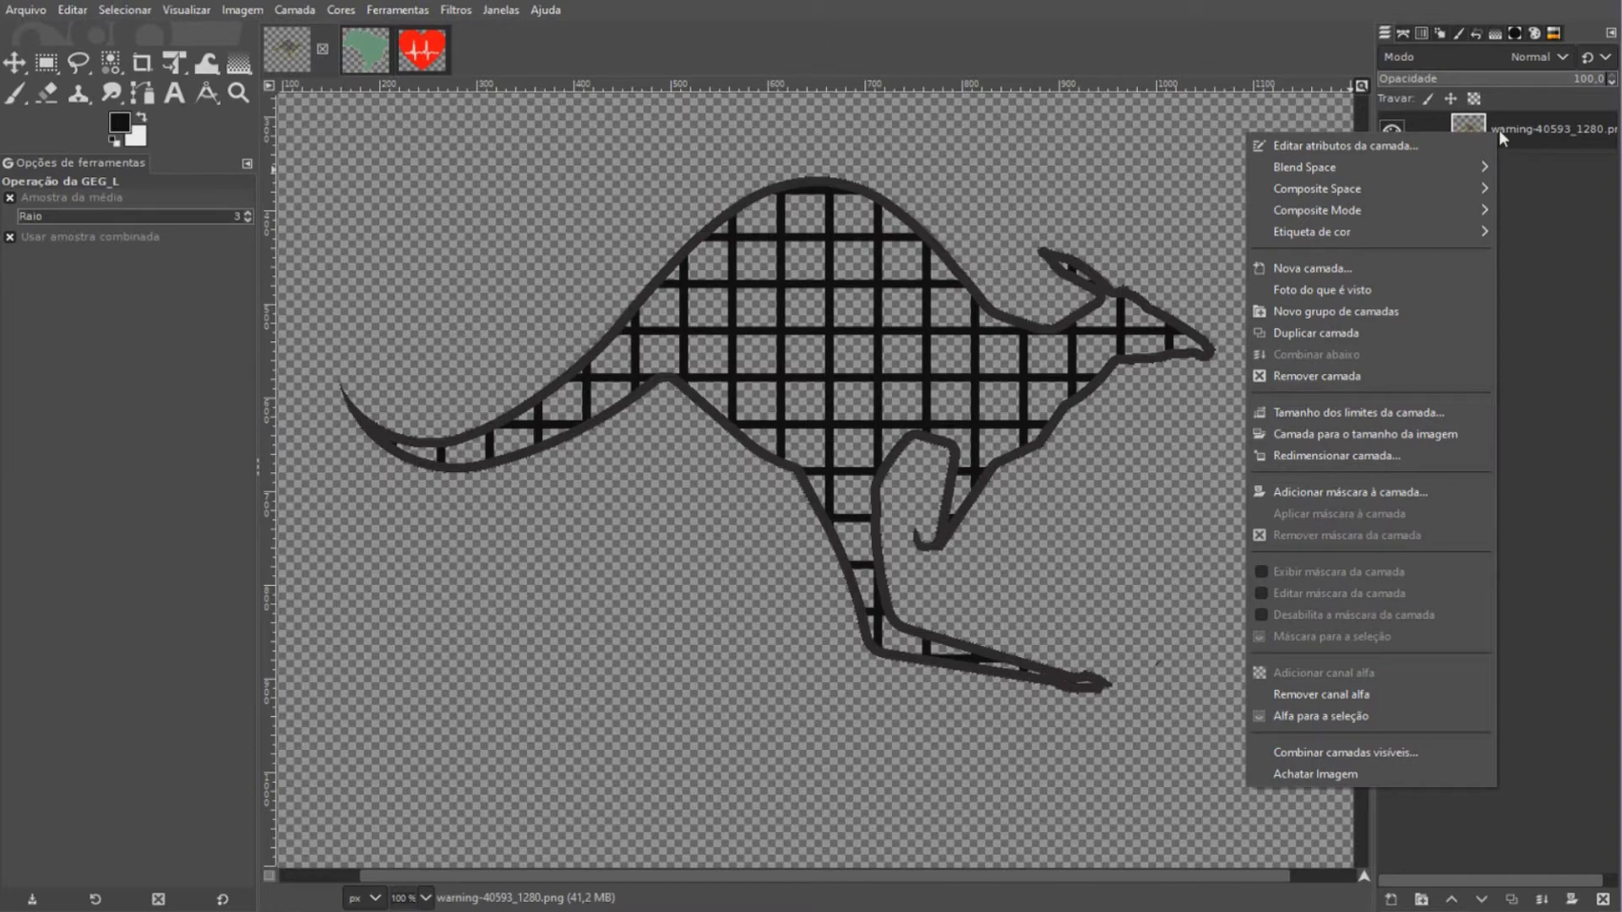
{"action": "left_click", "coordinate": [1364, 716]}
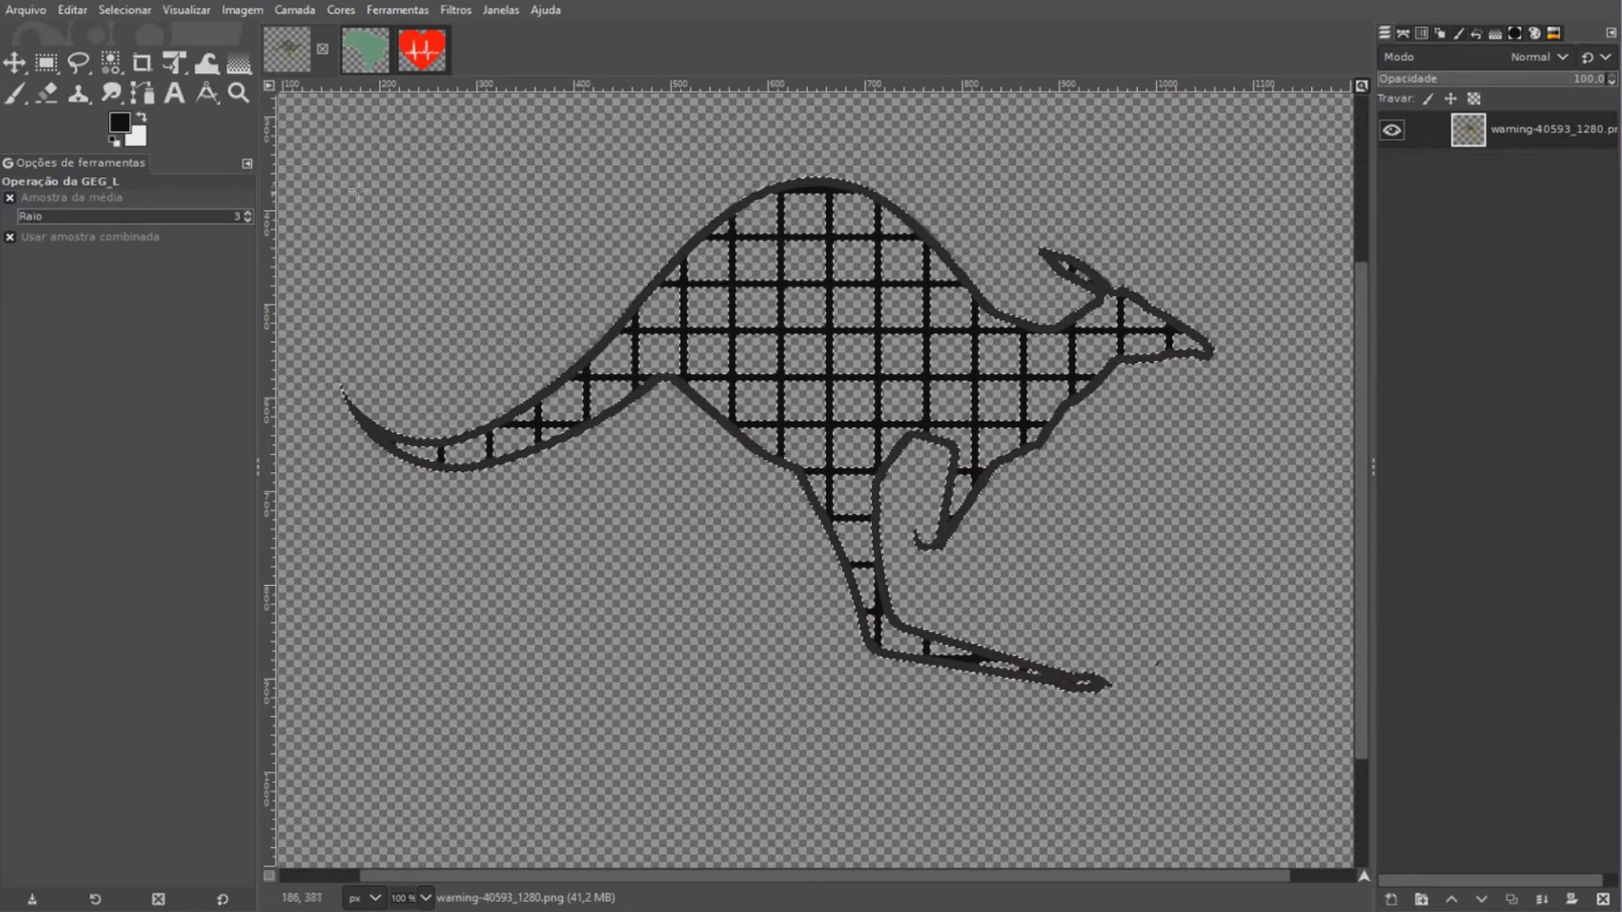
{"action": "left_click_drag", "start_coordinate": [123, 127], "coordinate": [667, 291]}
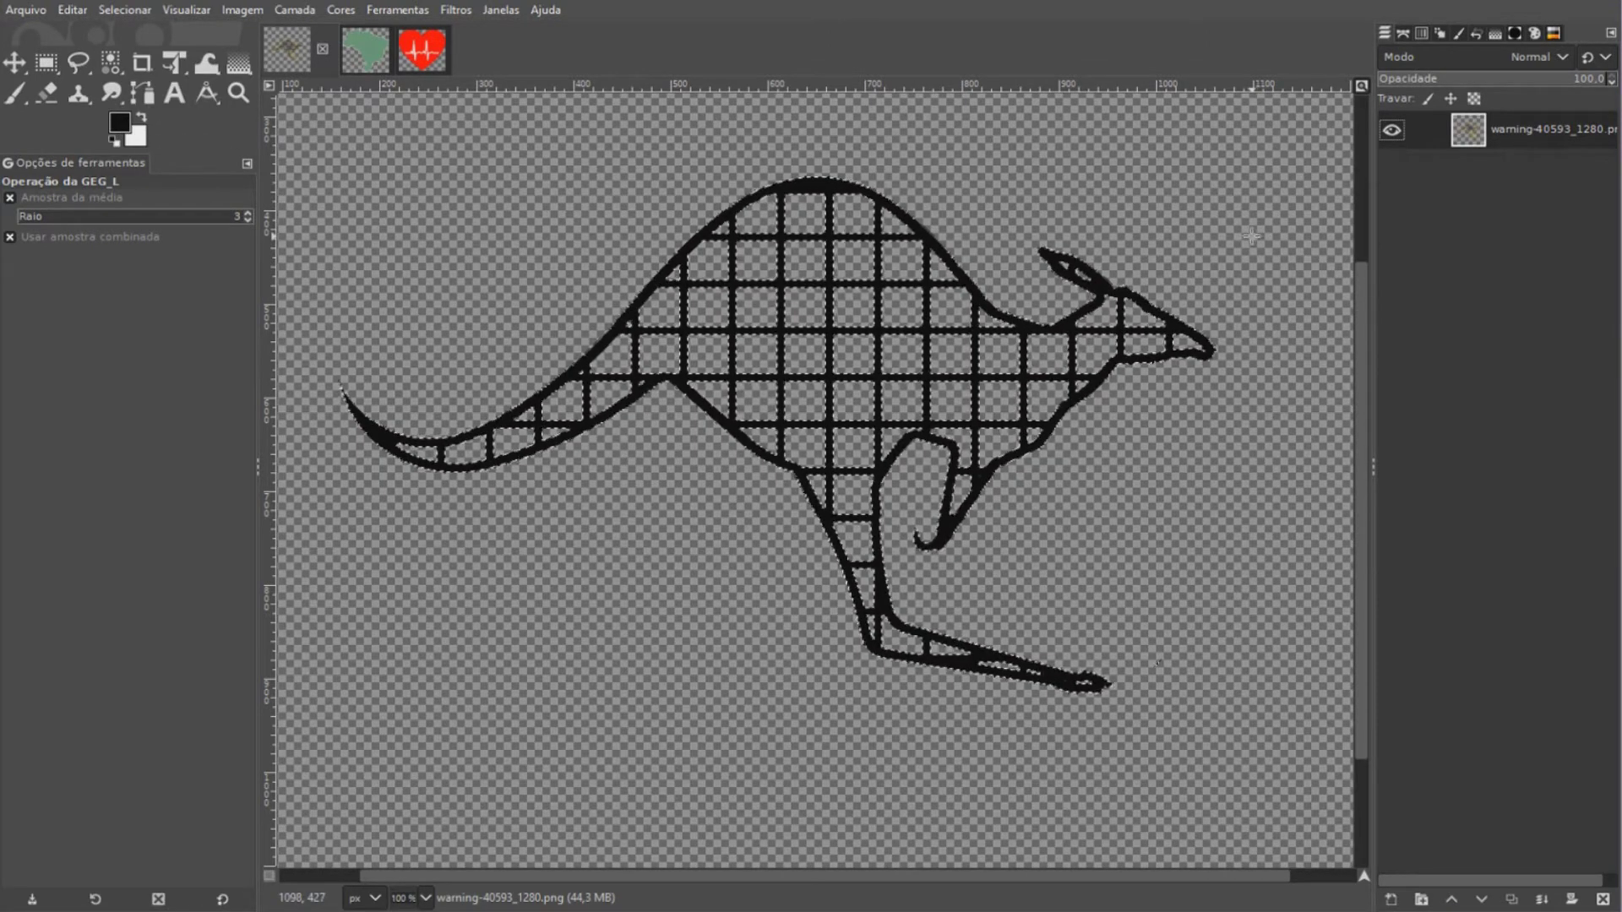
{"action": "scroll", "coordinate": [1251, 237], "scroll_direction": "down", "scroll_amount": 1}
{"action": "left_click_drag", "start_coordinate": [1250, 236], "coordinate": [1103, 335]}
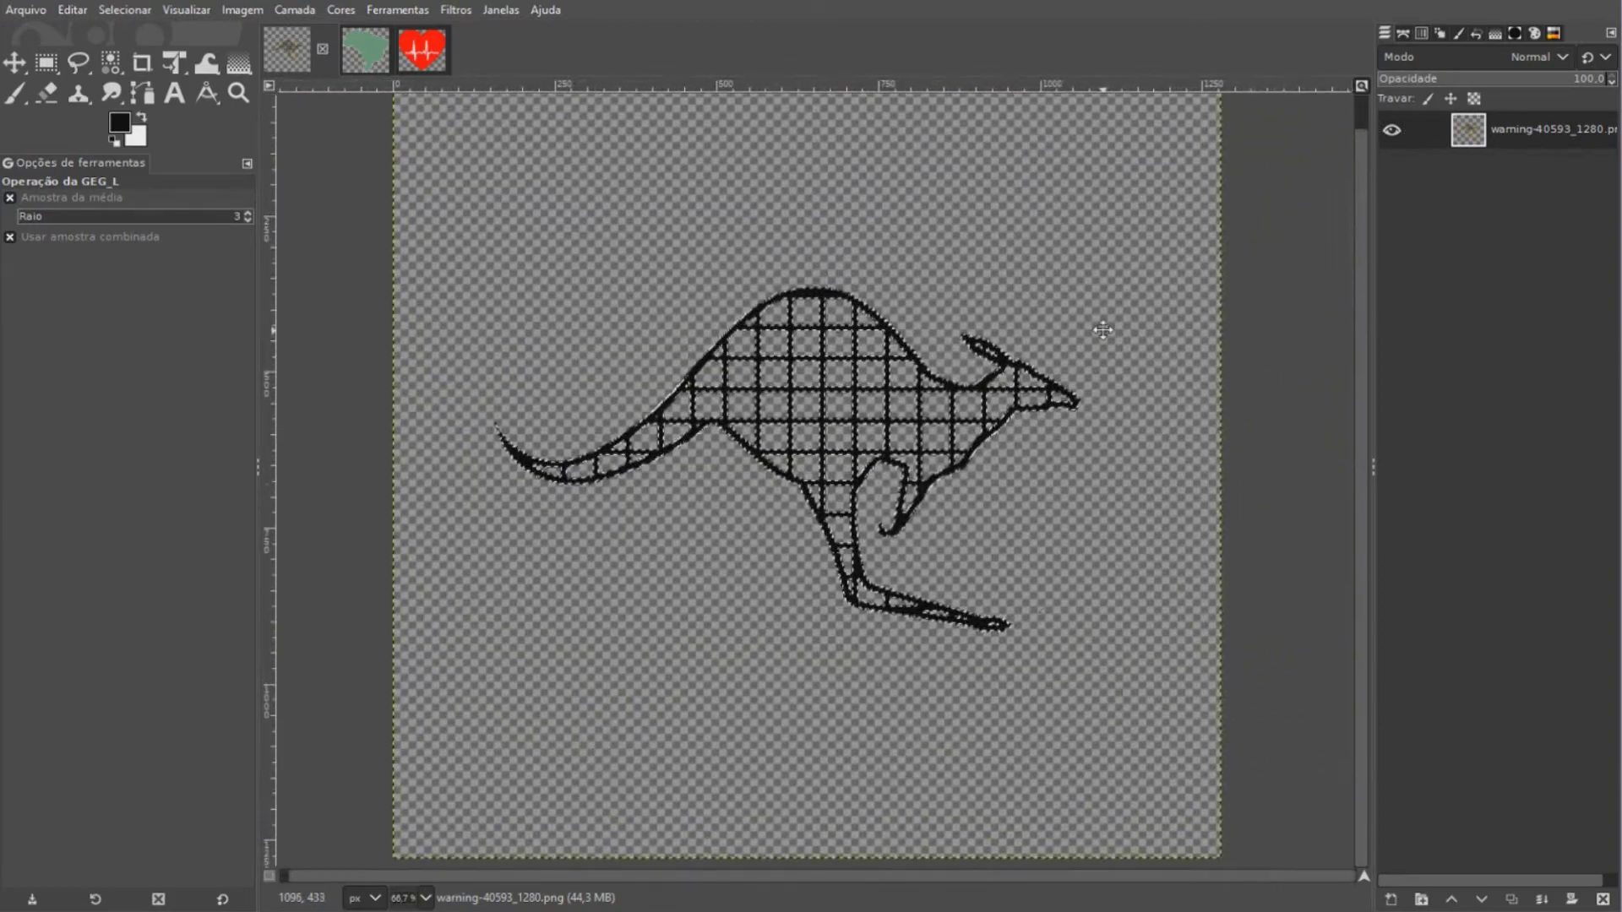
{"action": "left_click", "coordinate": [127, 9]}
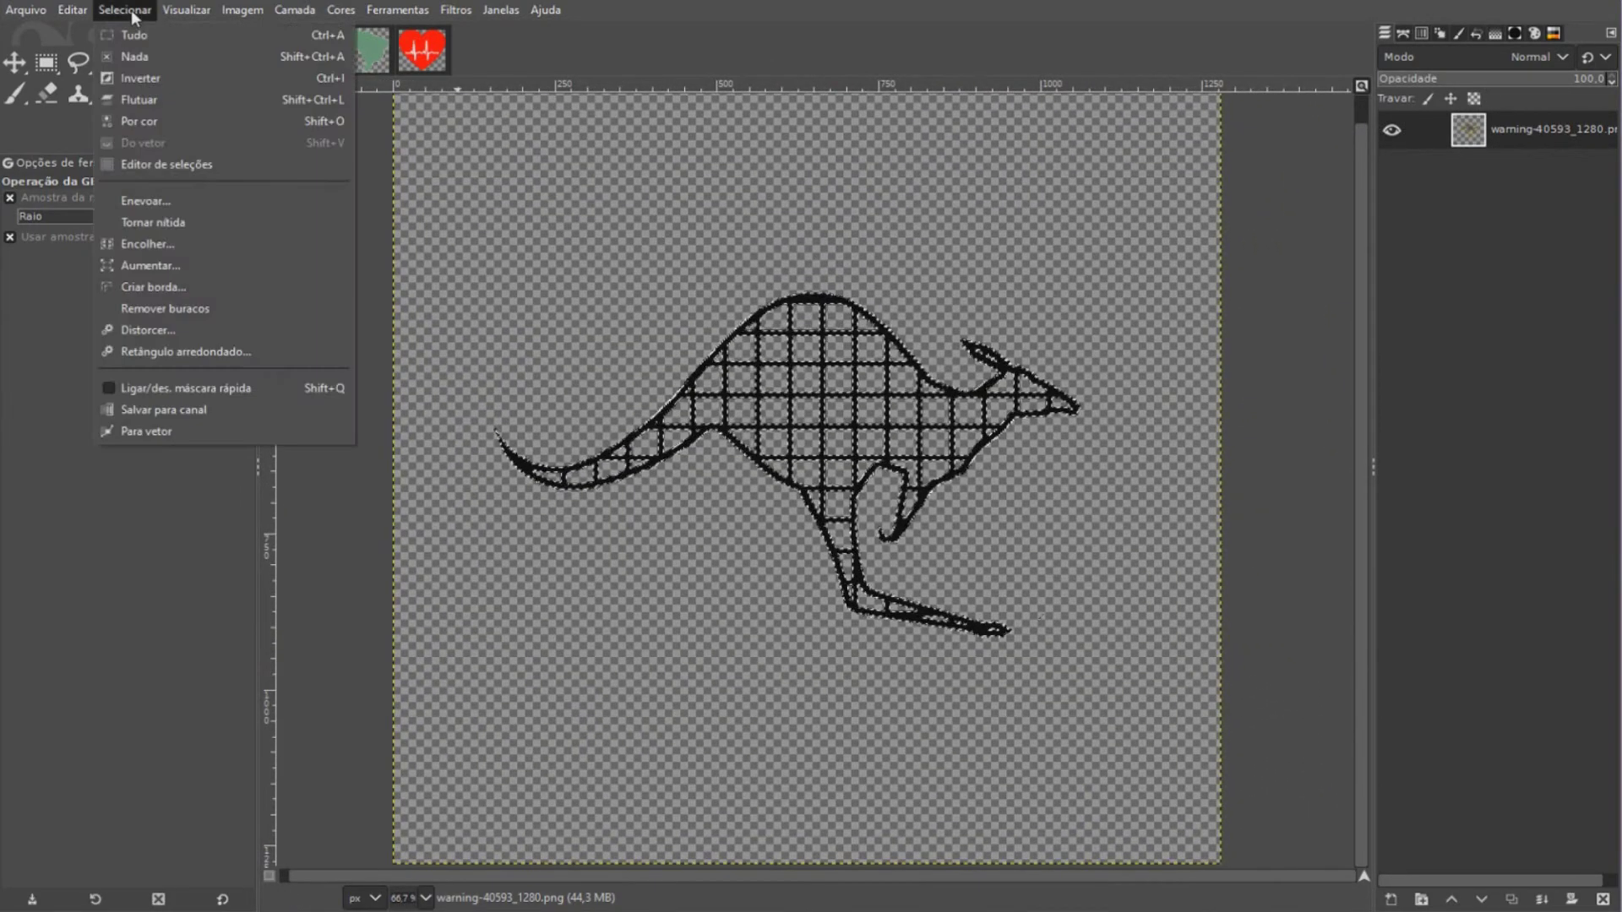
{"action": "left_click", "coordinate": [143, 56]}
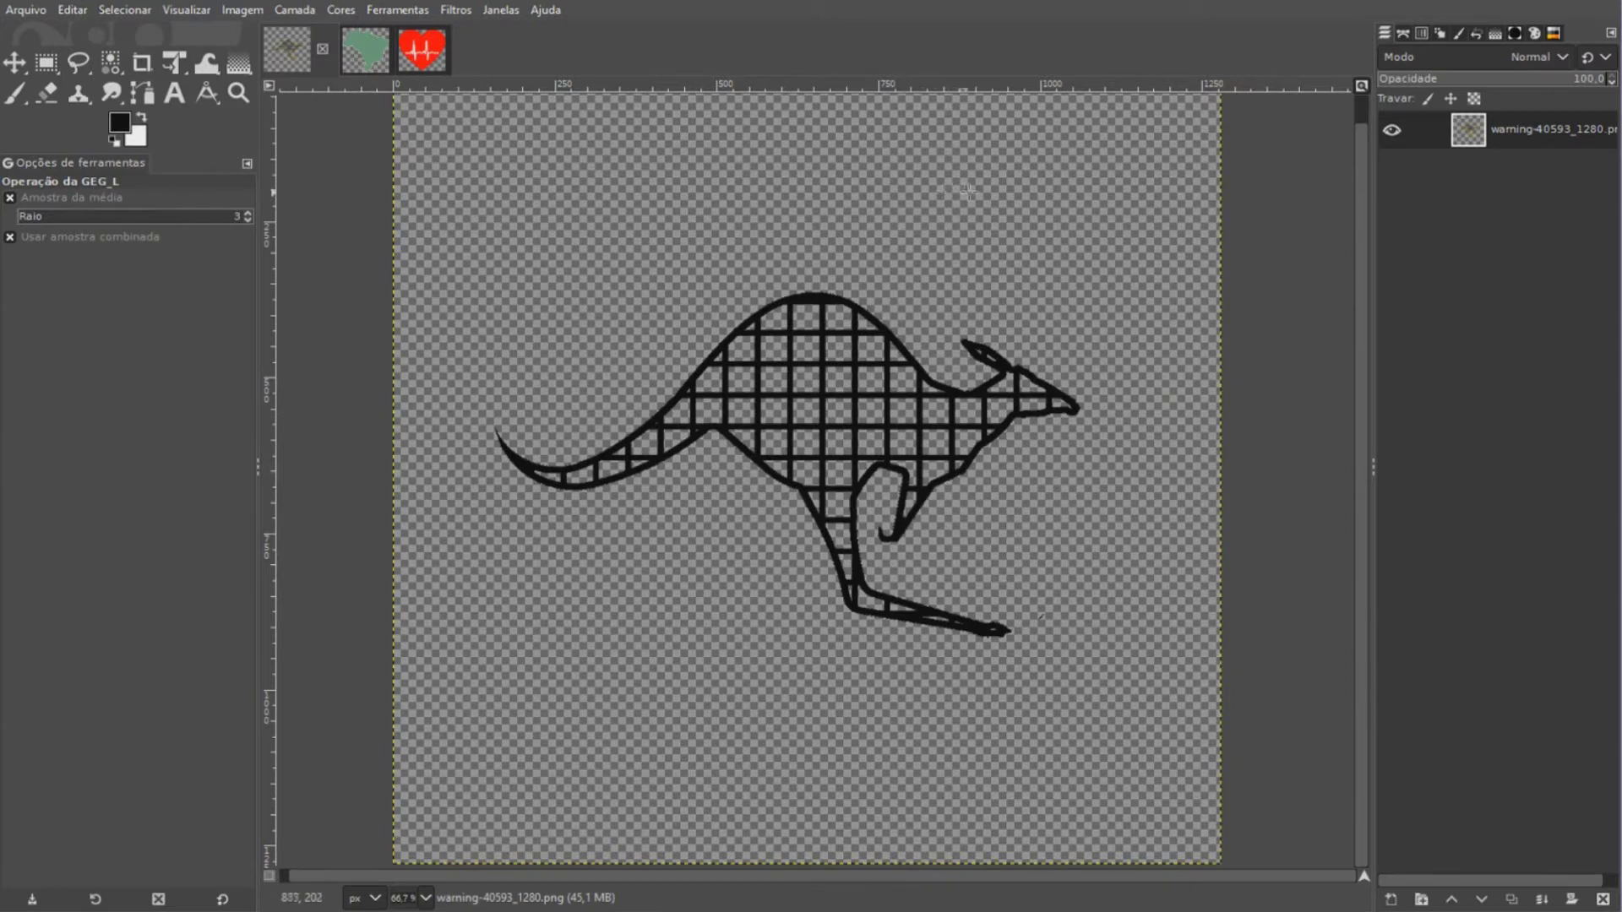
{"action": "right_click", "coordinate": [1504, 134]}
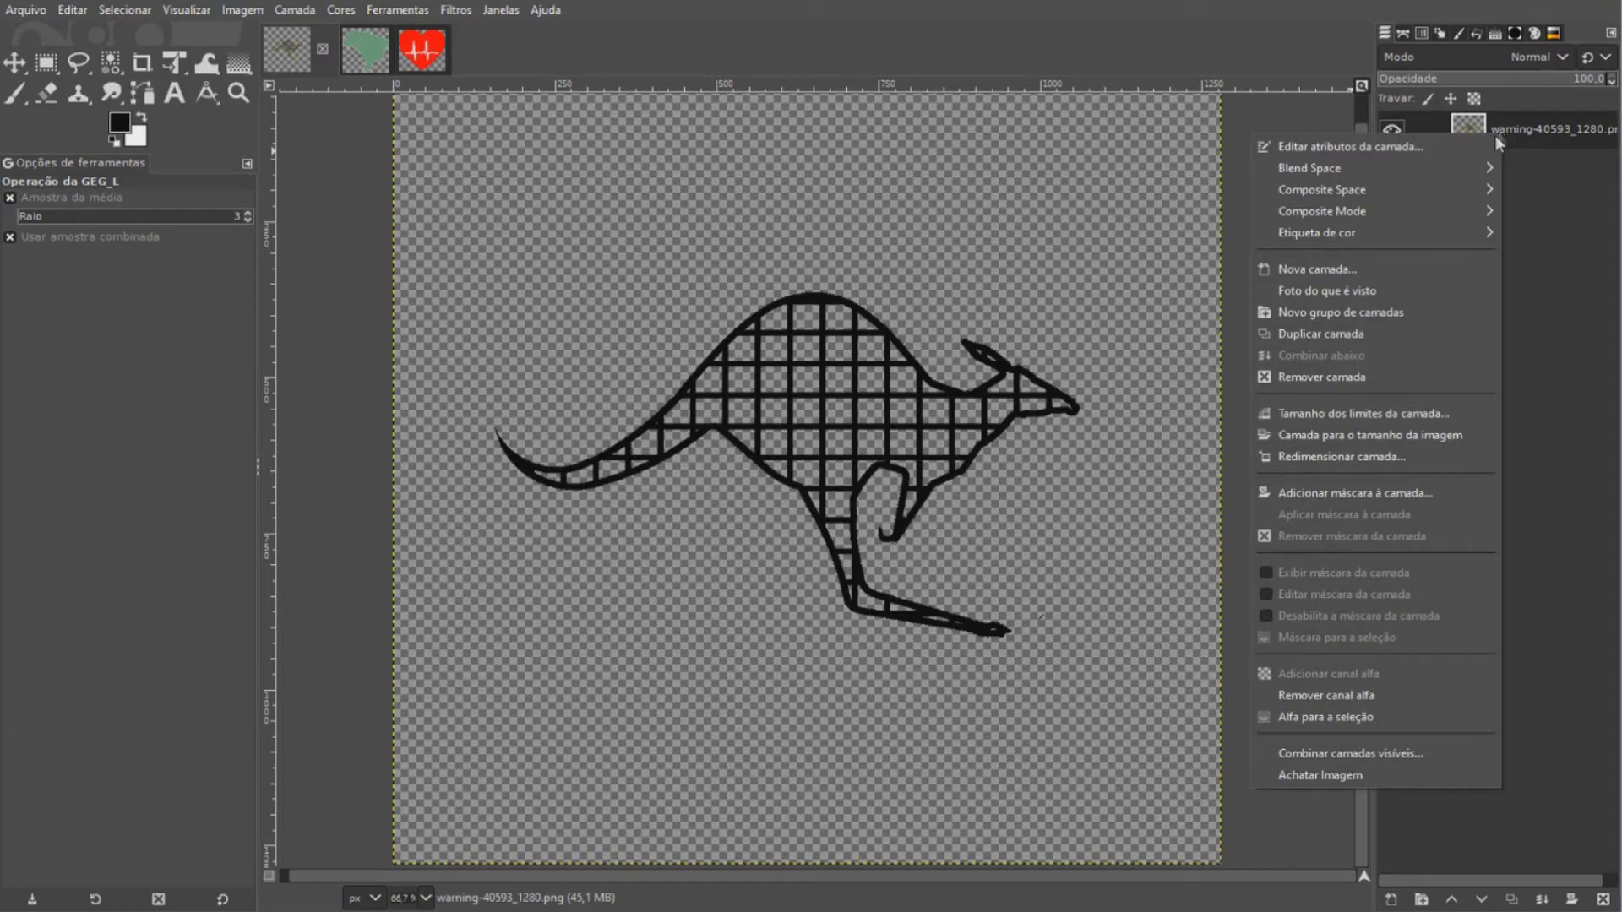
Add a new layer below the kangaroo and fill it with dark brown 5c4b18
{"action": "left_click", "coordinate": [1407, 272]}
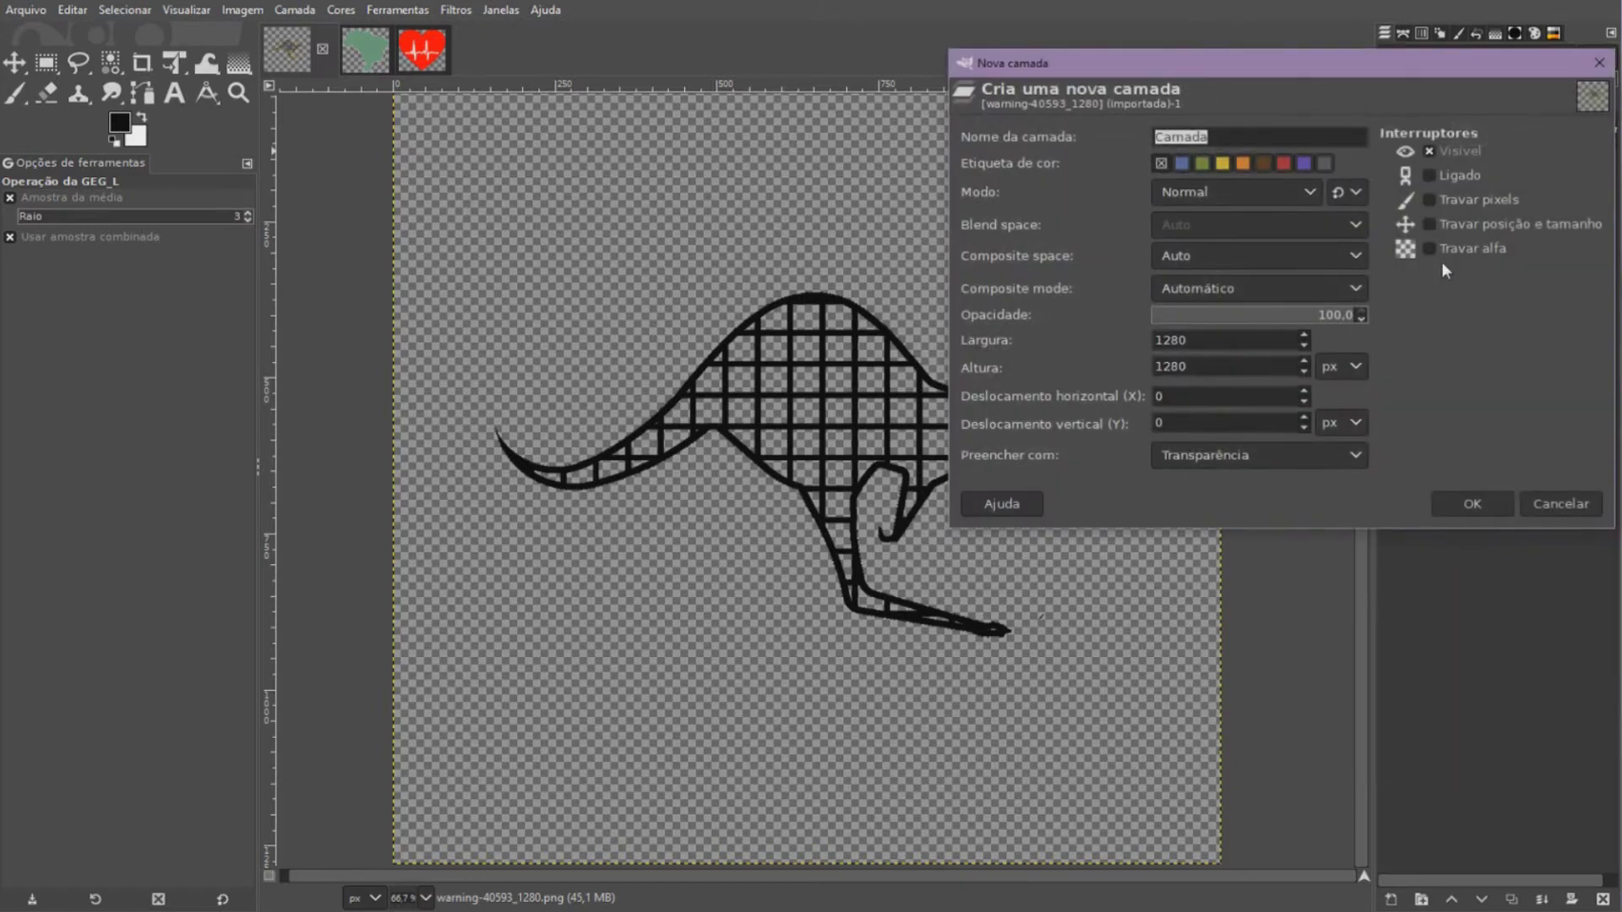
{"action": "left_click", "coordinate": [1490, 503]}
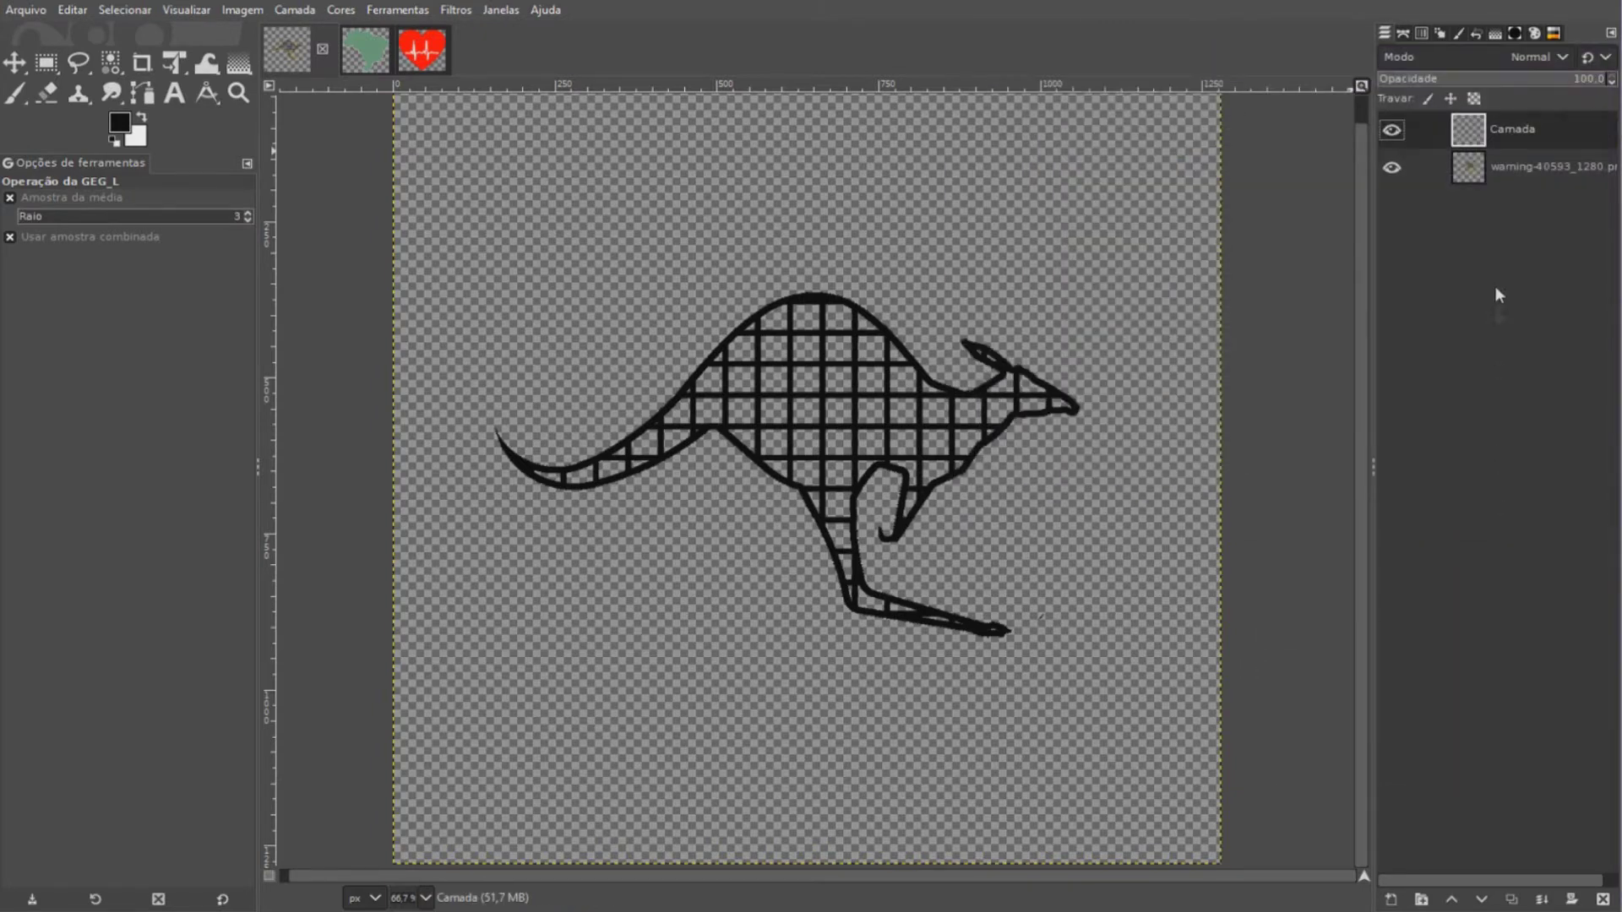
{"action": "left_click_drag", "start_coordinate": [1501, 130], "coordinate": [1509, 188]}
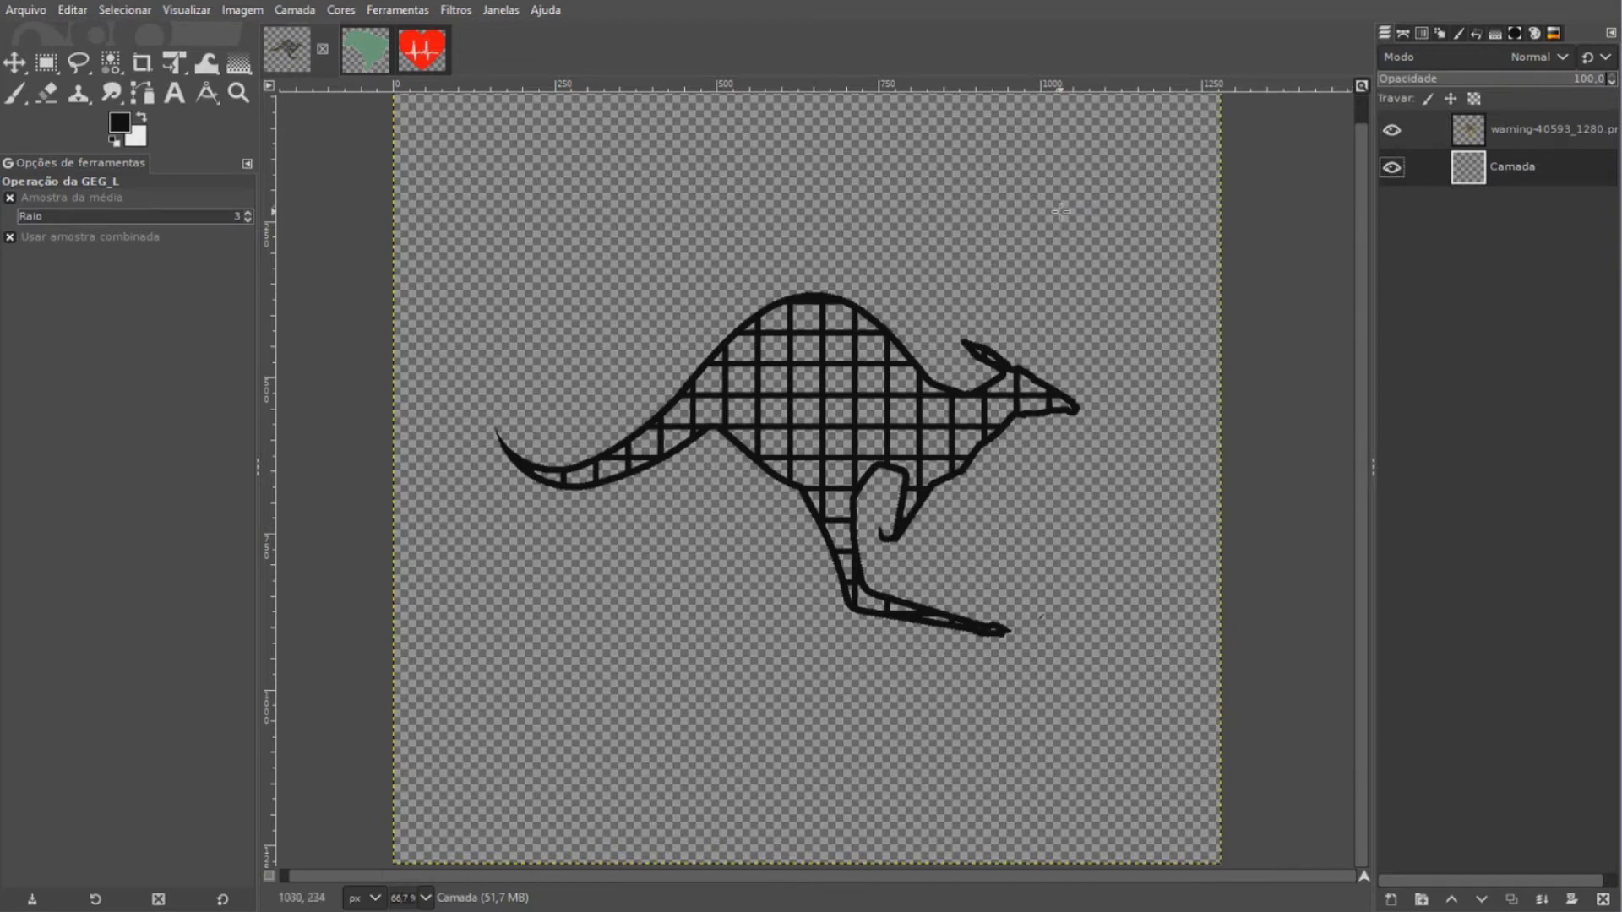
{"action": "left_click", "coordinate": [127, 128]}
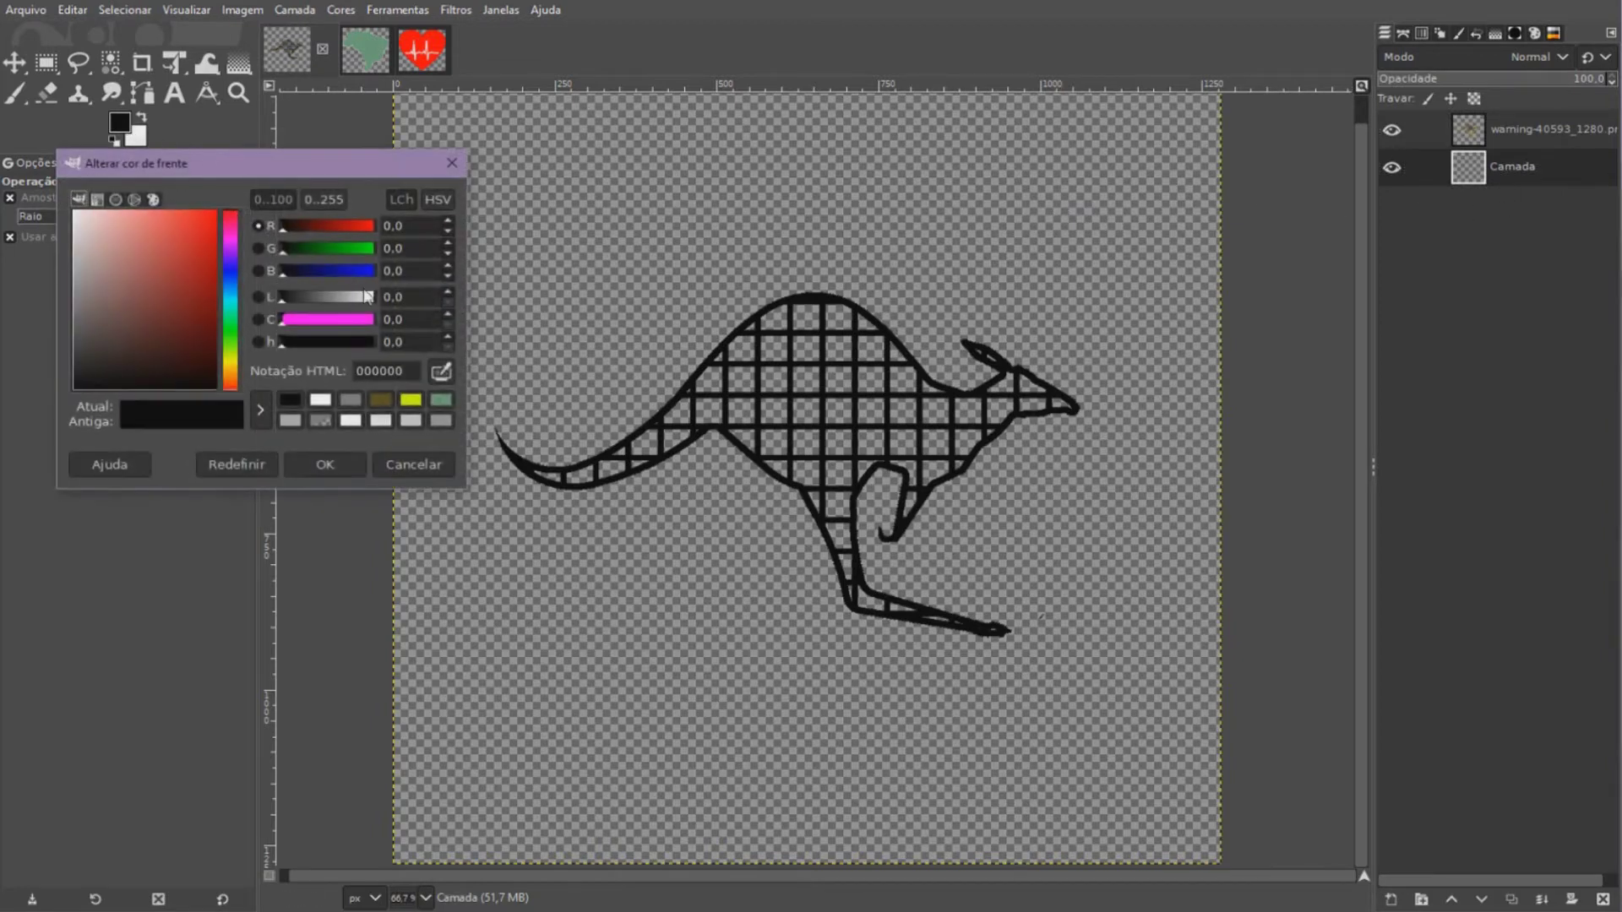
{"action": "left_click", "coordinate": [381, 402]}
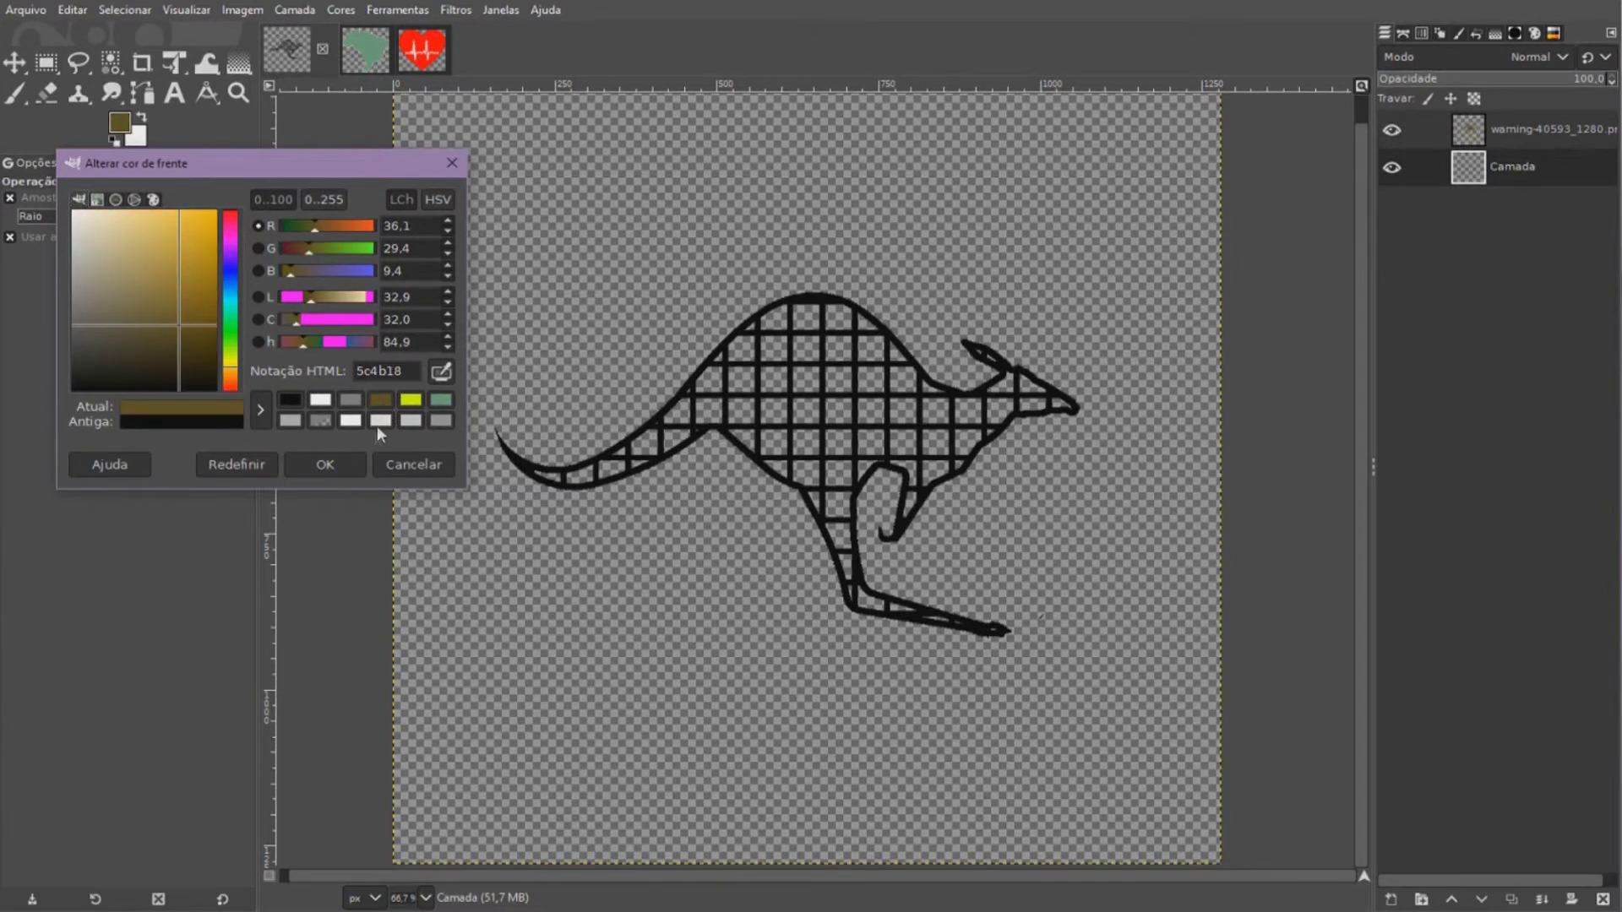
{"action": "left_click", "coordinate": [331, 463]}
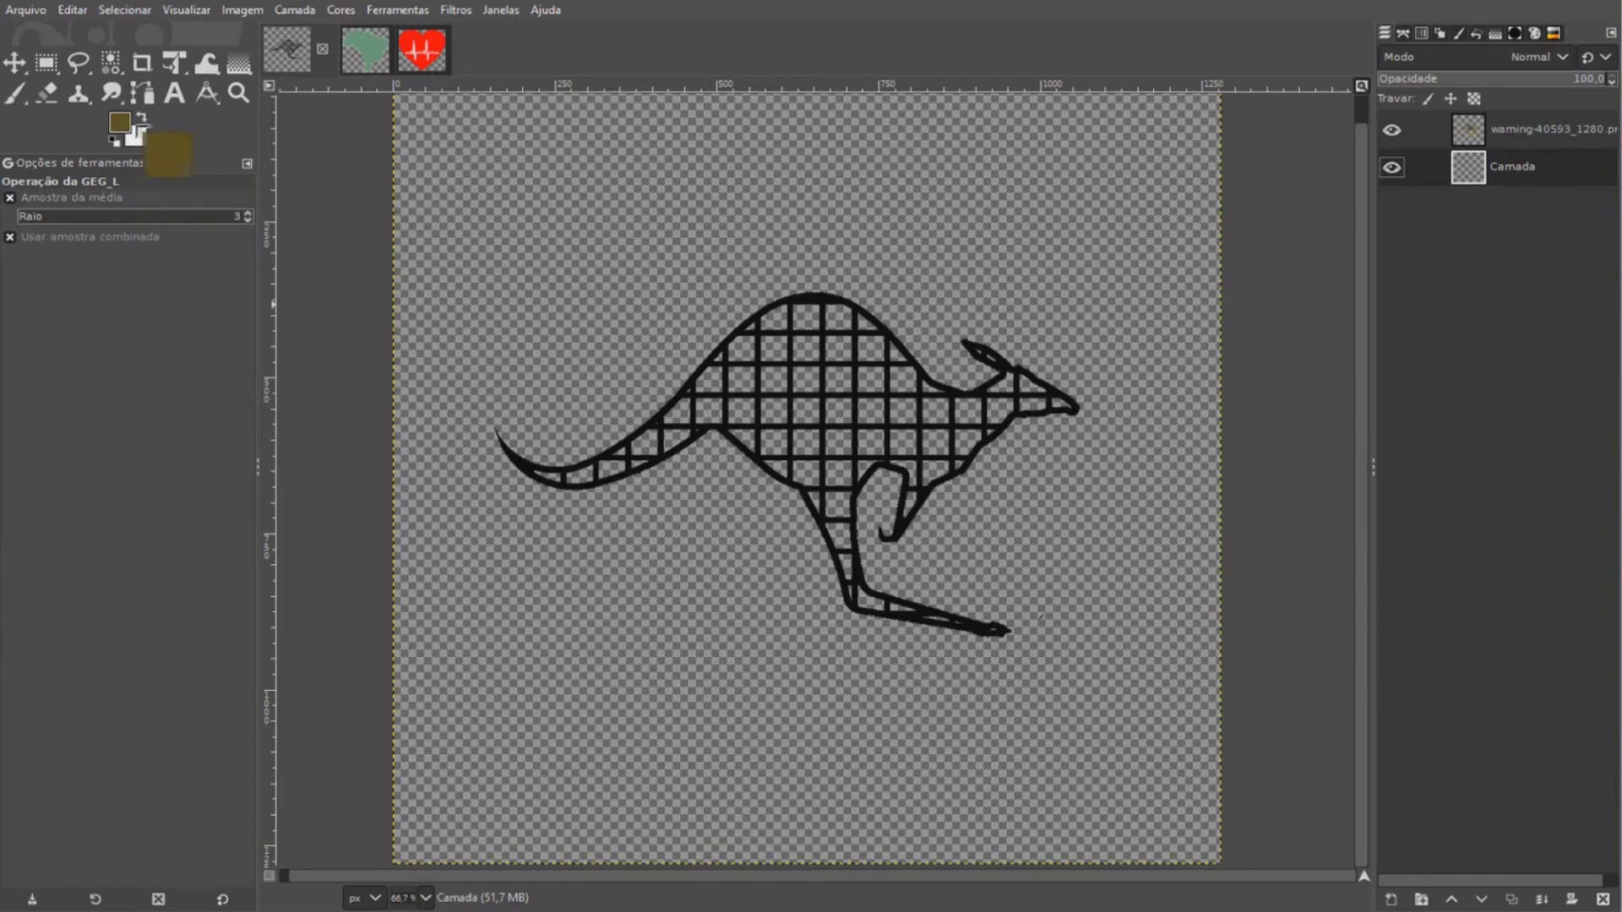
{"action": "left_click_drag", "start_coordinate": [131, 135], "coordinate": [489, 182]}
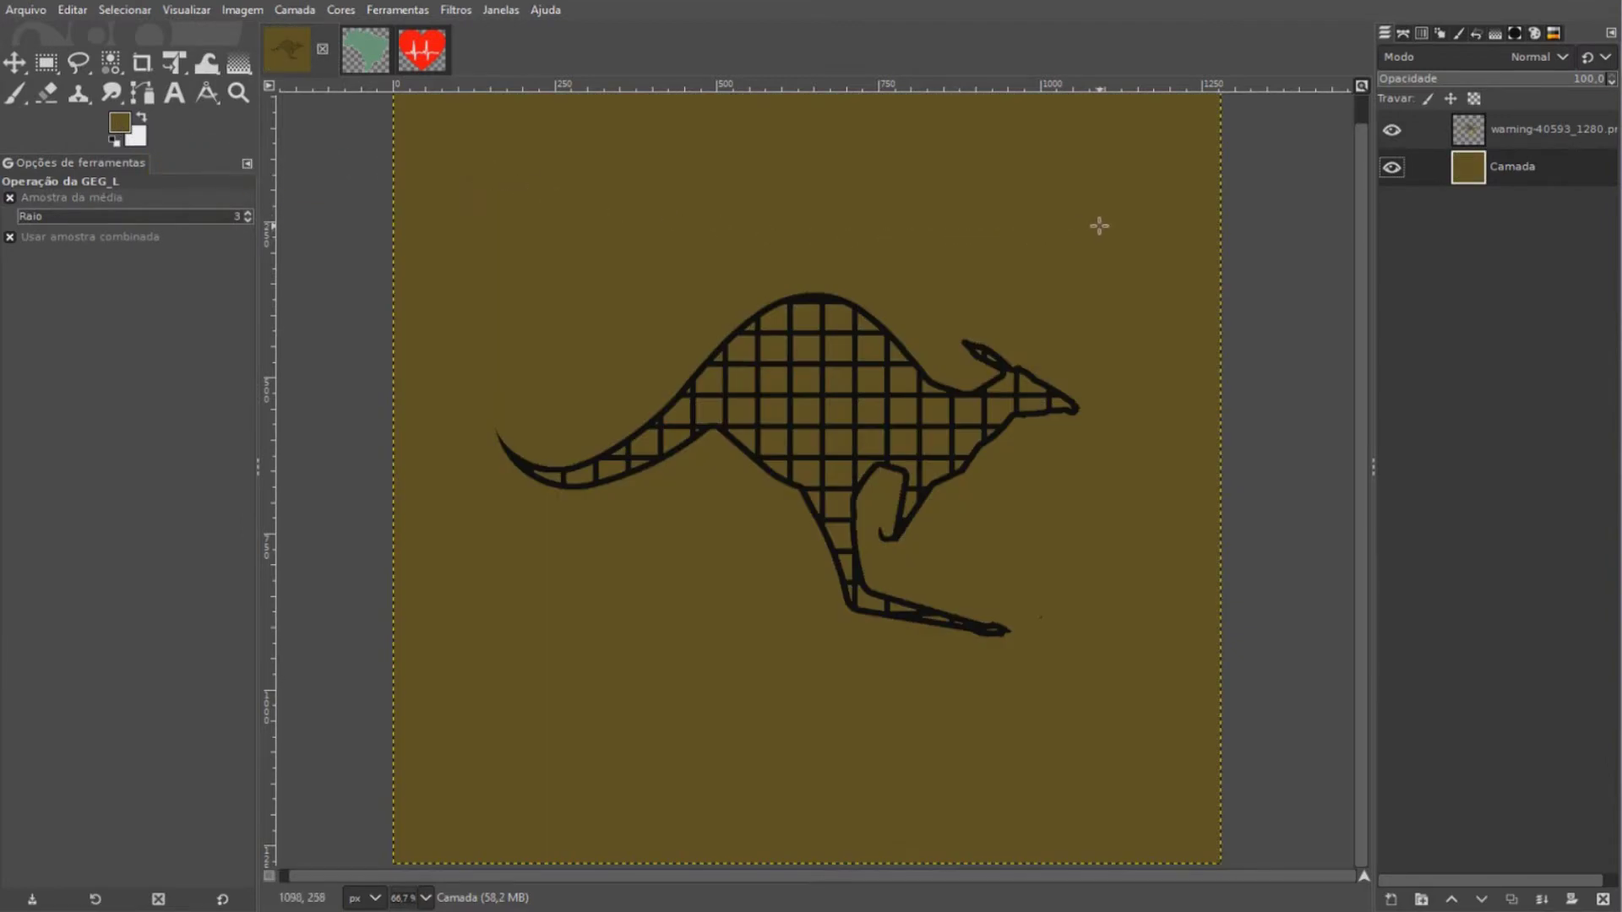
{"action": "left_click", "coordinate": [1495, 133]}
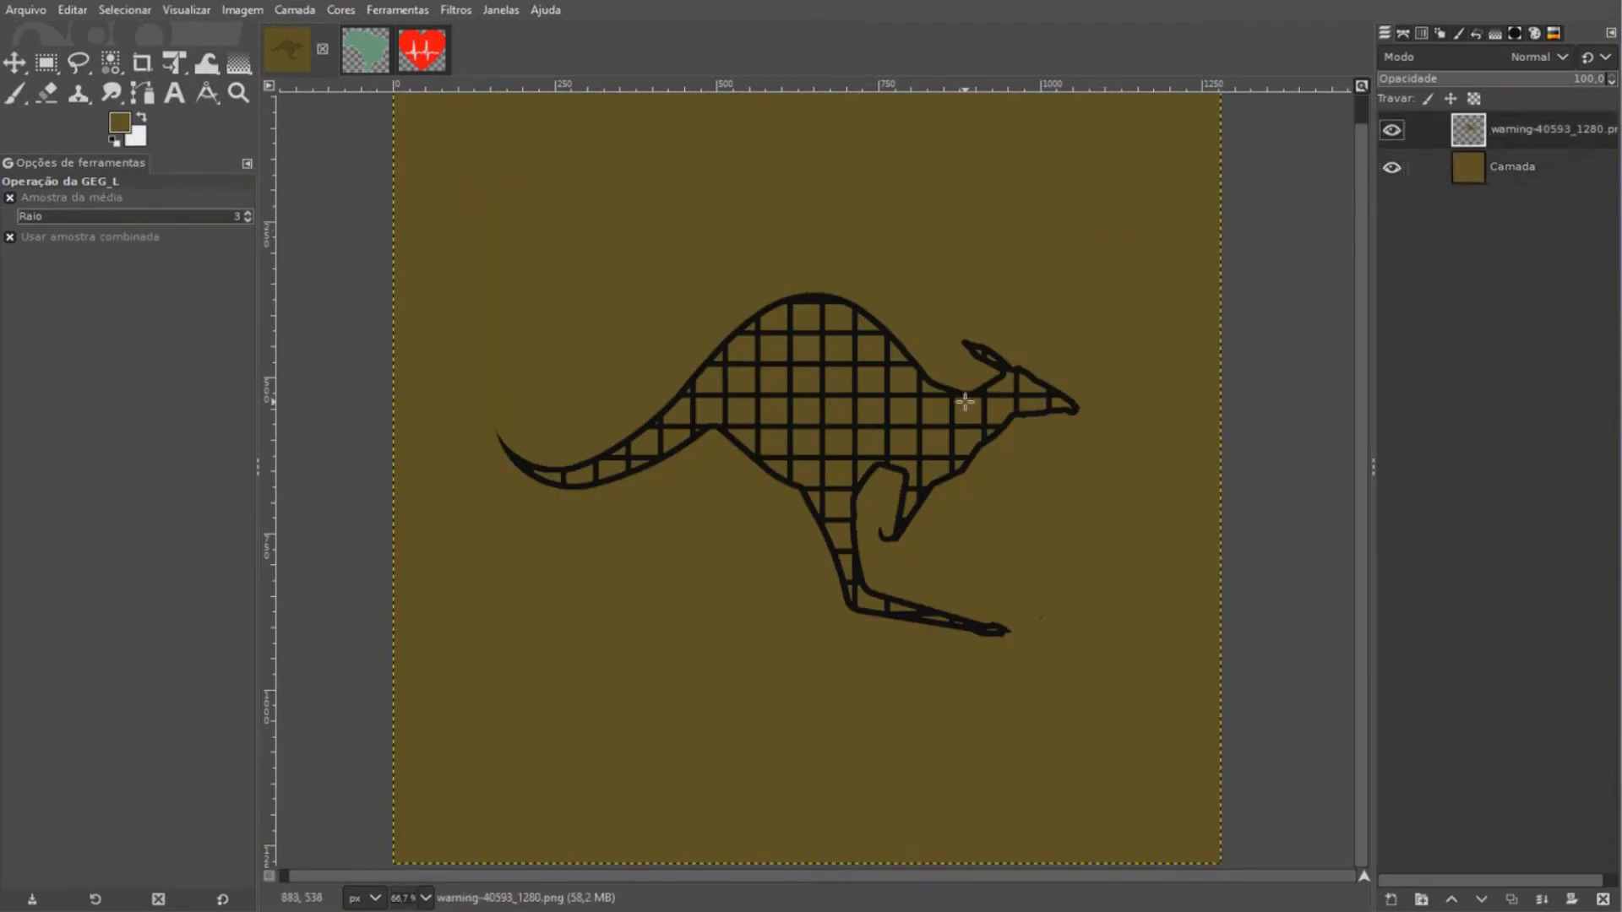
Scale the kangaroo up about 23% and shift it up and left with Unified Transform
{"action": "left_click", "coordinate": [174, 62]}
{"action": "left_click", "coordinate": [601, 245]}
{"action": "scroll", "coordinate": [803, 254], "scroll_direction": "down", "scroll_amount": 1}
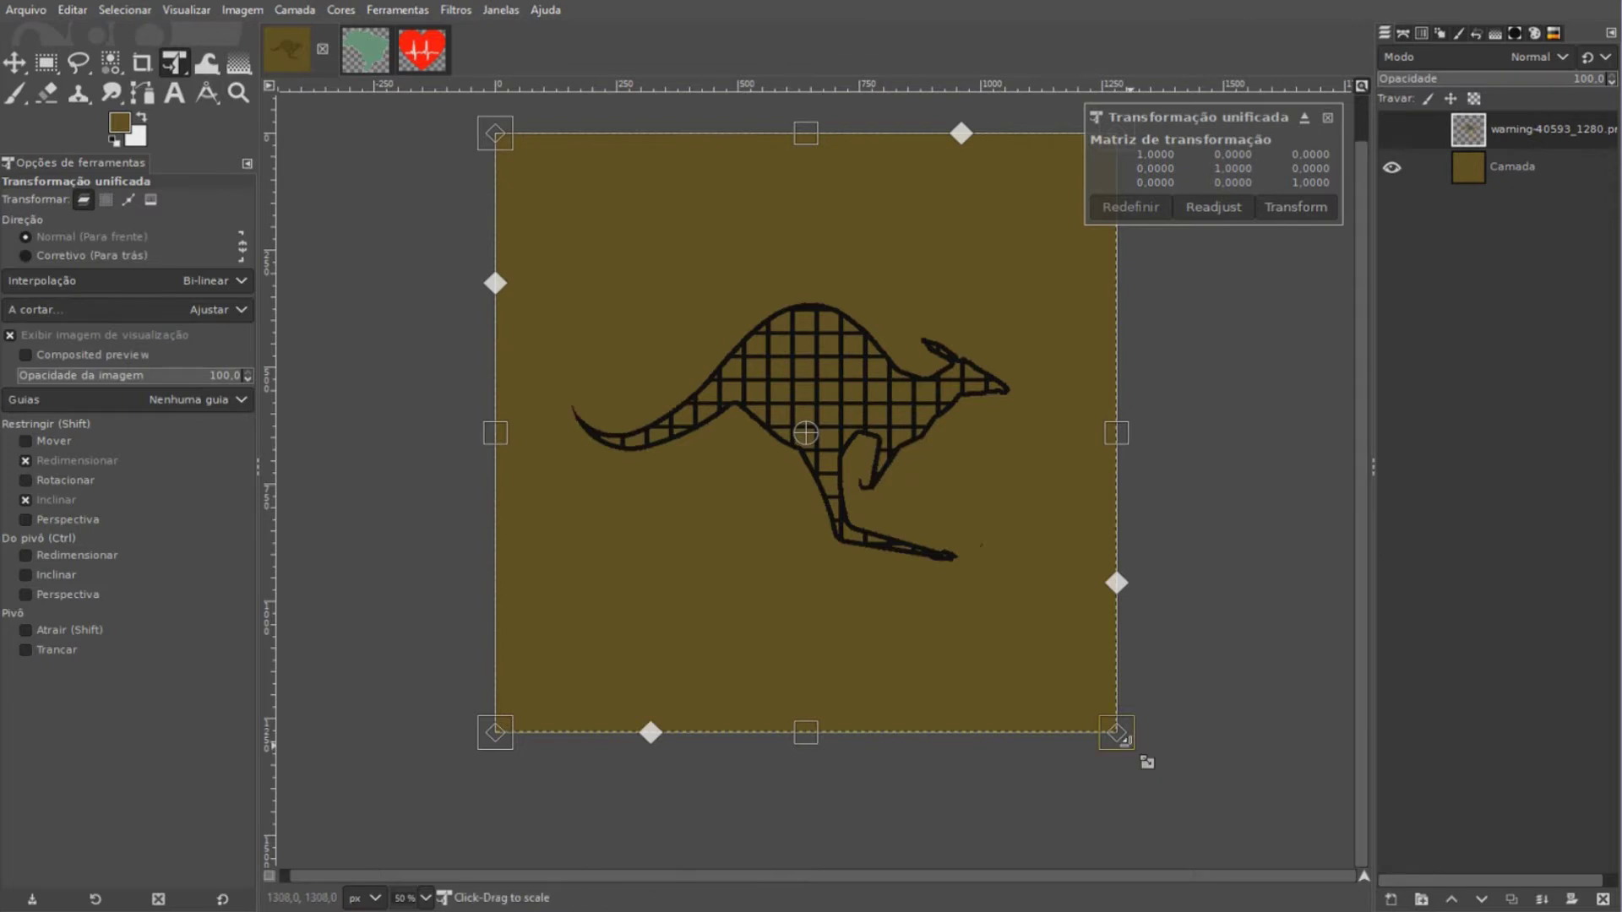
{"action": "left_click_drag", "start_coordinate": [1122, 737], "coordinate": [1280, 862]}
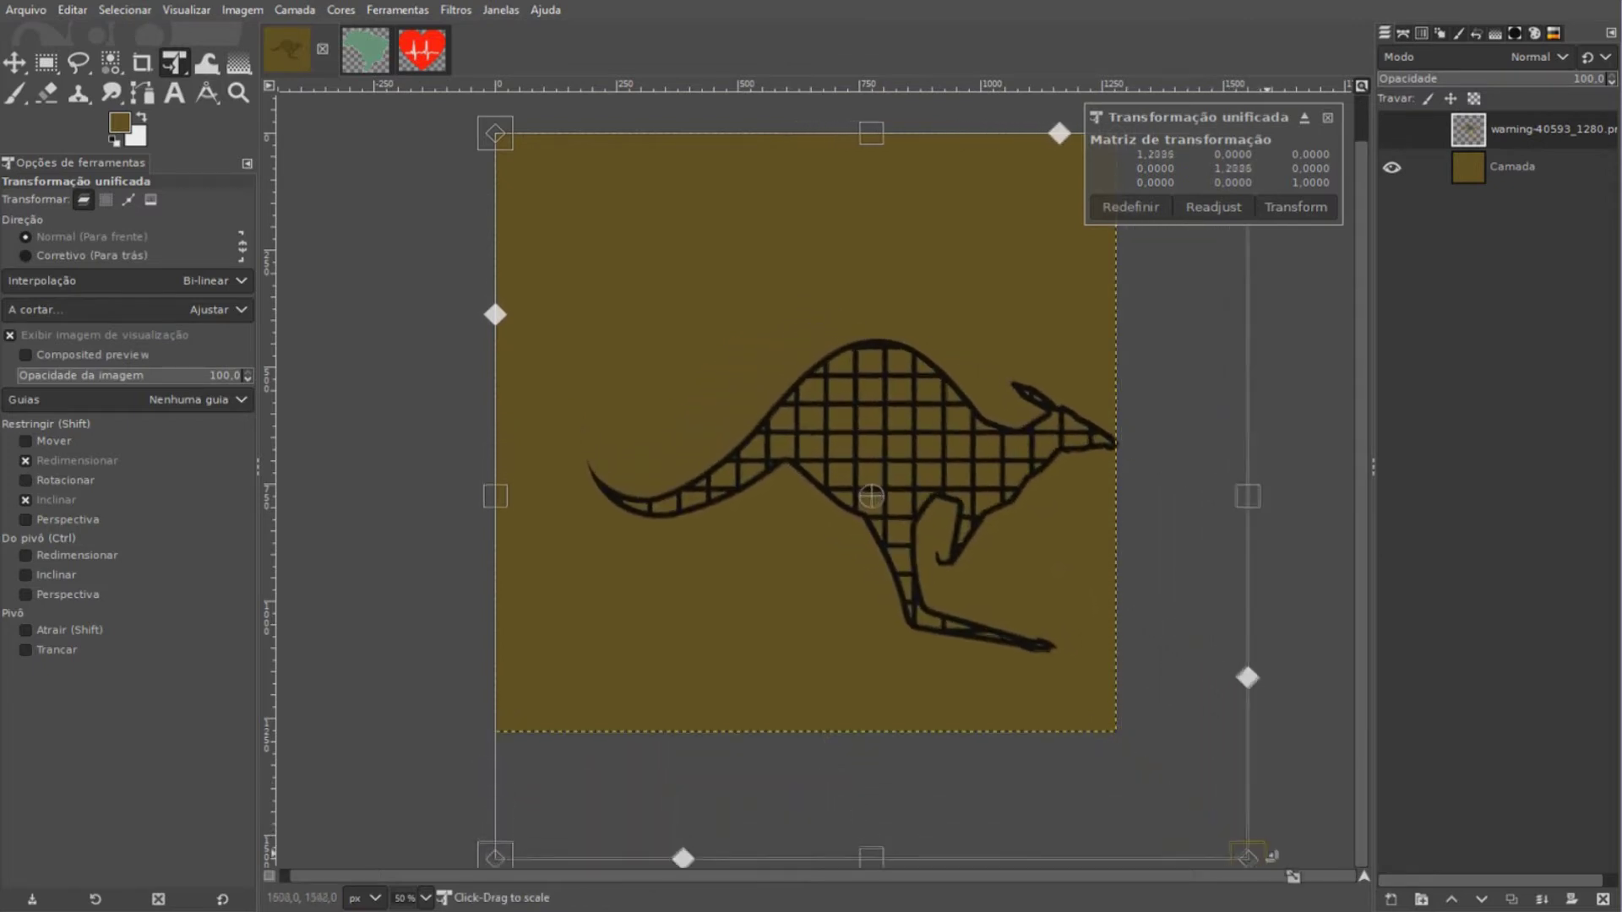
{"action": "left_click_drag", "start_coordinate": [1048, 563], "coordinate": [978, 493]}
{"action": "left_click", "coordinate": [1295, 207]}
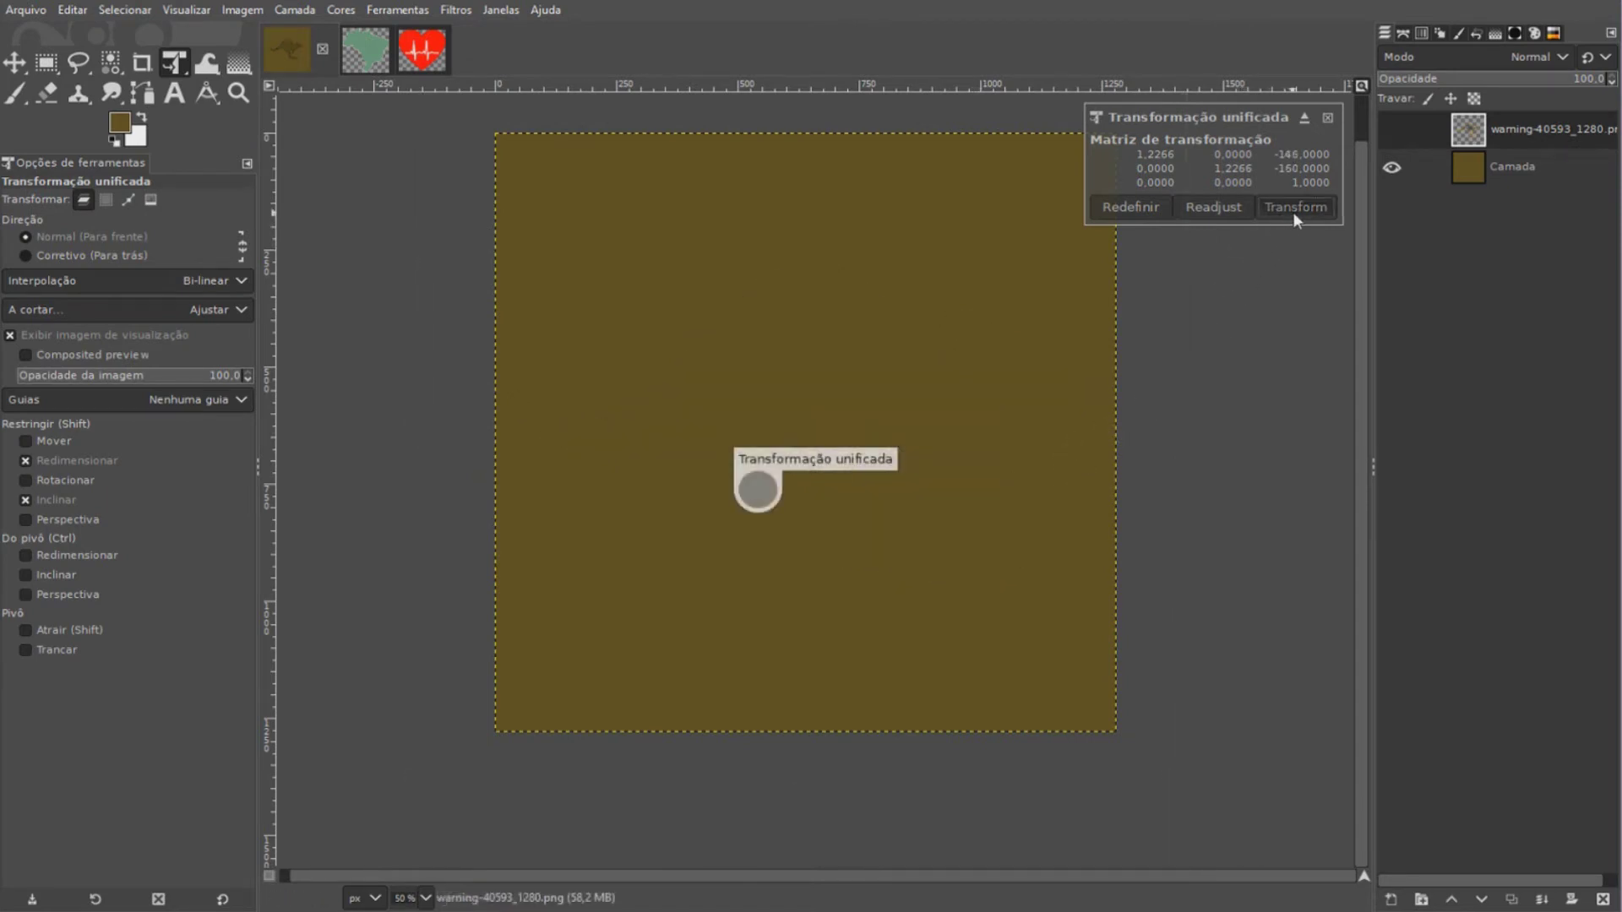
Fit the kangaroo layer to the image size and zoom the view to fill the window
{"action": "right_click", "coordinate": [725, 148]}
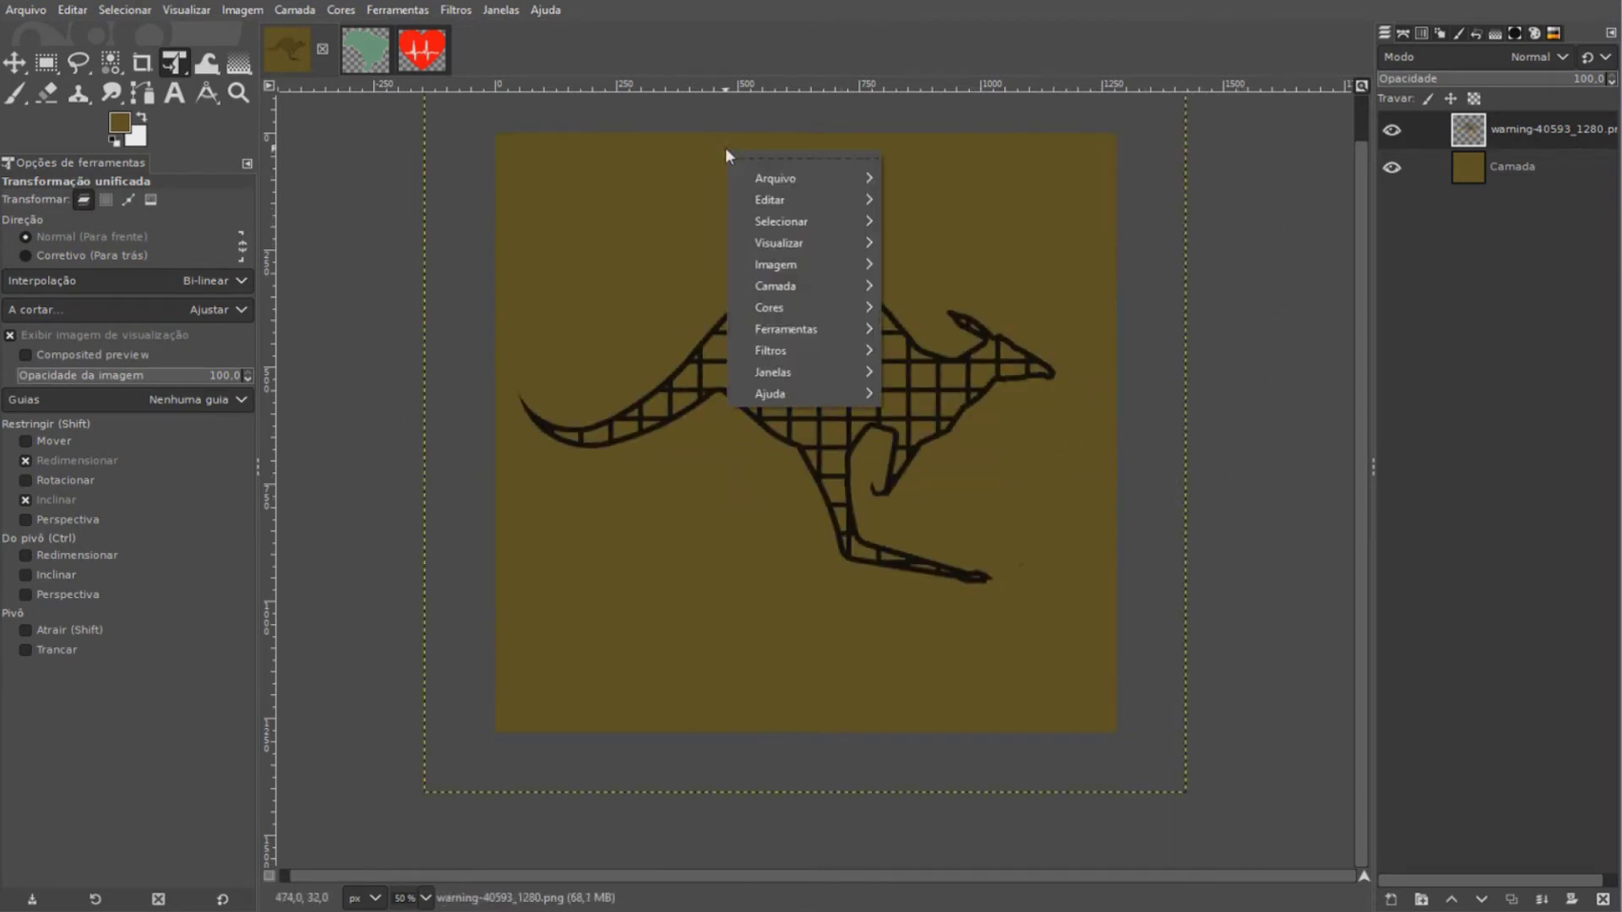
{"action": "mouse_move", "coordinate": [798, 286]}
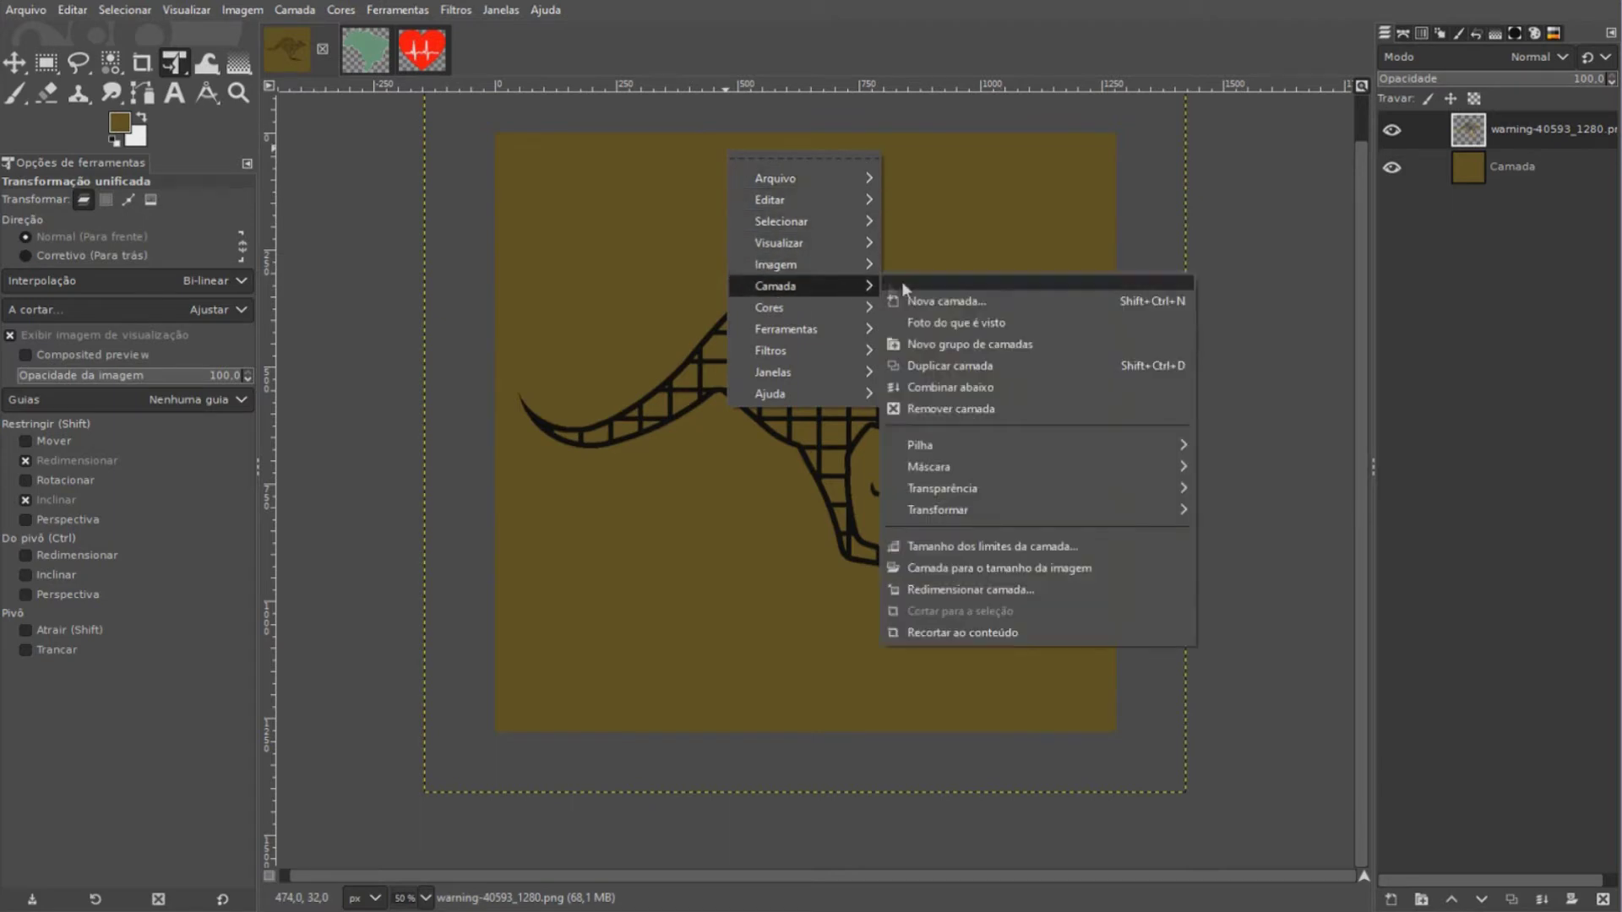
{"action": "left_click", "coordinate": [1019, 568]}
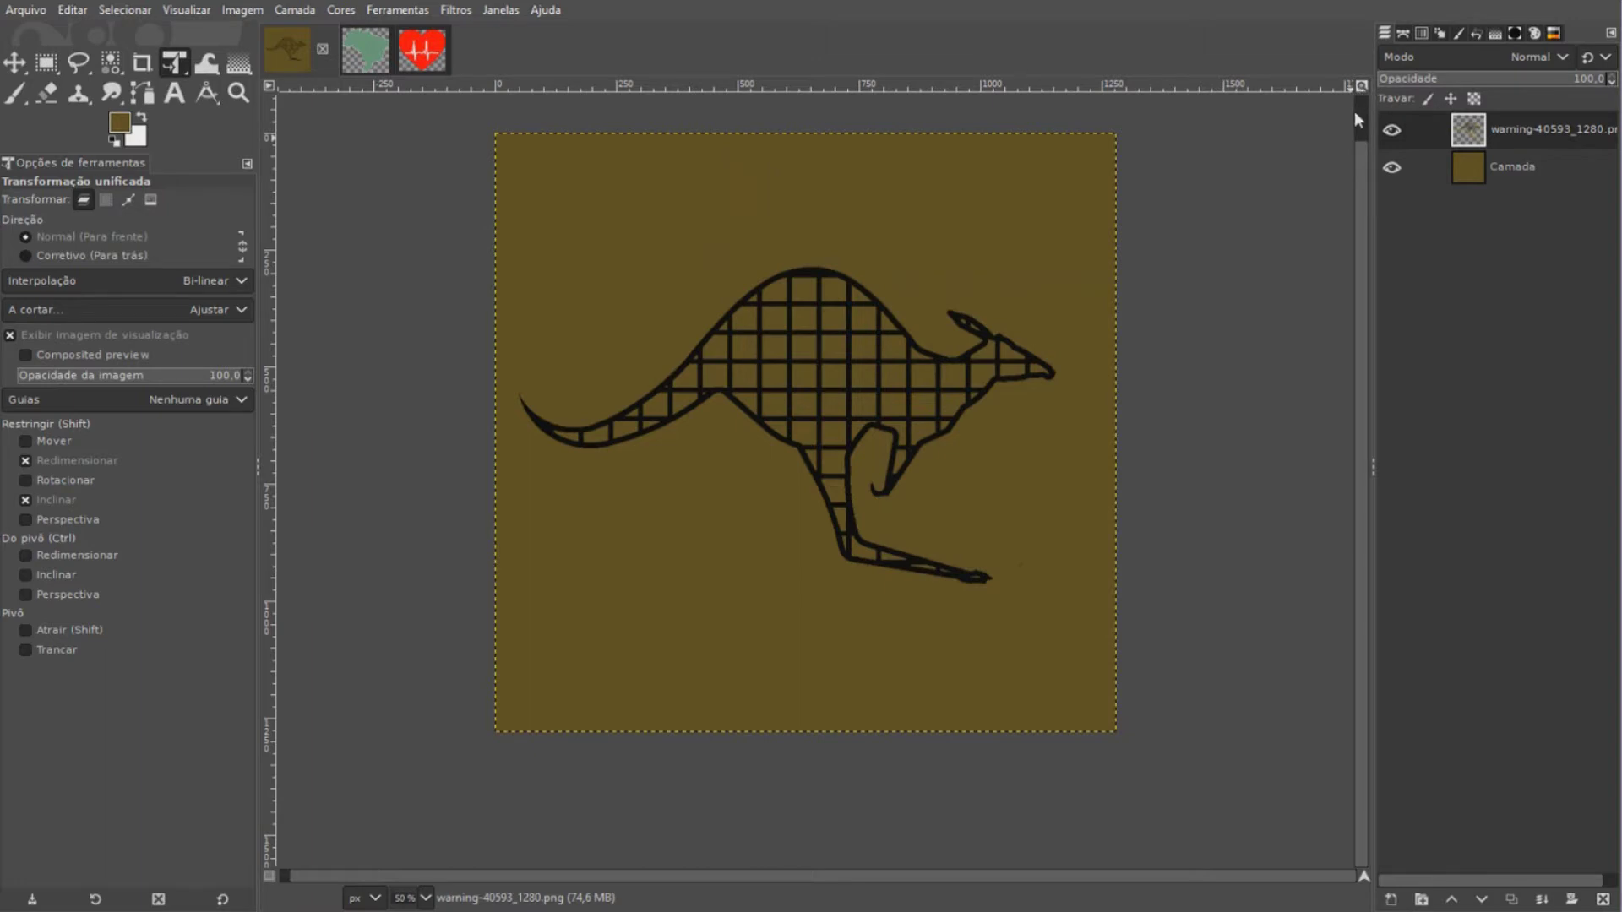
{"action": "left_click", "coordinate": [1361, 85]}
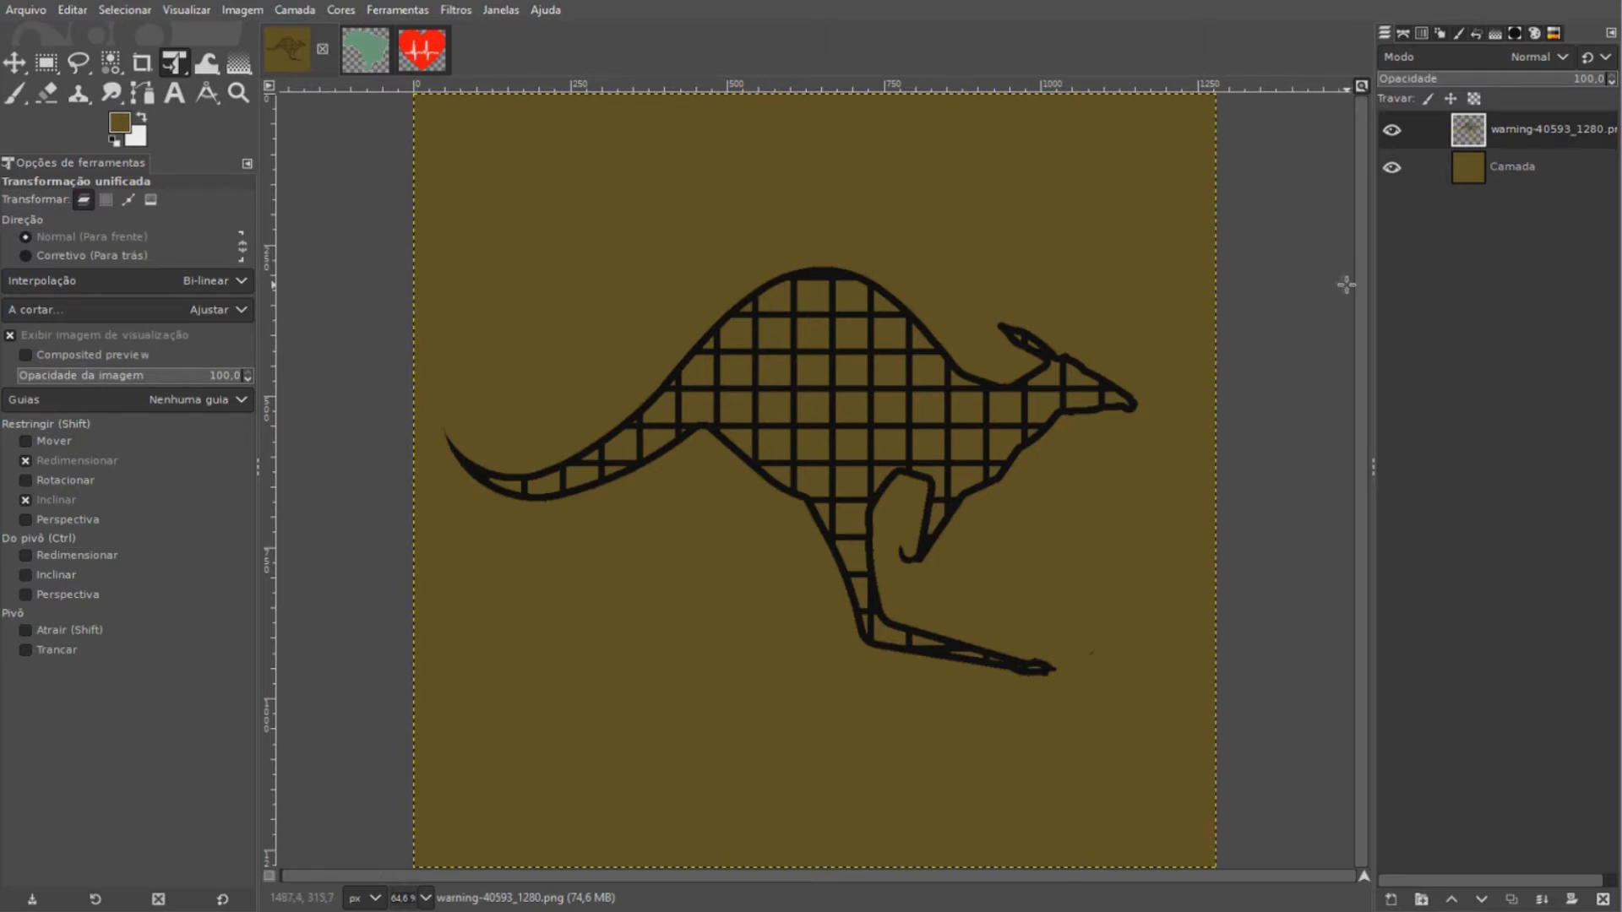
{"action": "left_click", "coordinate": [376, 56]}
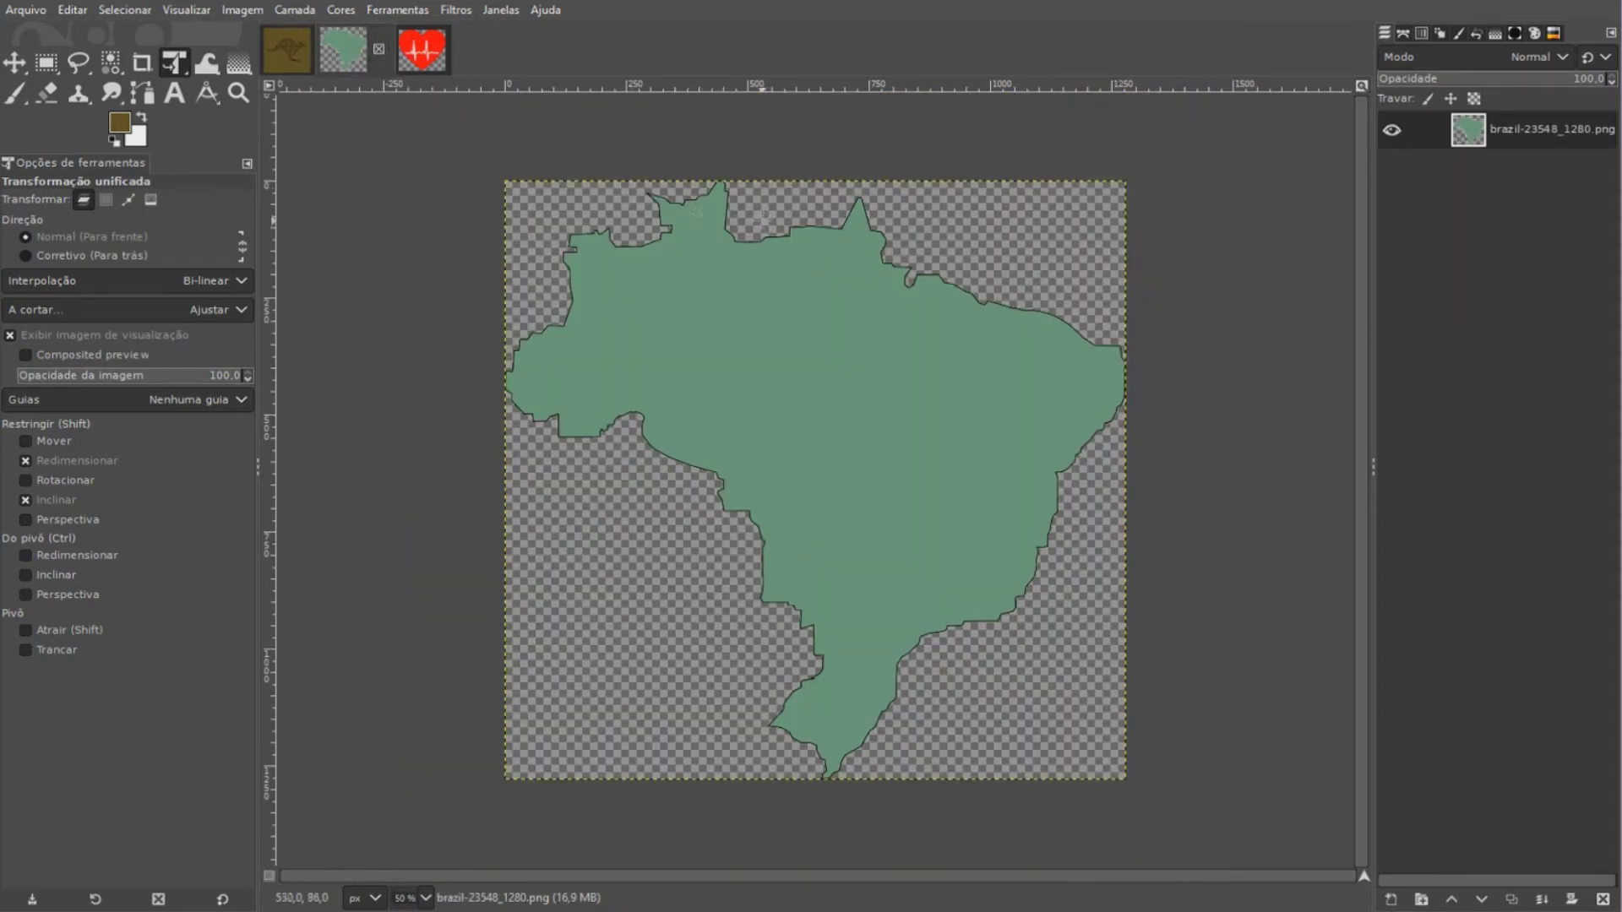
Scale the Brazil map to about 94%, nudge it left and up, and fit the layer to image size
{"action": "right_click", "coordinate": [1459, 144]}
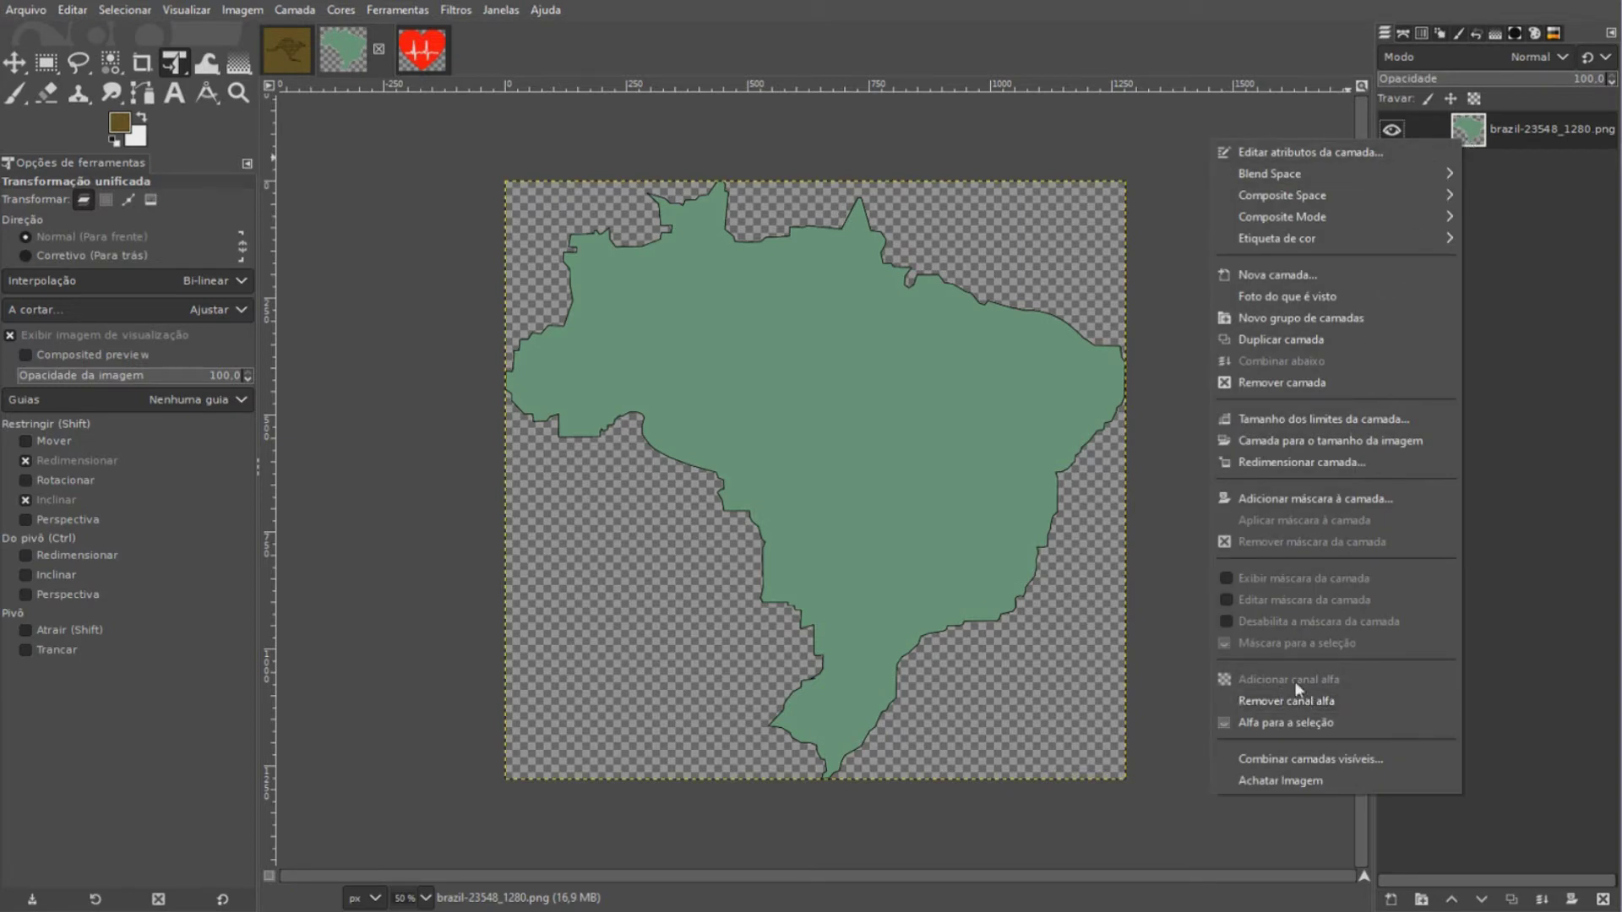
{"action": "left_click", "coordinate": [1101, 141]}
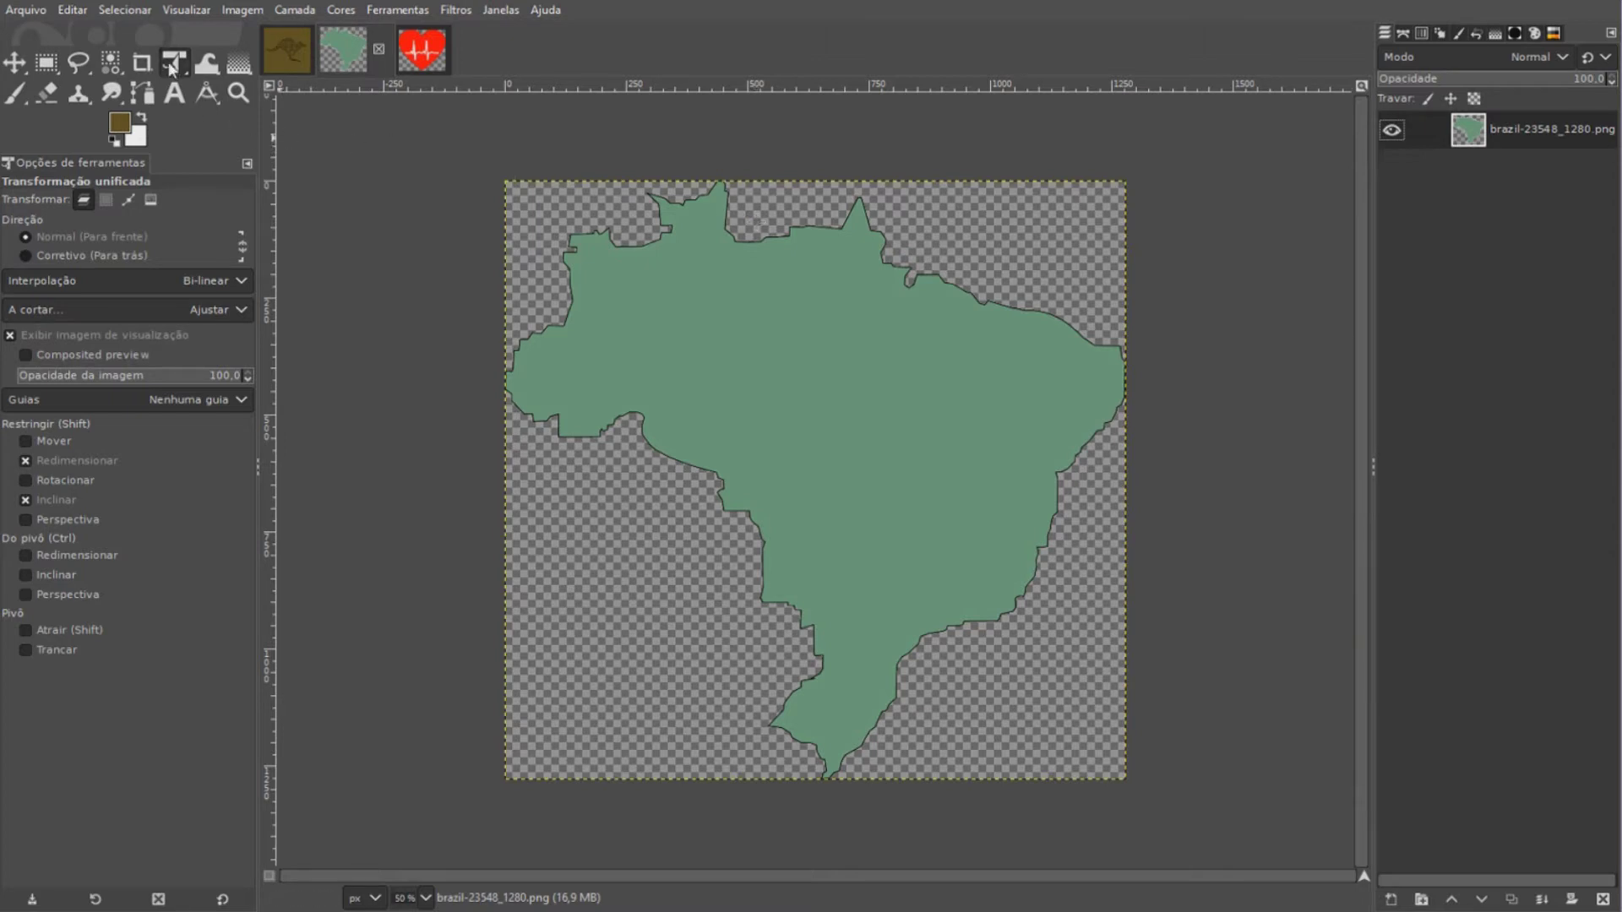
{"action": "left_click", "coordinate": [529, 208]}
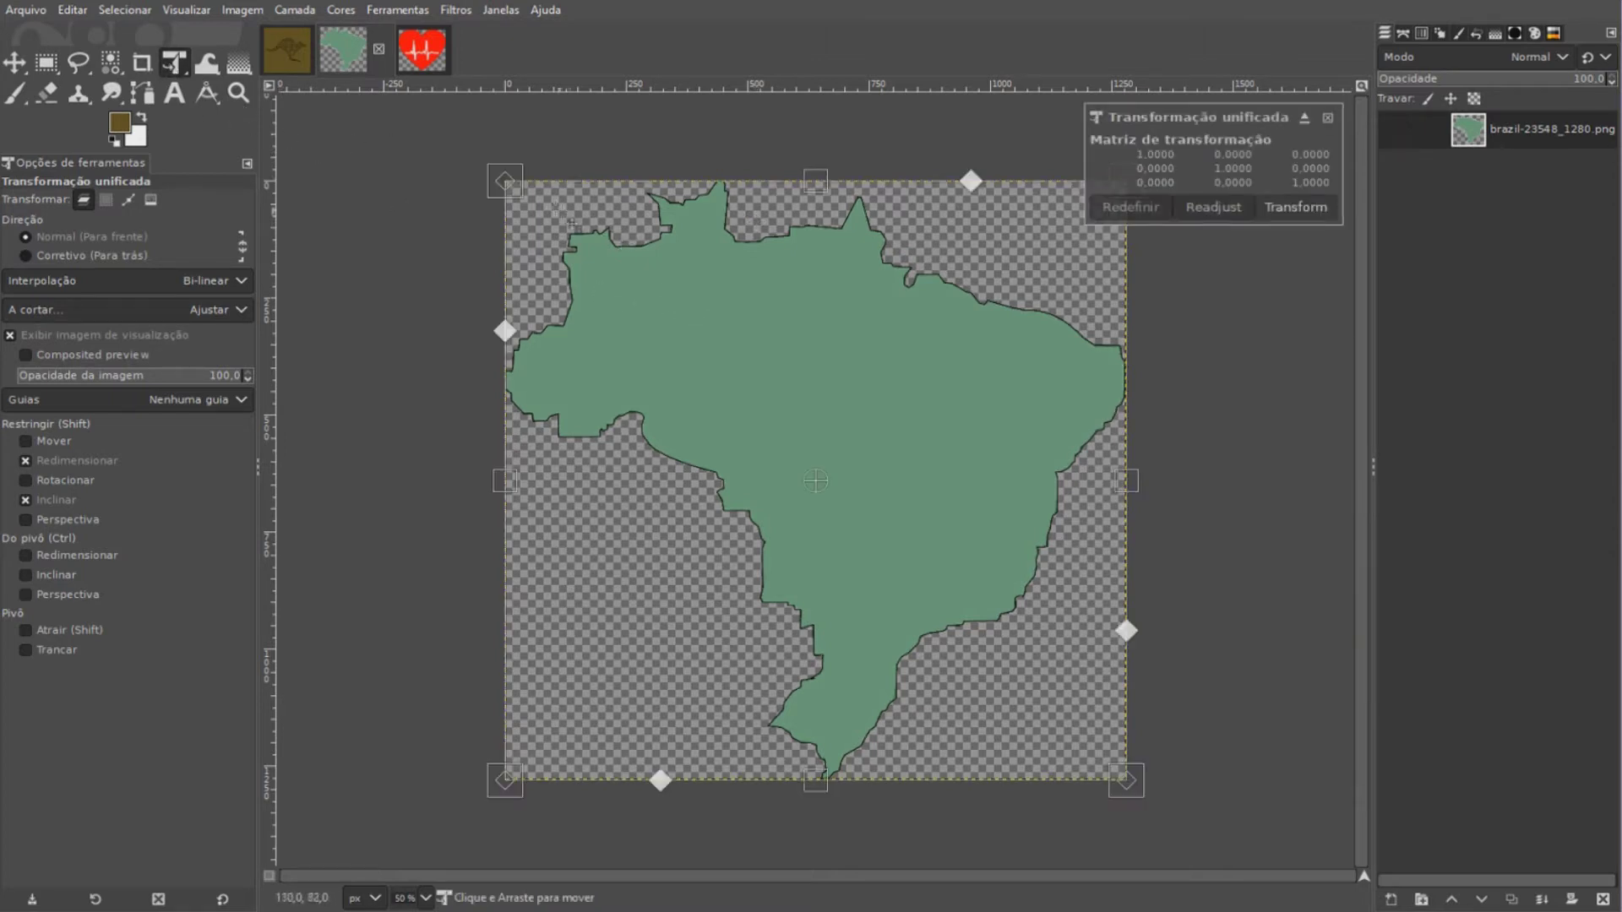
{"action": "left_click_drag", "start_coordinate": [522, 201], "coordinate": [542, 211]}
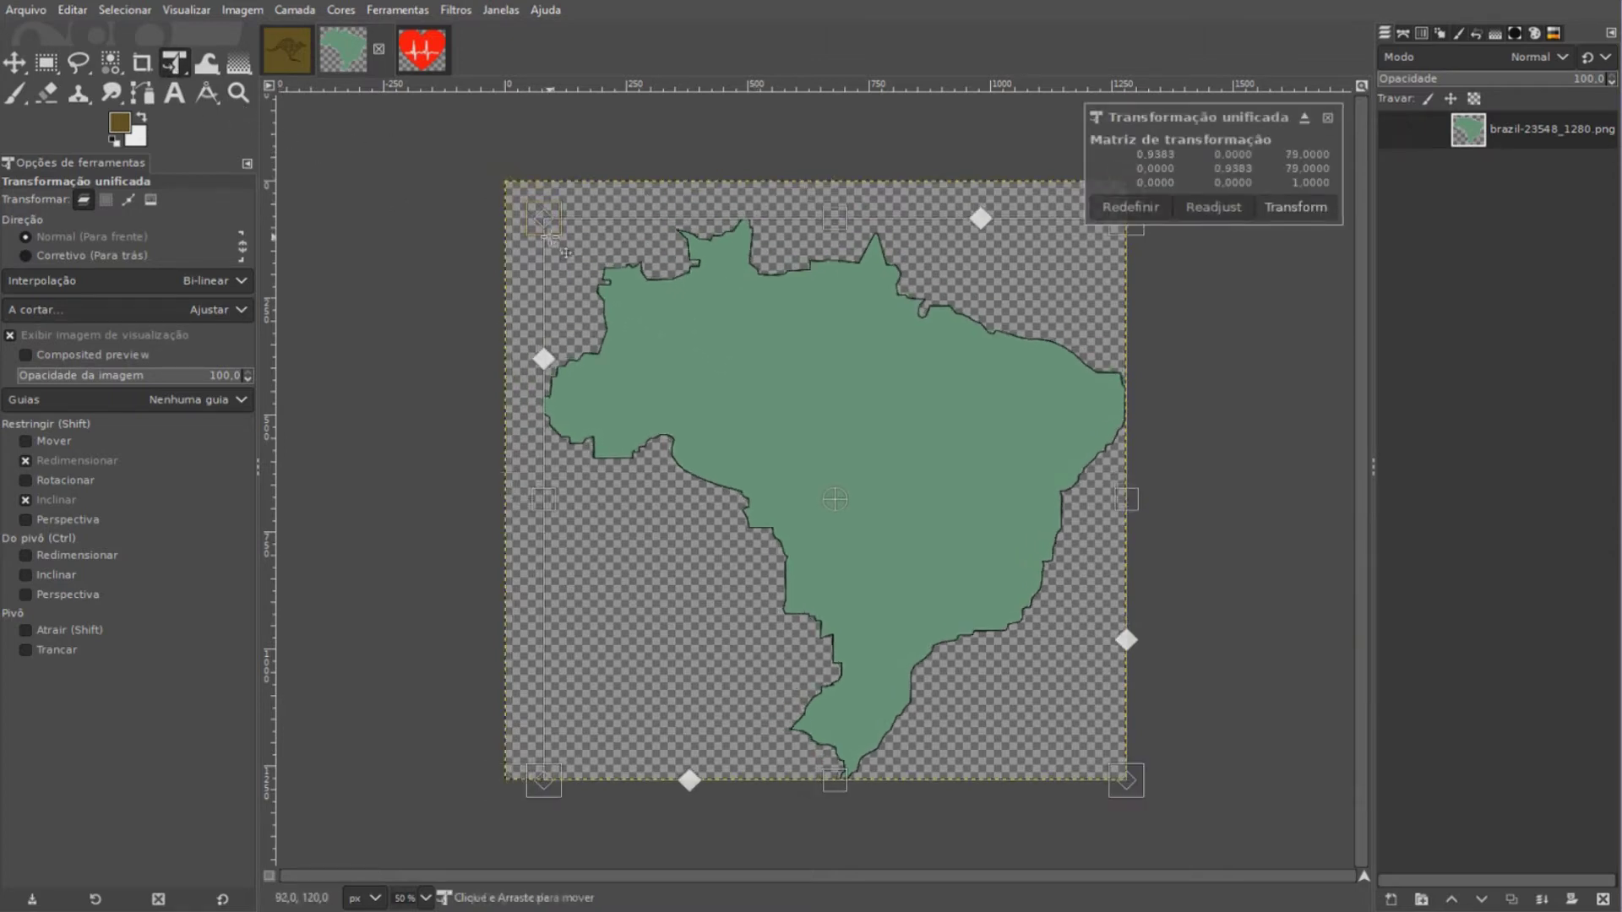
{"action": "left_click_drag", "start_coordinate": [845, 438], "coordinate": [842, 437]}
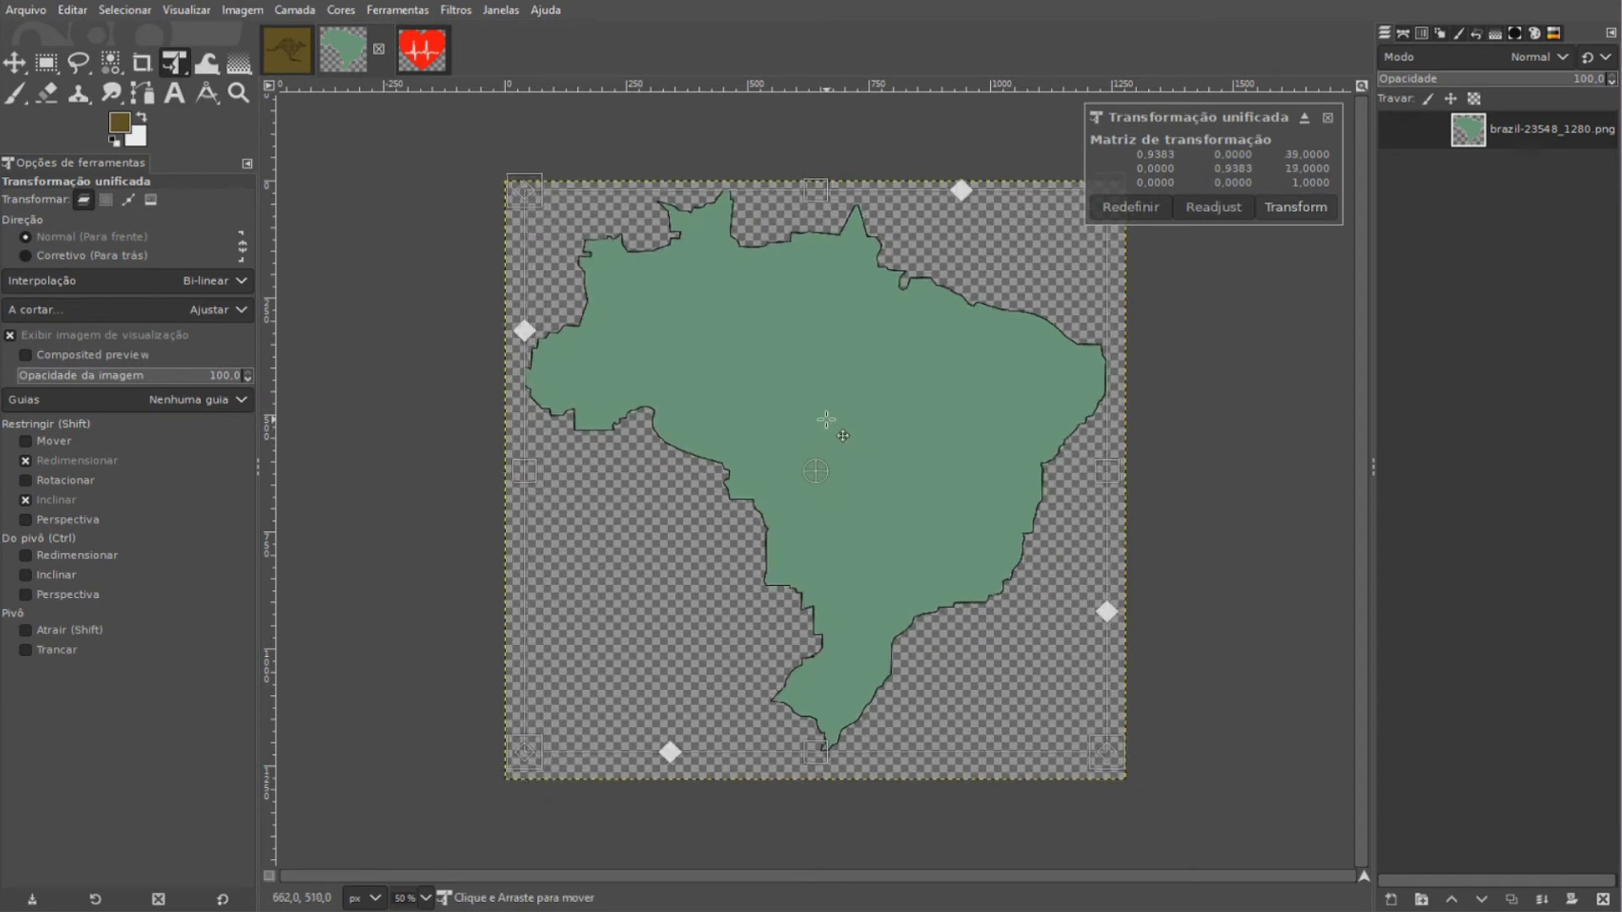
{"action": "left_click", "coordinate": [1283, 205]}
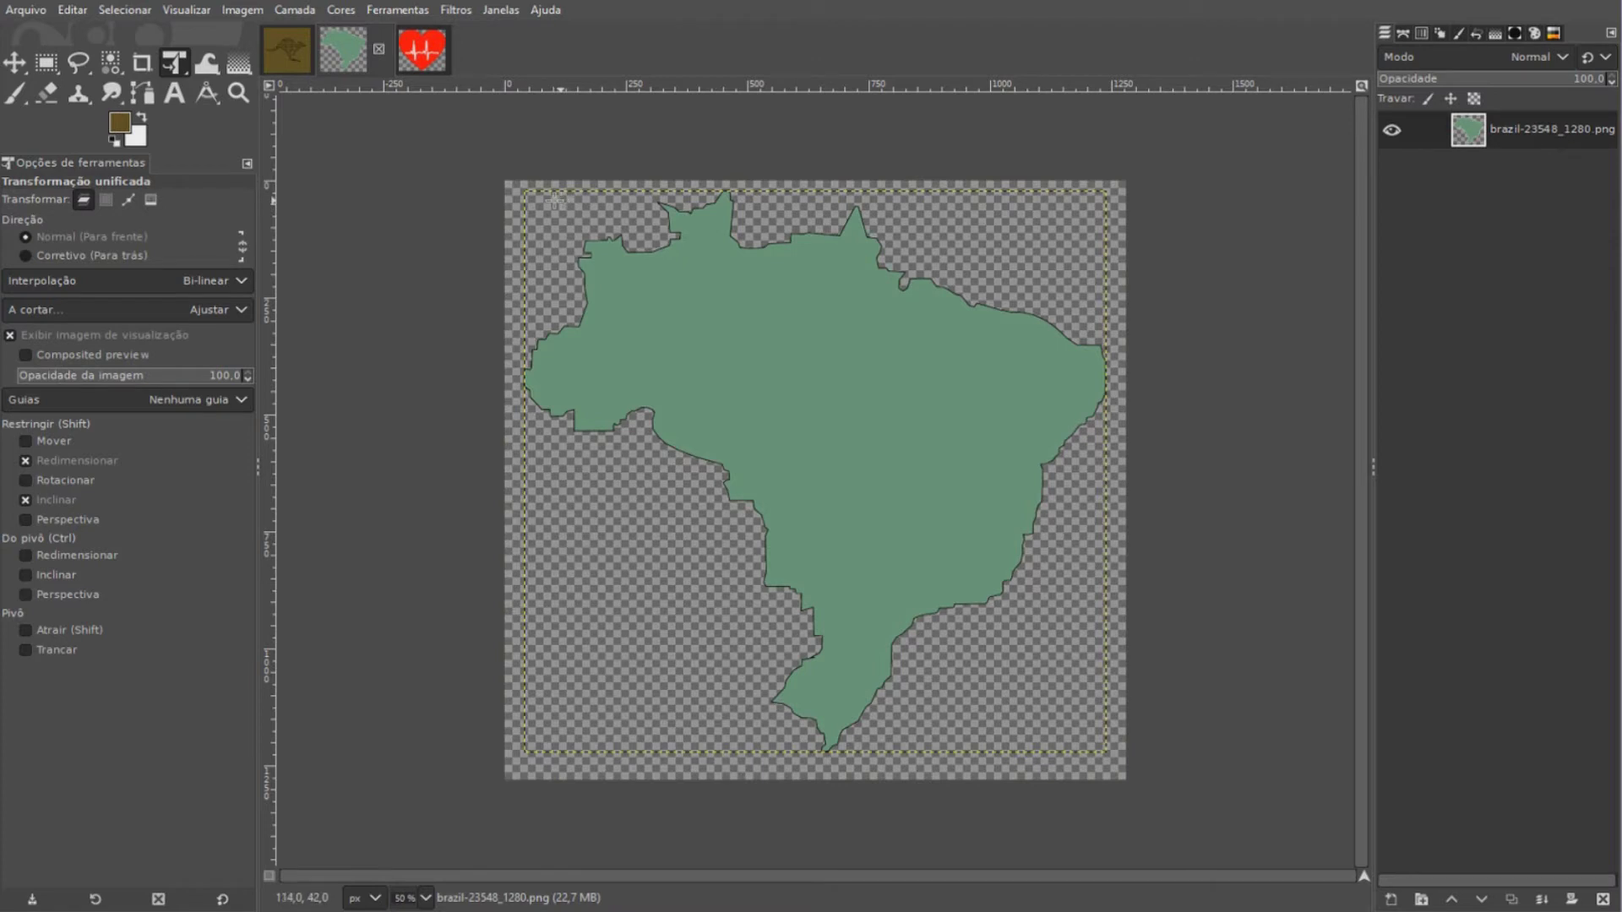
{"action": "right_click", "coordinate": [543, 202]}
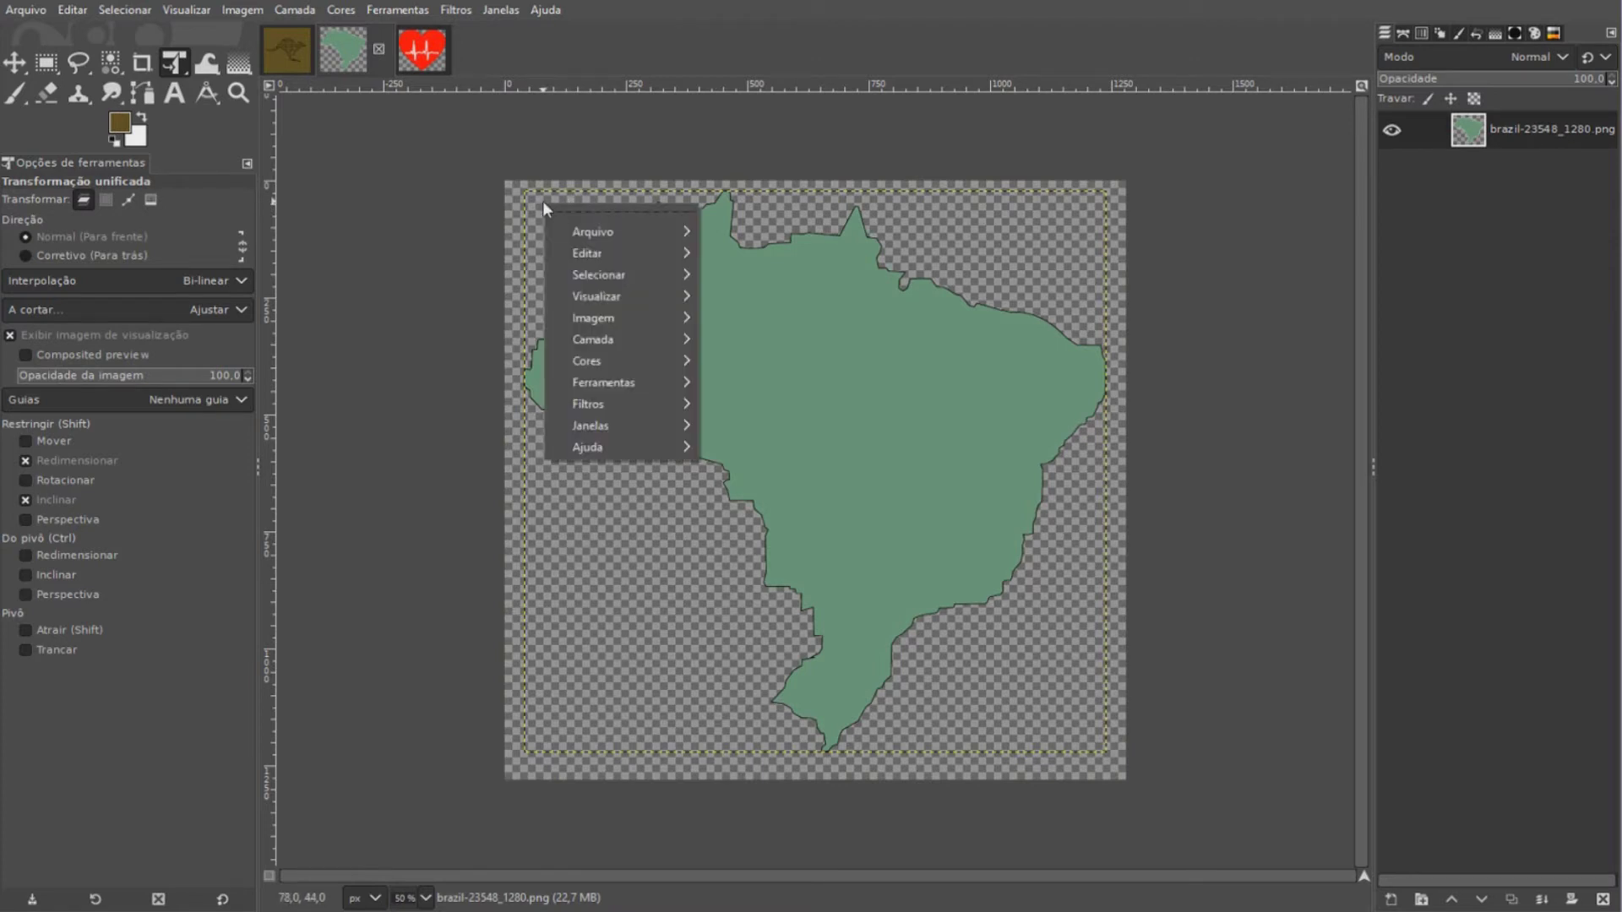
{"action": "mouse_move", "coordinate": [621, 339]}
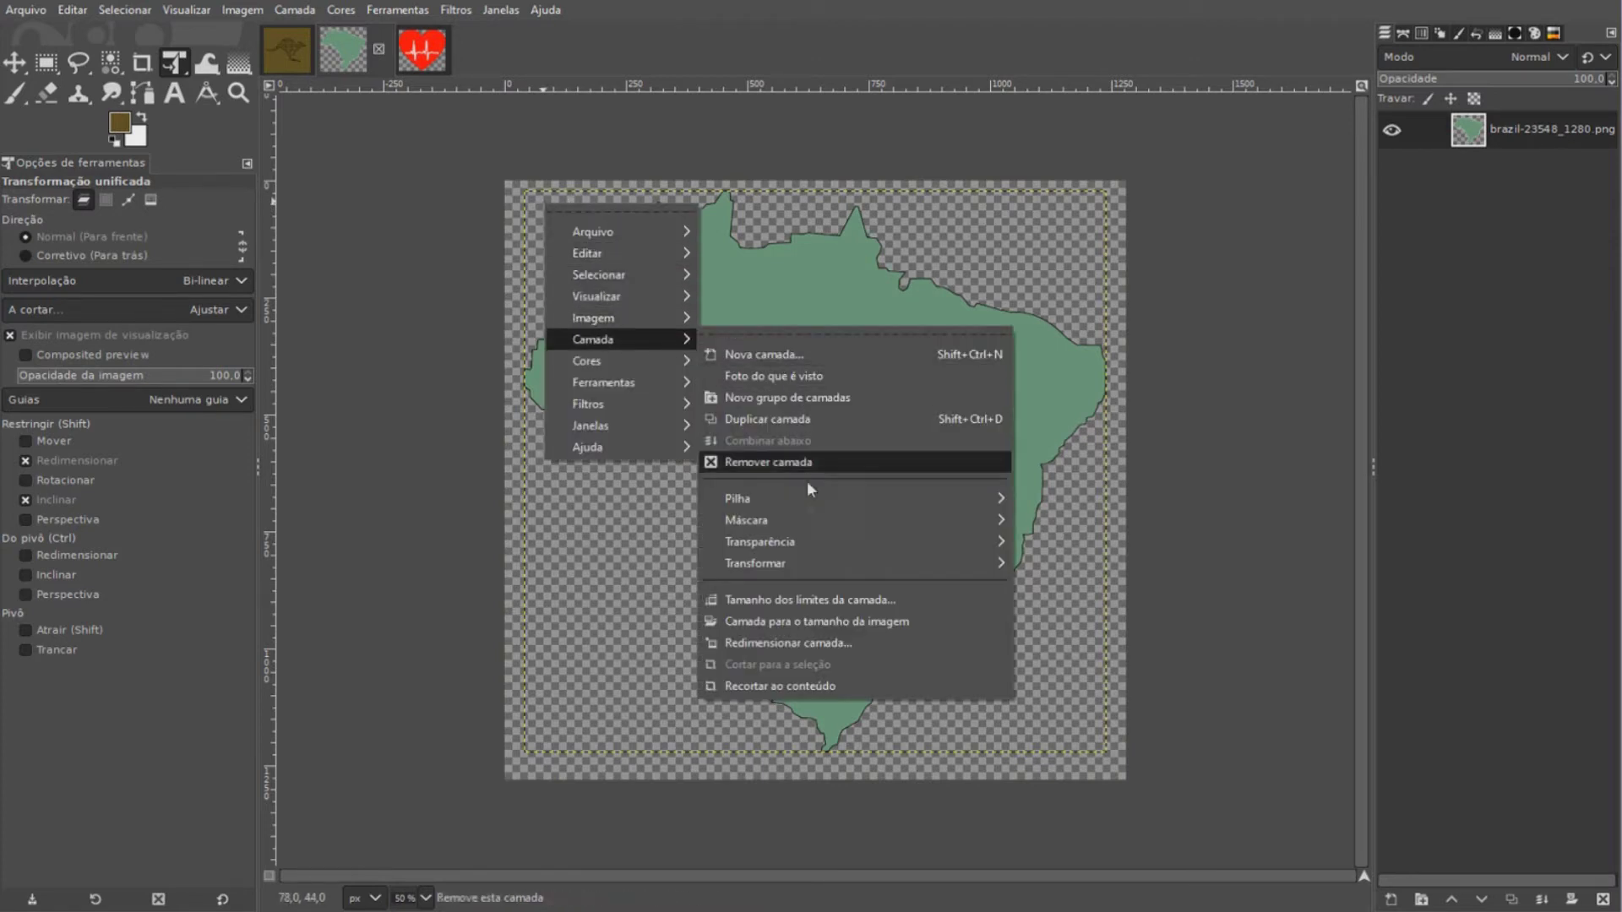
{"action": "left_click", "coordinate": [813, 621]}
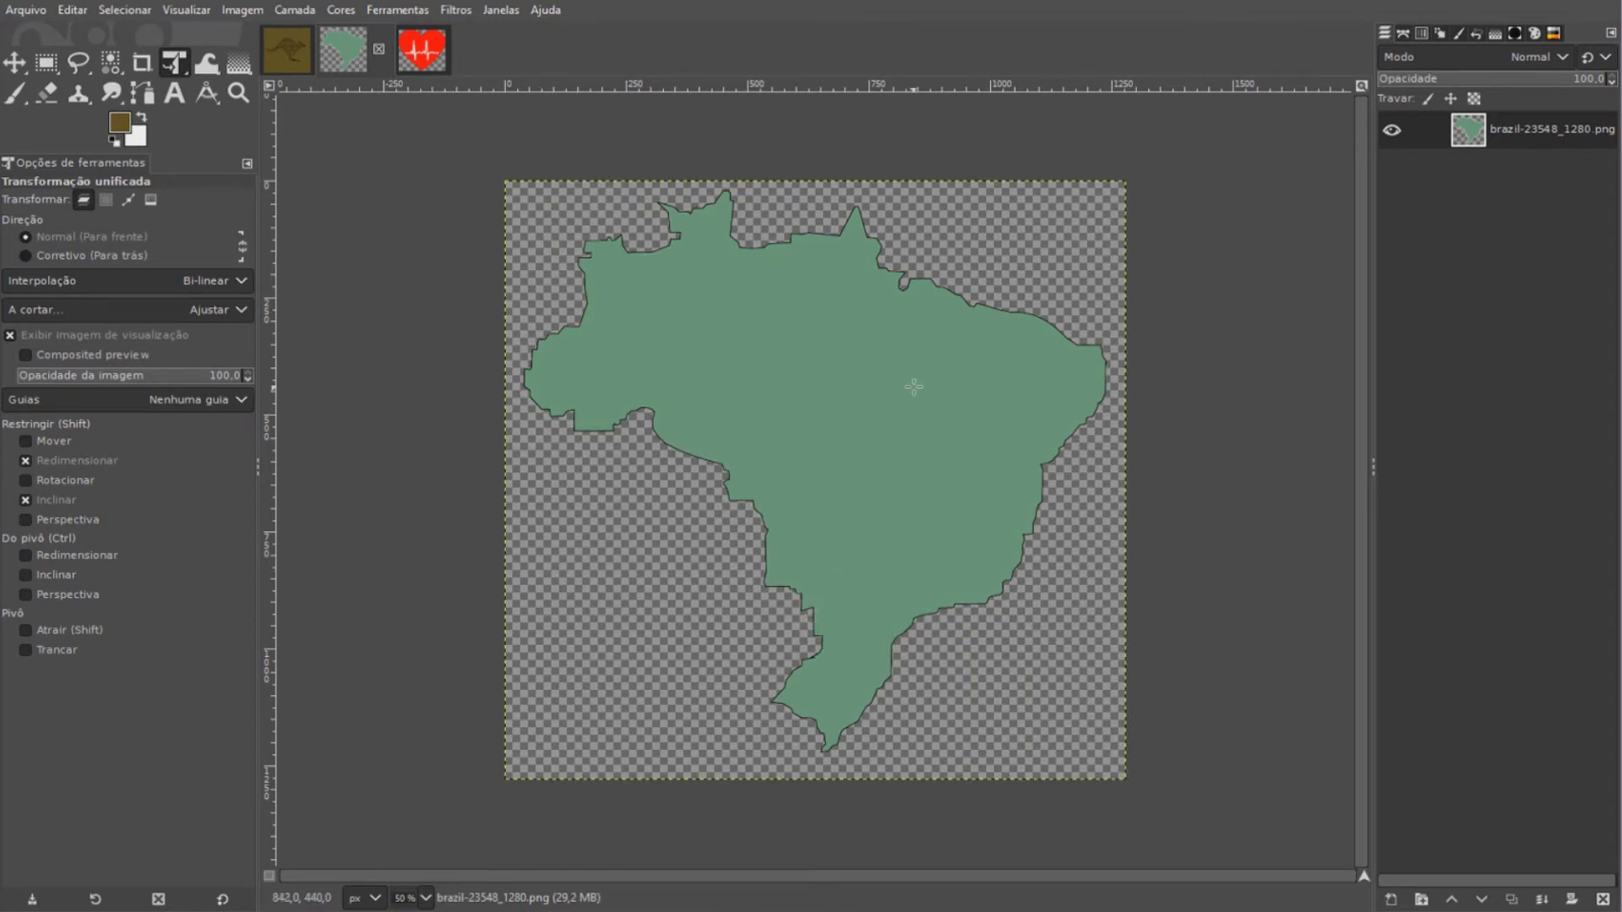
Select the Brazil shape from its alpha and fill it with the map's eyedropped green 69a078
{"action": "right_click", "coordinate": [1471, 137]}
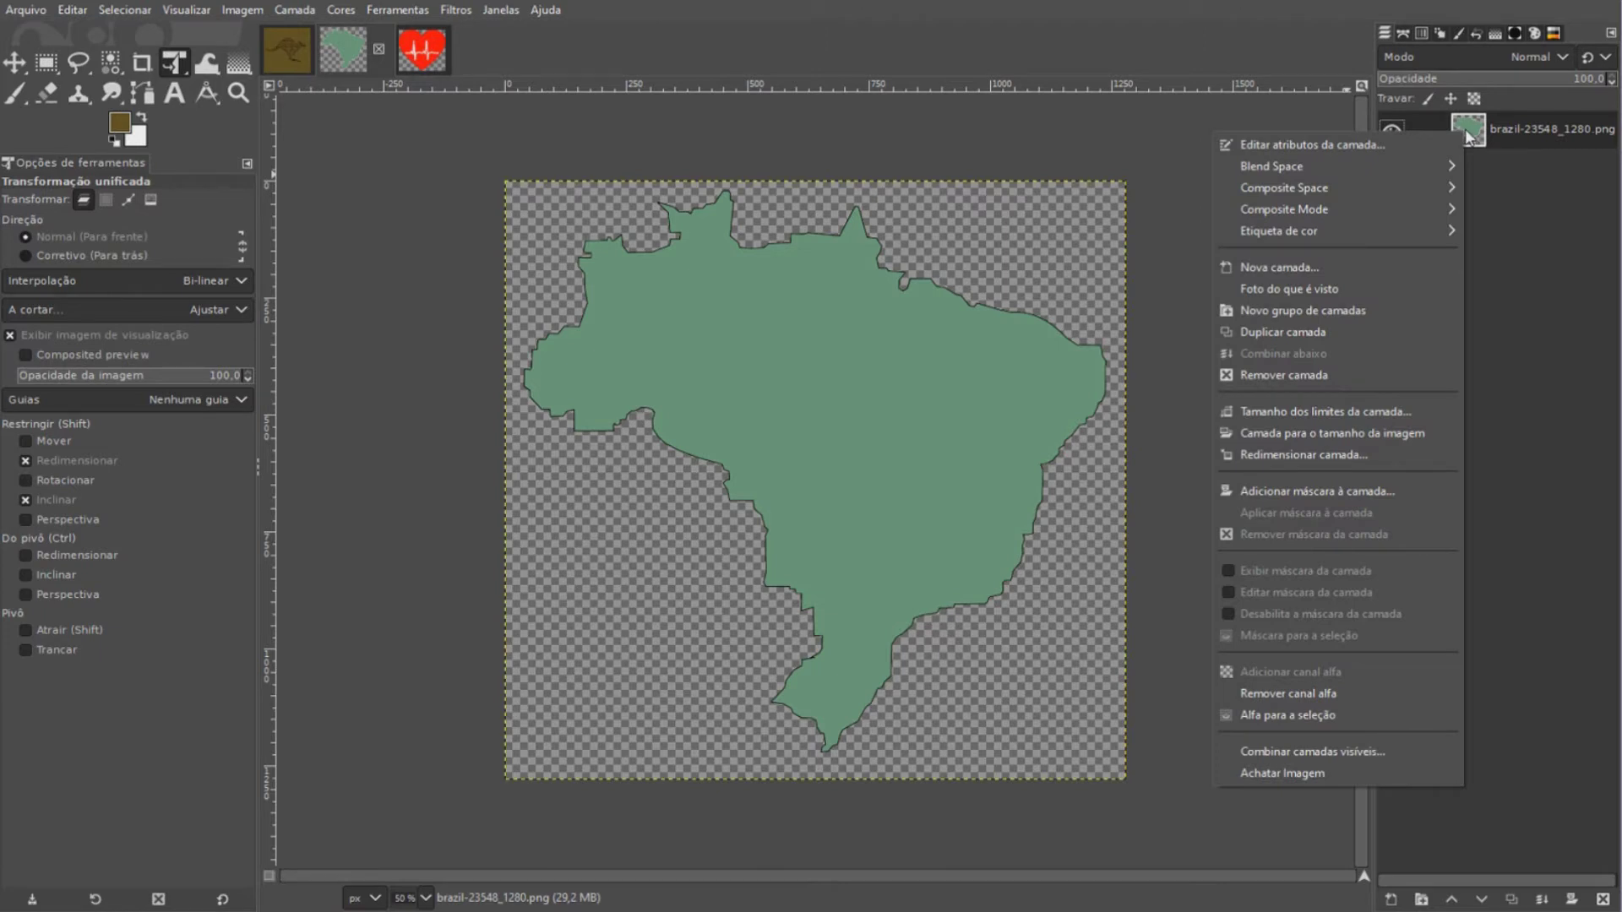
{"action": "left_click", "coordinate": [1280, 710]}
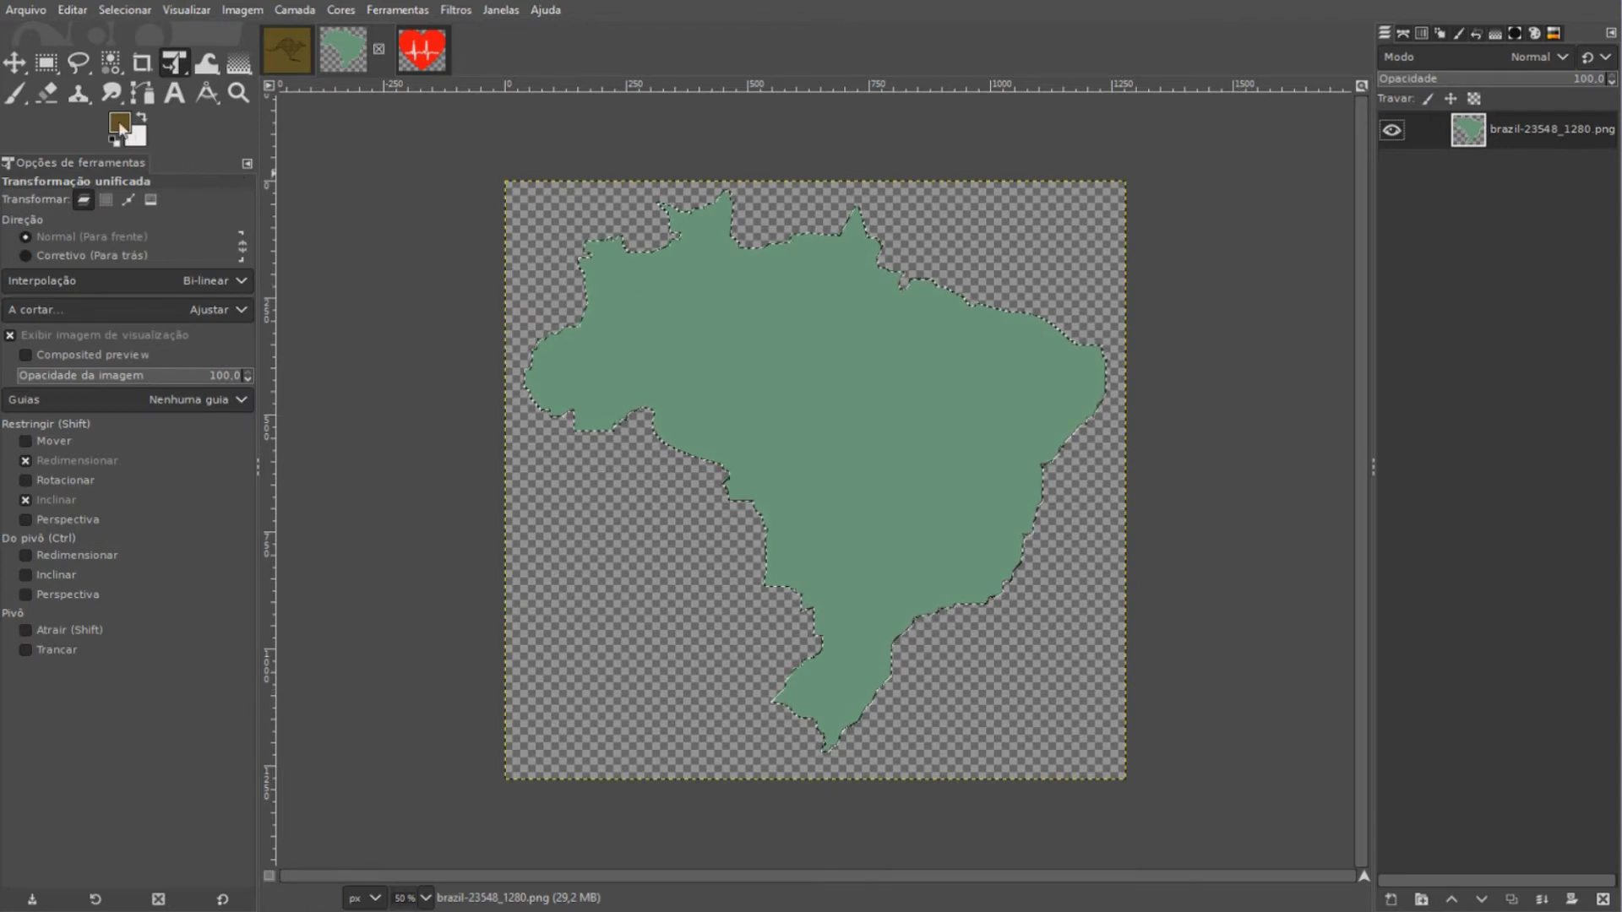
{"action": "left_click", "coordinate": [121, 126]}
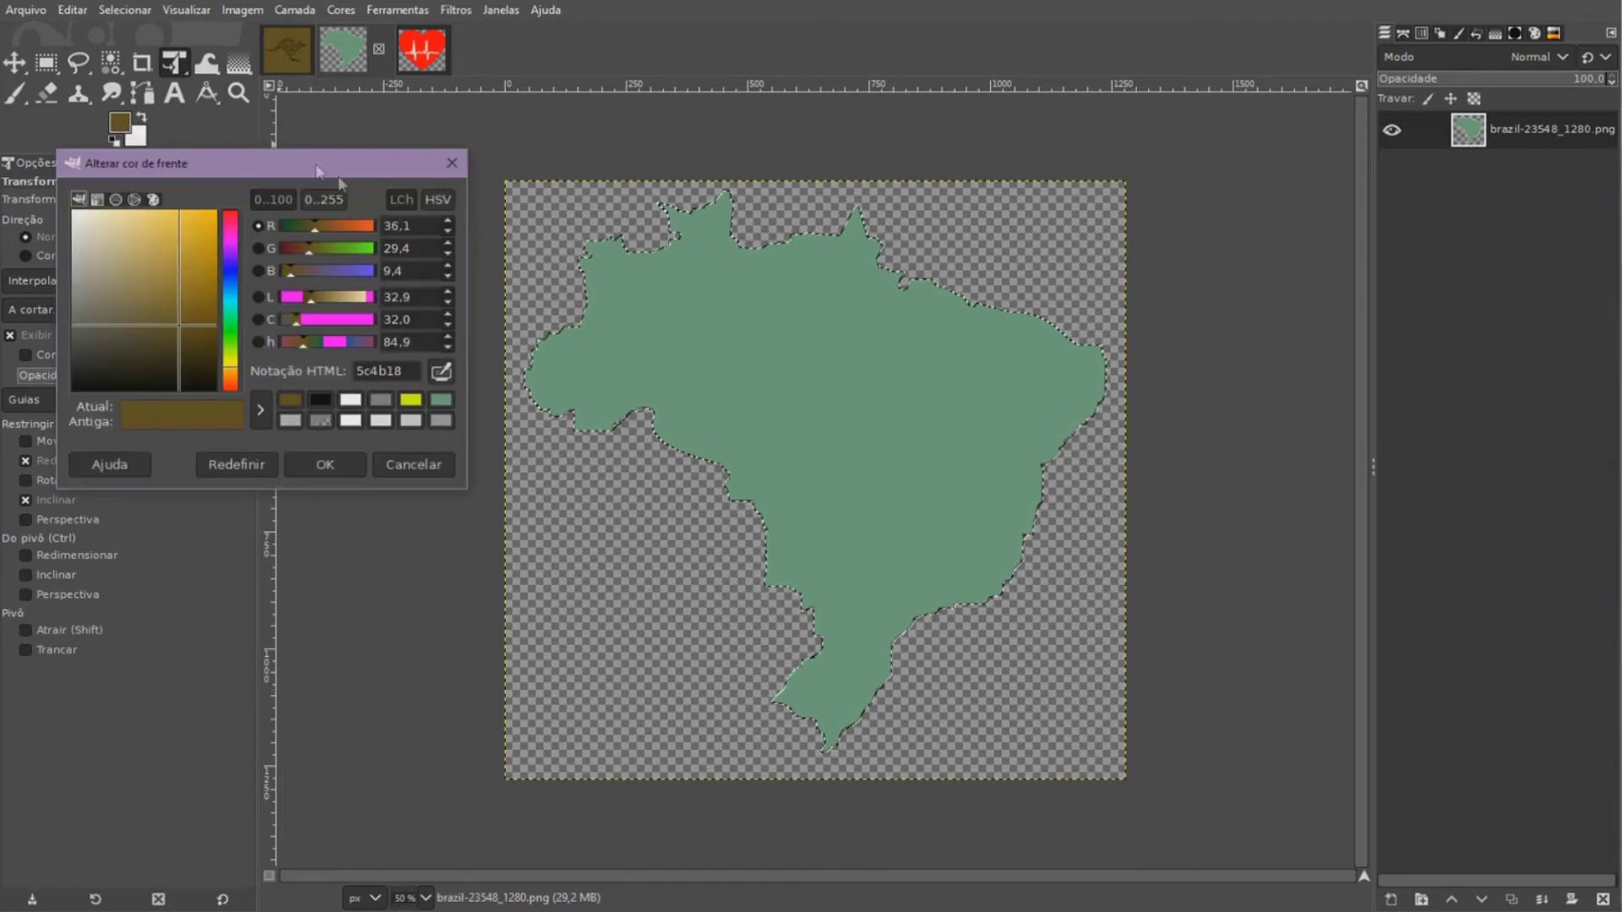
{"action": "left_click", "coordinate": [441, 372]}
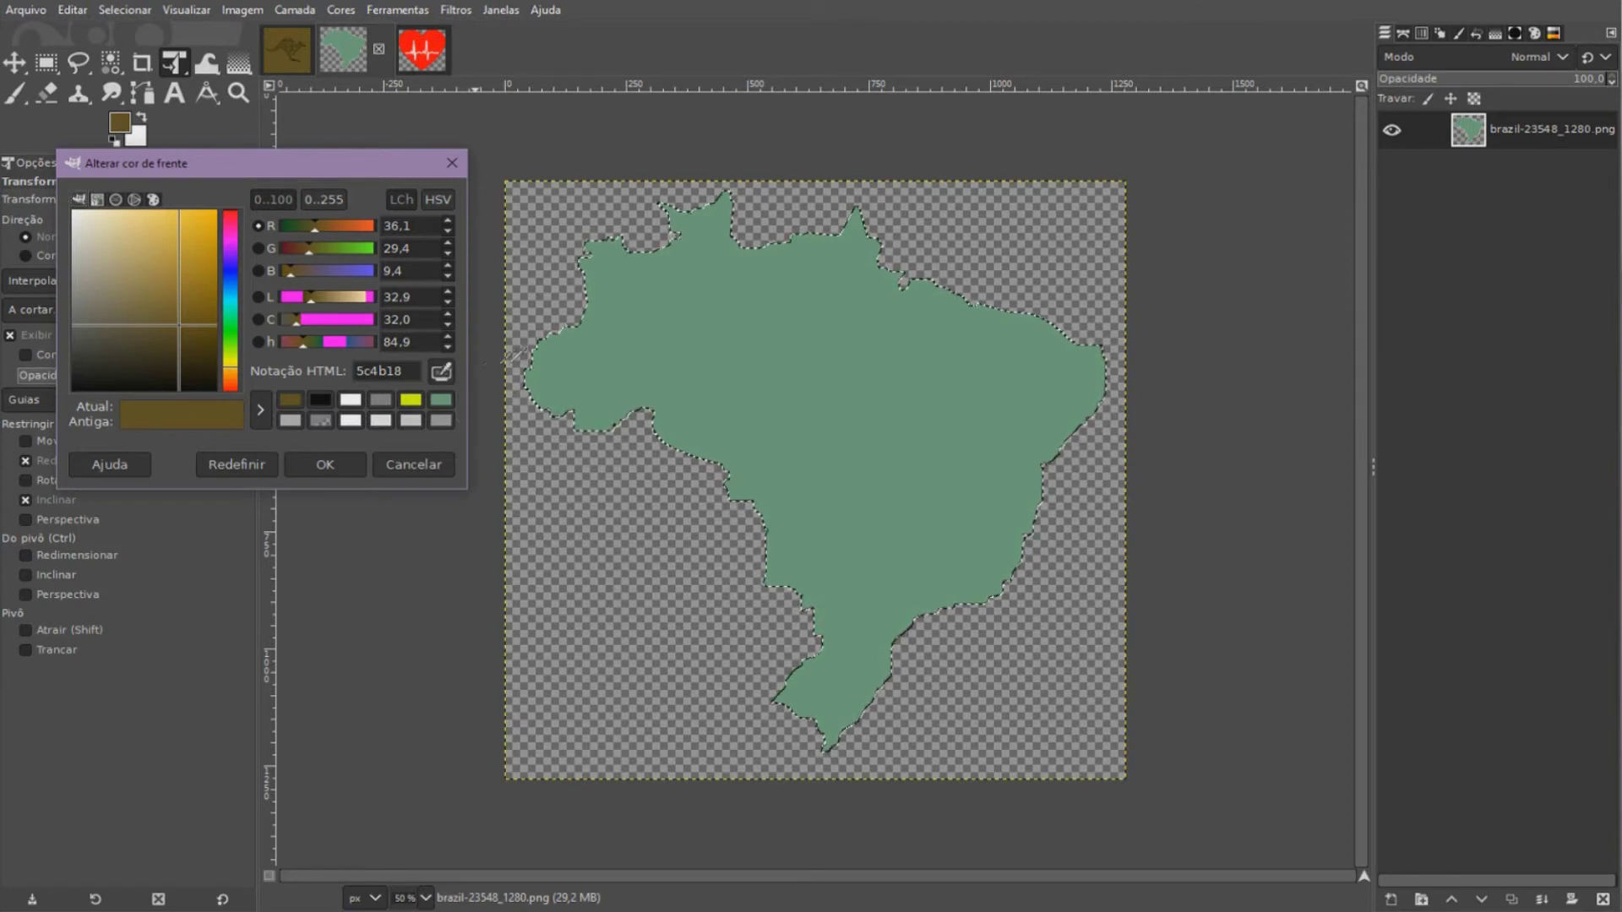
{"action": "left_click", "coordinate": [665, 293]}
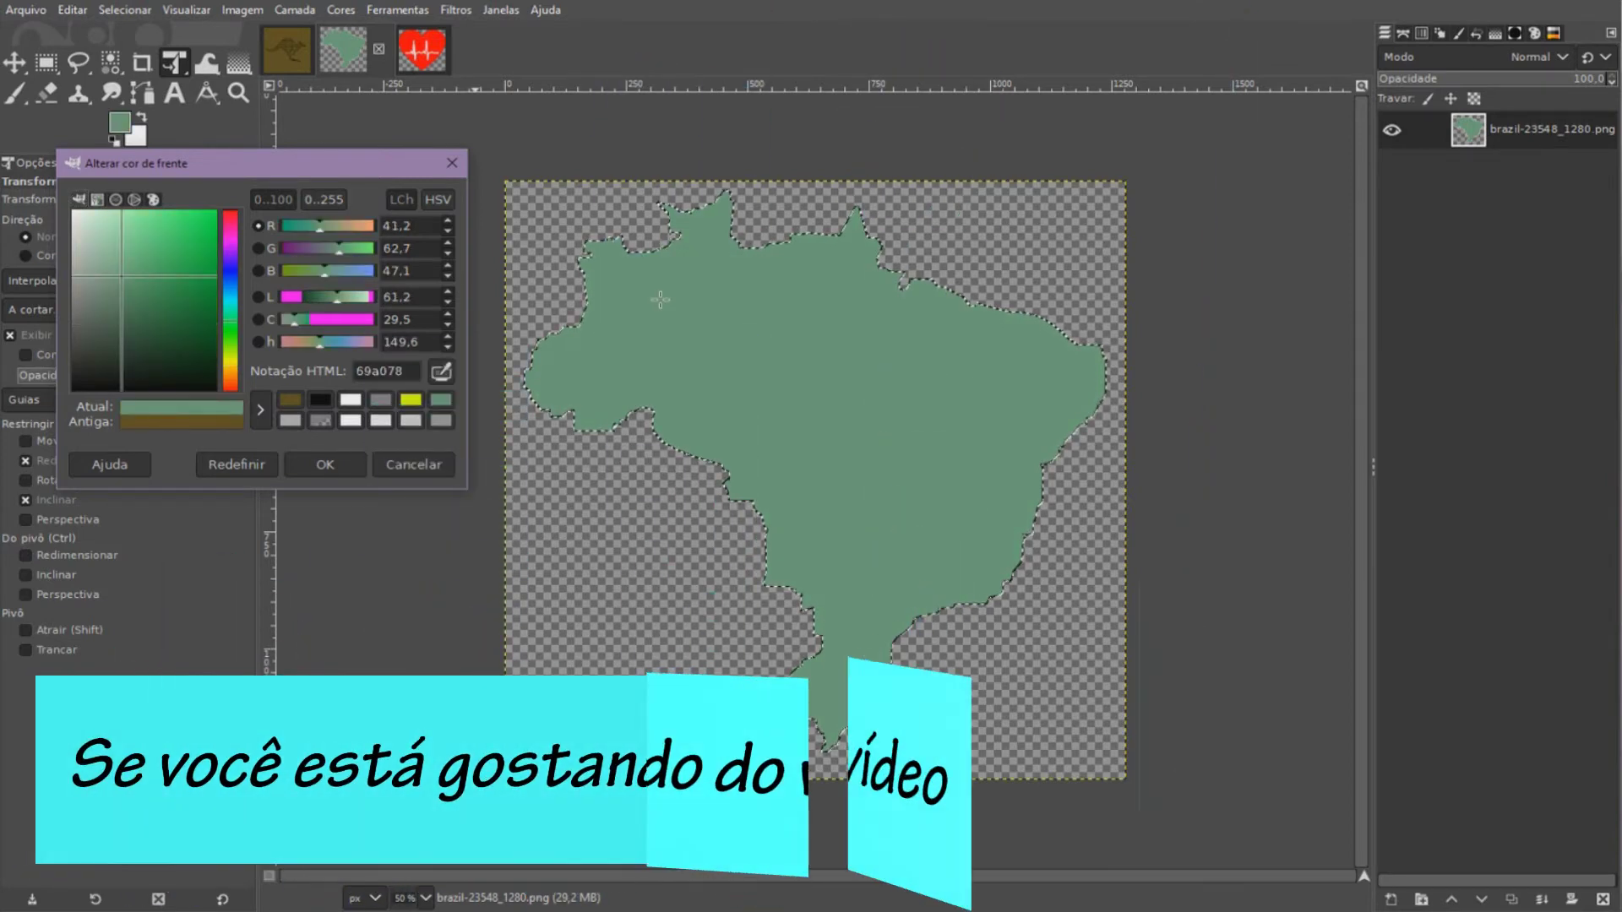
{"action": "left_click", "coordinate": [338, 467]}
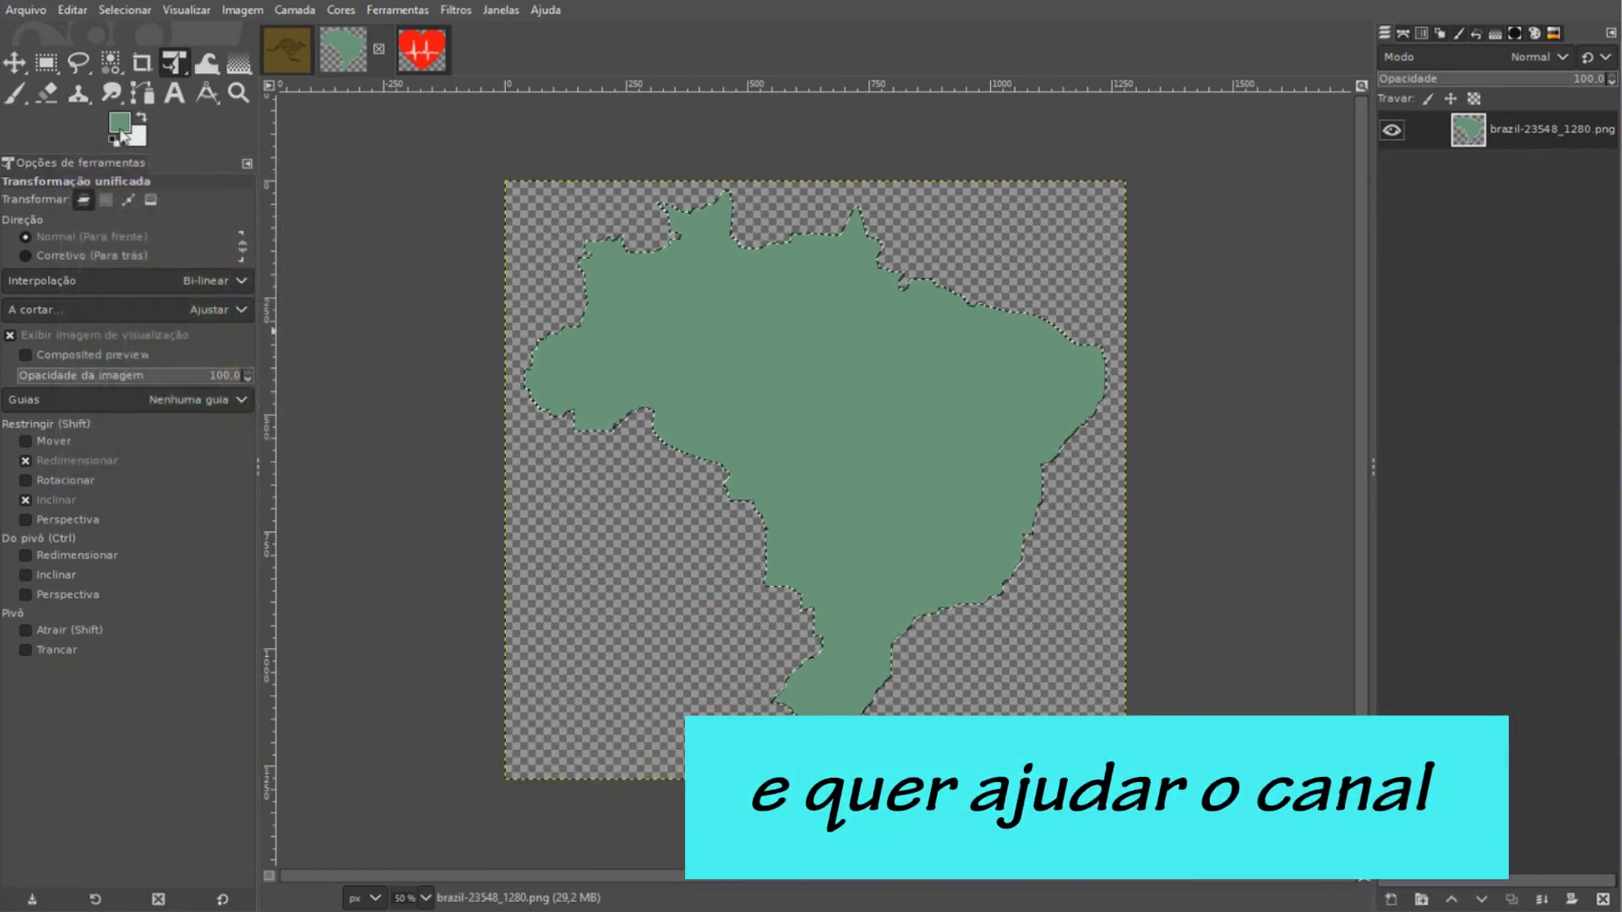
{"action": "left_click_drag", "start_coordinate": [121, 131], "coordinate": [634, 299]}
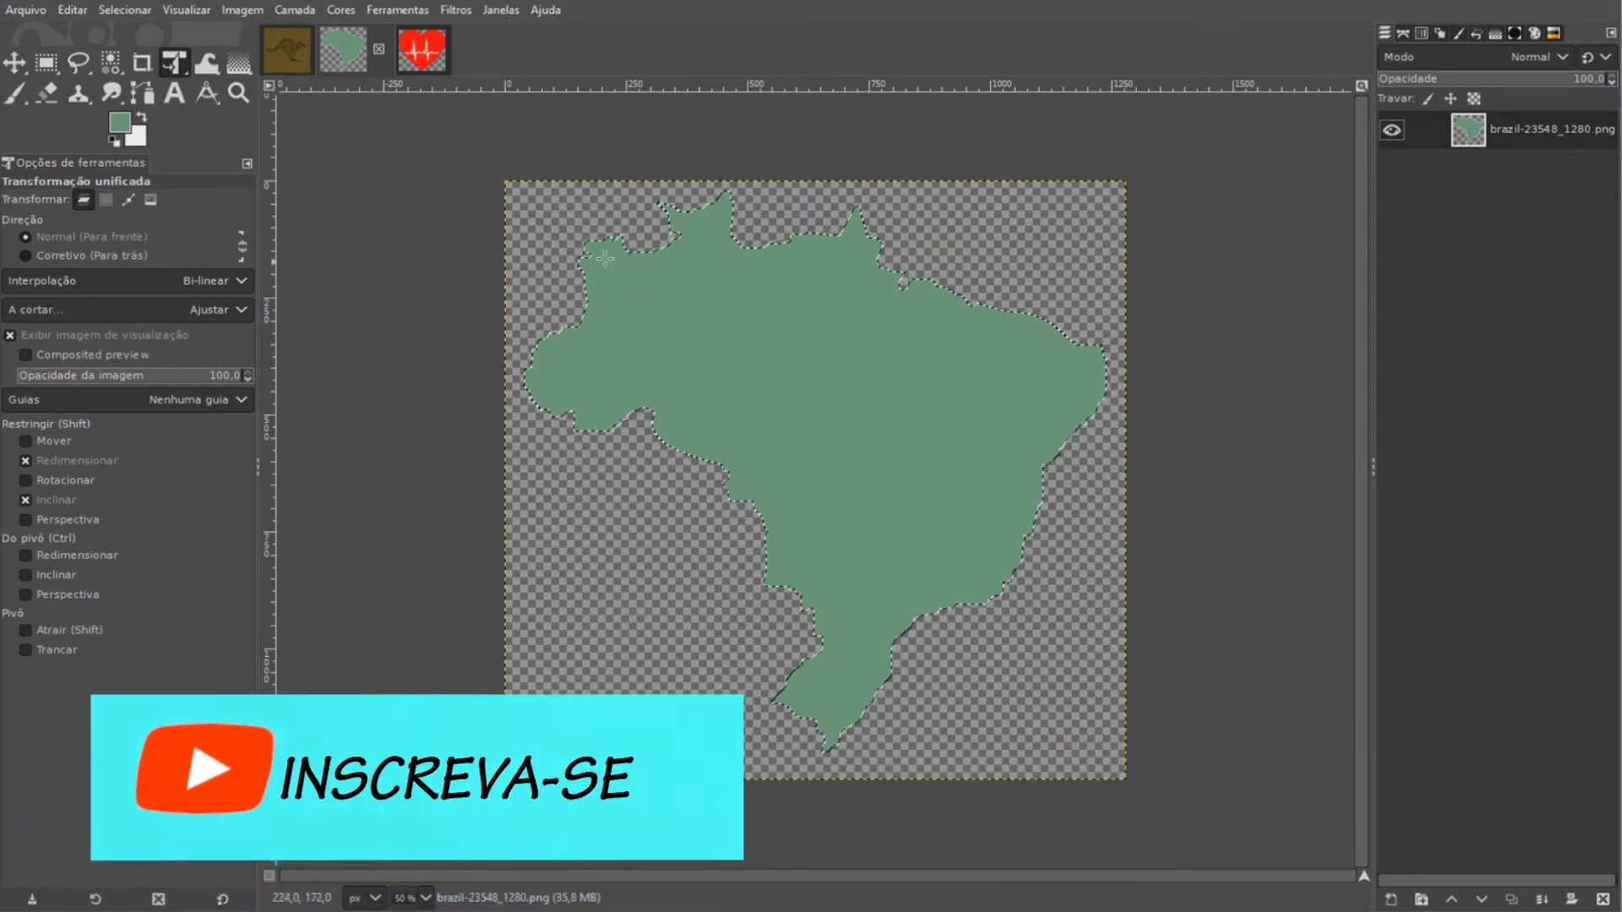
{"action": "left_click", "coordinate": [125, 10]}
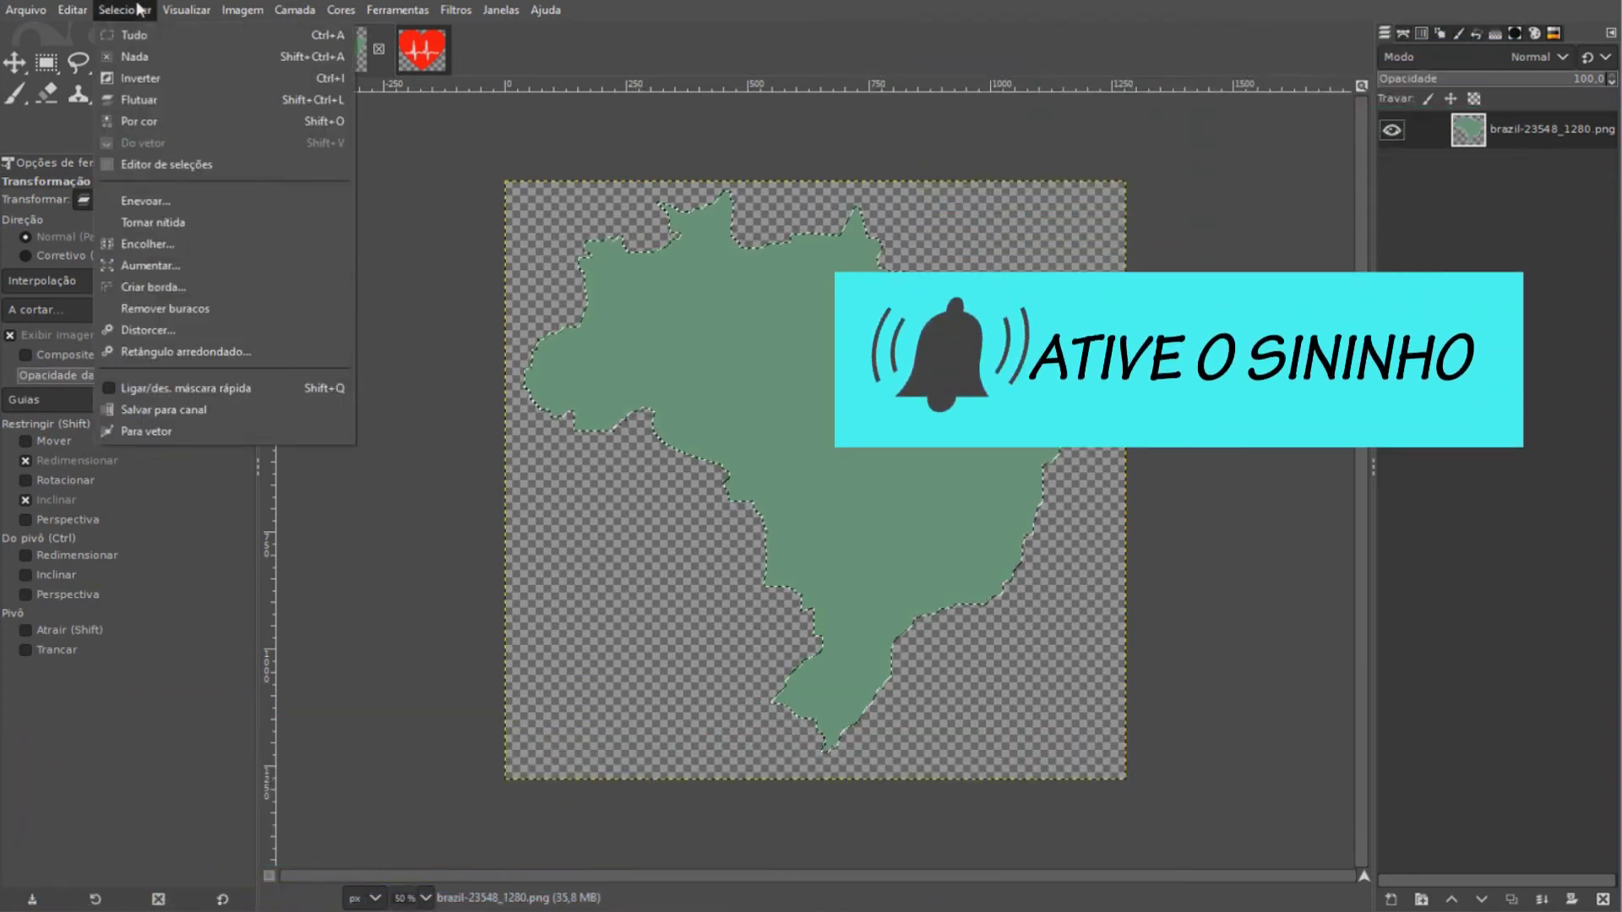
Shrink the Brazil selection by 10 px and delete its interior, leaving a green outline
{"action": "left_click", "coordinate": [140, 243]}
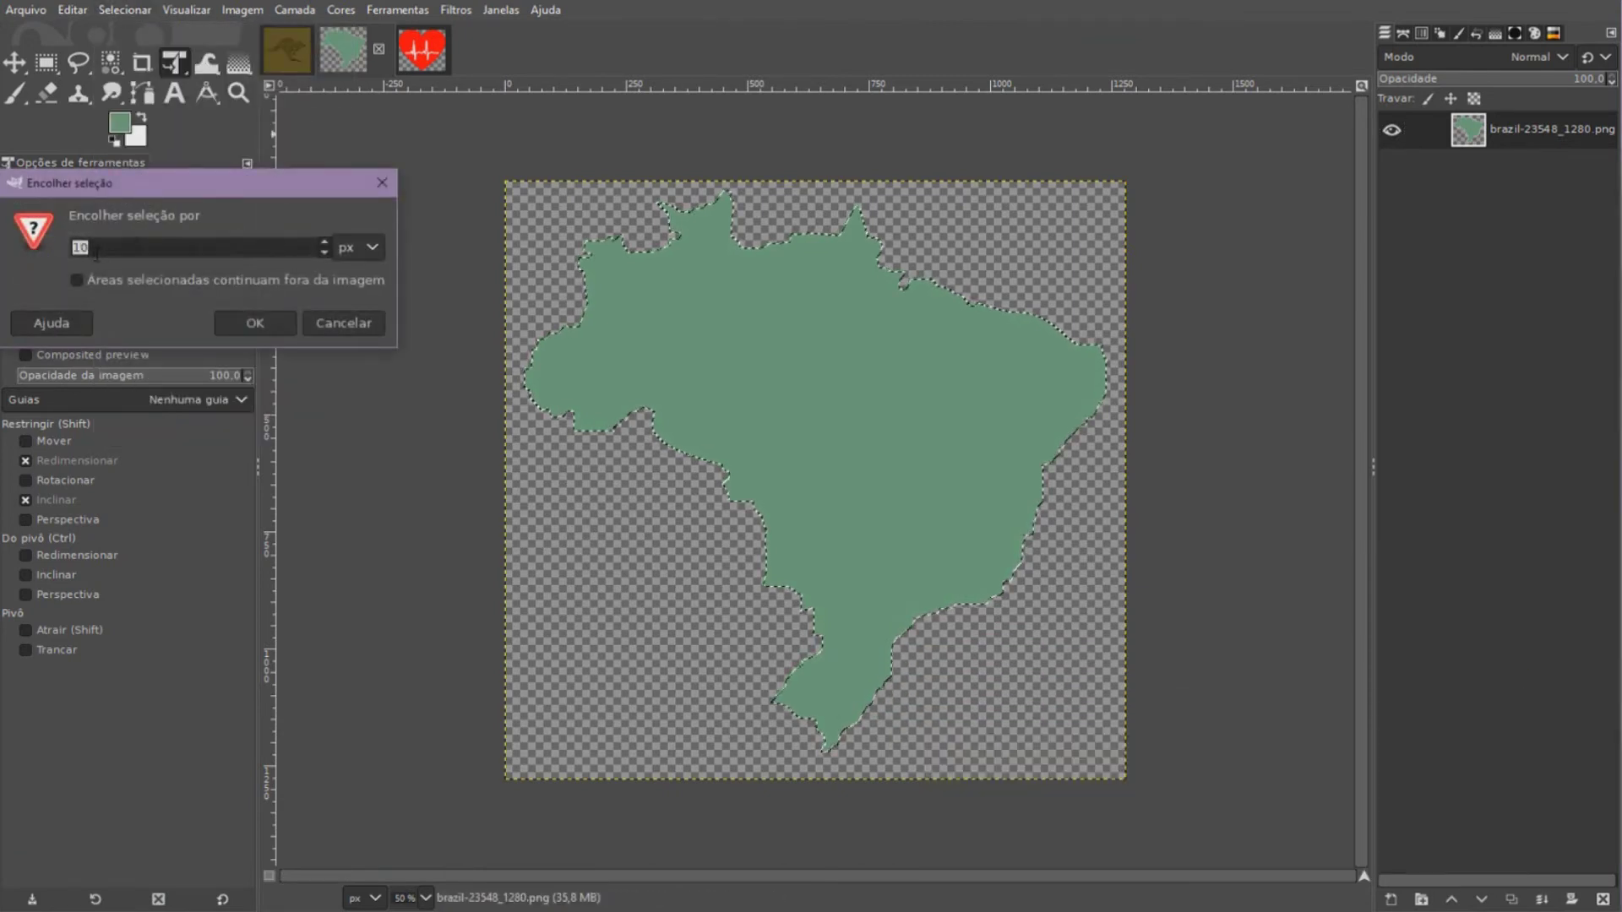
{"action": "left_click", "coordinate": [236, 323]}
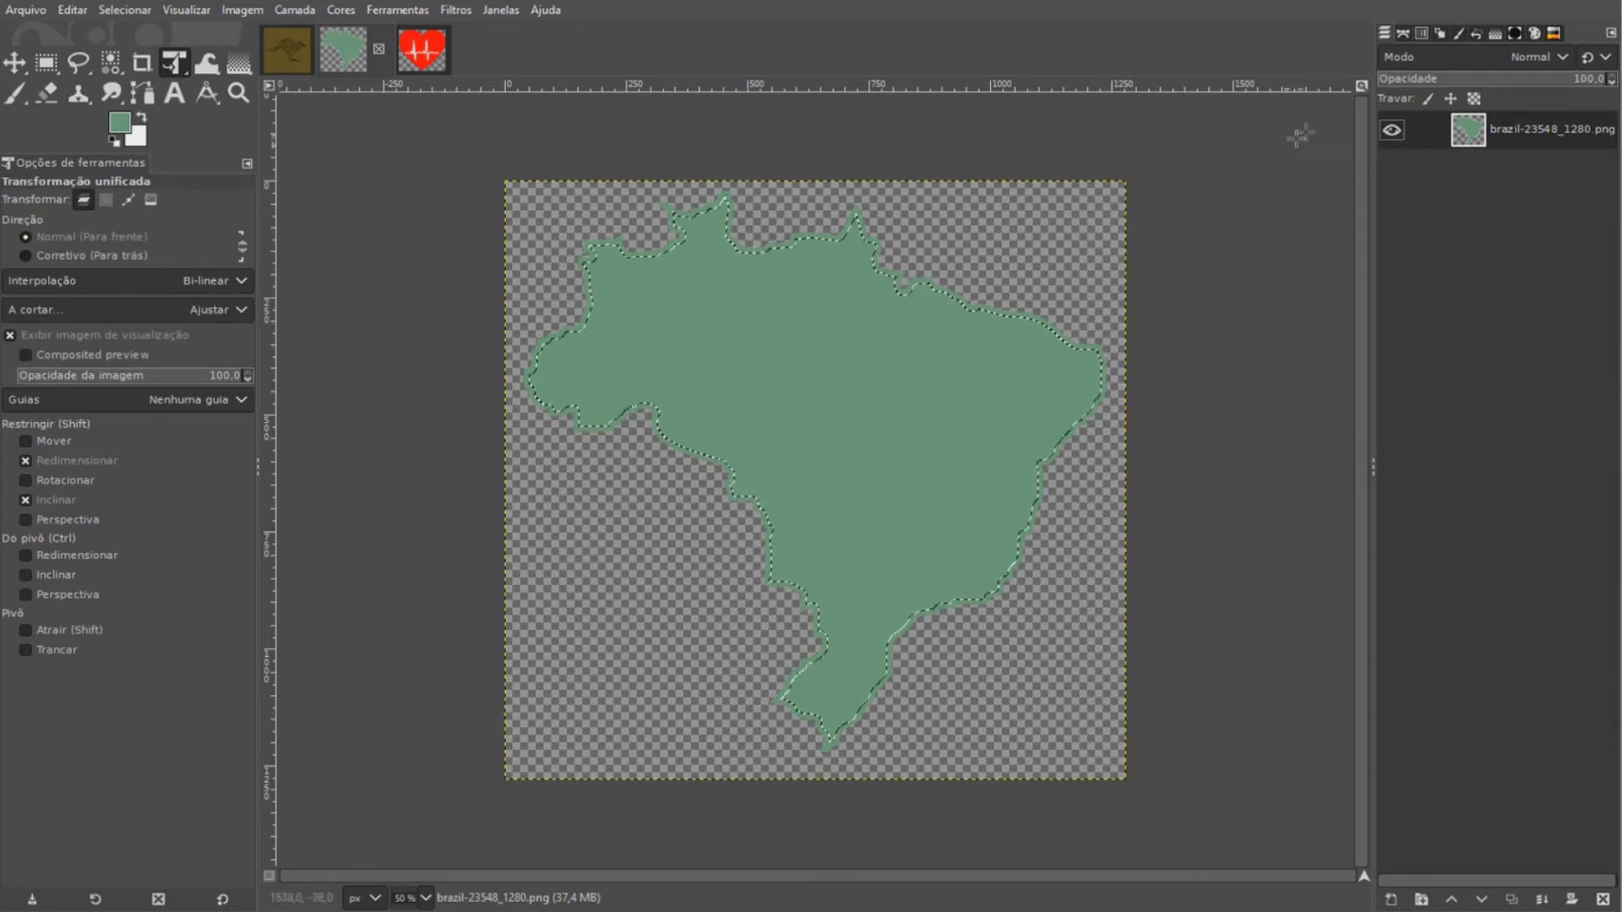
{"action": "key", "text": "shift+ctrl+j"}
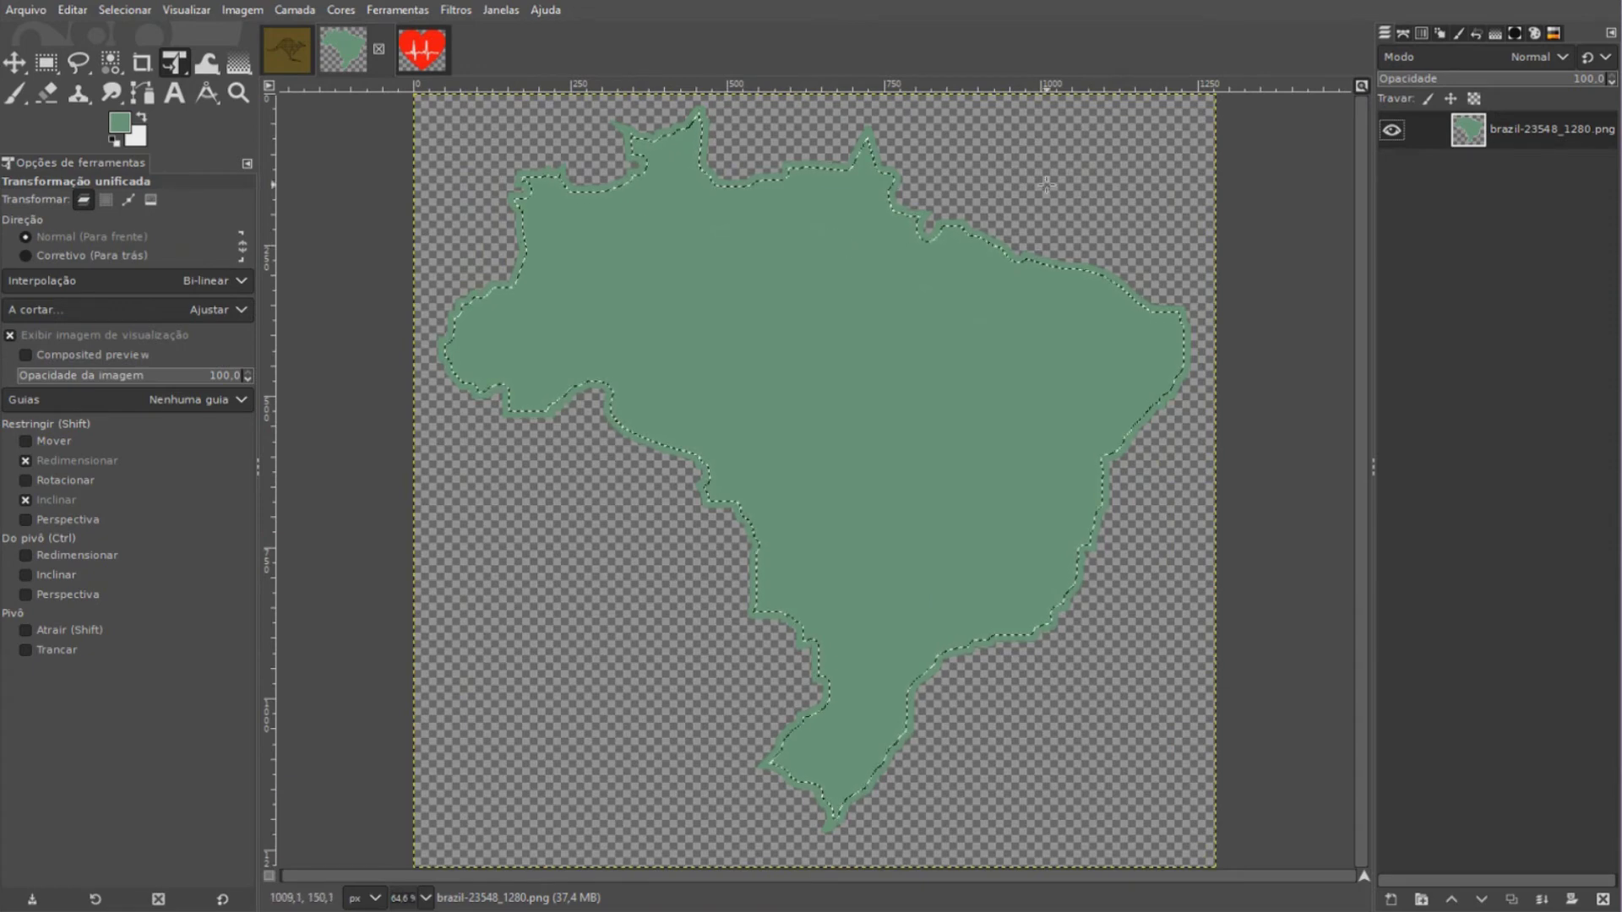
{"action": "key", "text": "Delete"}
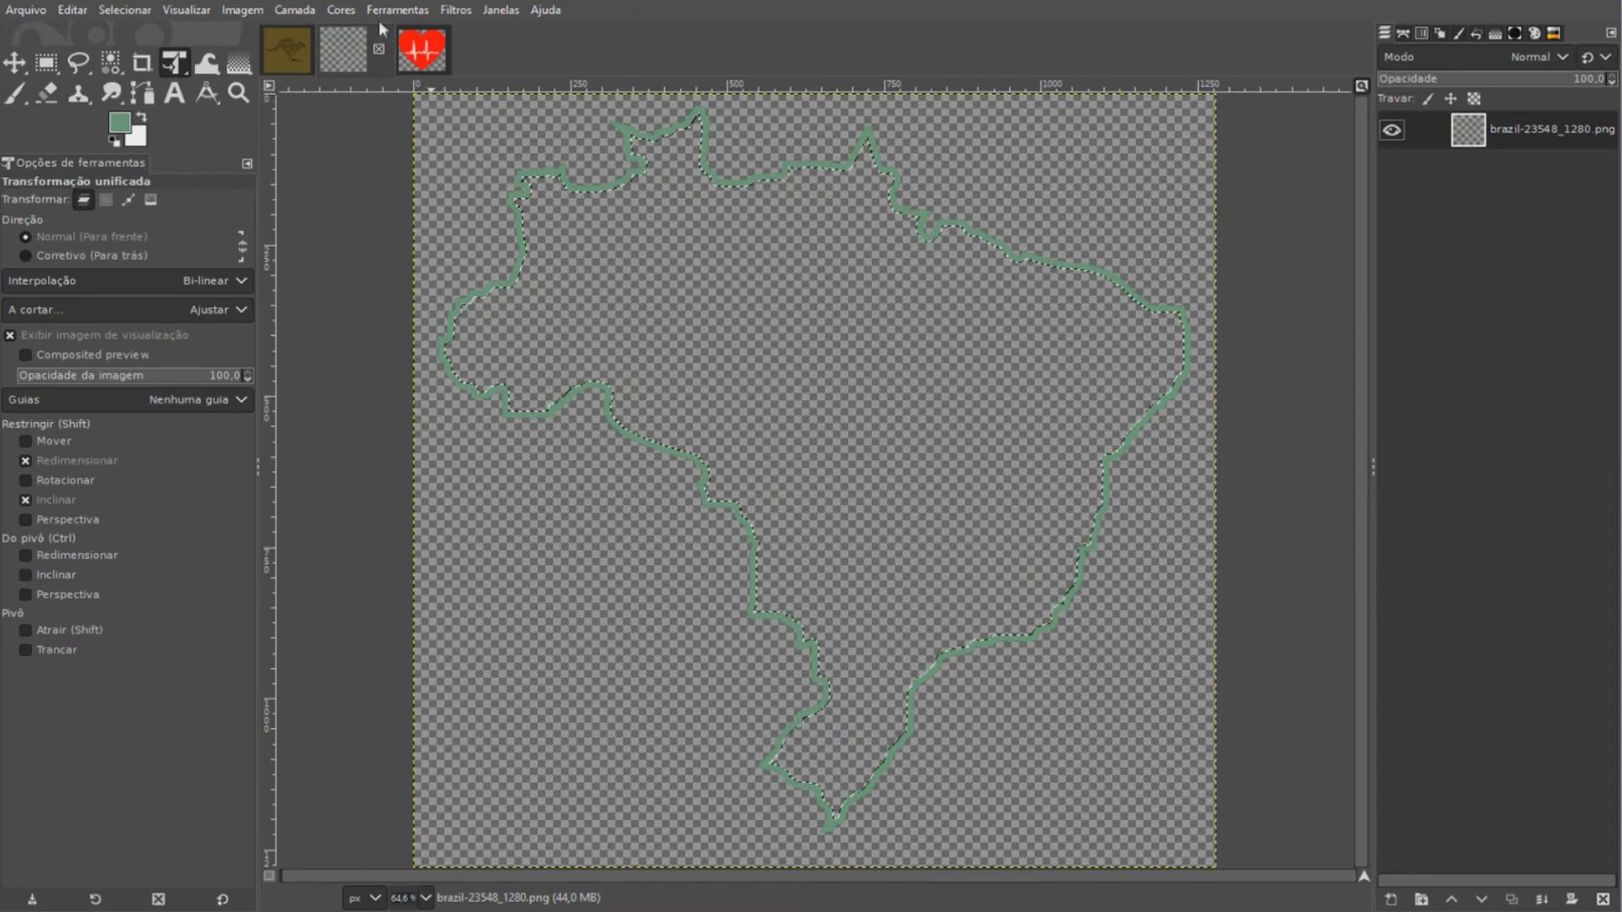
{"action": "left_click", "coordinate": [455, 10]}
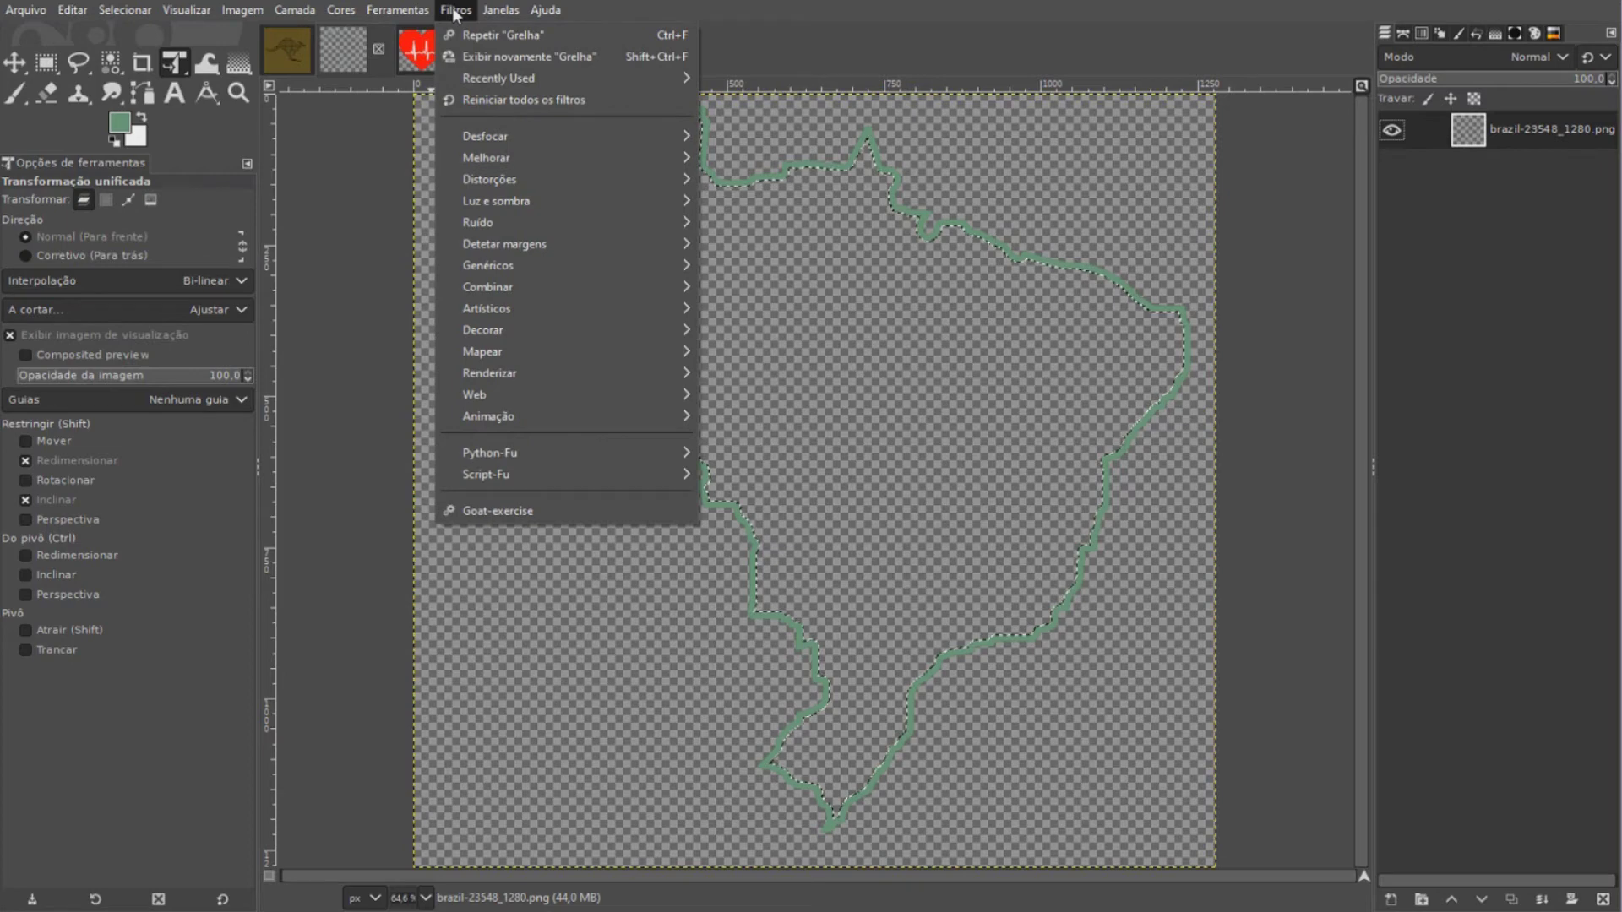
{"action": "mouse_move", "coordinate": [545, 372]}
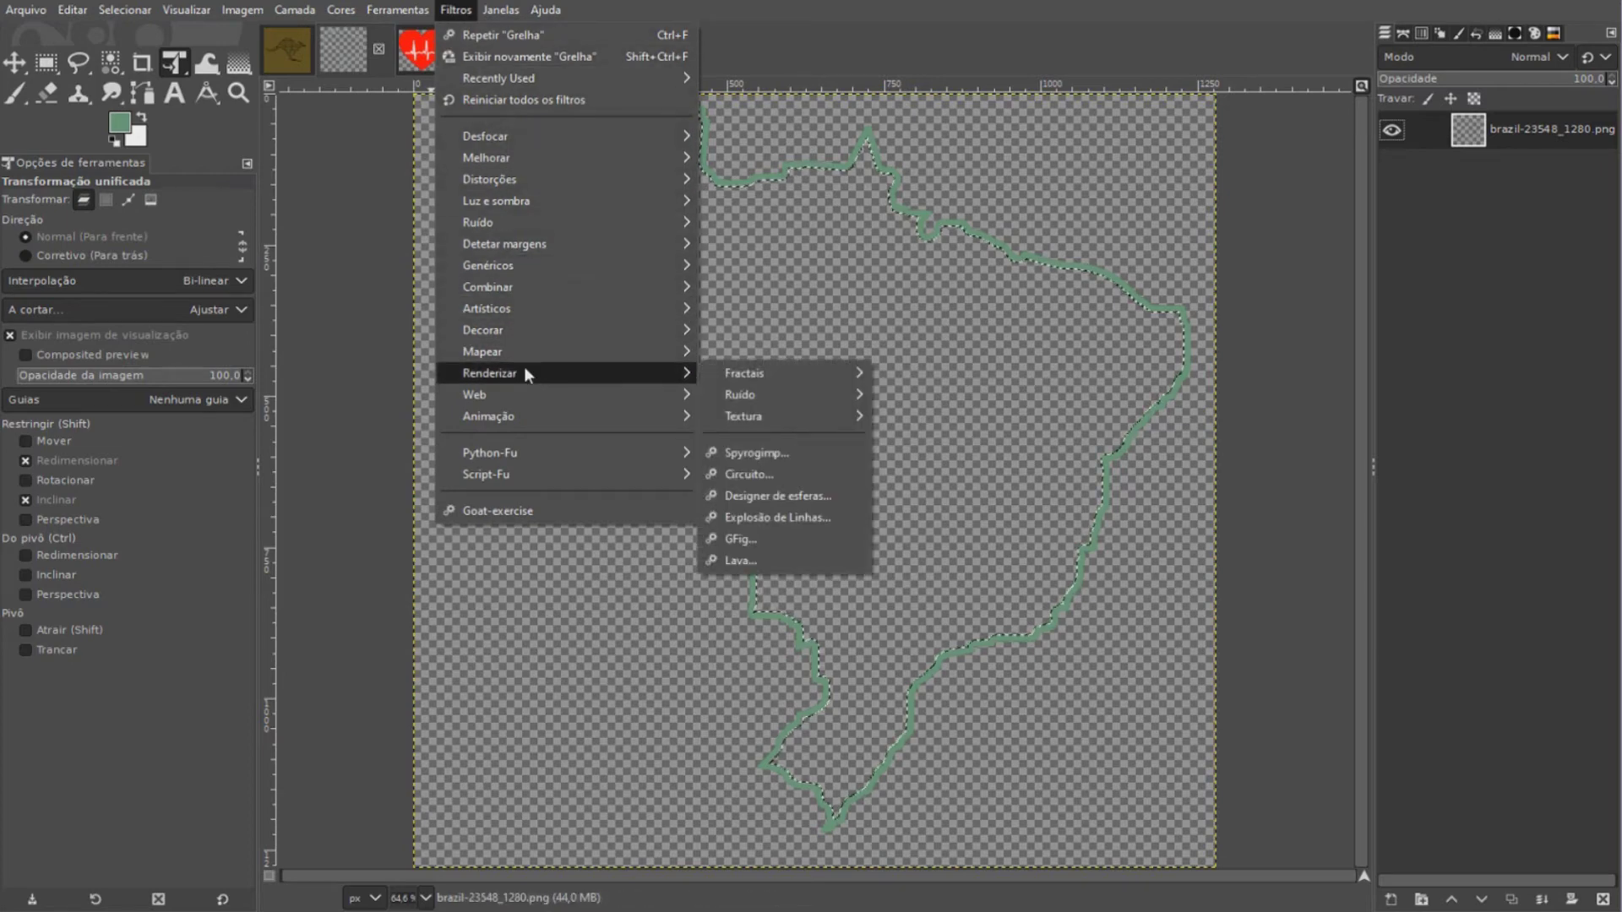
{"action": "mouse_move", "coordinate": [778, 416]}
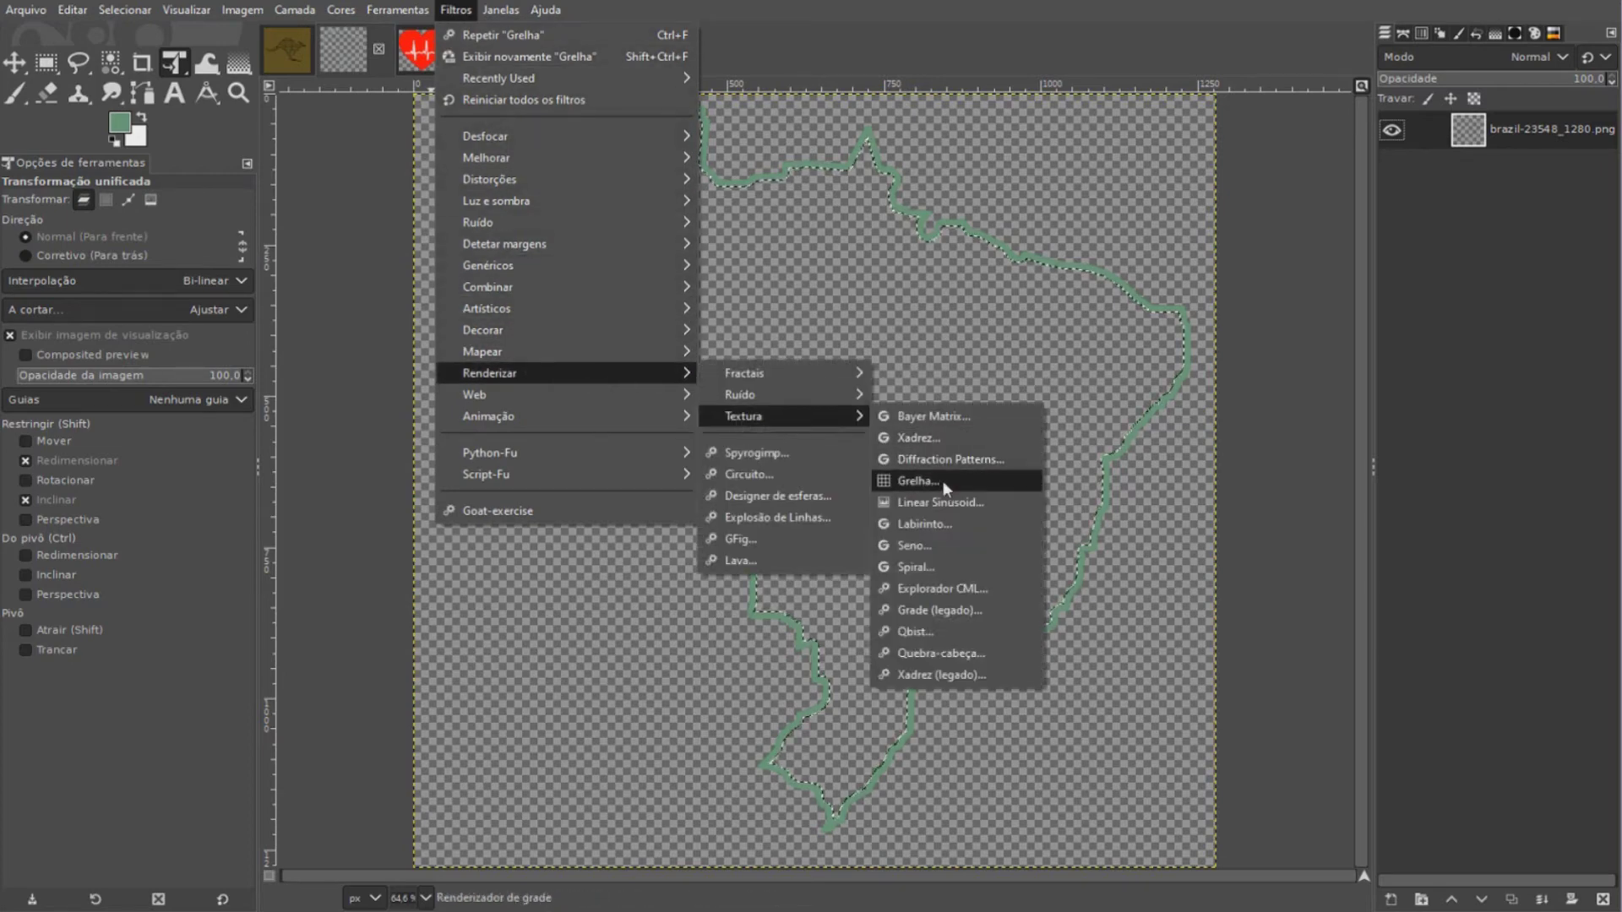
Render a green Grid pattern with 40 px cells and 7 px lines inside the Brazil outline
{"action": "left_click", "coordinate": [919, 480]}
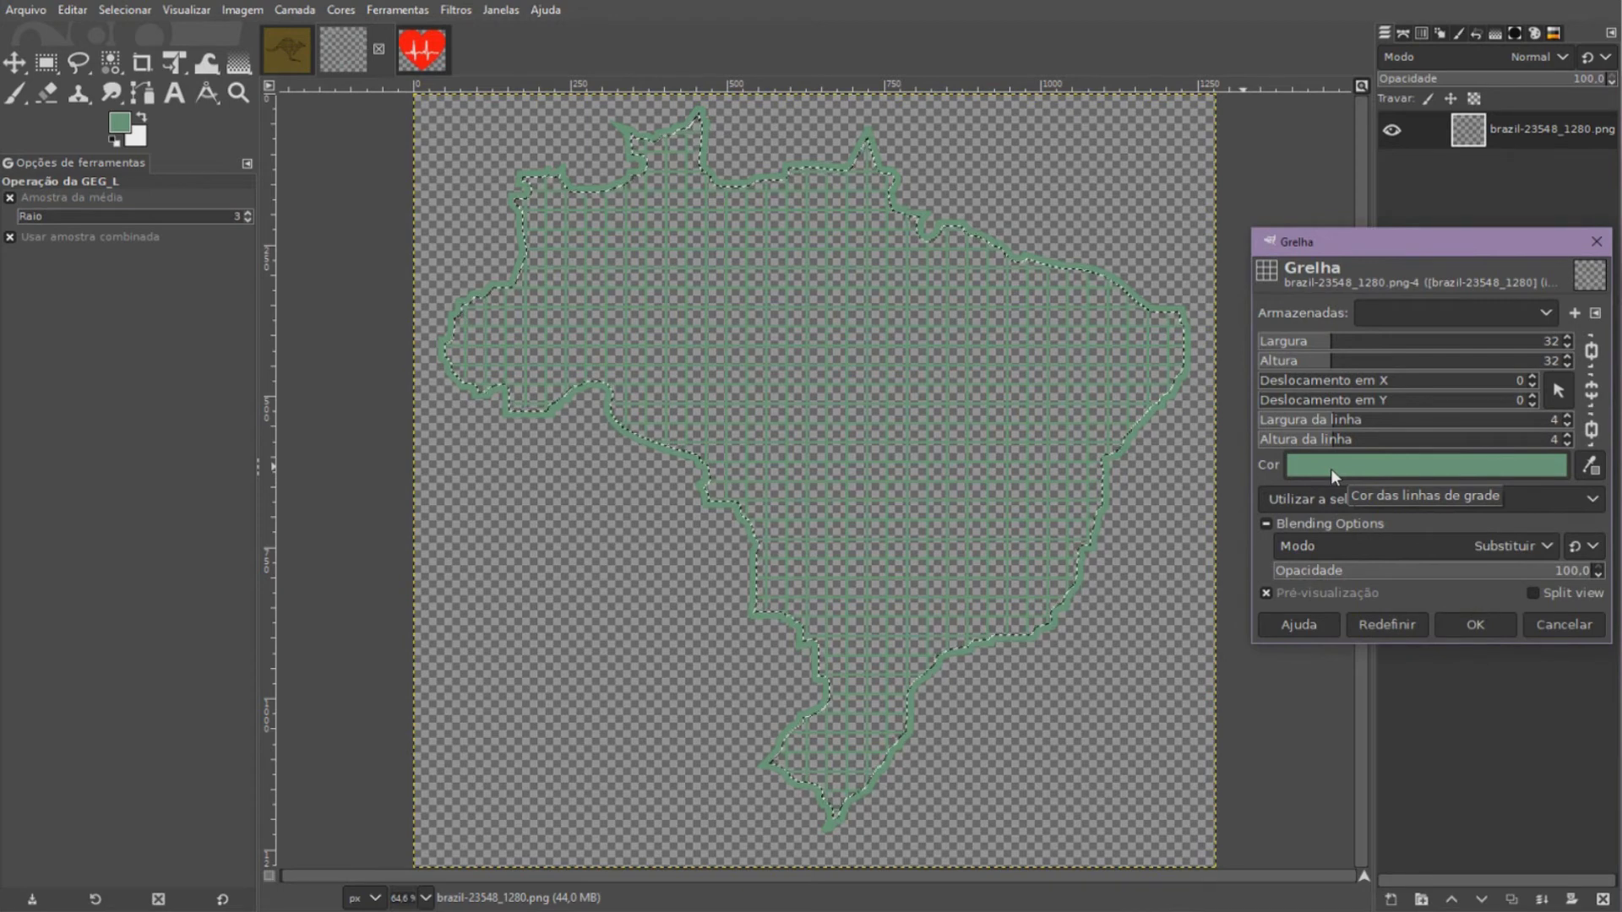
{"action": "left_click_drag", "start_coordinate": [1342, 361], "coordinate": [1344, 361]}
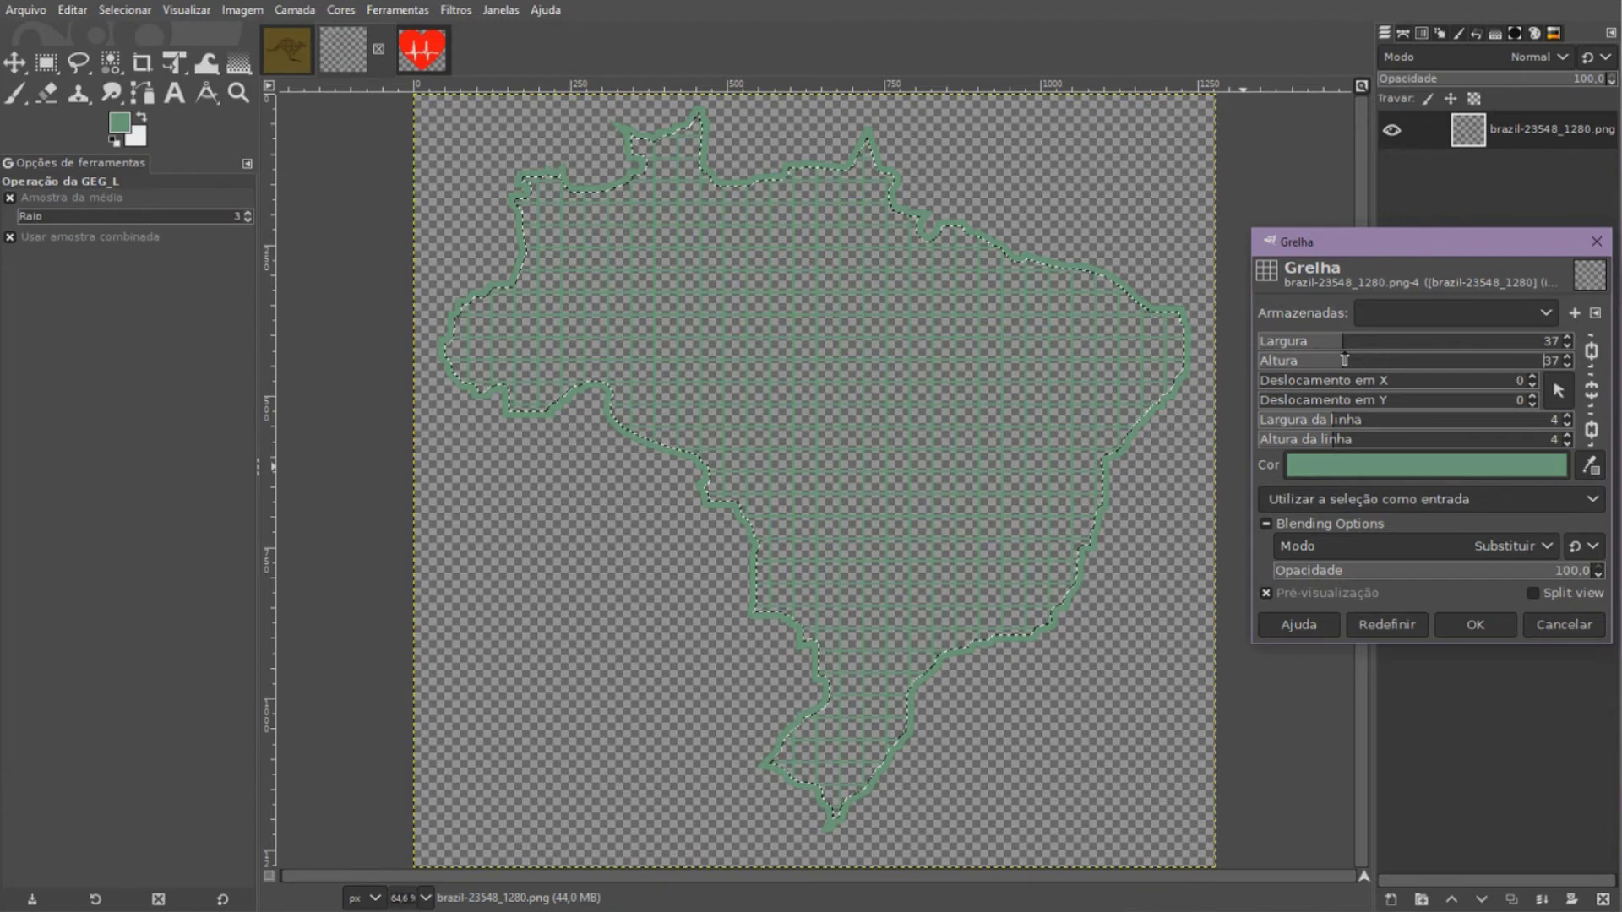
{"action": "left_click_drag", "start_coordinate": [1344, 360], "coordinate": [1352, 360]}
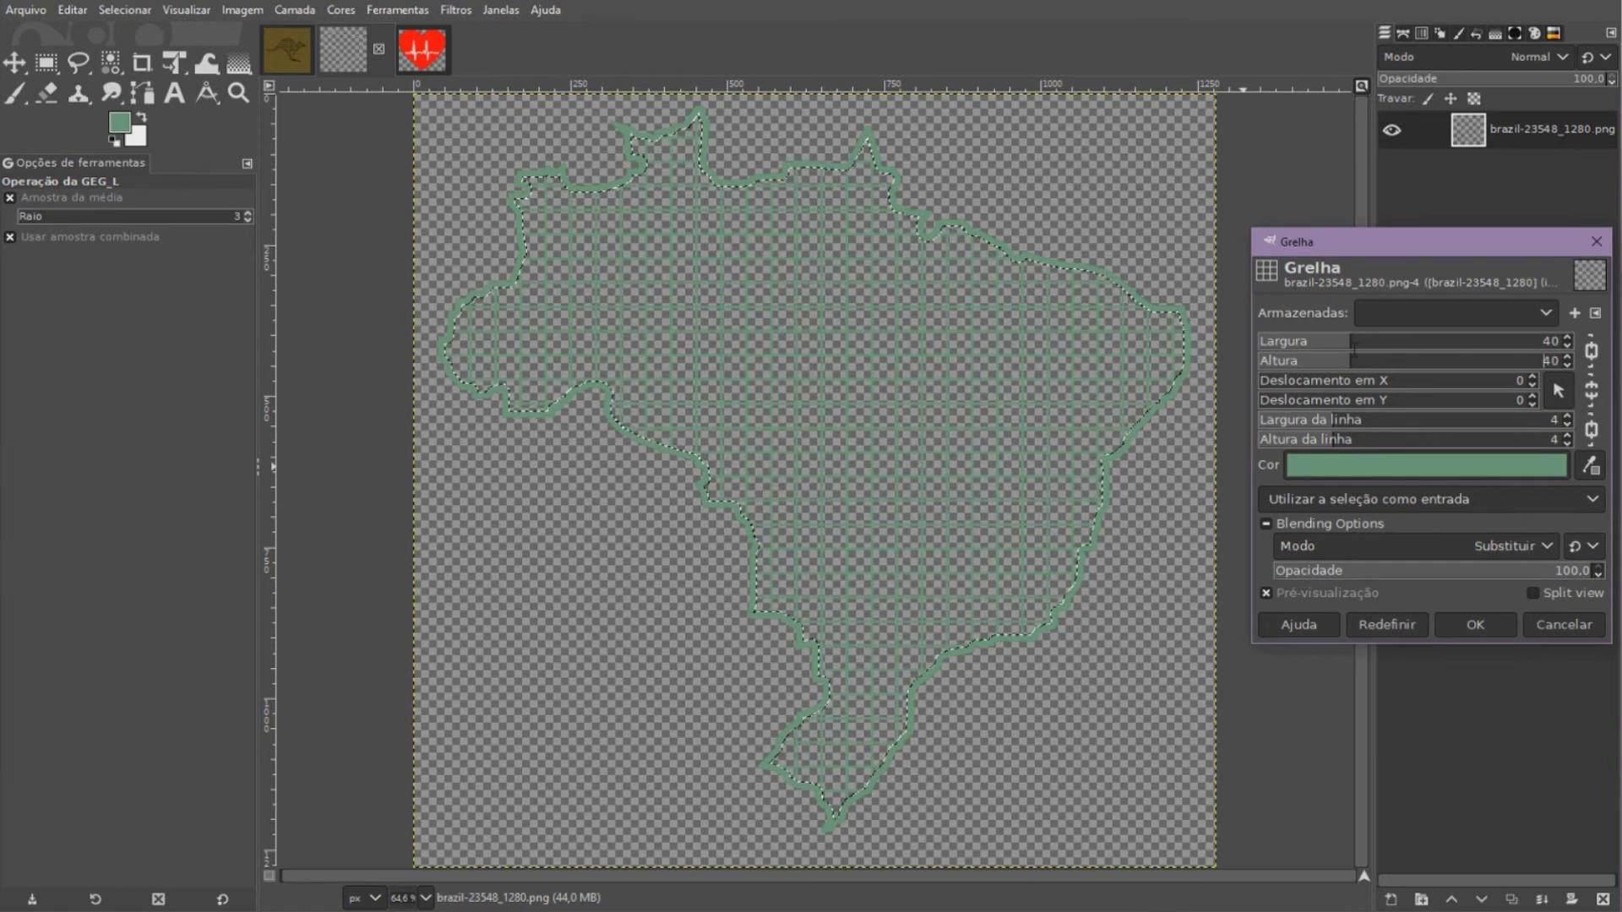
{"action": "scroll", "coordinate": [1350, 433], "scroll_direction": "up", "scroll_amount": 1}
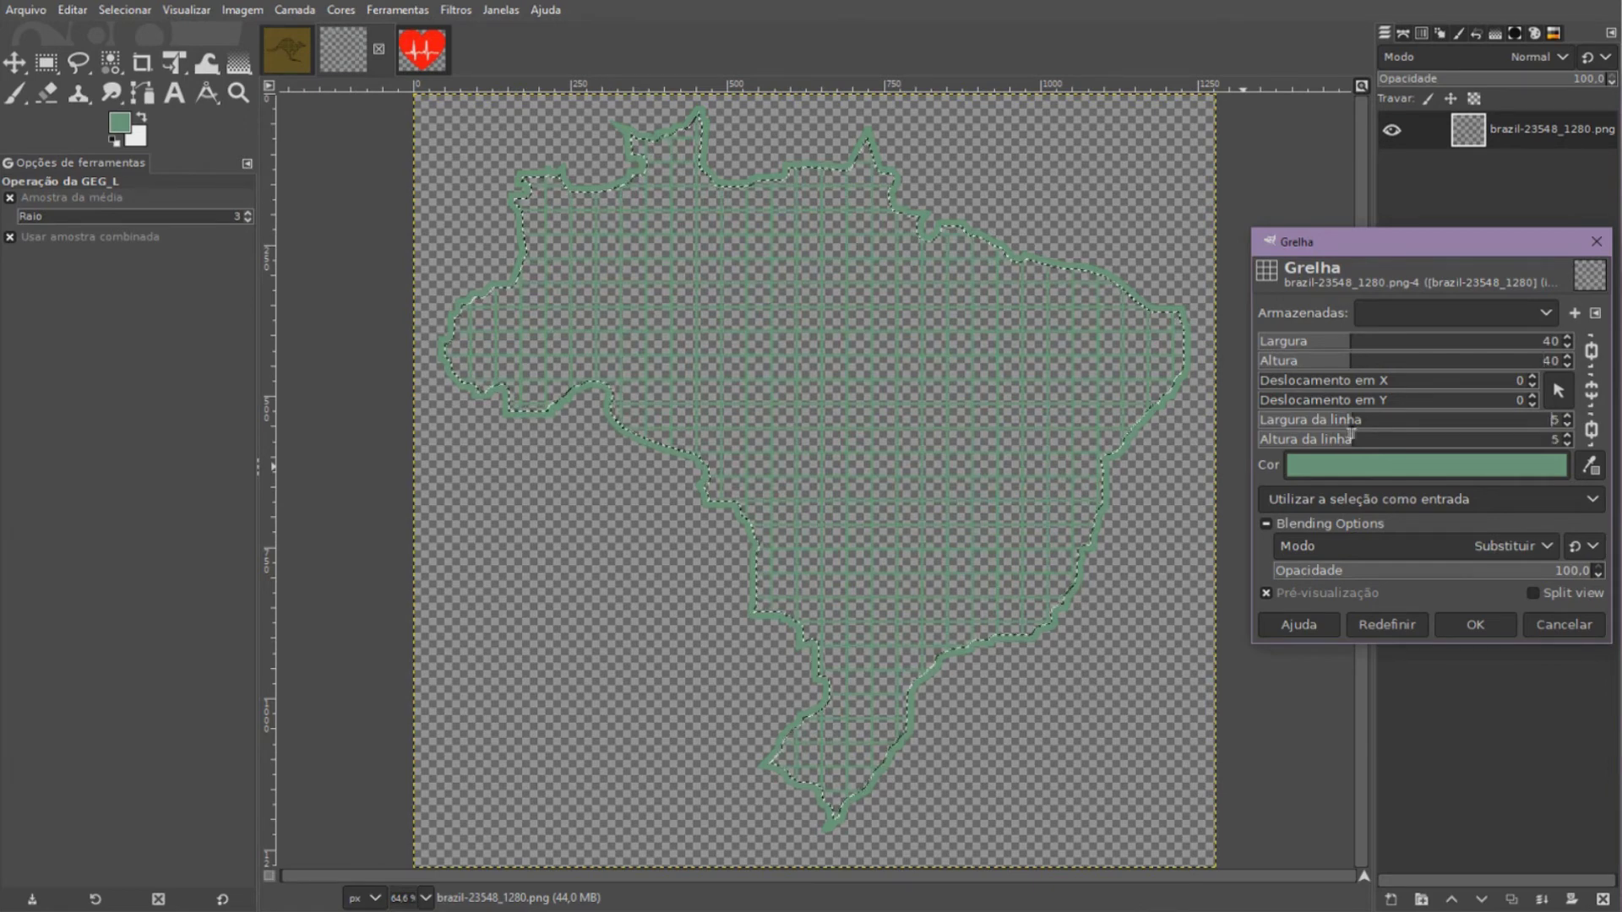
{"action": "left_click_drag", "start_coordinate": [1361, 431], "coordinate": [1367, 429]}
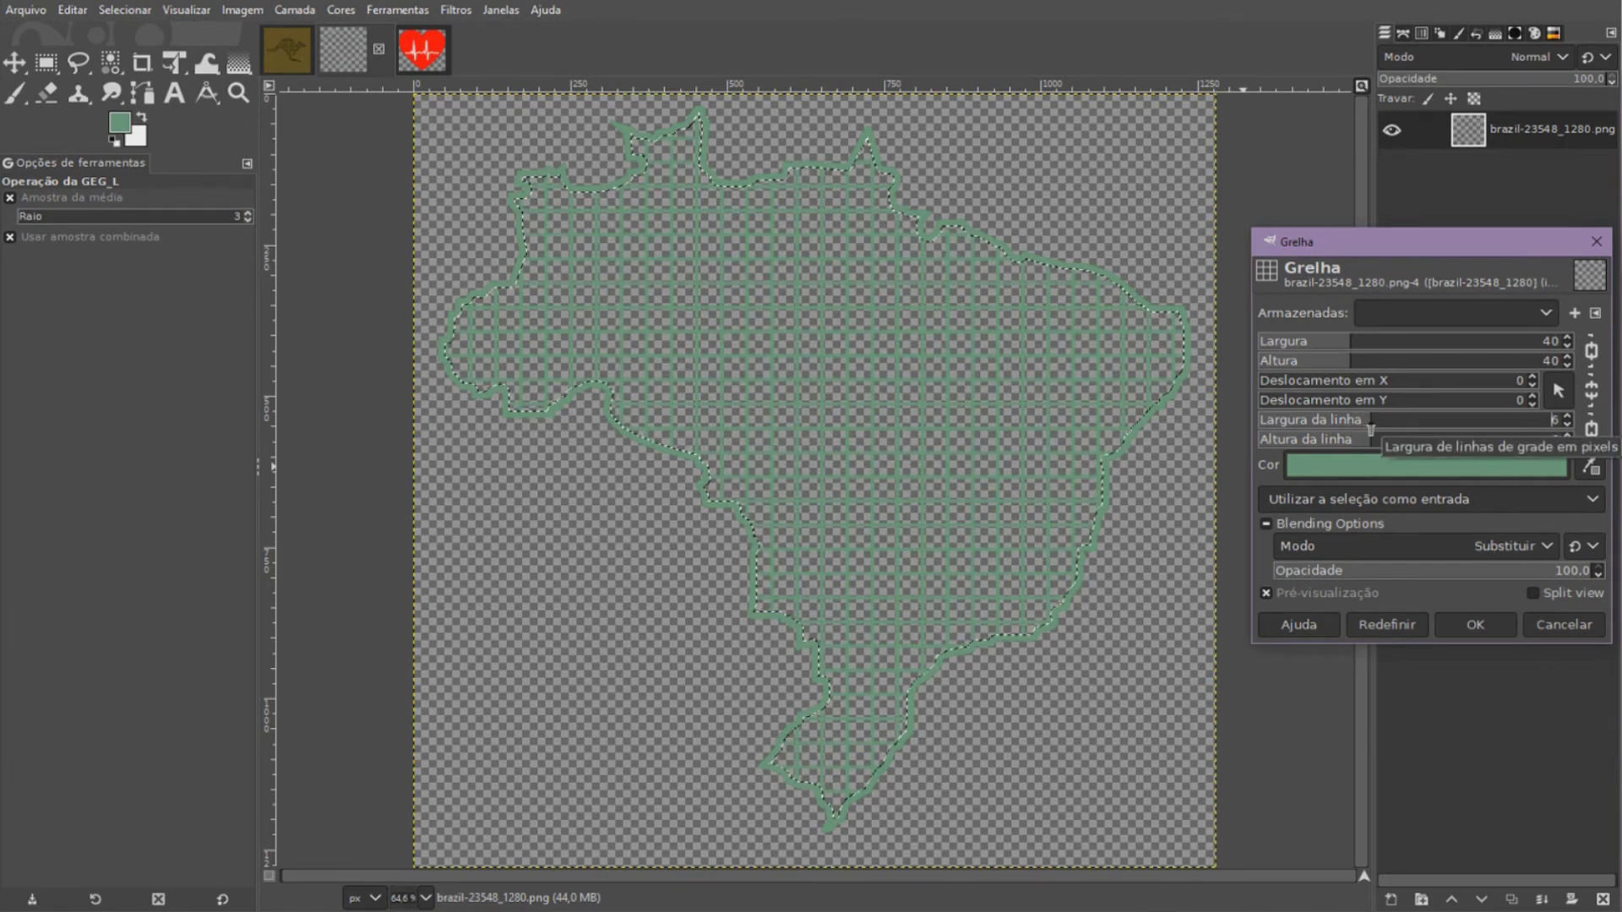
{"action": "left_click_drag", "start_coordinate": [1376, 430], "coordinate": [1381, 431]}
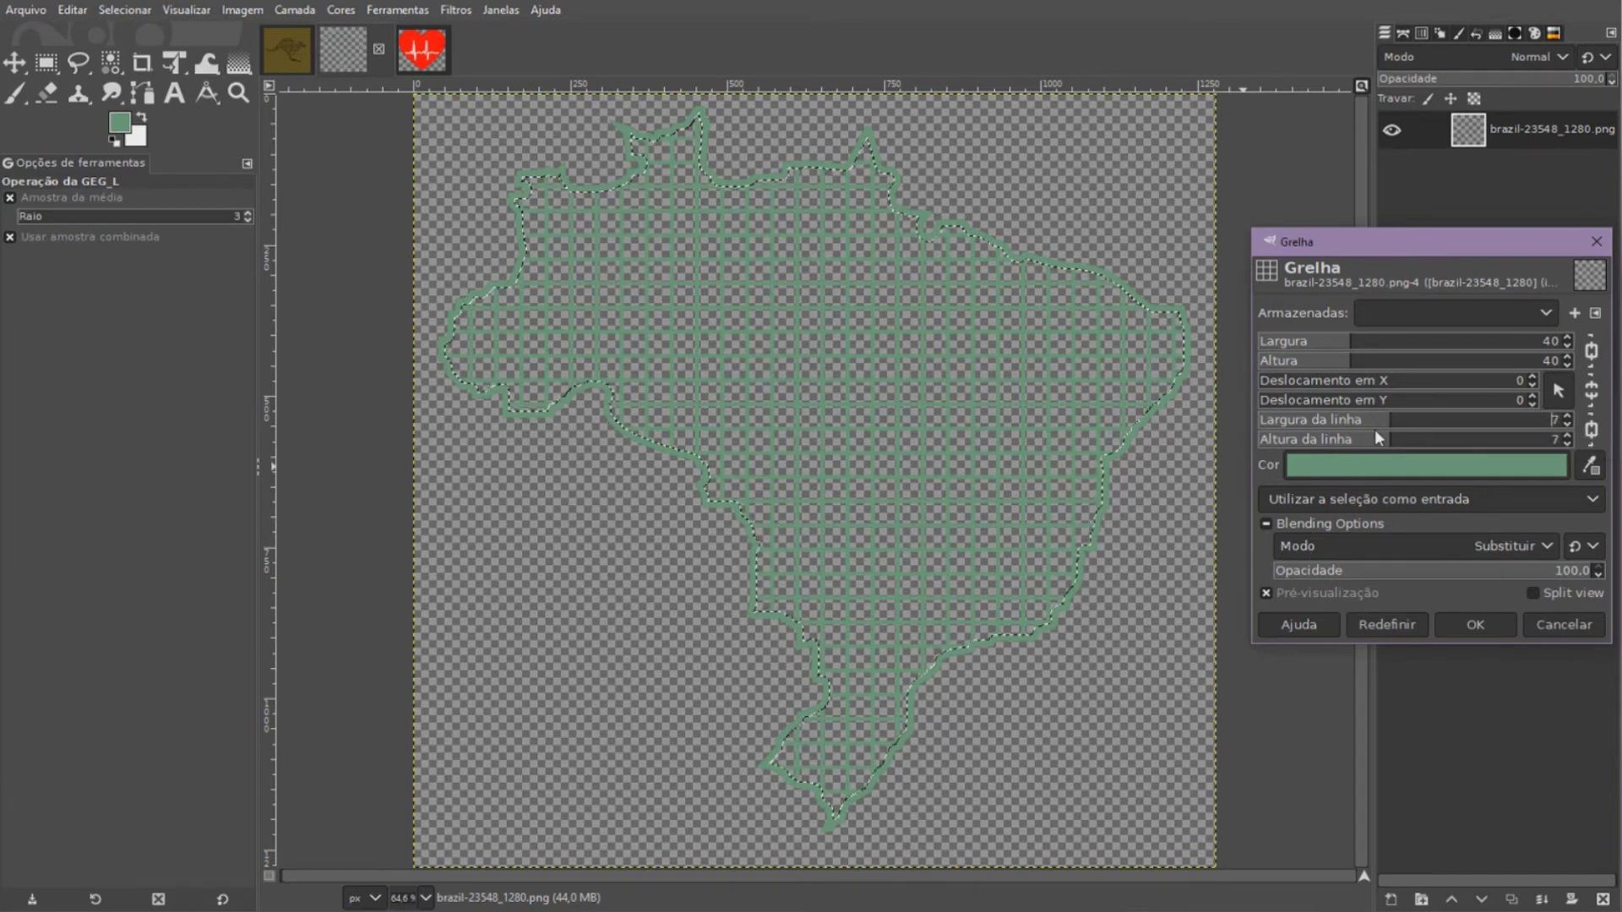
{"action": "left_click", "coordinate": [1446, 626]}
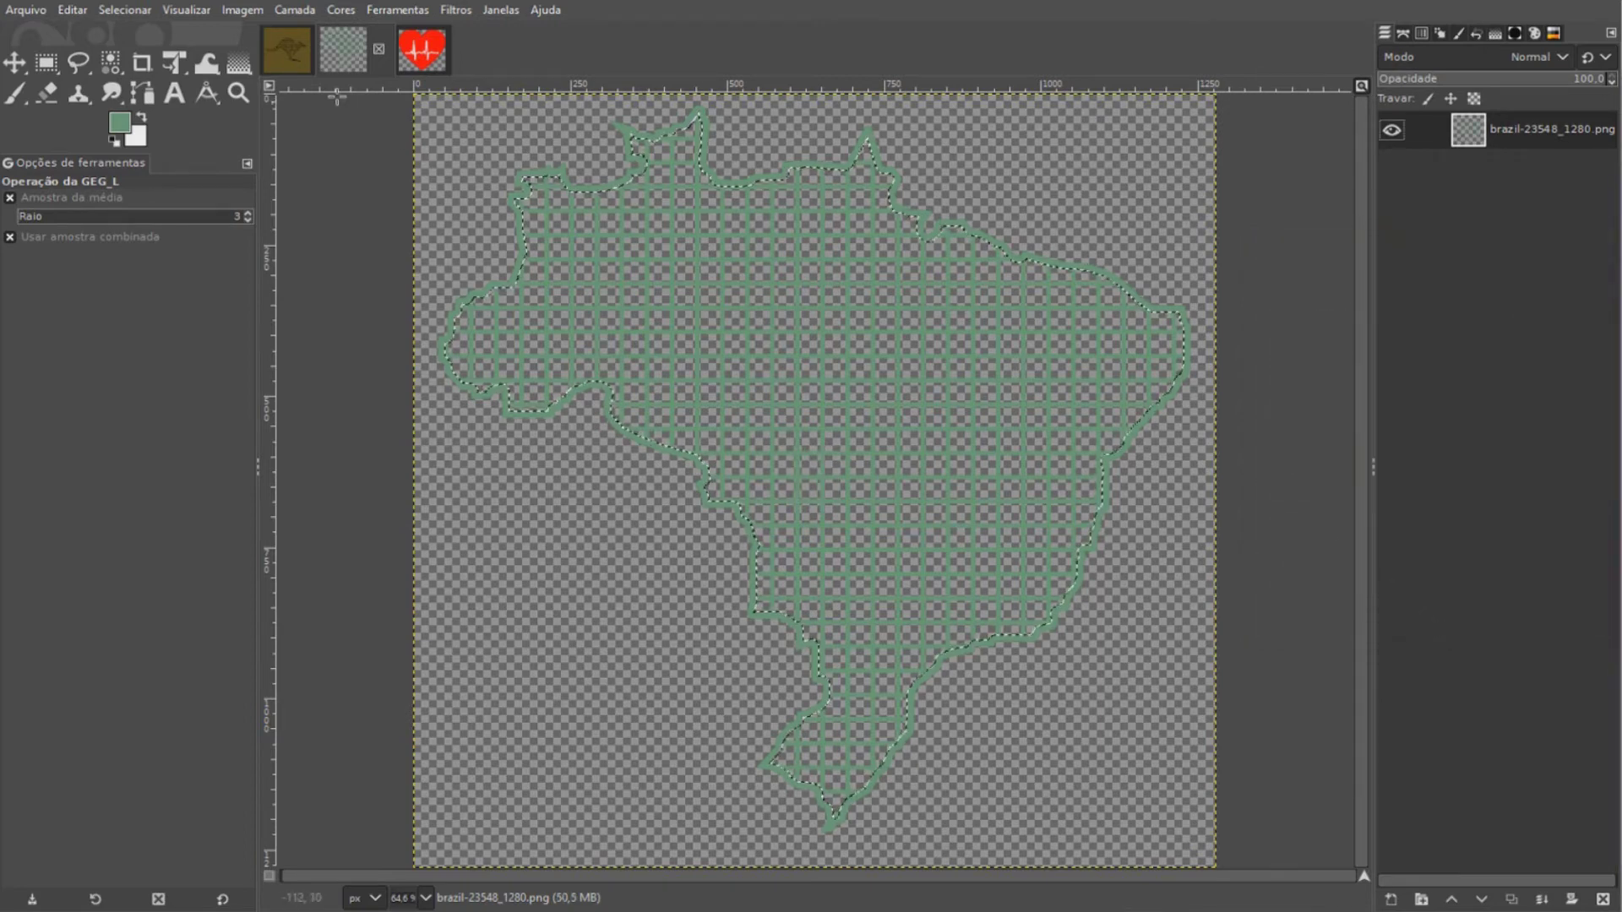
{"action": "left_click", "coordinate": [134, 10]}
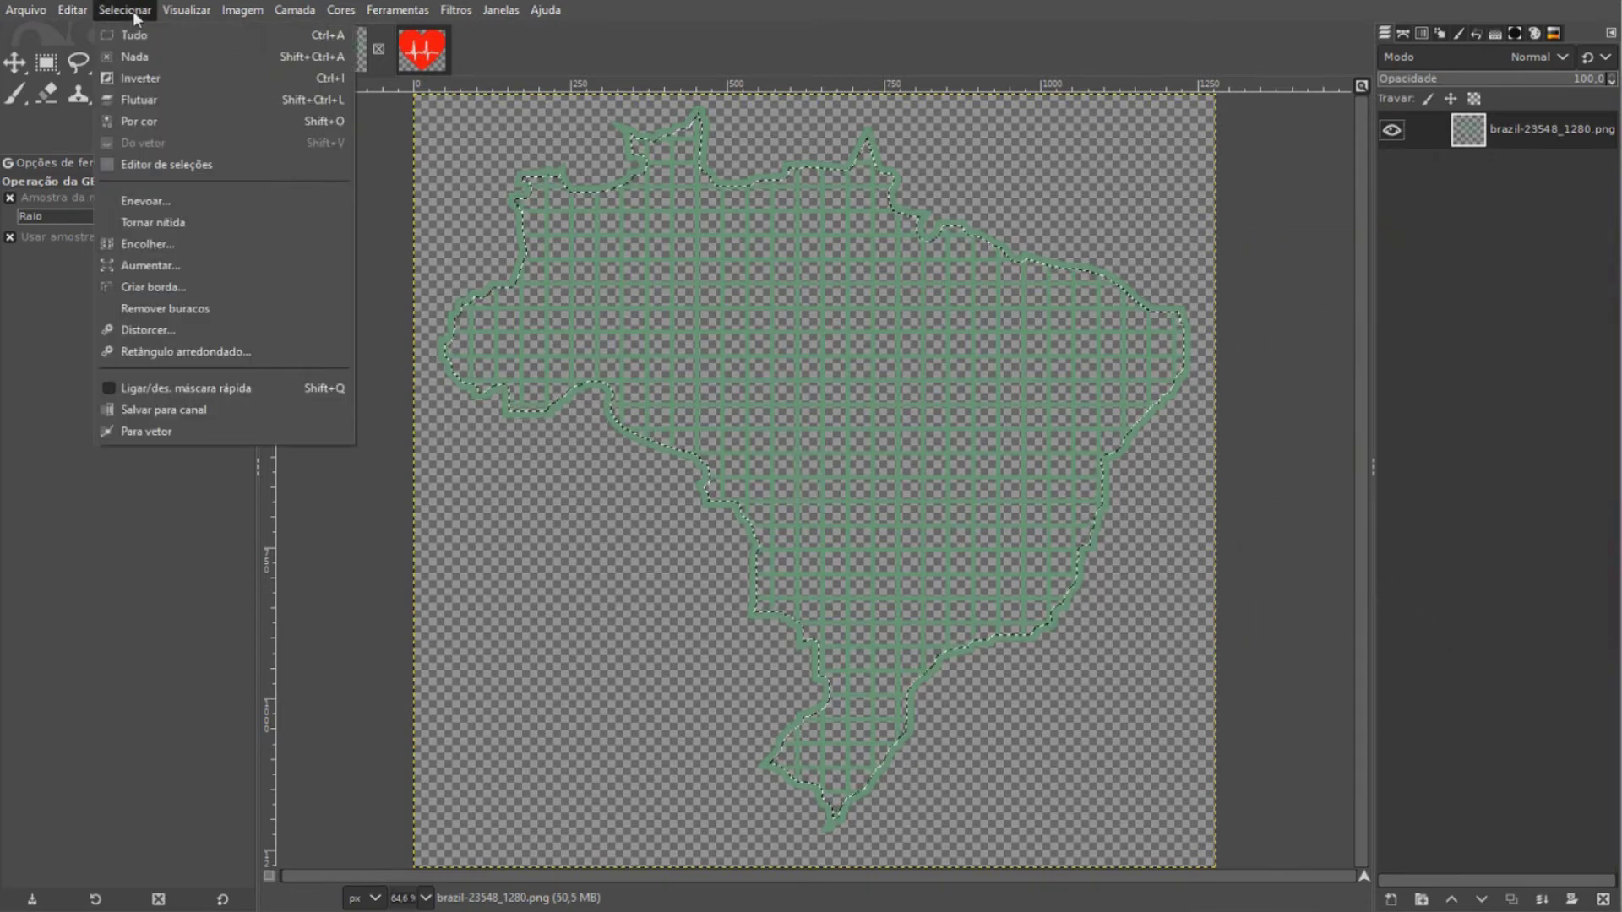
Deselect, then add a transparent layer 'Camada' placed below the Brazil map layer
{"action": "left_click", "coordinate": [143, 56]}
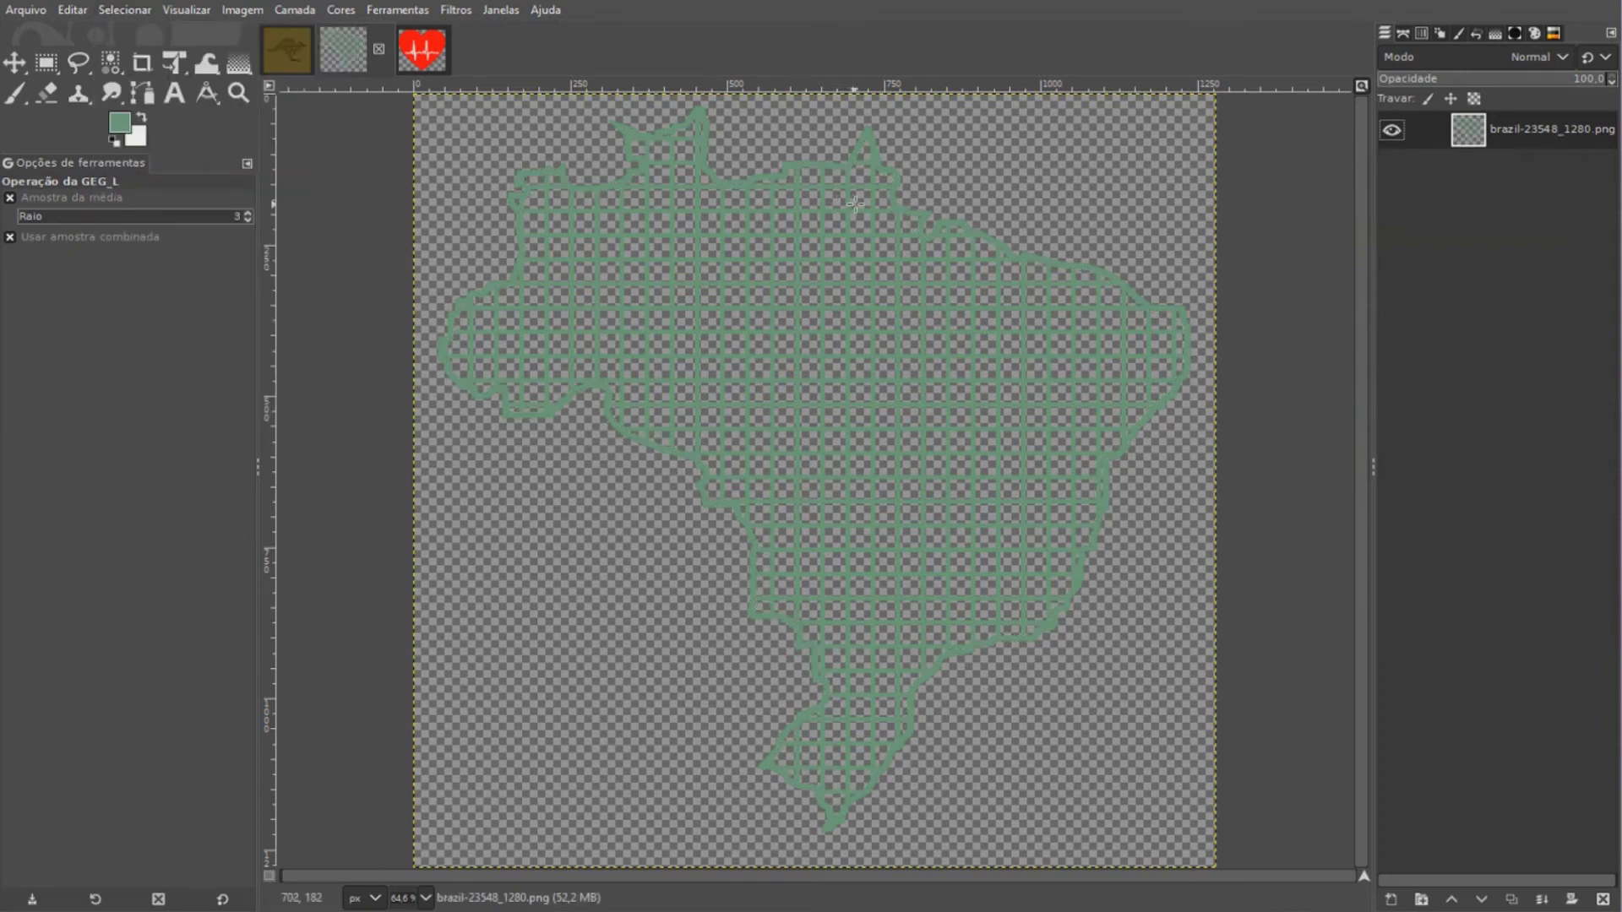
{"action": "right_click", "coordinate": [1495, 126]}
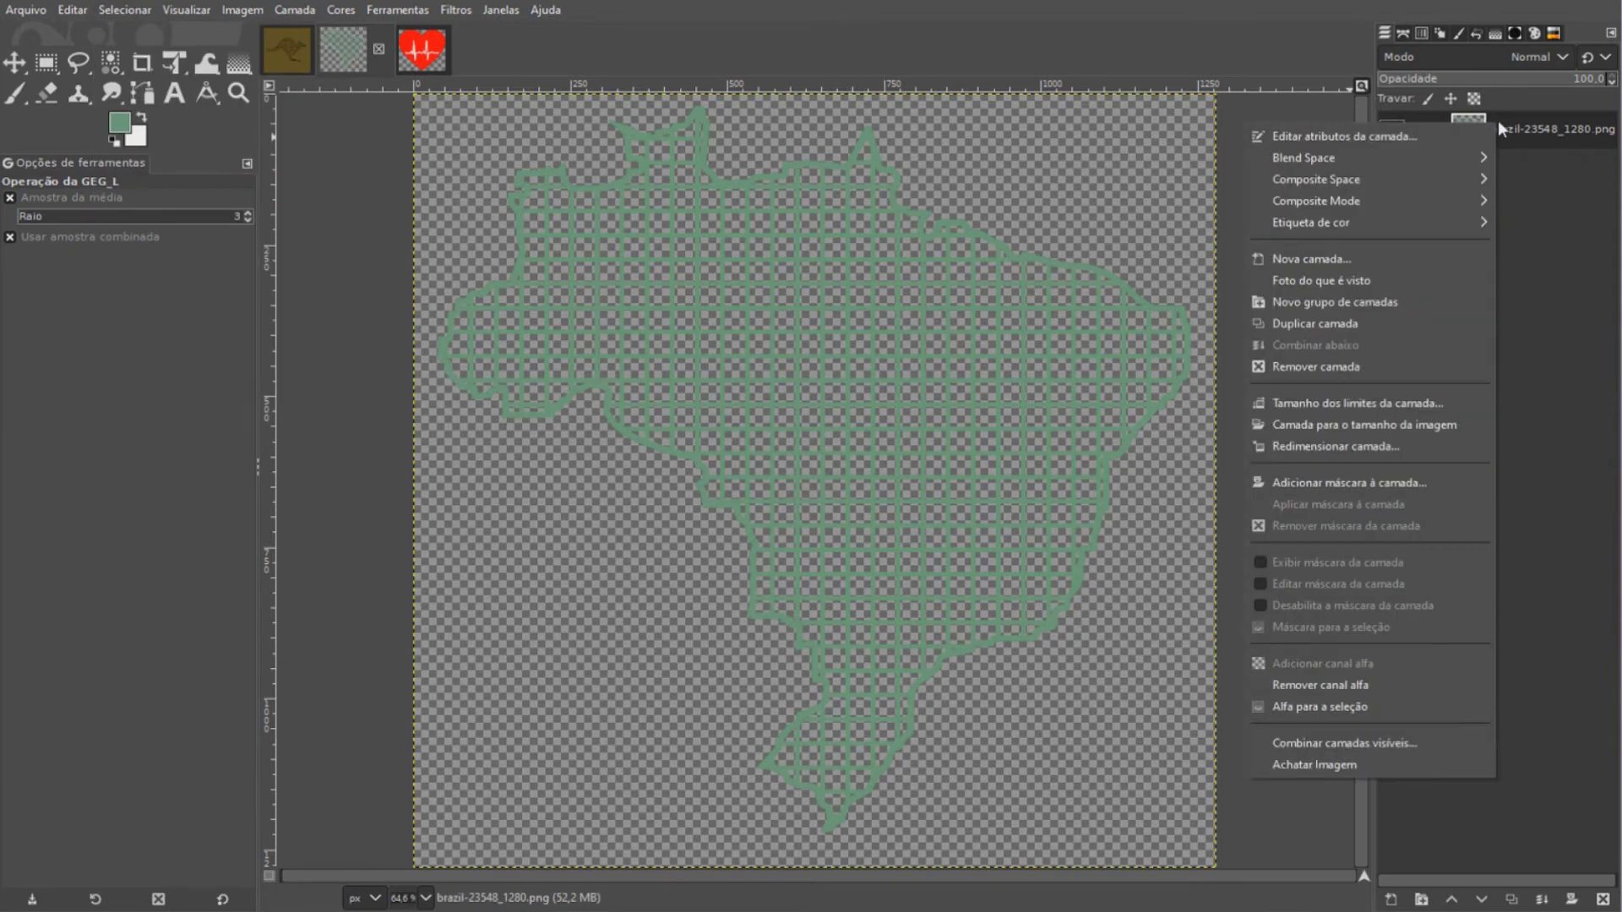
{"action": "left_click", "coordinate": [1389, 257]}
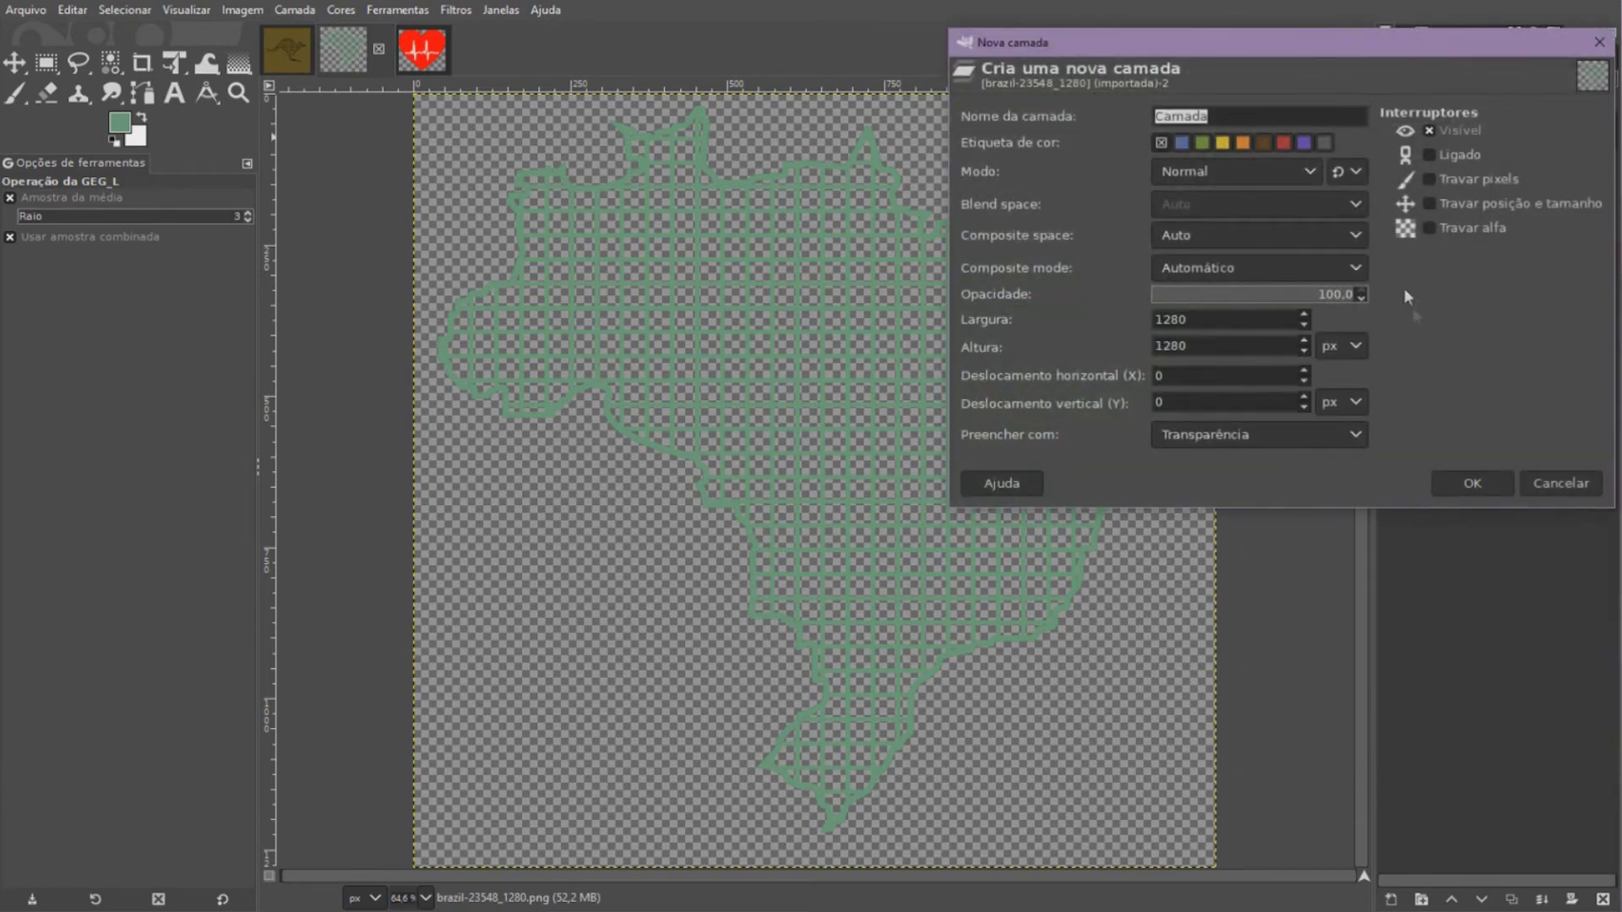
{"action": "left_click", "coordinate": [1470, 484]}
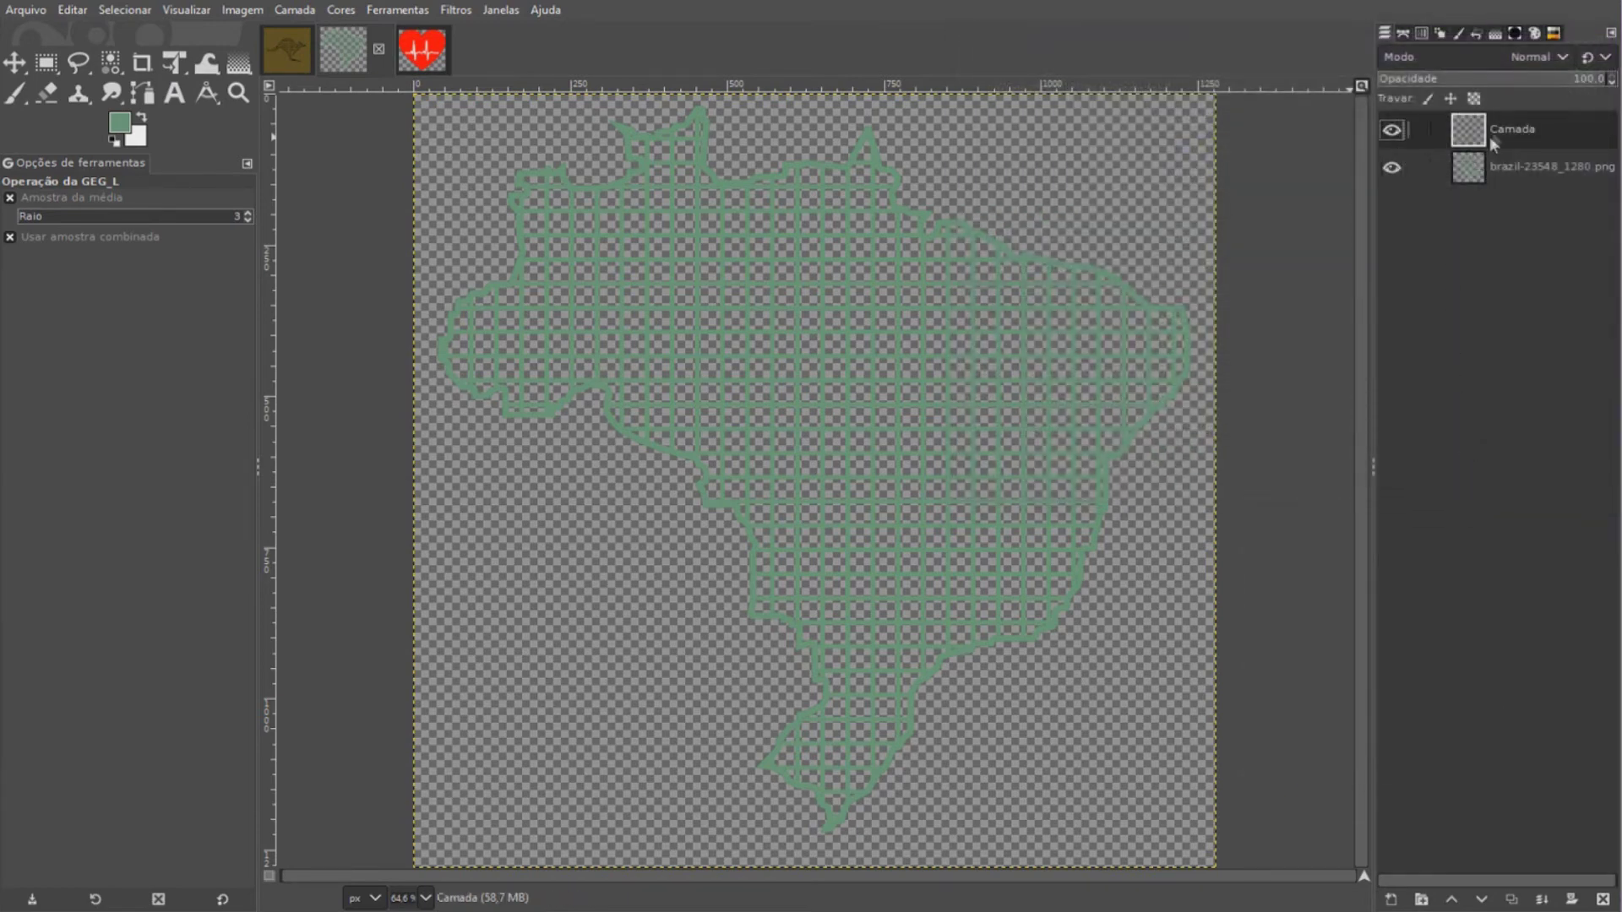
{"action": "left_click_drag", "start_coordinate": [1498, 125], "coordinate": [1499, 179]}
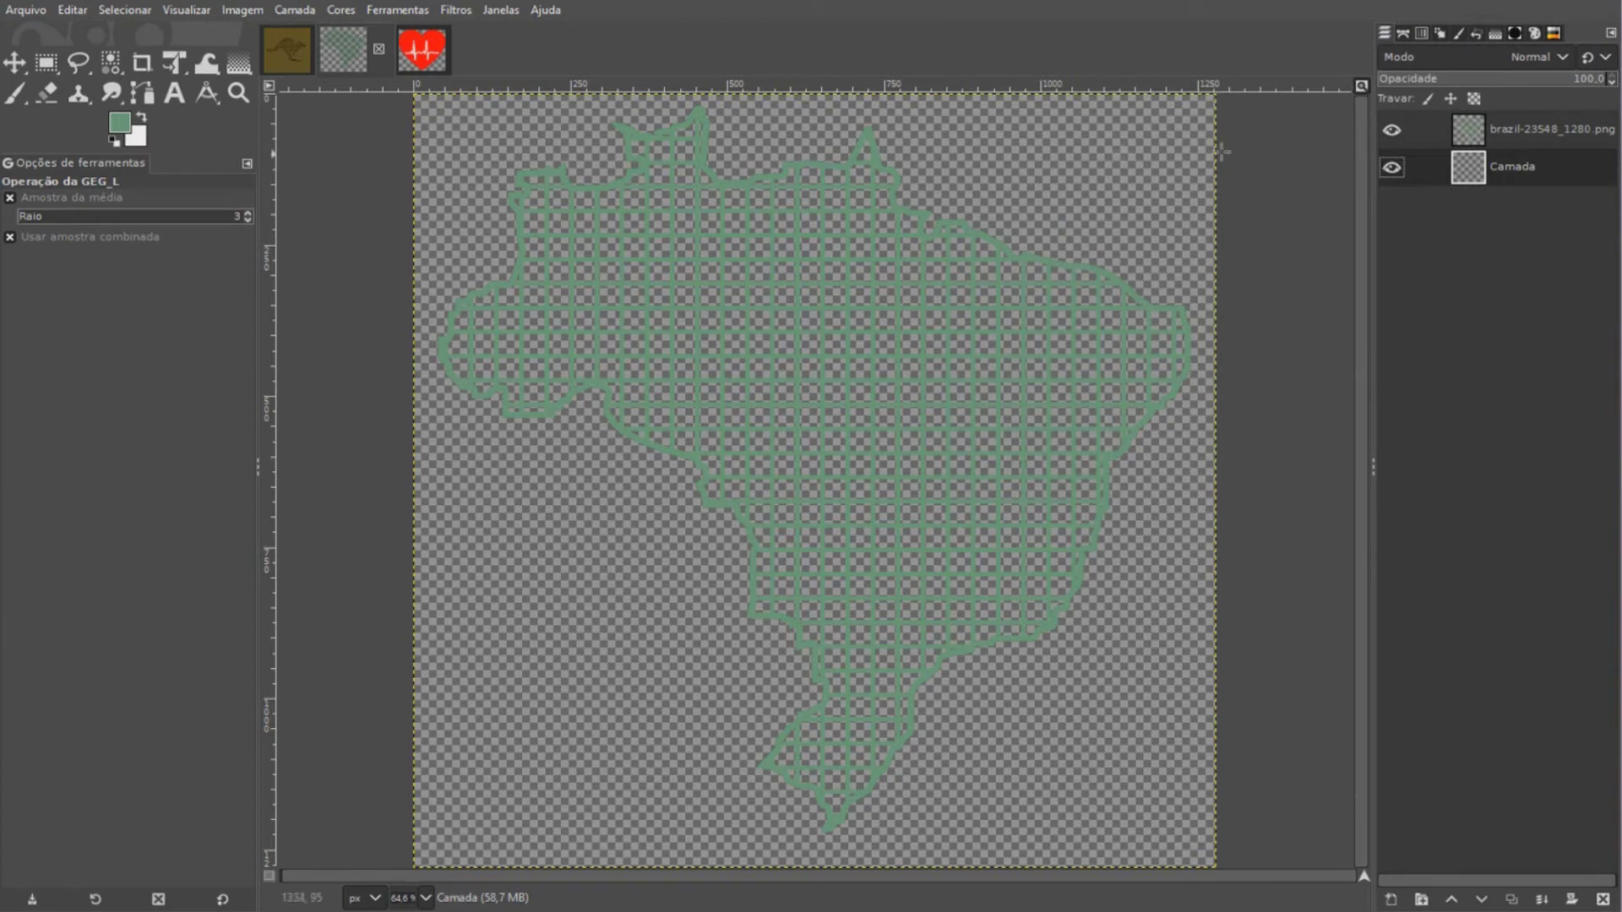
Fill the Camada layer with yellow-green d6fc00 as the Brazil map background
{"action": "left_click", "coordinate": [118, 127]}
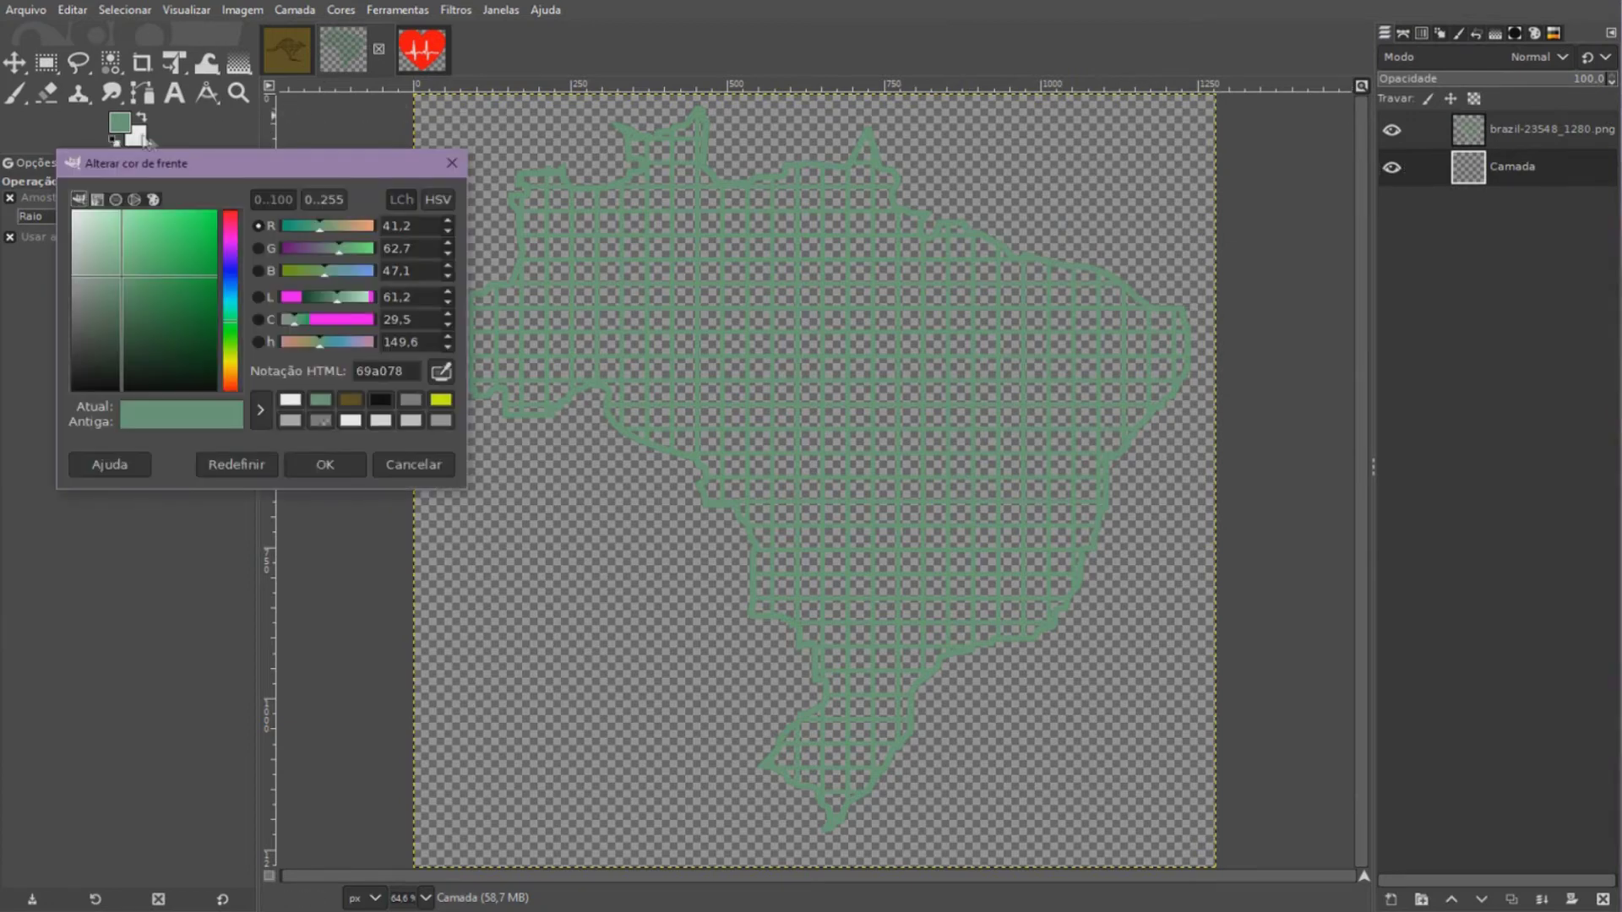
{"action": "left_click", "coordinate": [441, 404]}
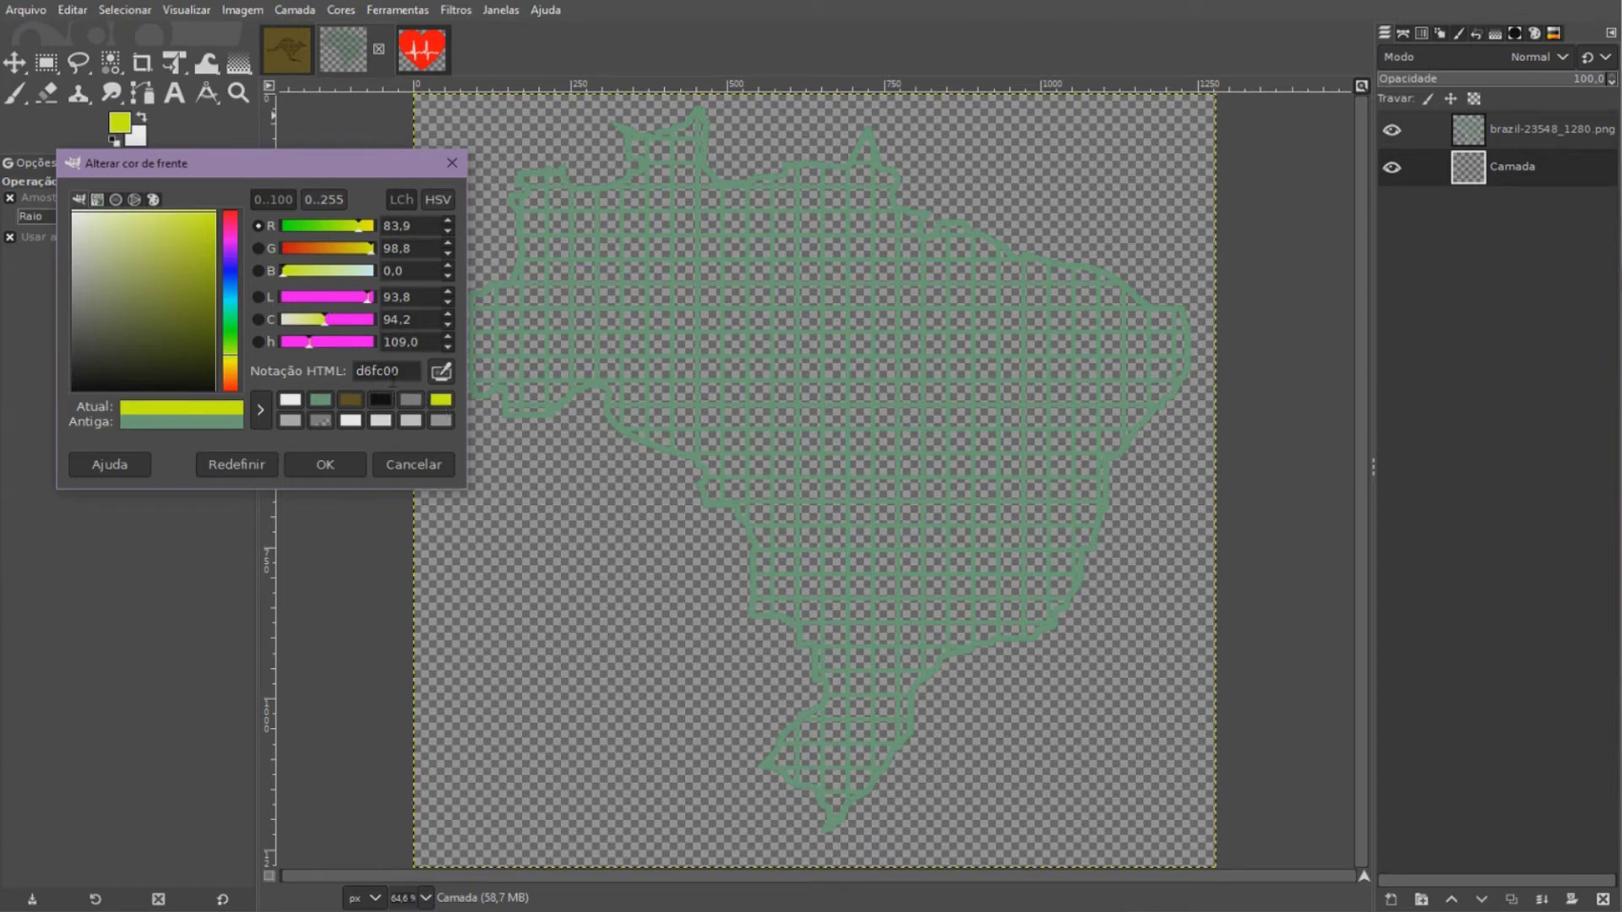
{"action": "left_click", "coordinate": [328, 463]}
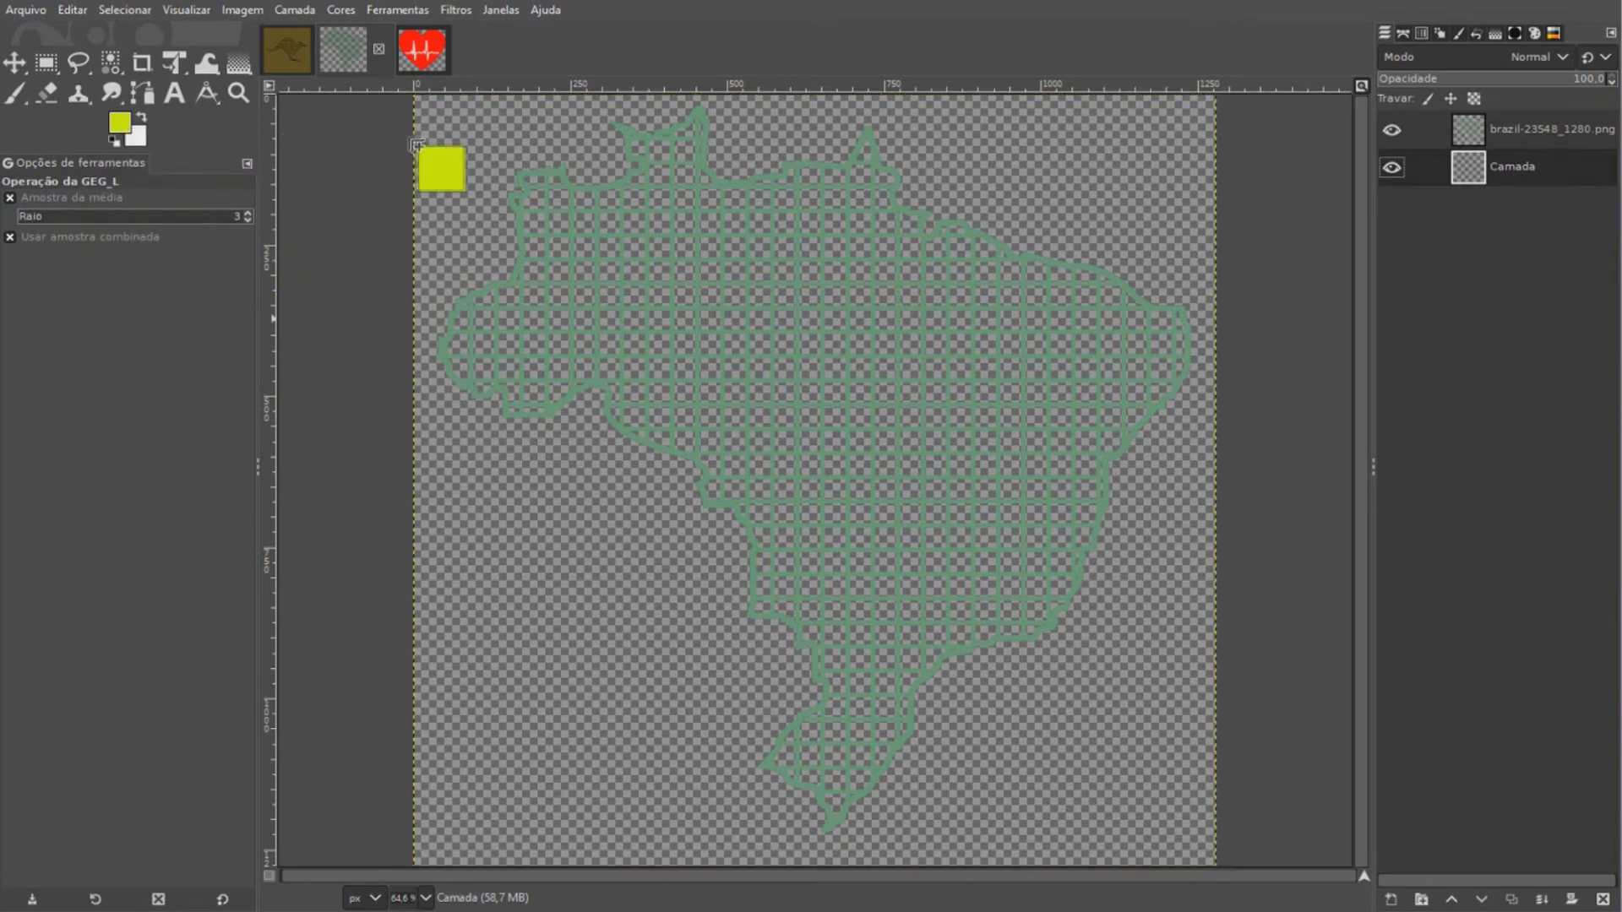
{"action": "left_click_drag", "start_coordinate": [121, 135], "coordinate": [428, 146]}
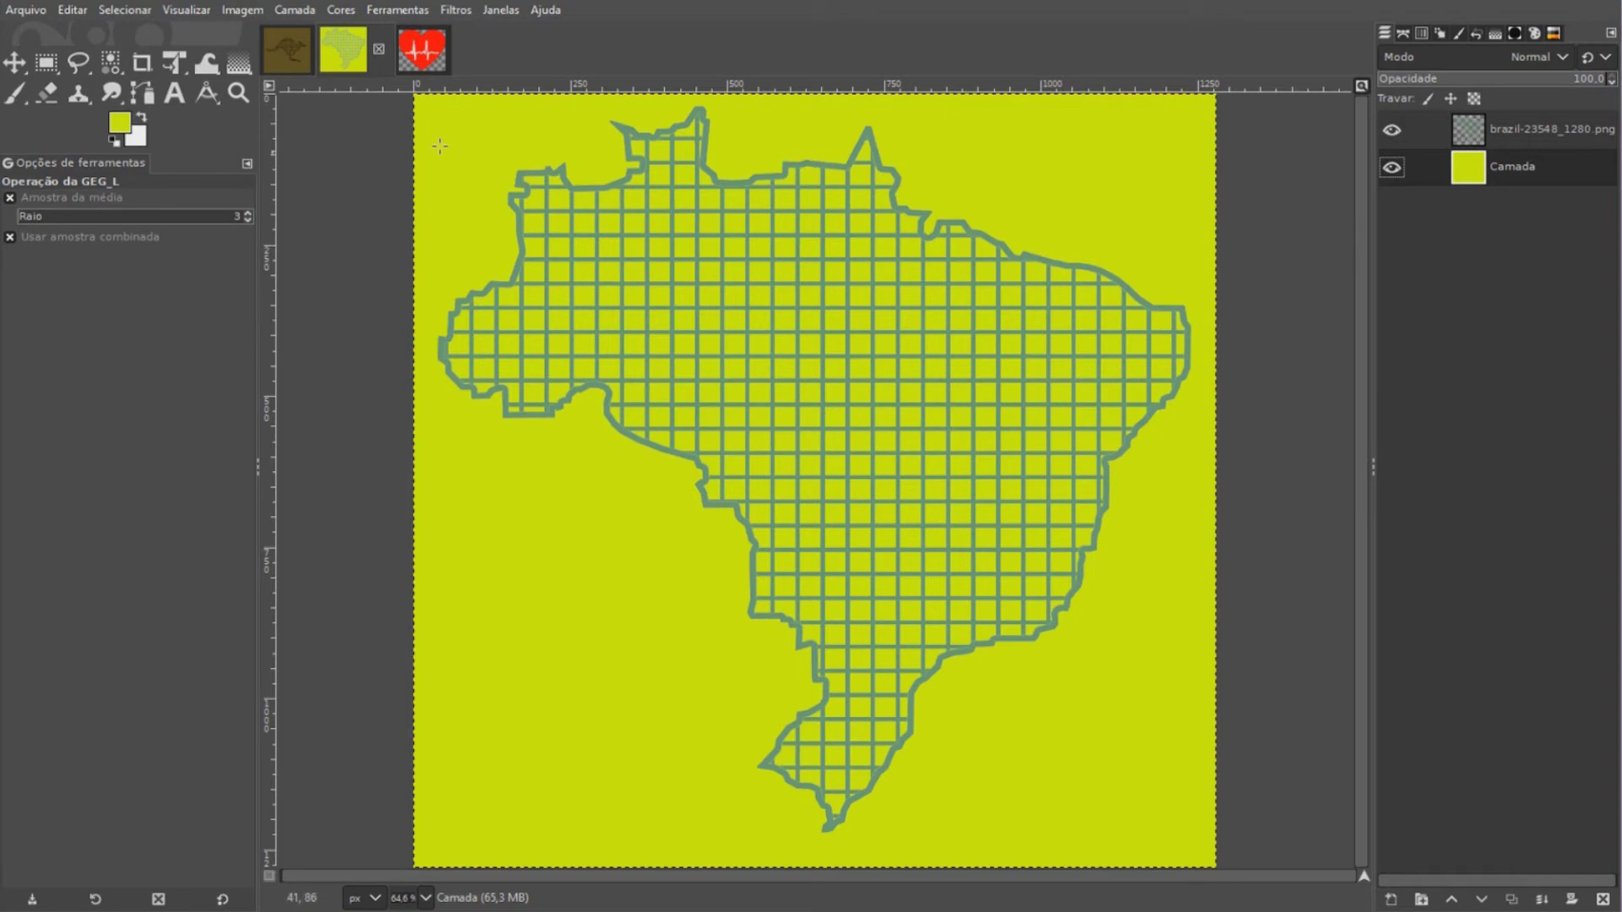
{"action": "key", "text": "shift+o"}
{"action": "left_click", "coordinate": [430, 58]}
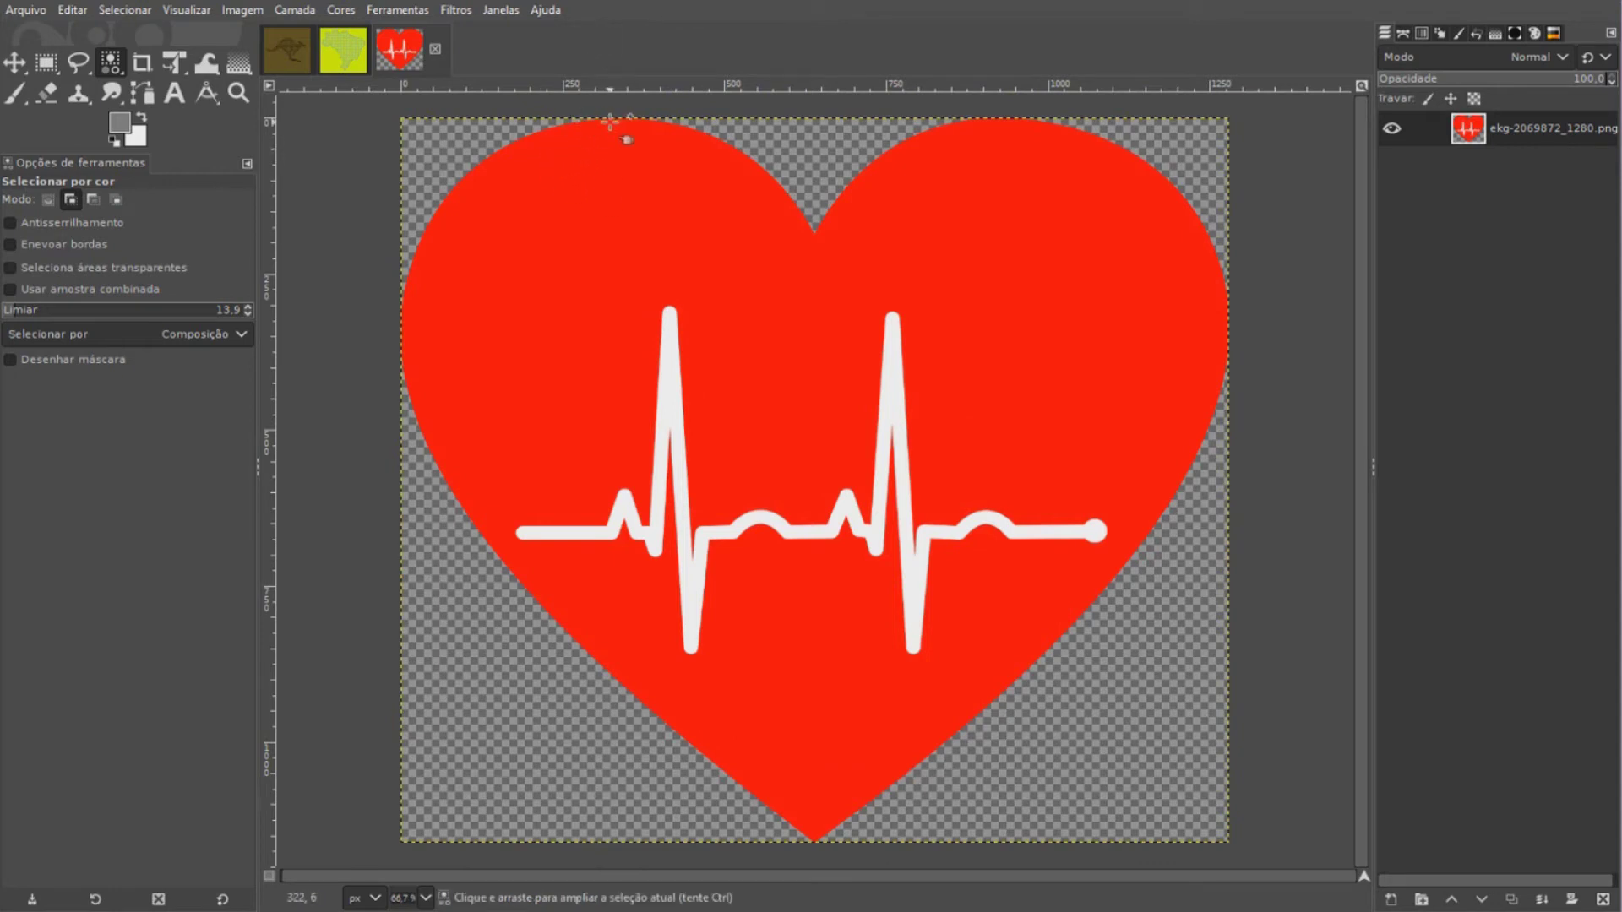
Scale the heart layer down slightly and move it up with Unified Transform
{"action": "right_click", "coordinate": [1499, 142]}
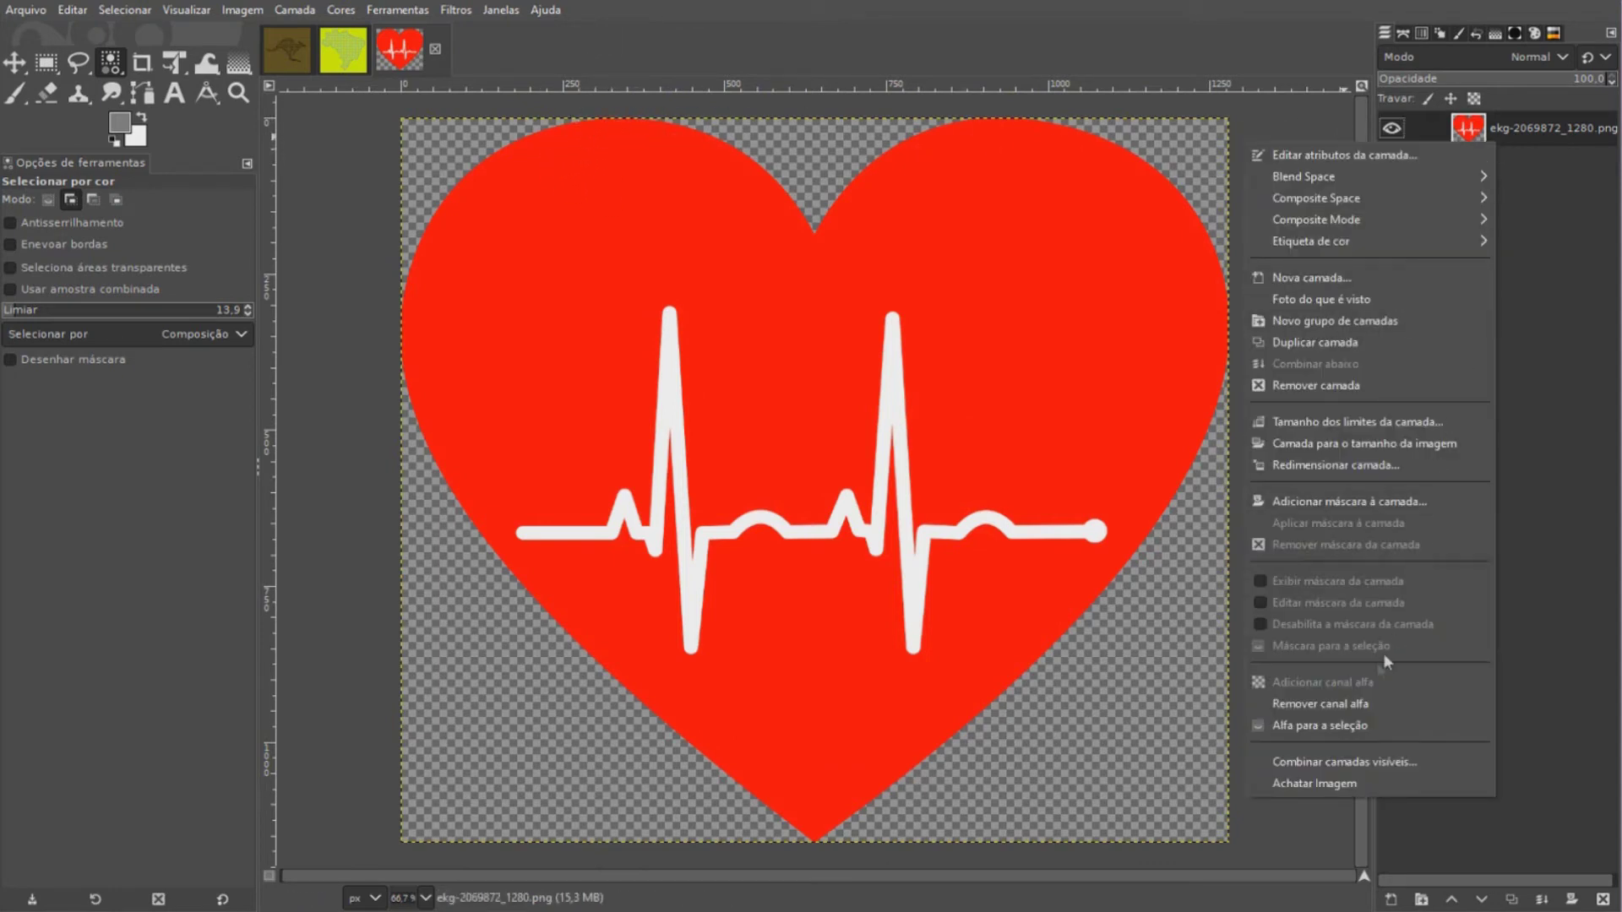
{"action": "left_click", "coordinate": [1499, 130]}
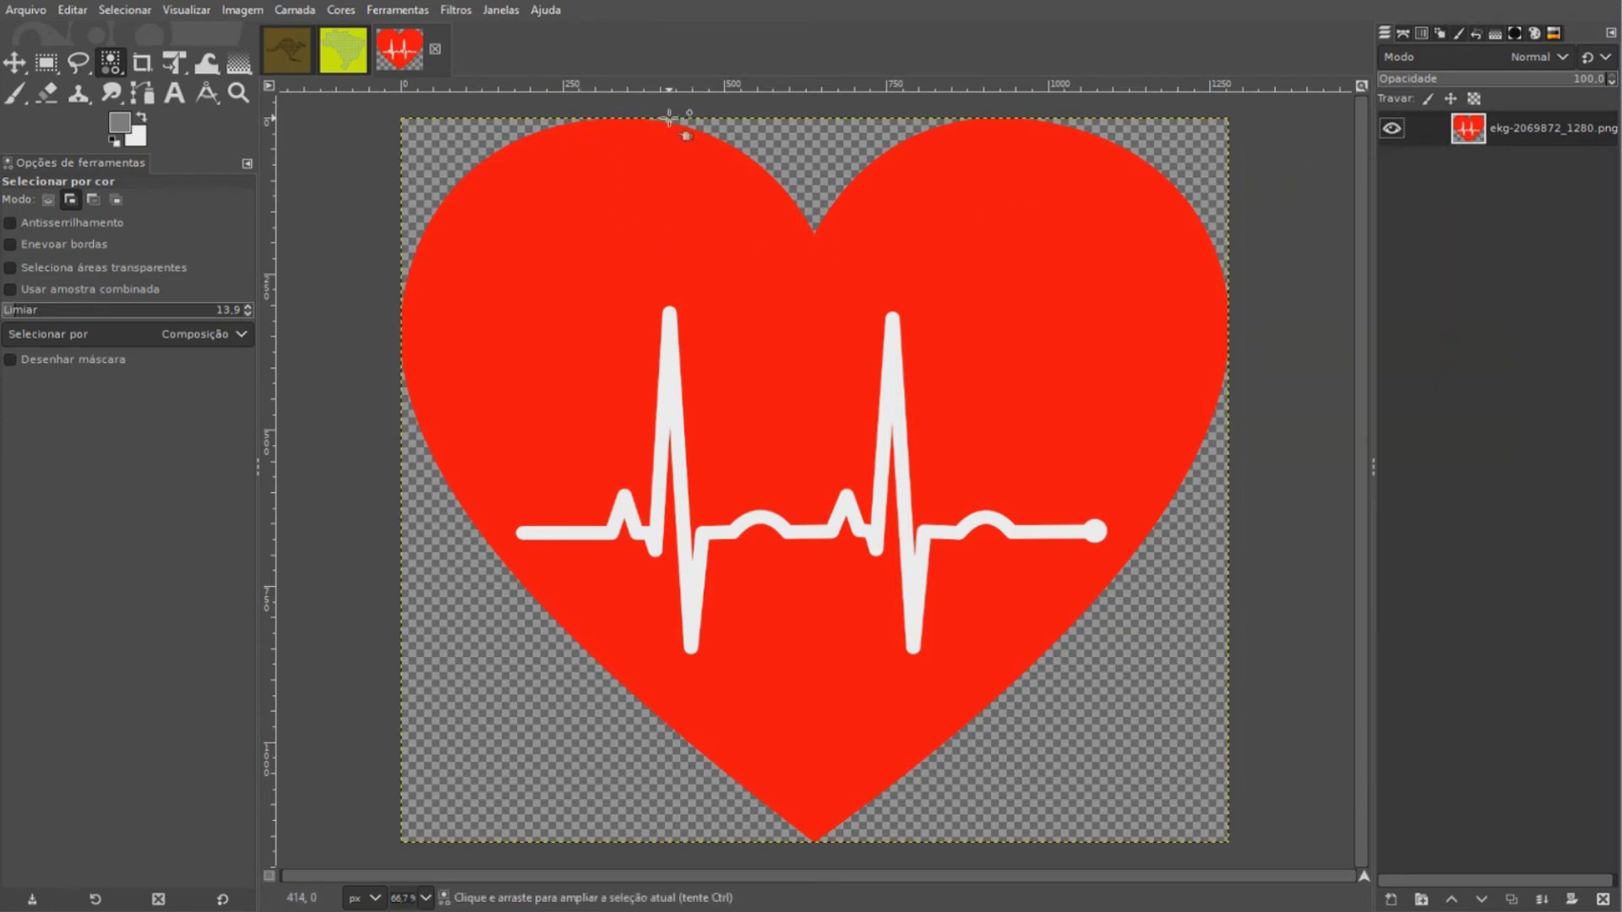
{"action": "left_click", "coordinate": [169, 65]}
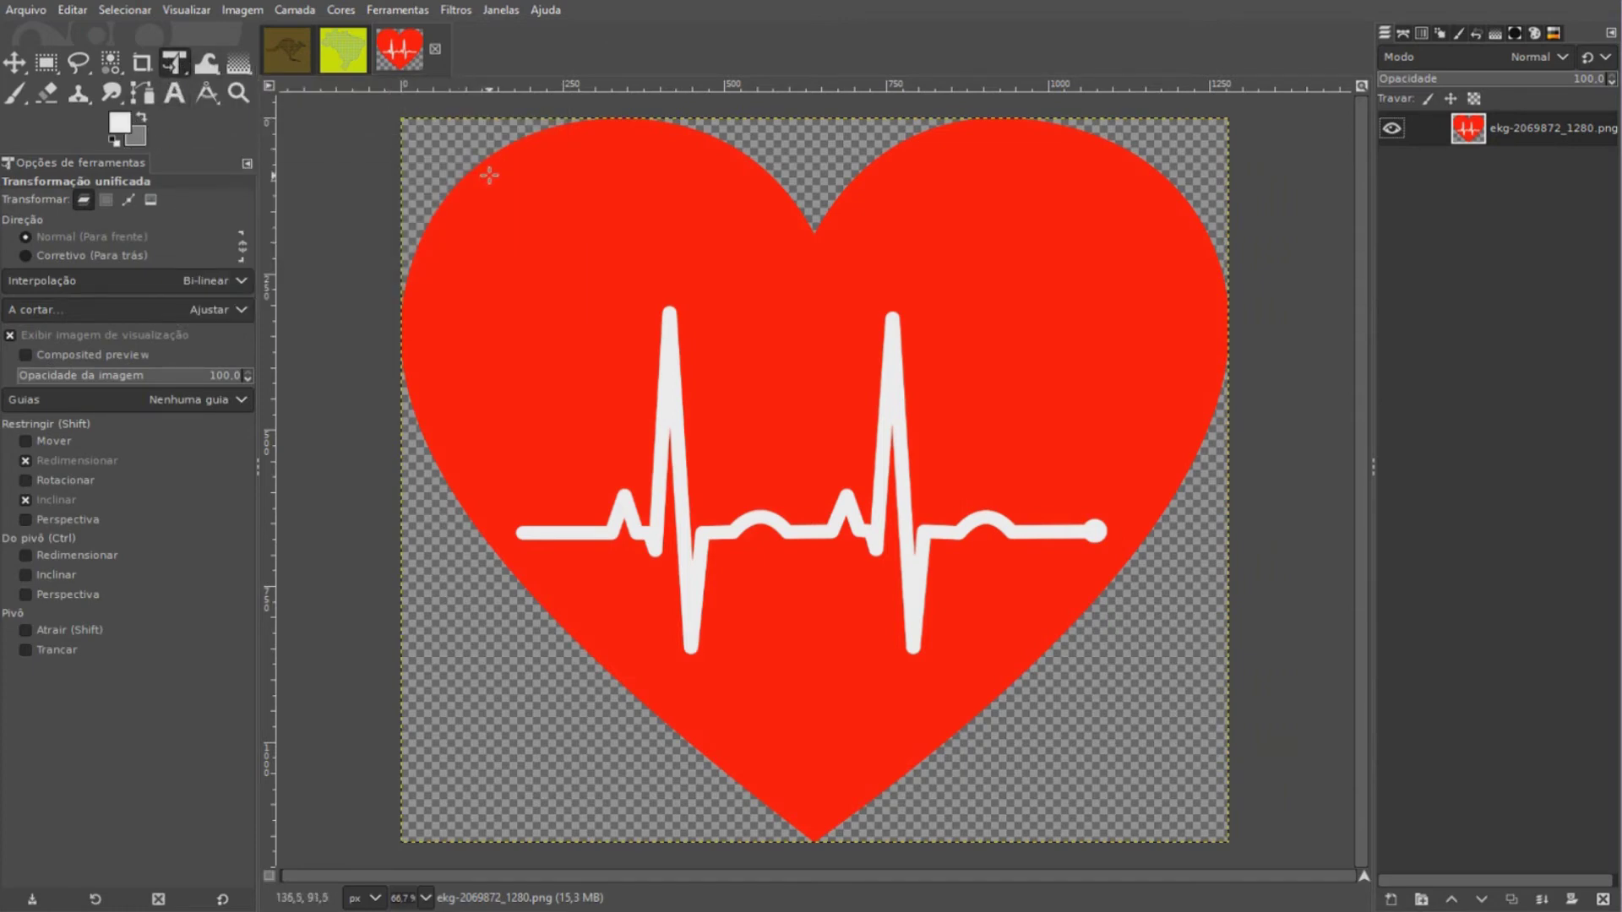
{"action": "left_click", "coordinate": [467, 150]}
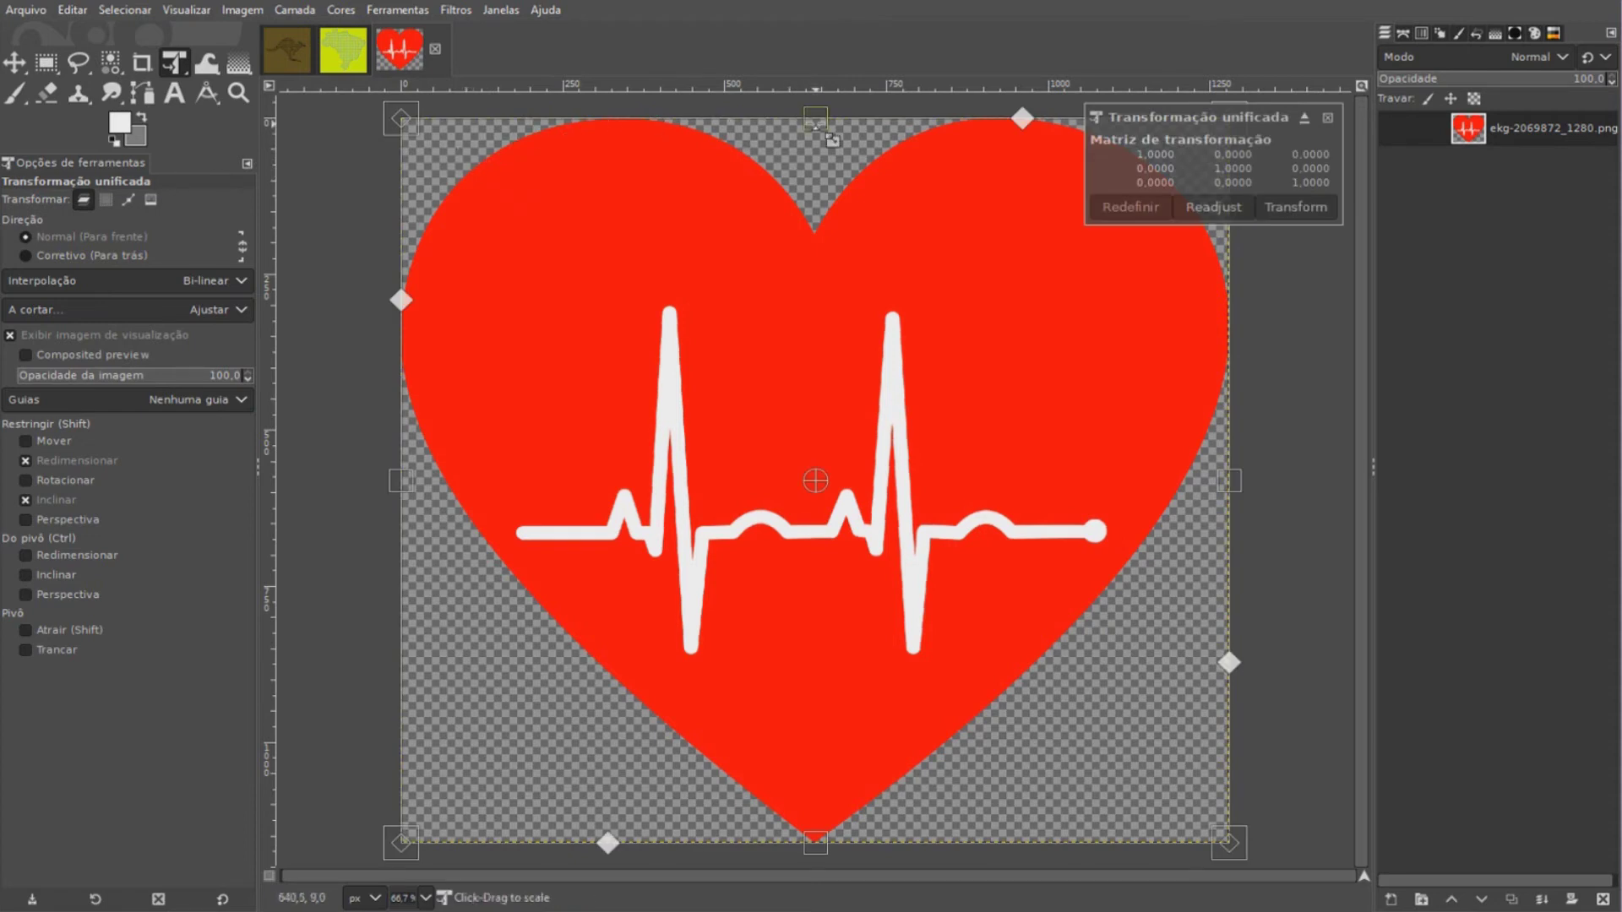
{"action": "left_click_drag", "start_coordinate": [830, 137], "coordinate": [832, 187]}
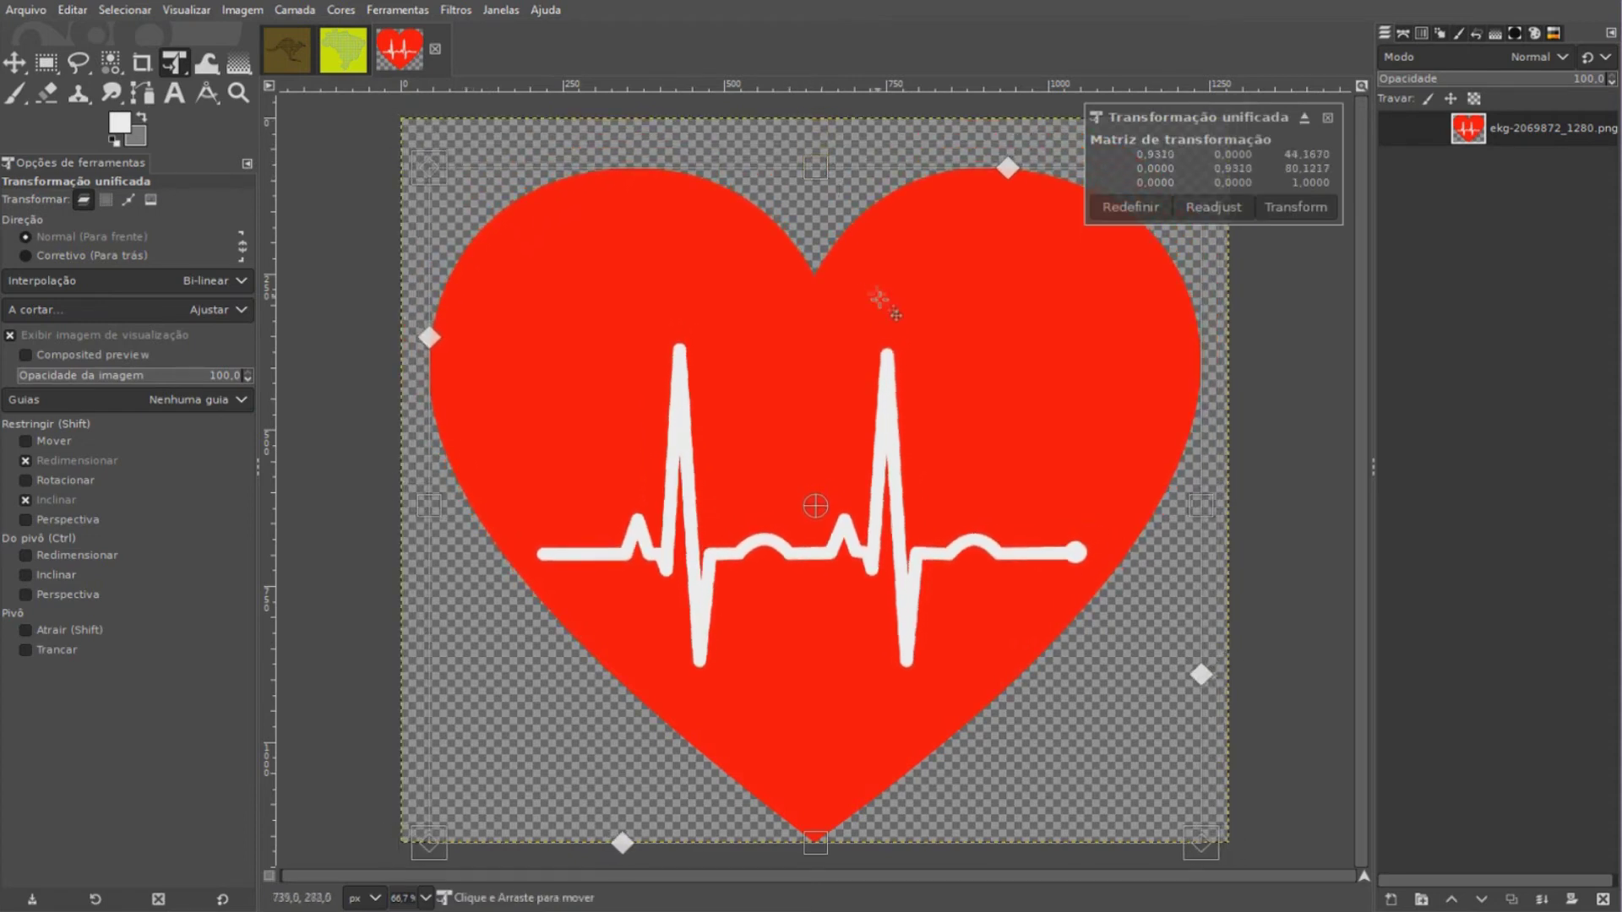
{"action": "left_click_drag", "start_coordinate": [876, 295], "coordinate": [872, 281]}
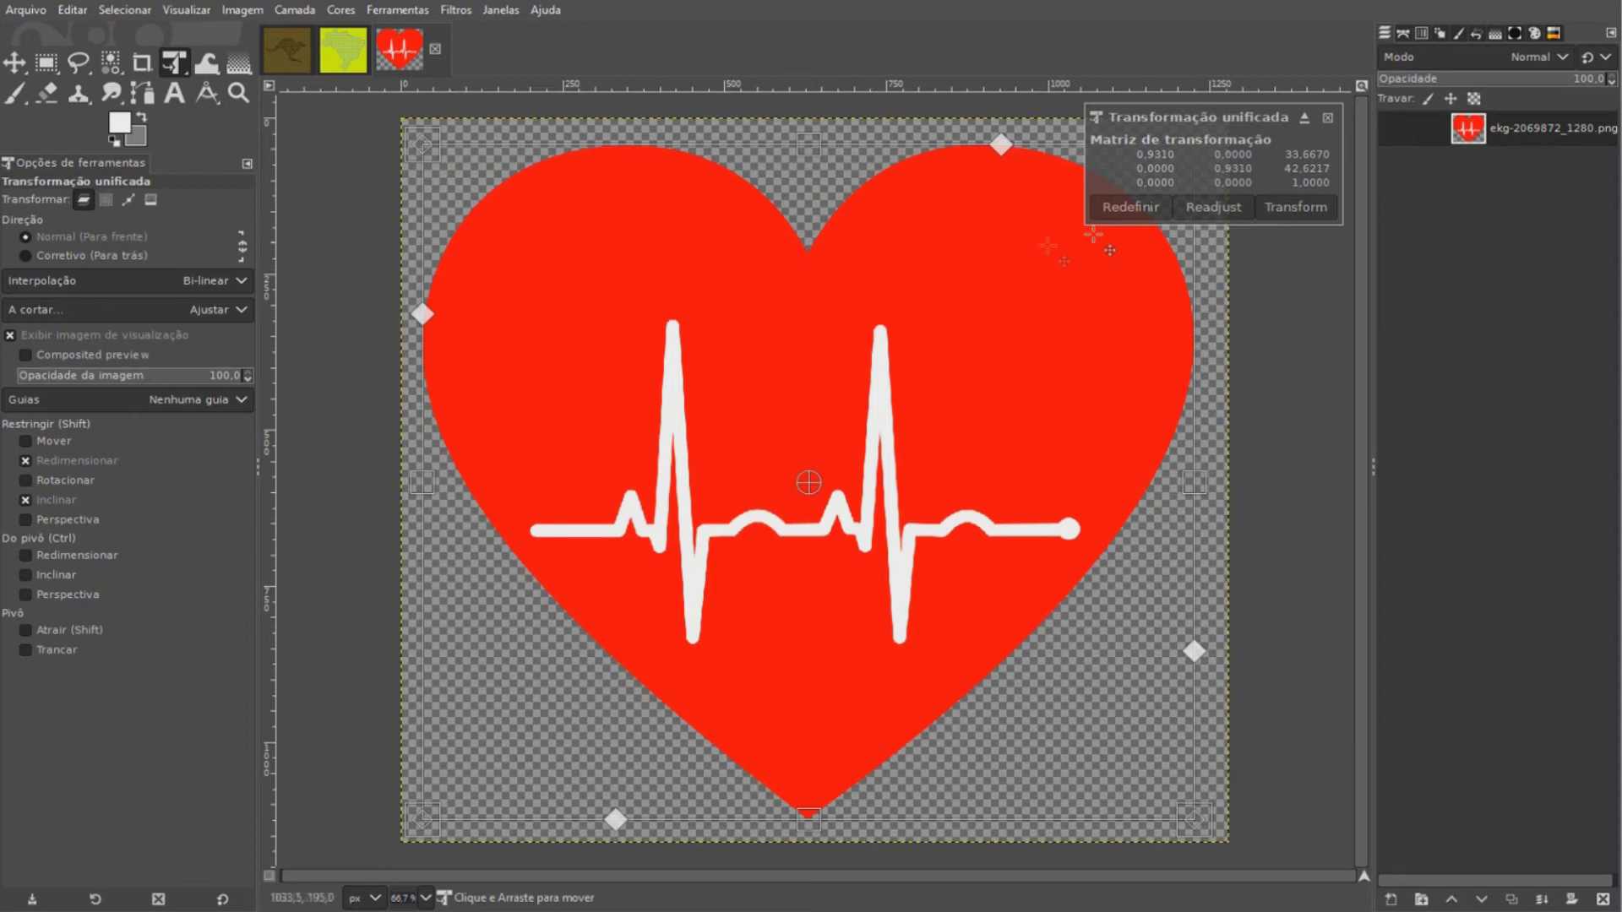
{"action": "left_click", "coordinate": [1292, 206]}
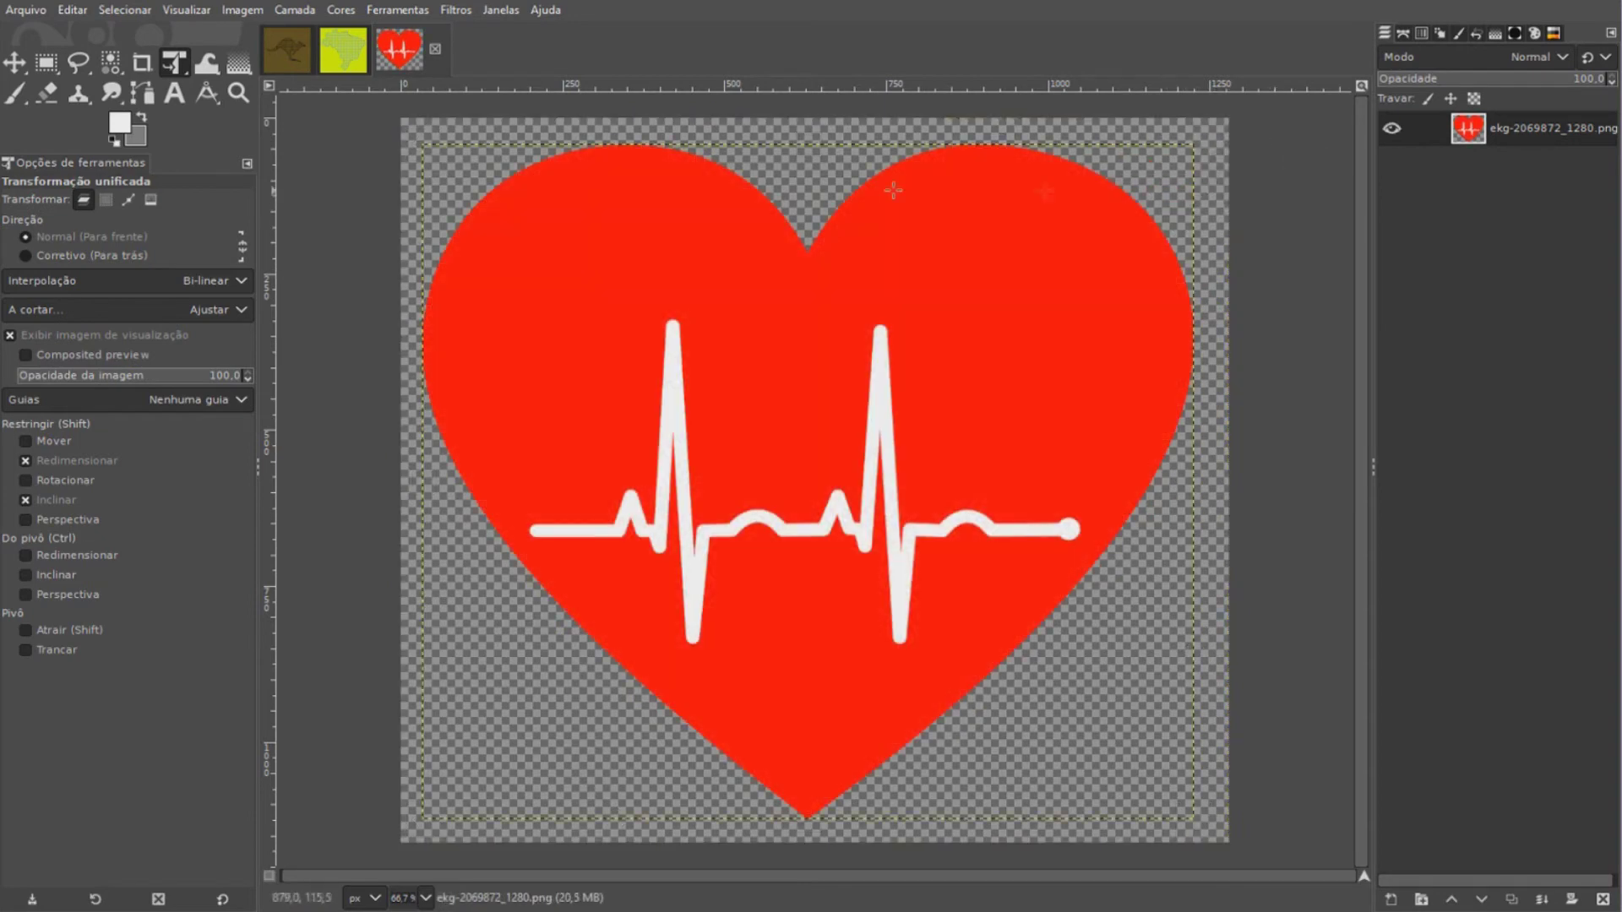
Extend the heart layer to the full image size
{"action": "right_click", "coordinate": [451, 165]}
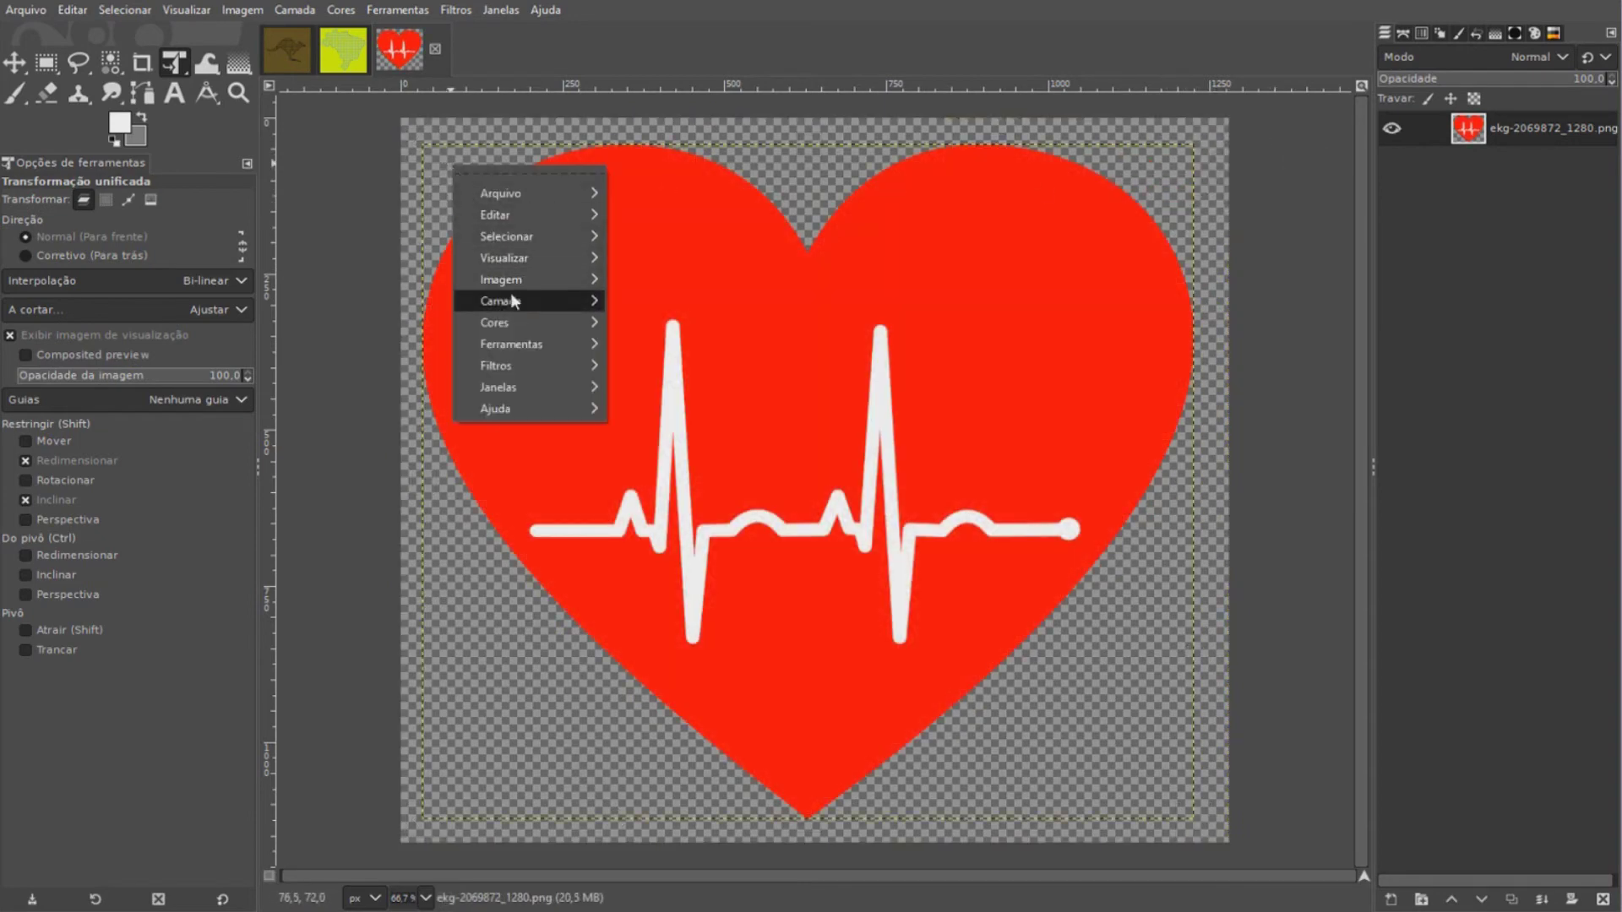
{"action": "mouse_move", "coordinate": [520, 301]}
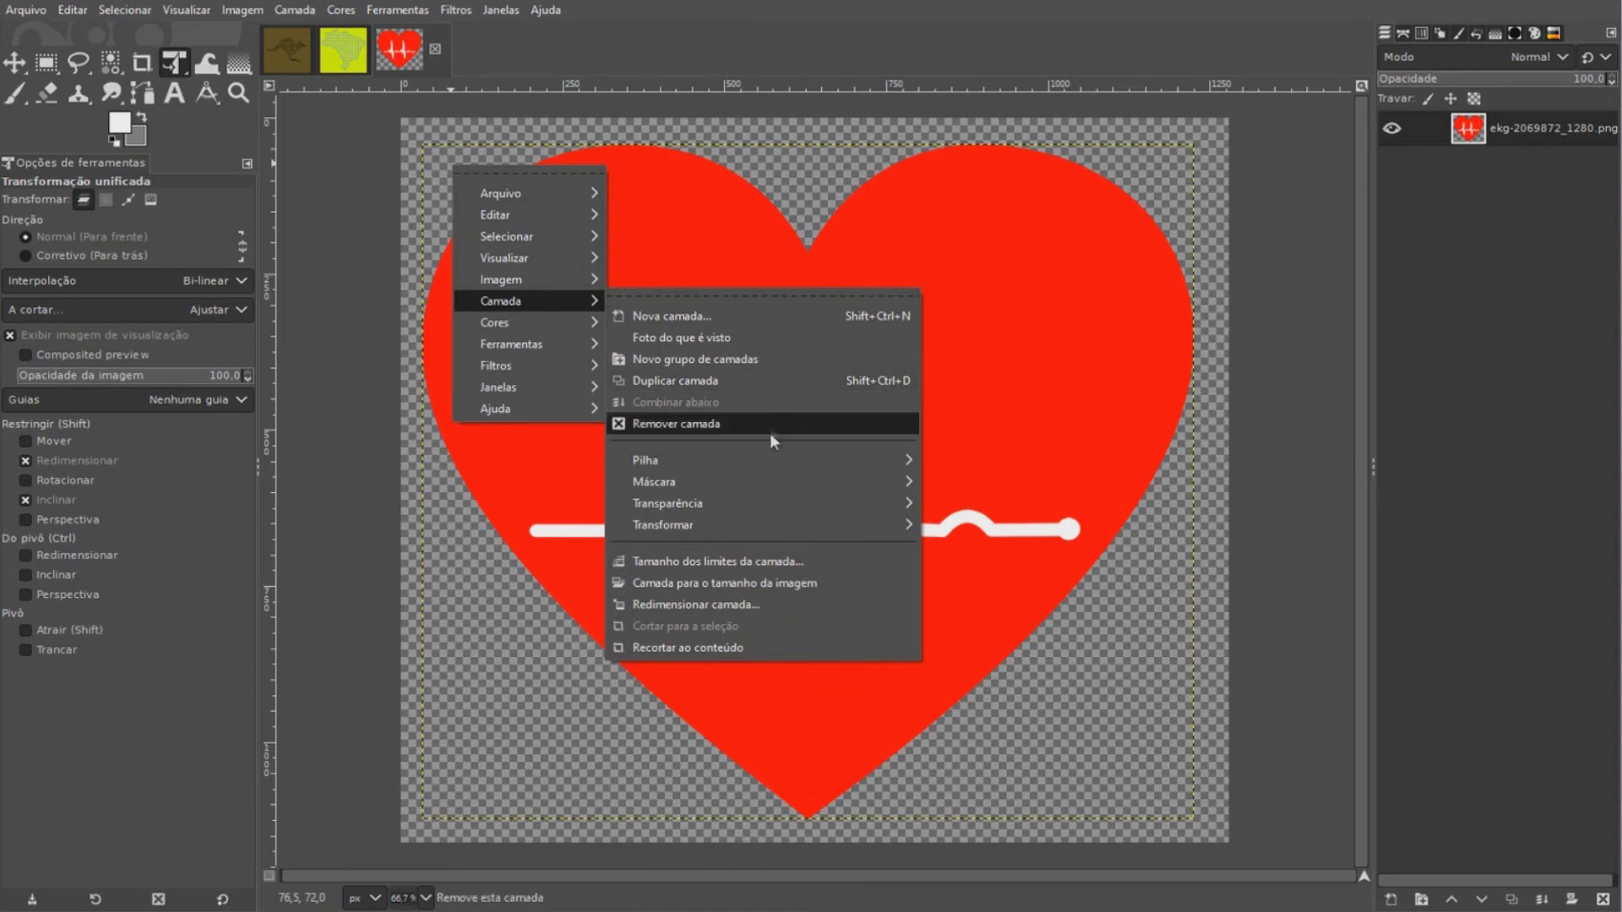
{"action": "left_click", "coordinate": [784, 581]}
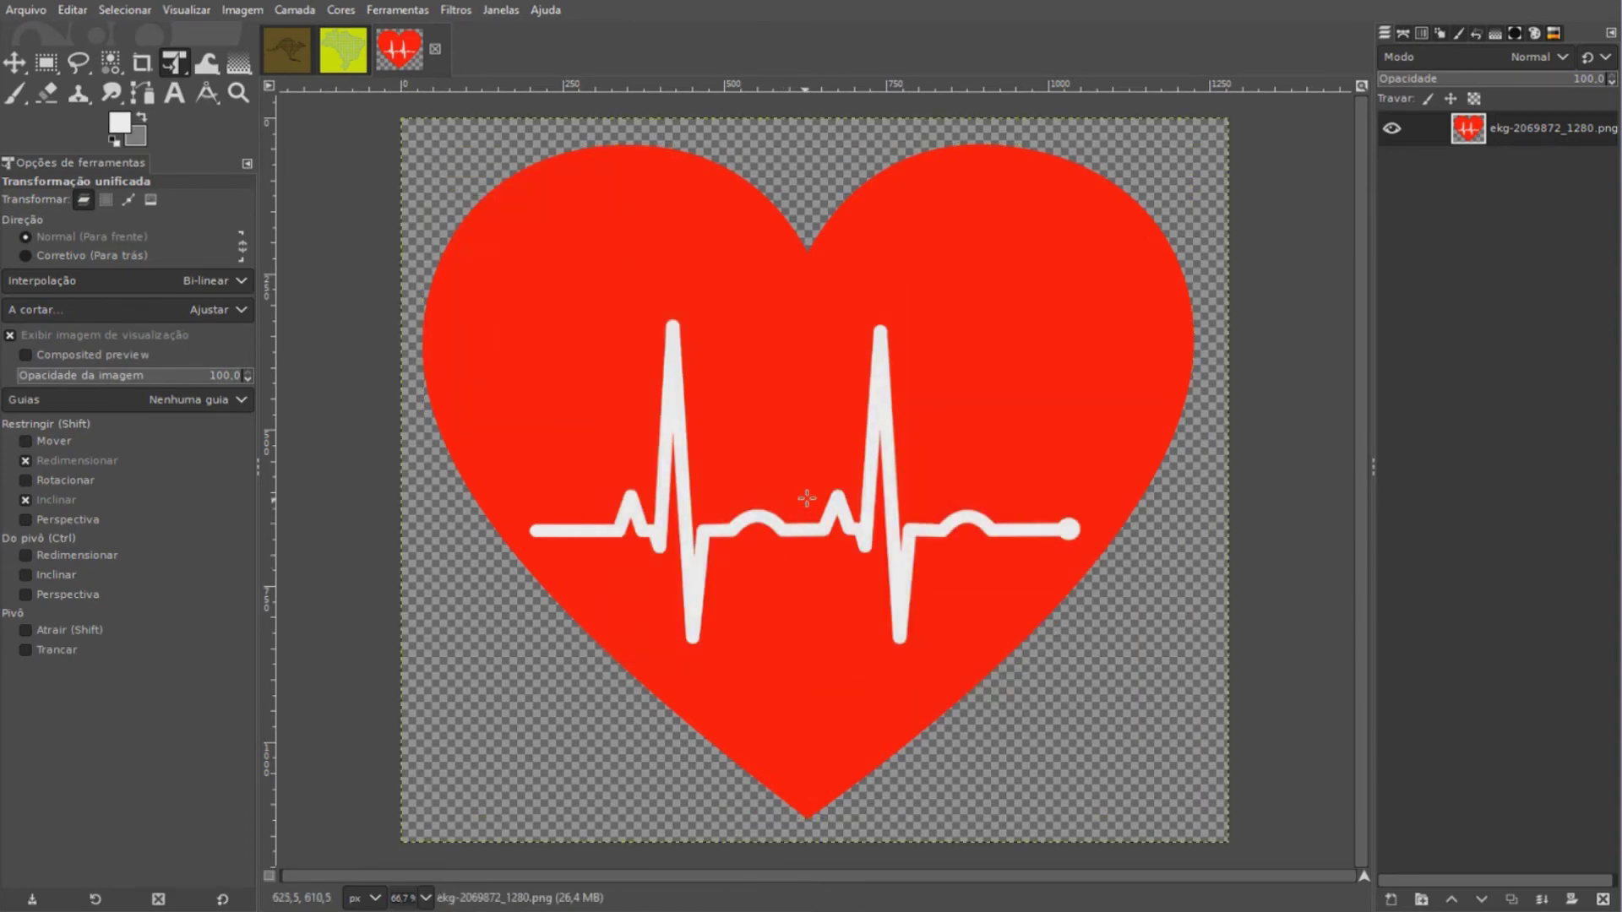
{"action": "left_click", "coordinate": [110, 62]}
Select the red heart by colour, shrink the selection 10 px, and delete the interior
{"action": "left_click", "coordinate": [570, 235]}
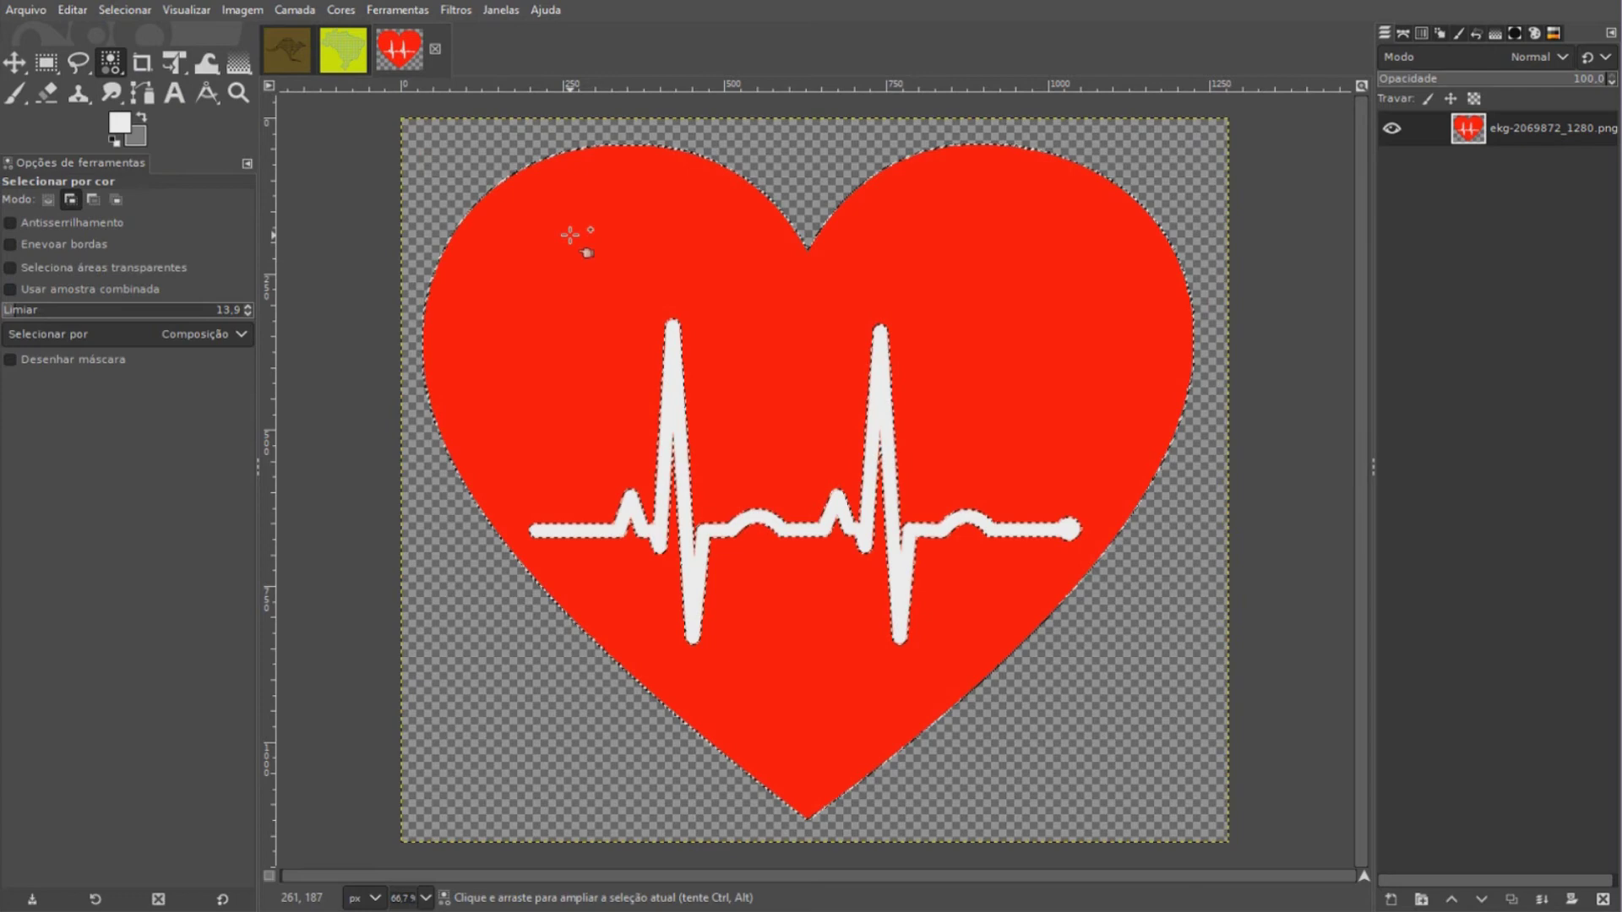
{"action": "left_click", "coordinate": [126, 10]}
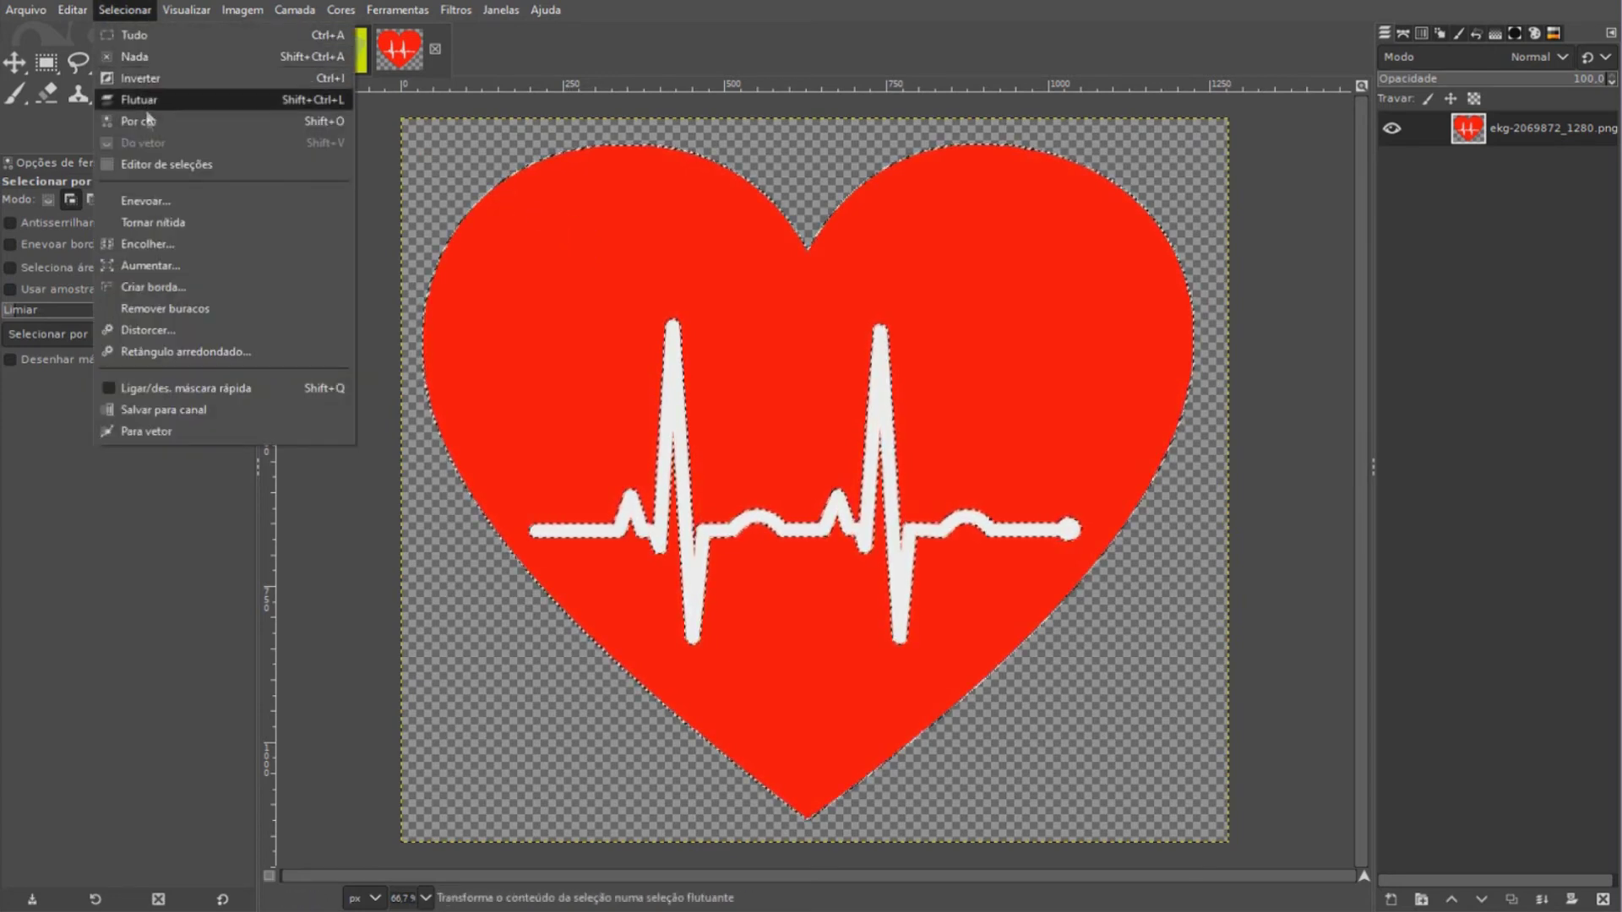
{"action": "left_click", "coordinate": [148, 243]}
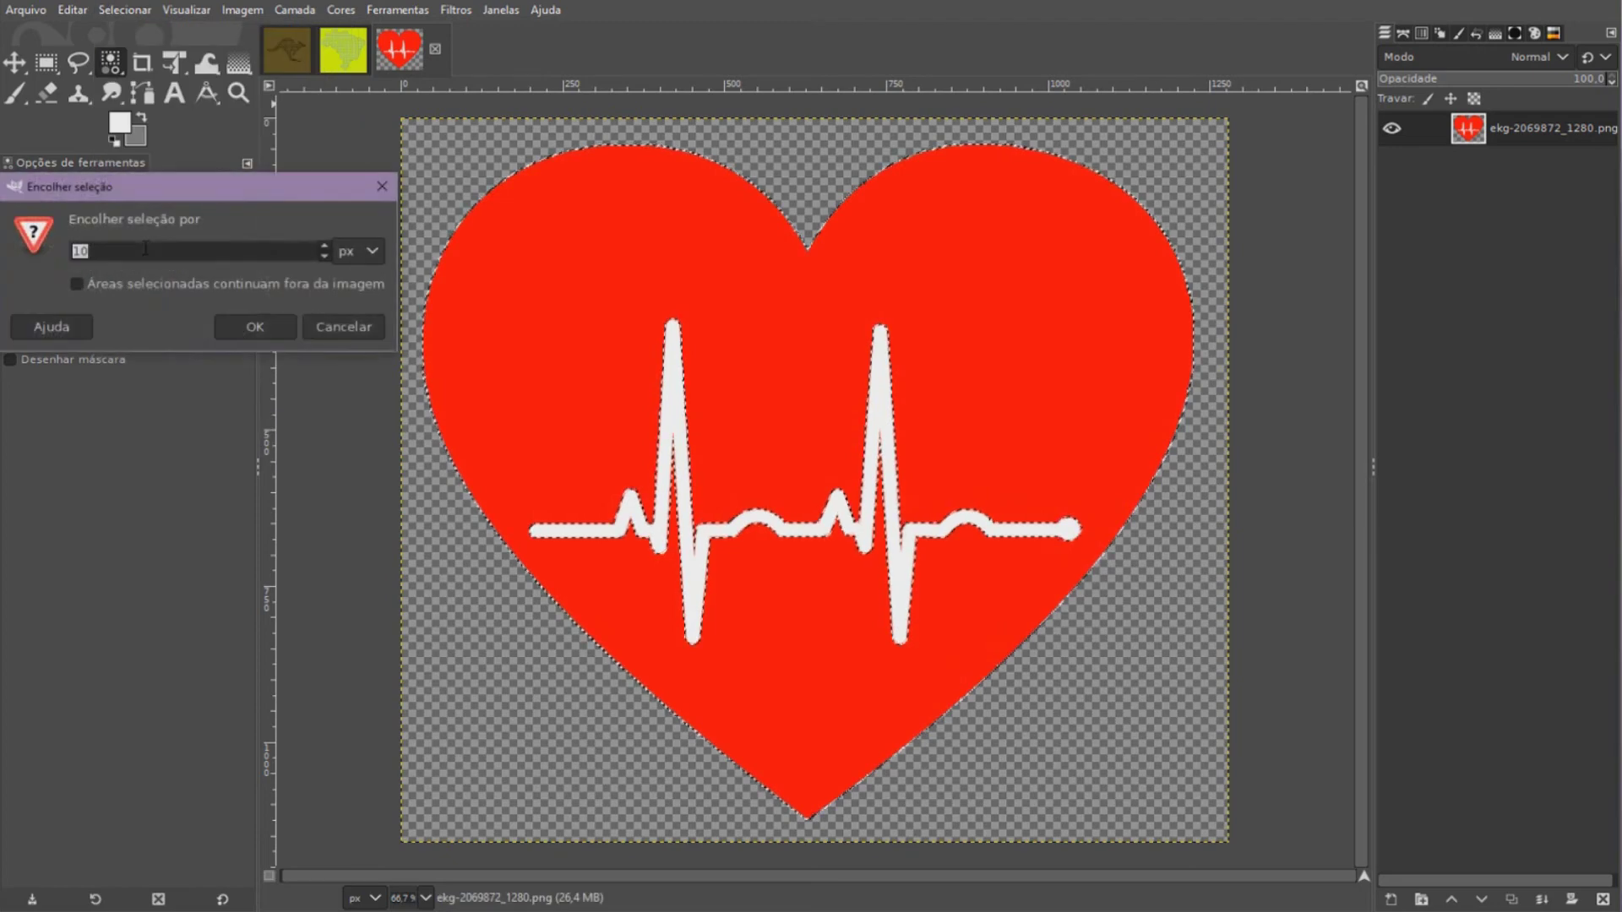
{"action": "left_click", "coordinate": [254, 327]}
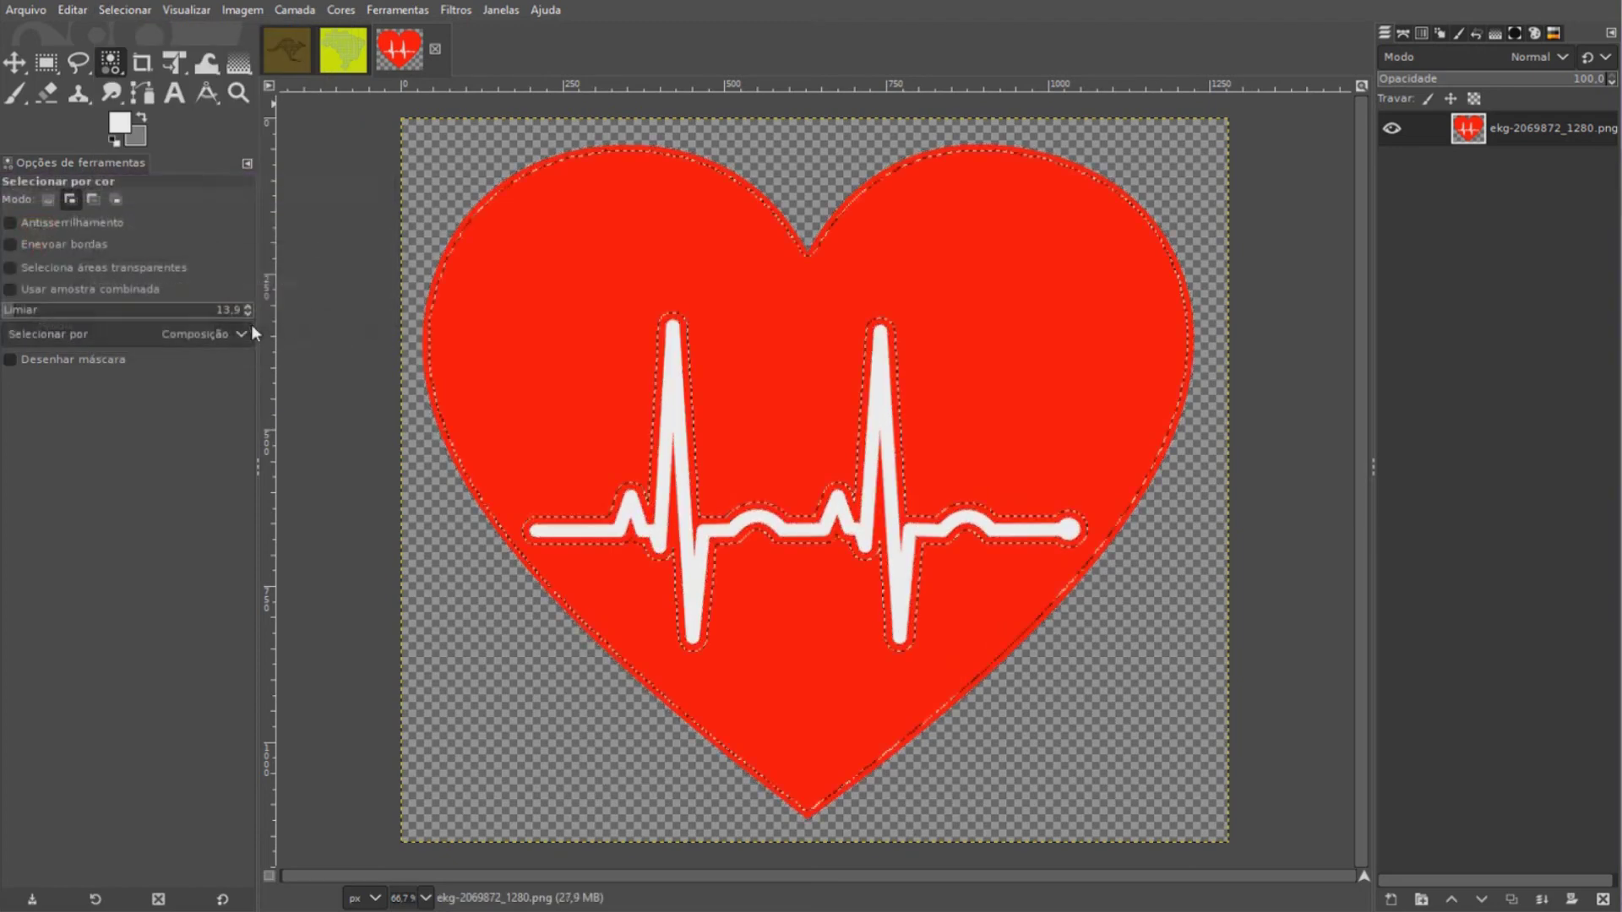
{"action": "key", "text": "Delete"}
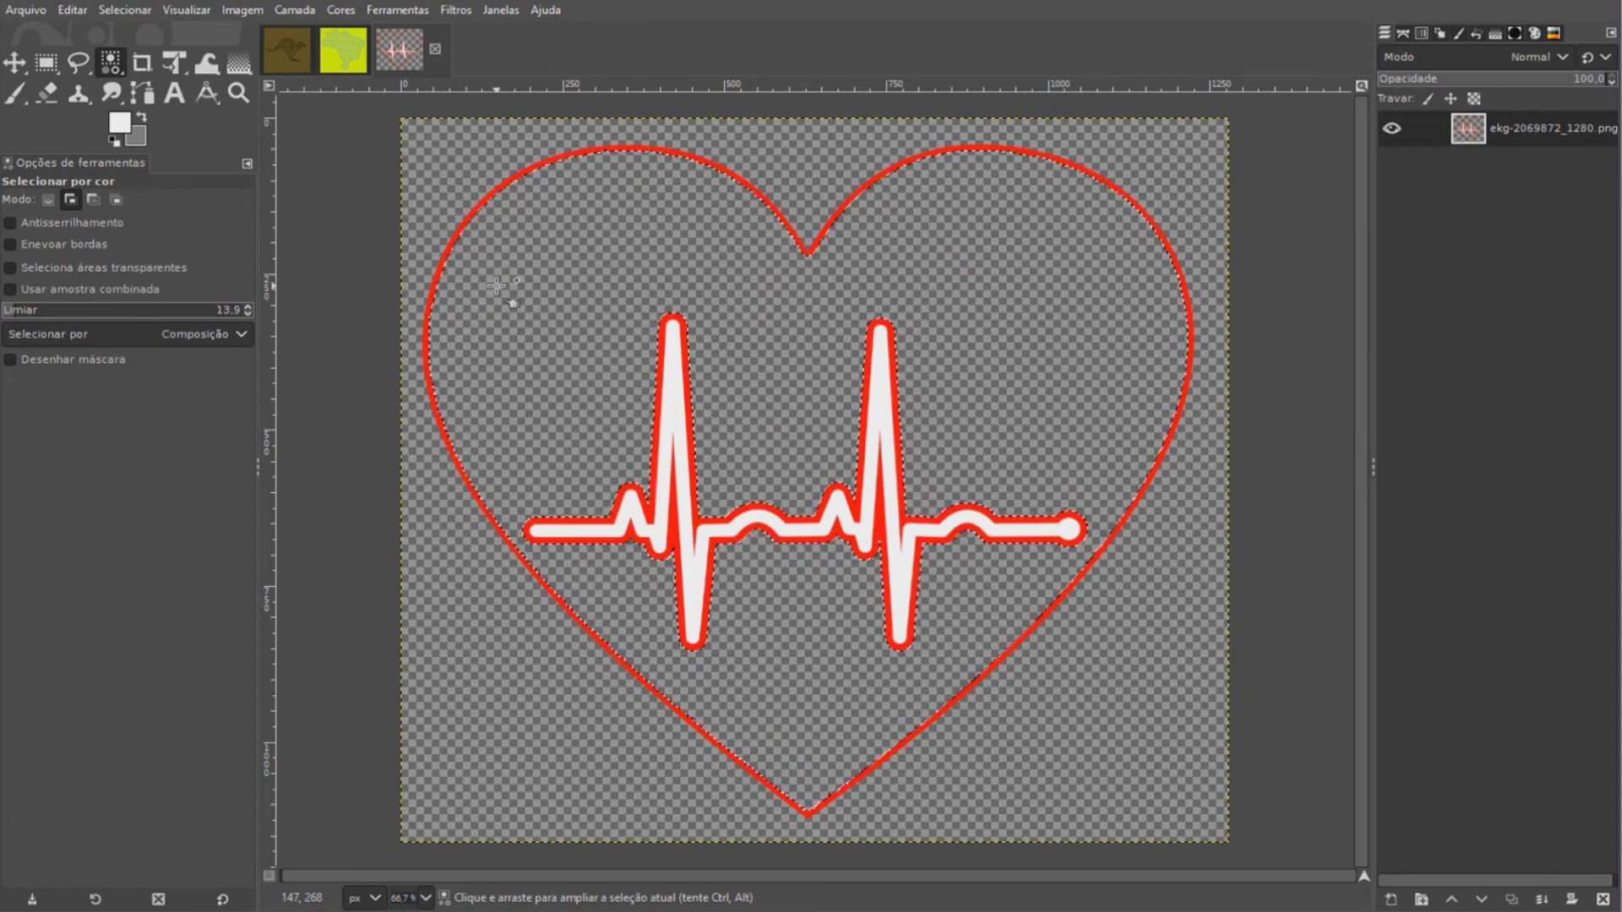
Render a red Grid pattern with 46 px cells and 5 px lines inside the heart
{"action": "left_click", "coordinate": [457, 10]}
{"action": "mouse_move", "coordinate": [500, 10]}
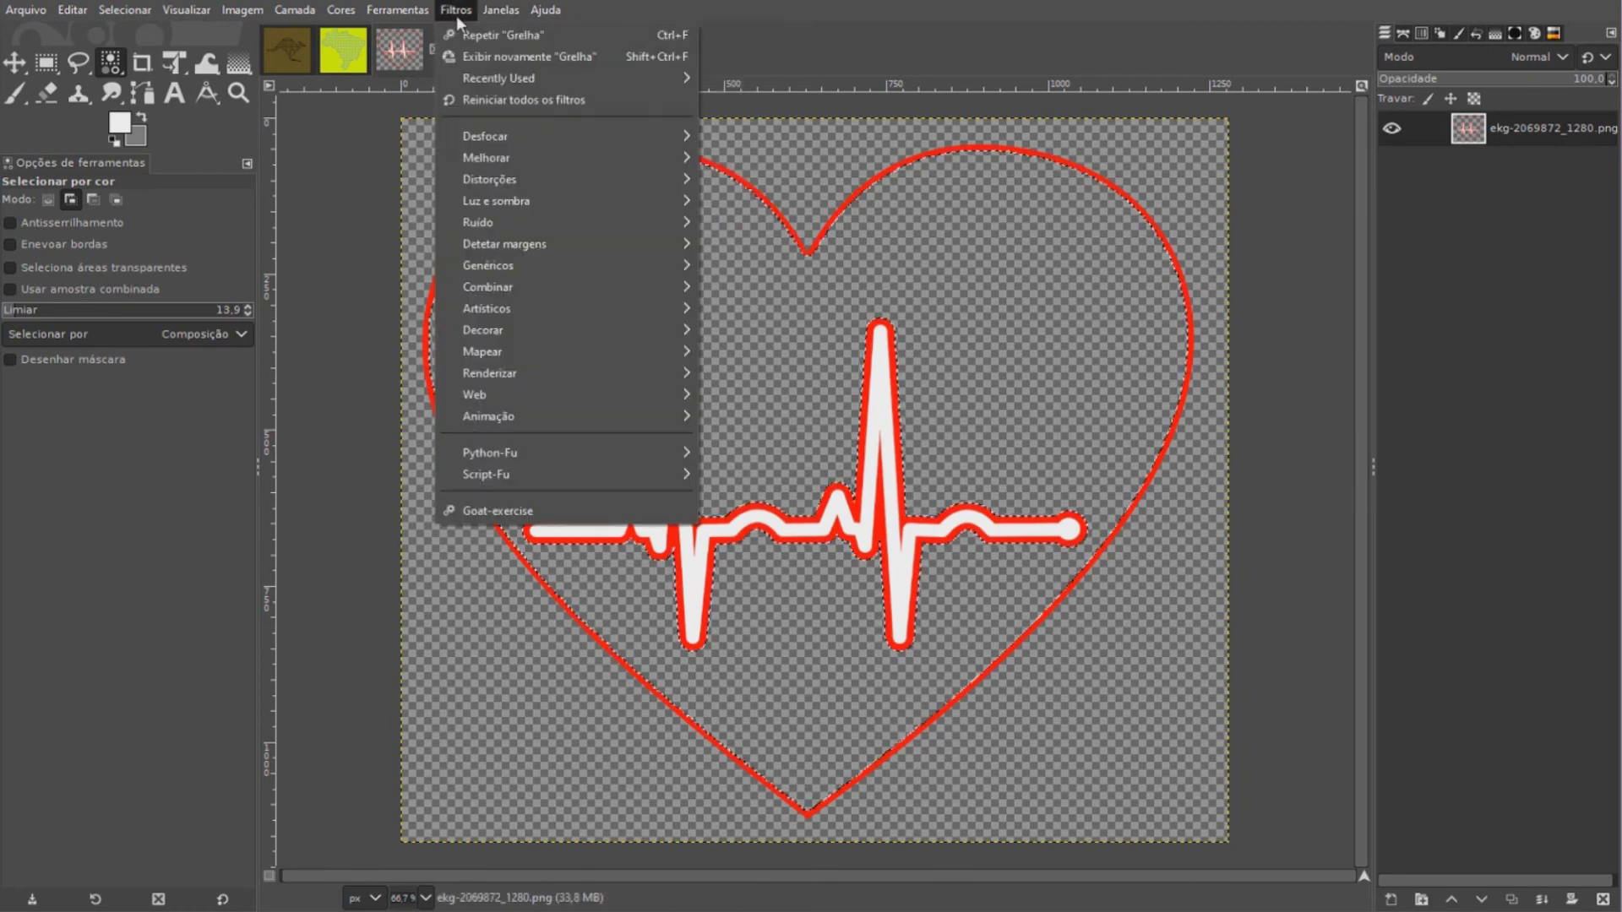
{"action": "mouse_move", "coordinate": [565, 372]}
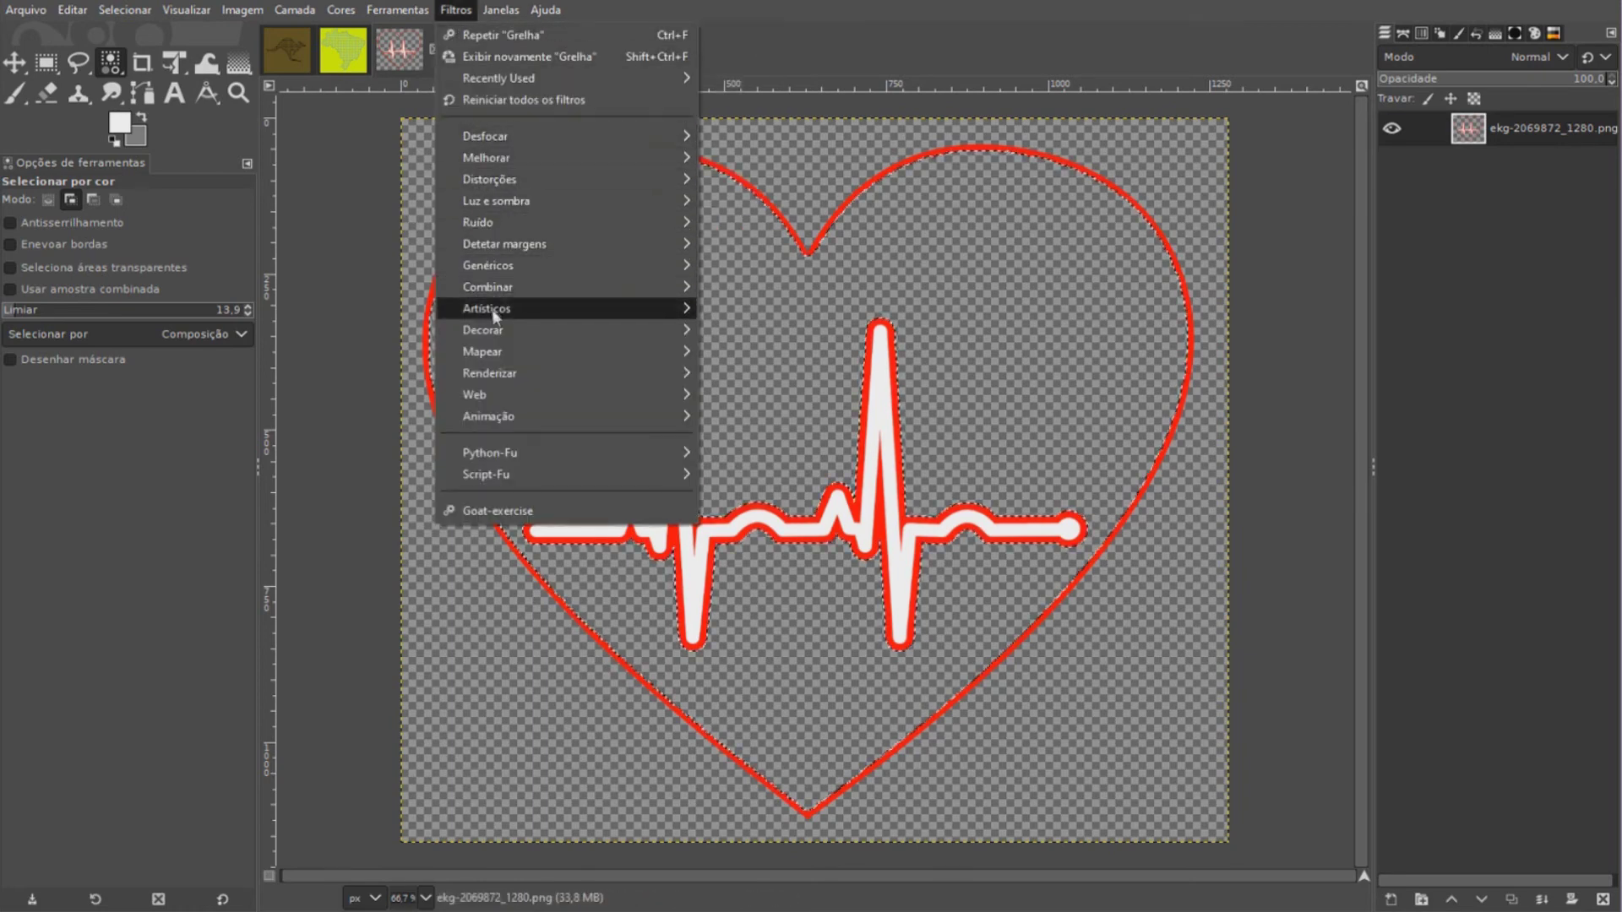
{"action": "mouse_move", "coordinate": [507, 373]}
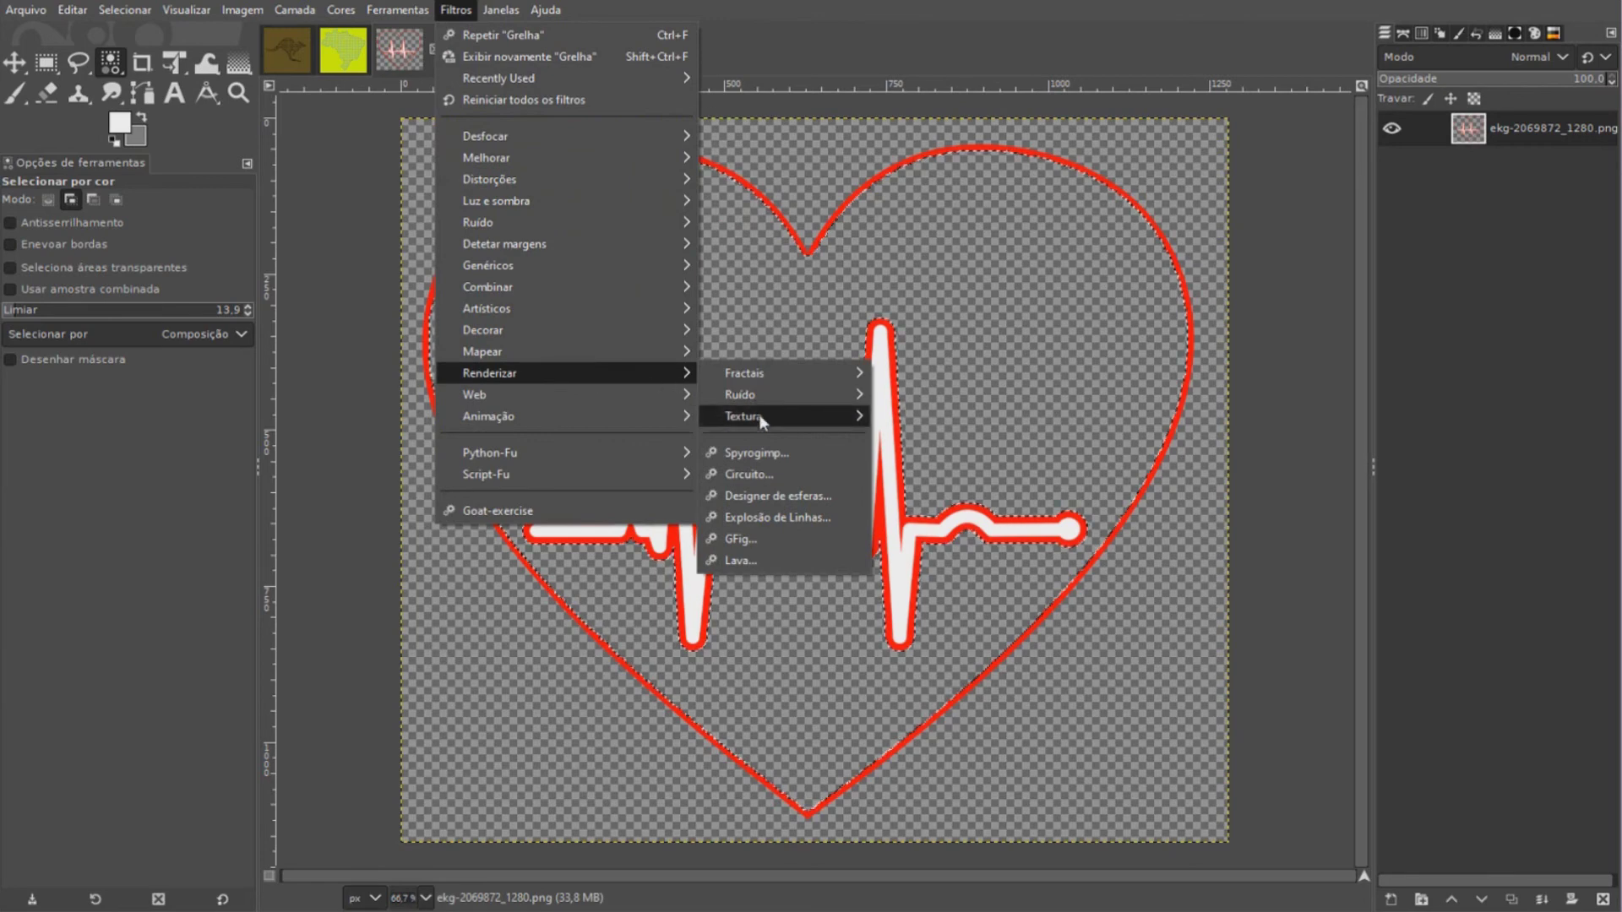
{"action": "mouse_move", "coordinate": [745, 416]}
{"action": "left_click", "coordinate": [929, 480]}
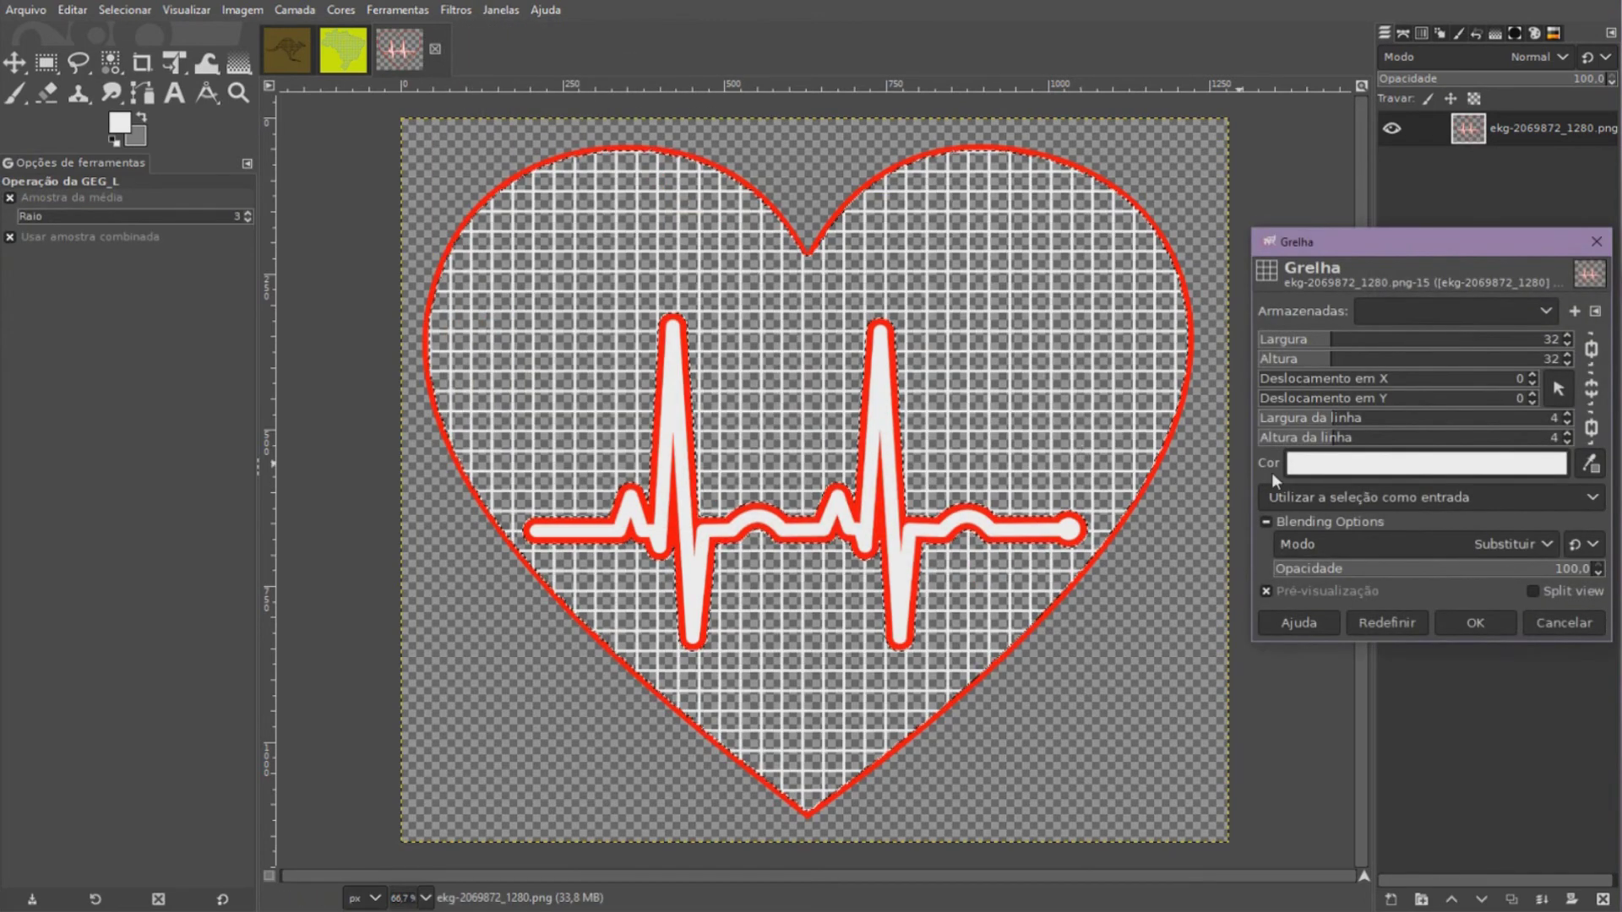
{"action": "left_click", "coordinate": [1436, 464]}
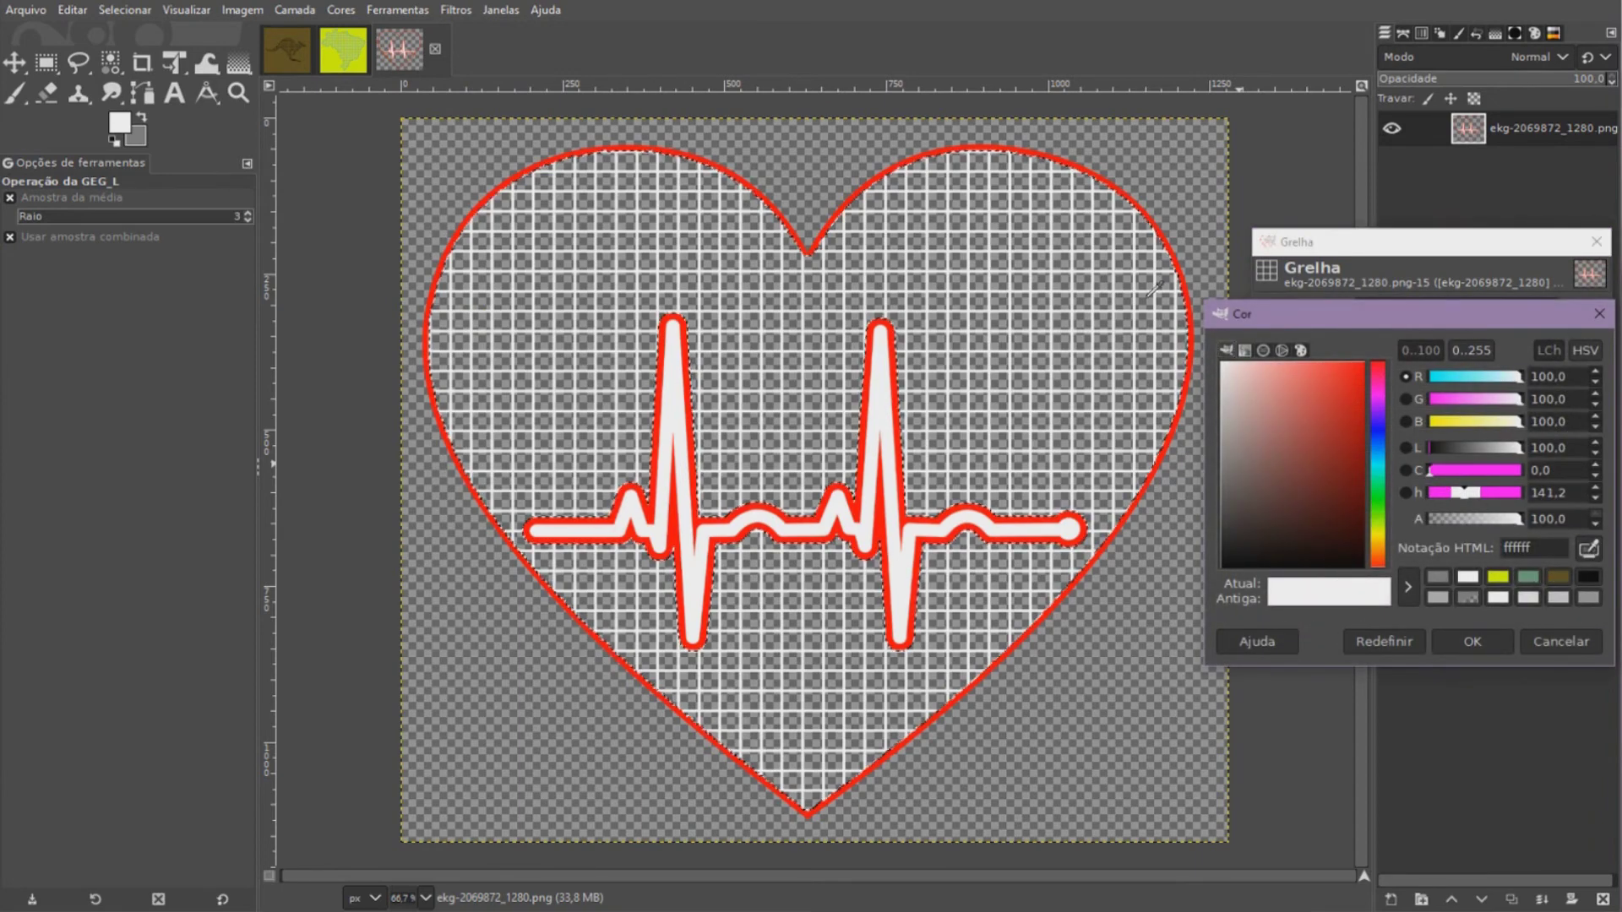
{"action": "left_click", "coordinate": [1163, 227]}
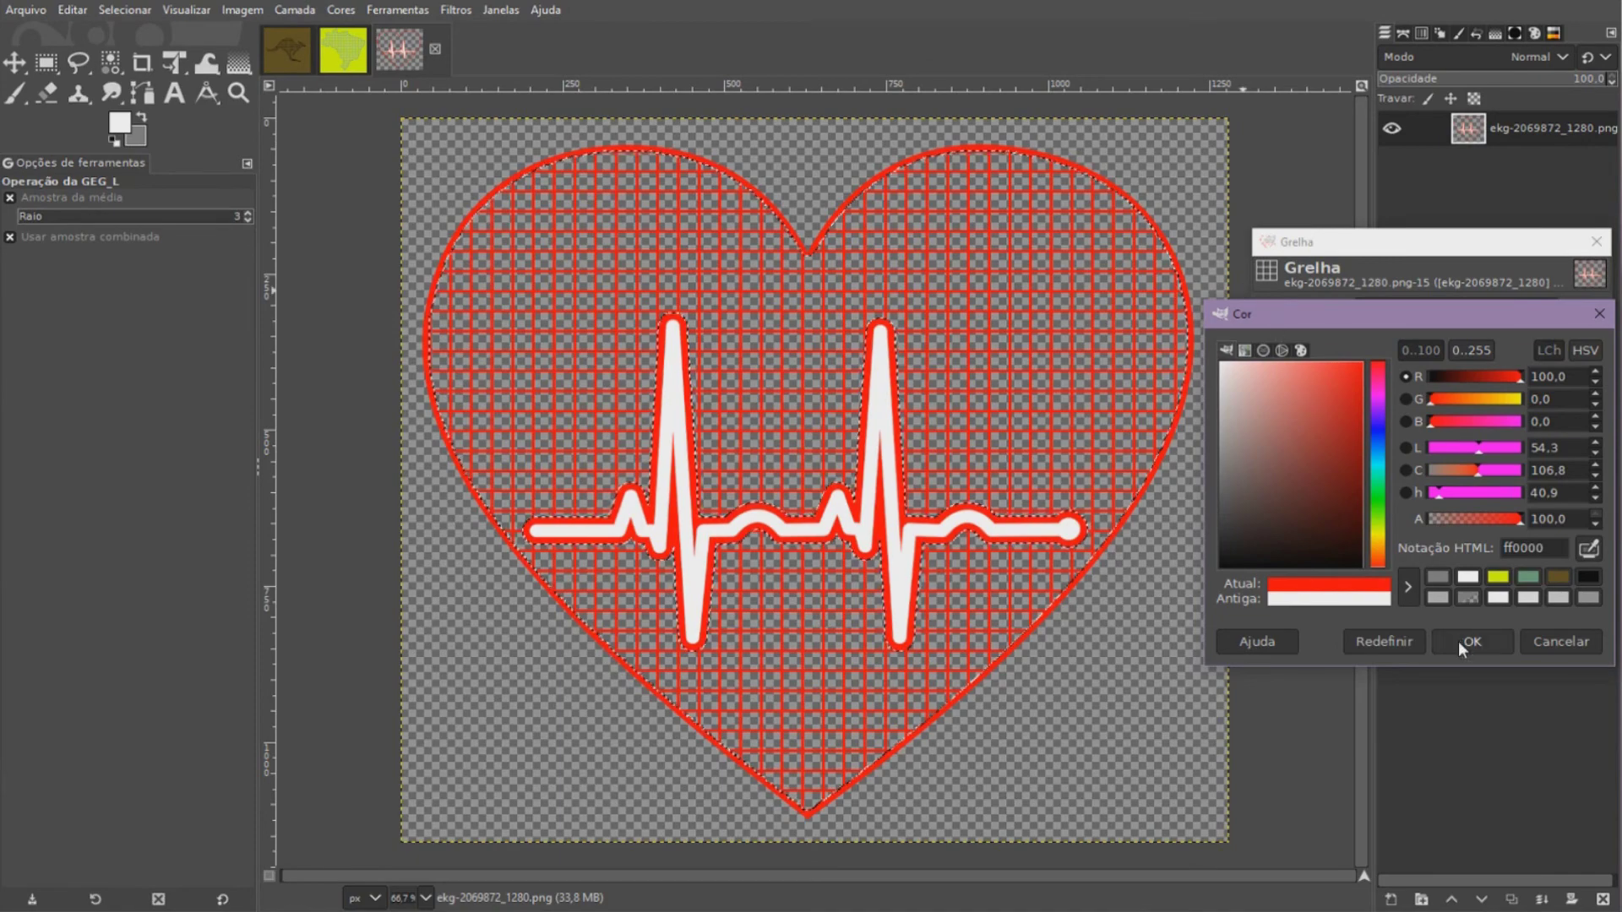
{"action": "left_click", "coordinate": [1458, 641]}
{"action": "left_click_drag", "start_coordinate": [1379, 348], "coordinate": [1365, 351]}
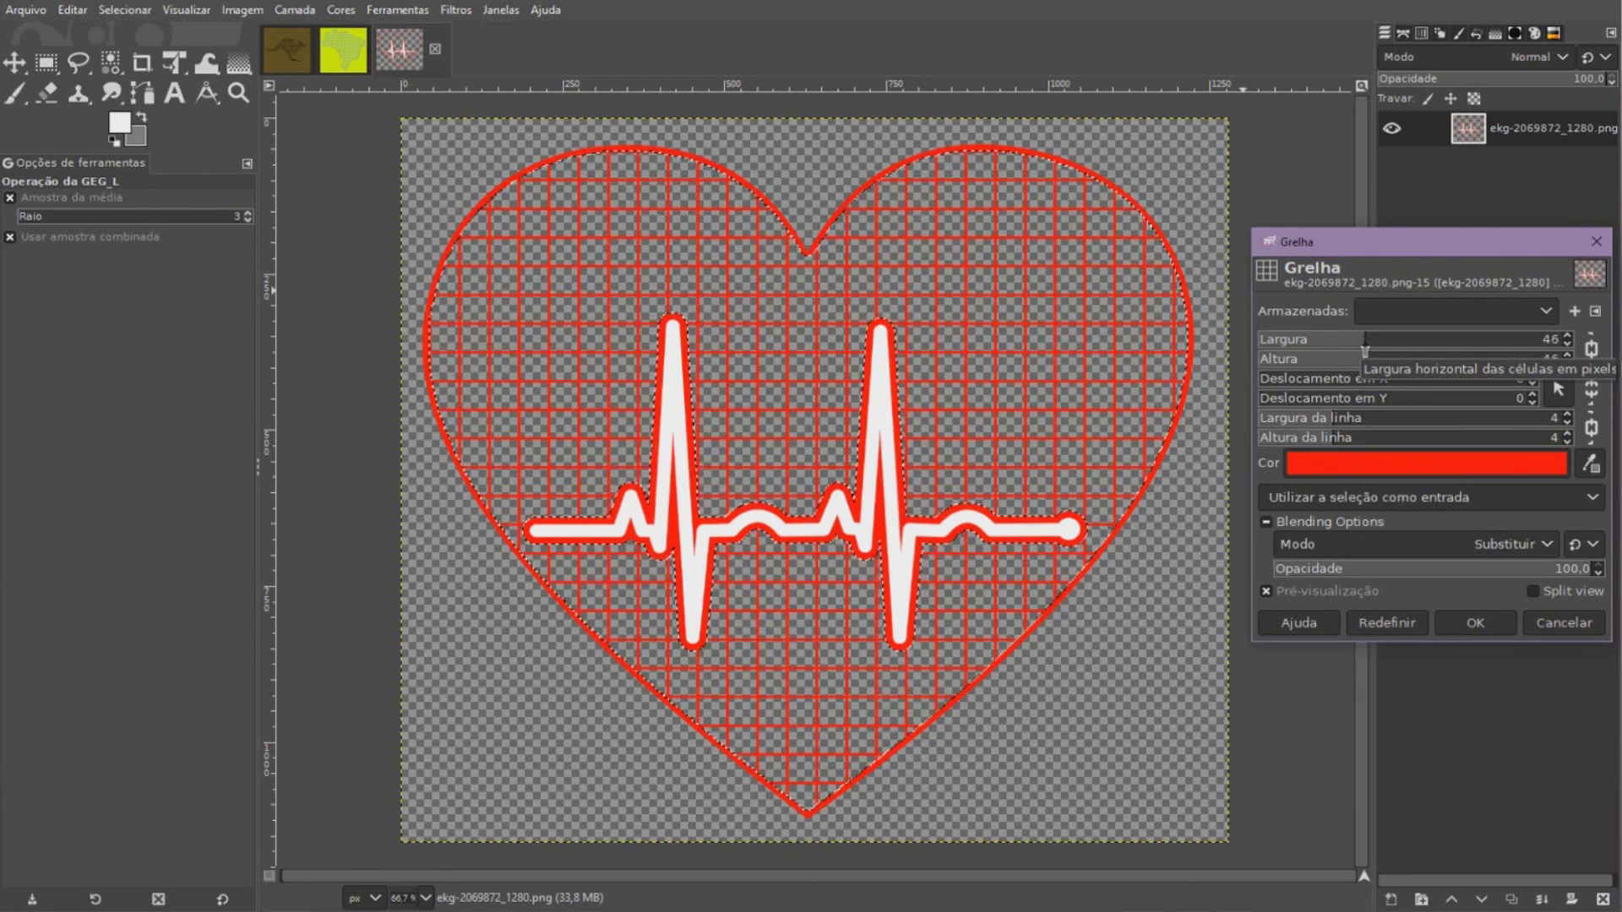
{"action": "scroll", "coordinate": [1356, 428], "scroll_direction": "up", "scroll_amount": 1}
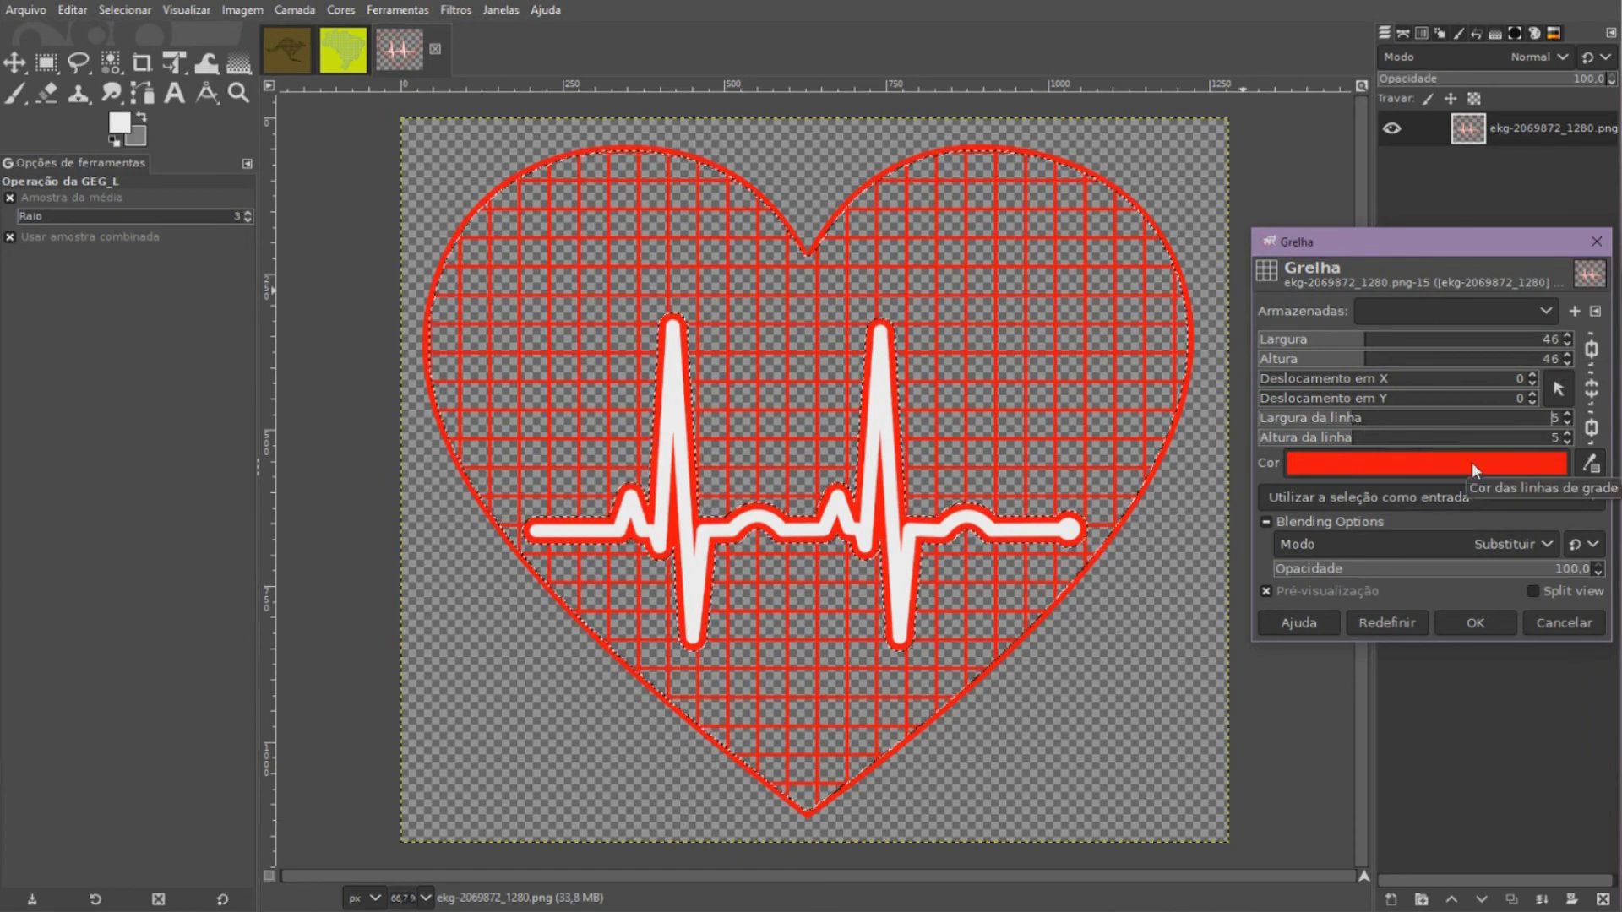
{"action": "left_click", "coordinate": [1472, 625]}
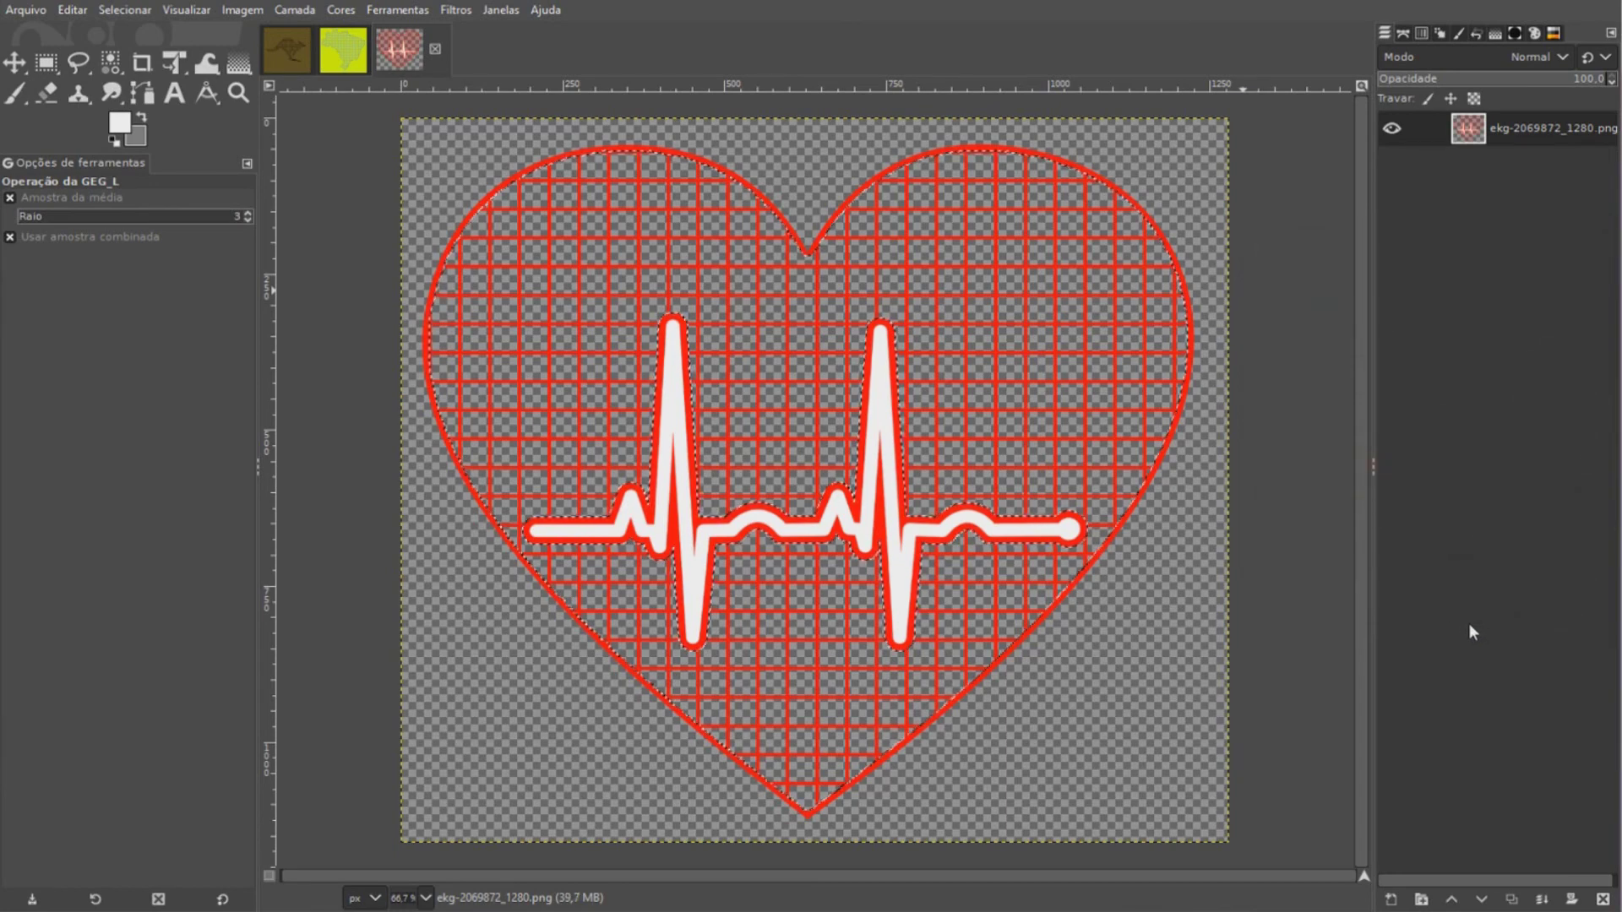
{"action": "left_click", "coordinate": [124, 9]}
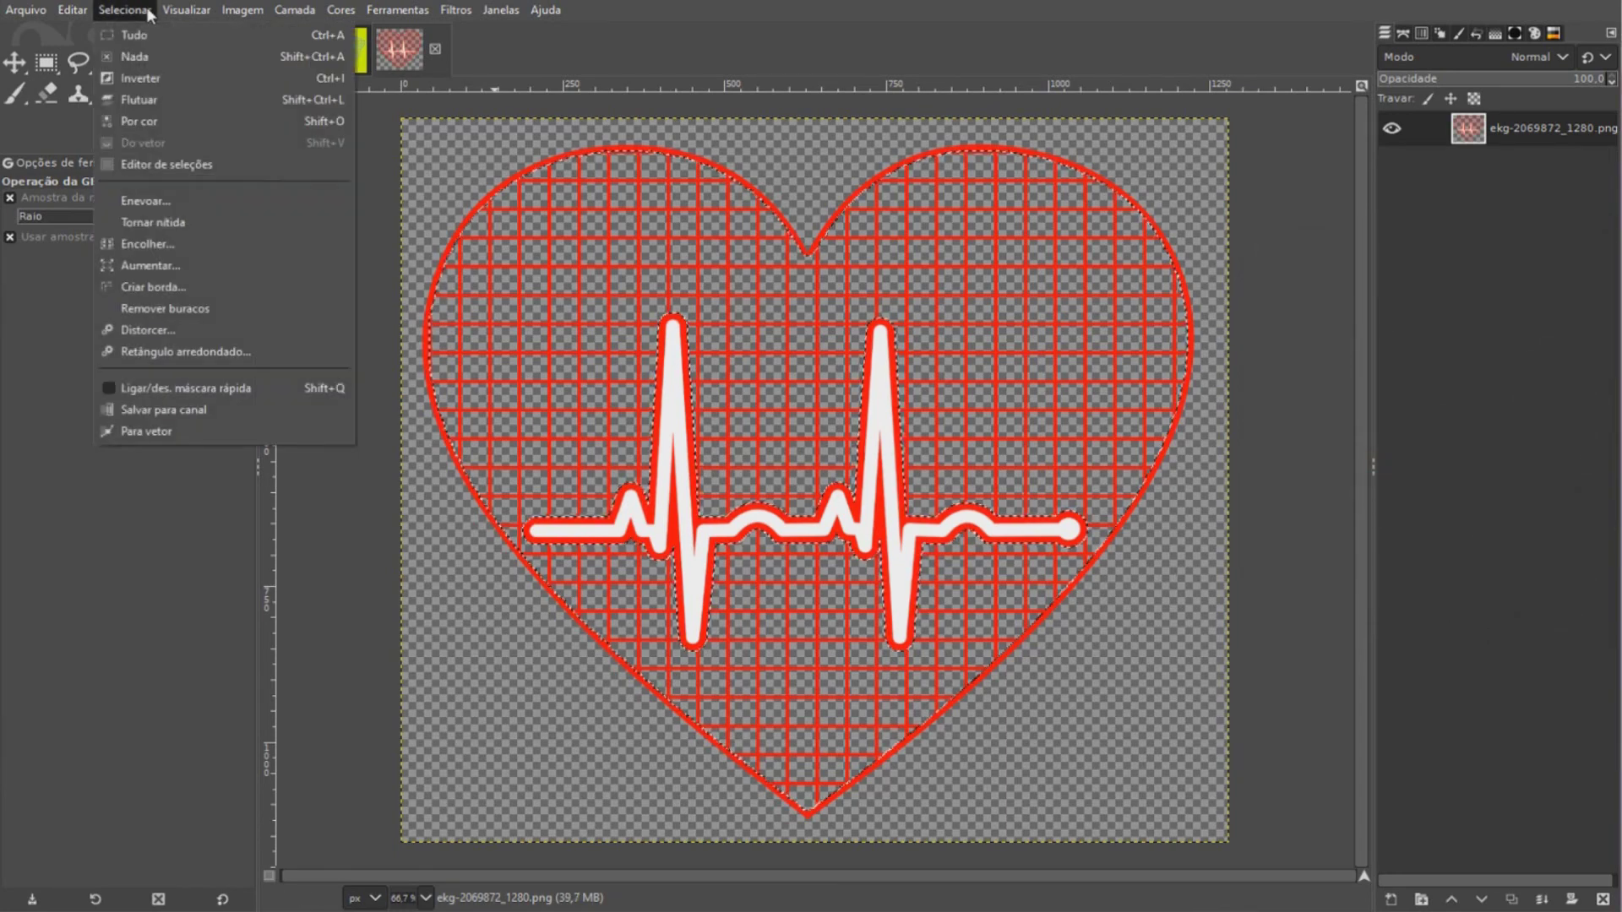
Deselect the heart and select the EKG line's interior with Select by Color
{"action": "left_click", "coordinate": [144, 55]}
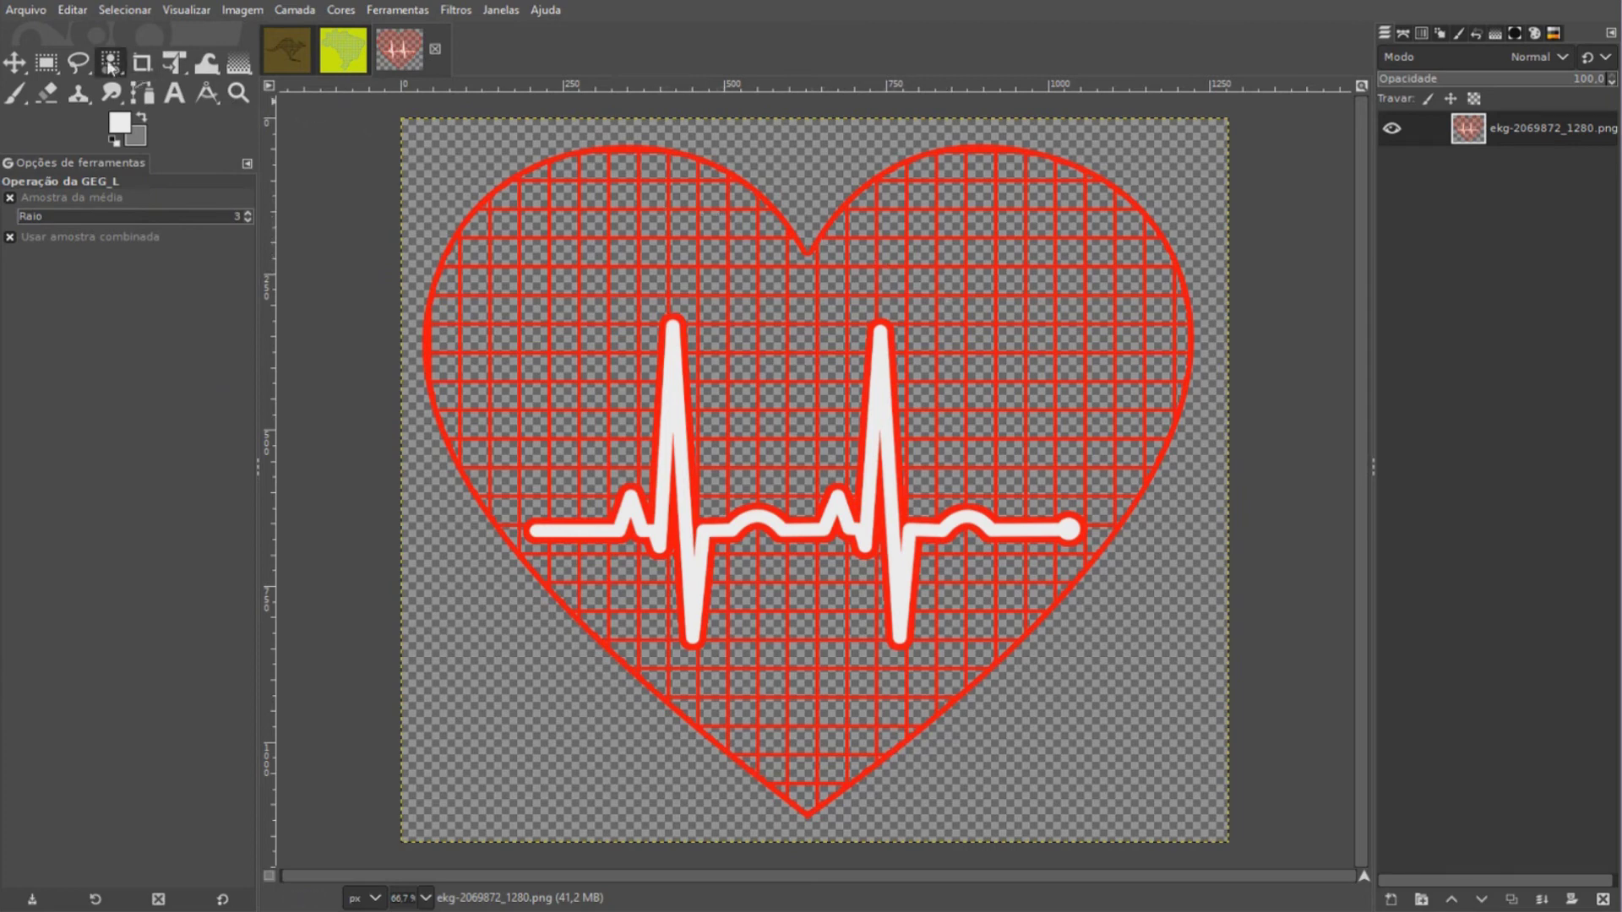
{"action": "left_click_drag", "start_coordinate": [110, 63], "coordinate": [169, 99]}
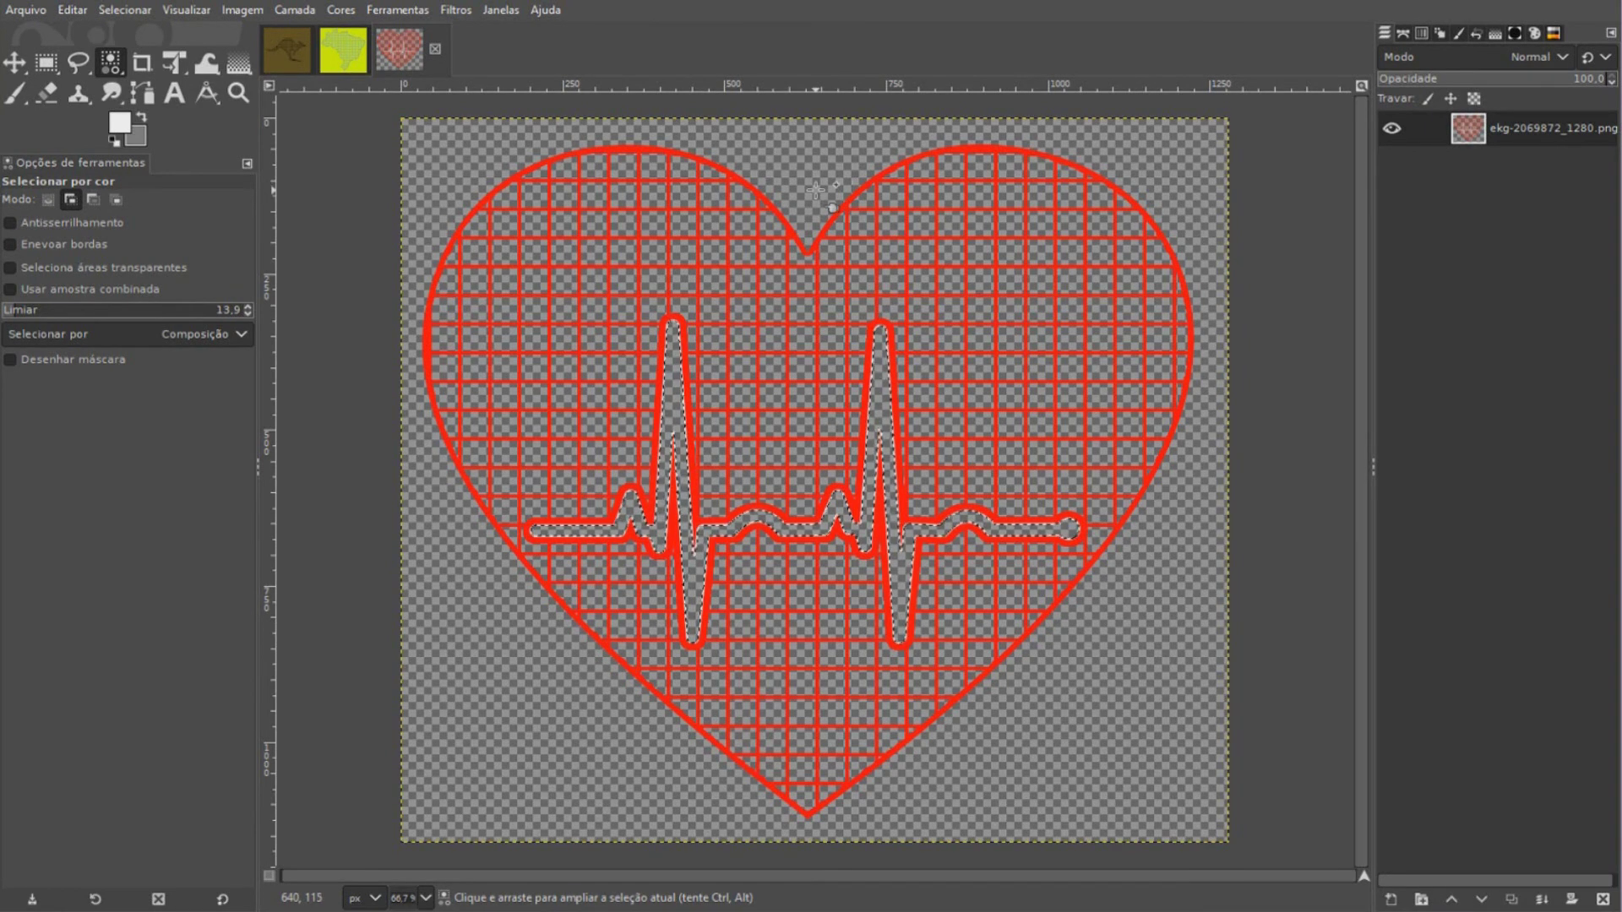
{"action": "left_click", "coordinate": [463, 14]}
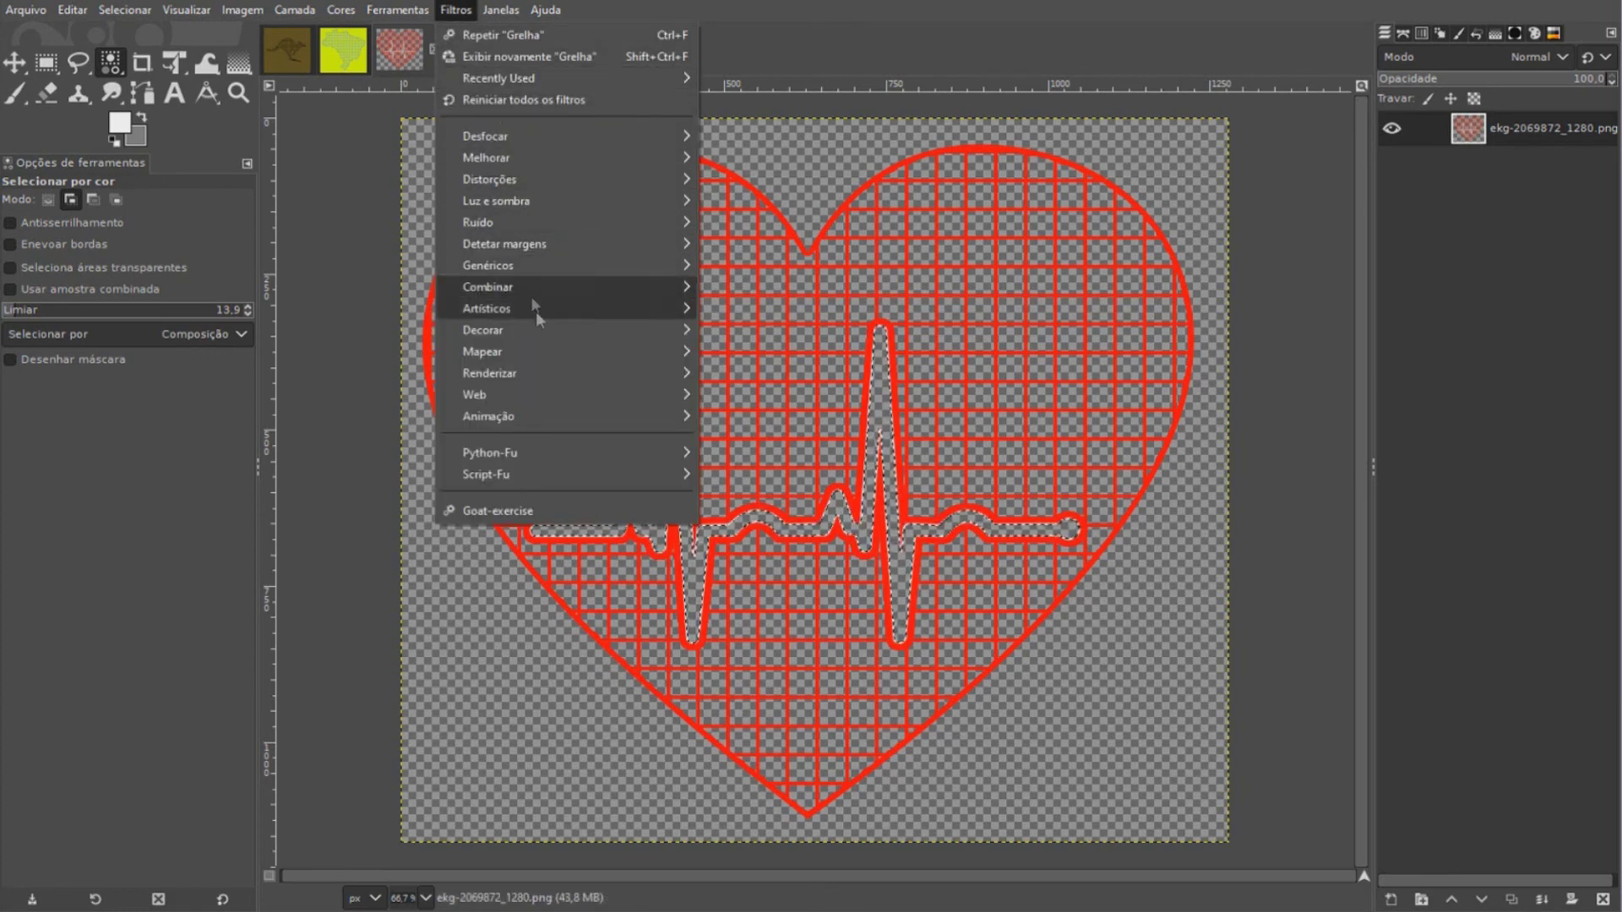
Render a fine white Grid with 19 px cells and 2 px lines inside the EKG line
{"action": "mouse_move", "coordinate": [747, 416]}
{"action": "left_click", "coordinate": [919, 480]}
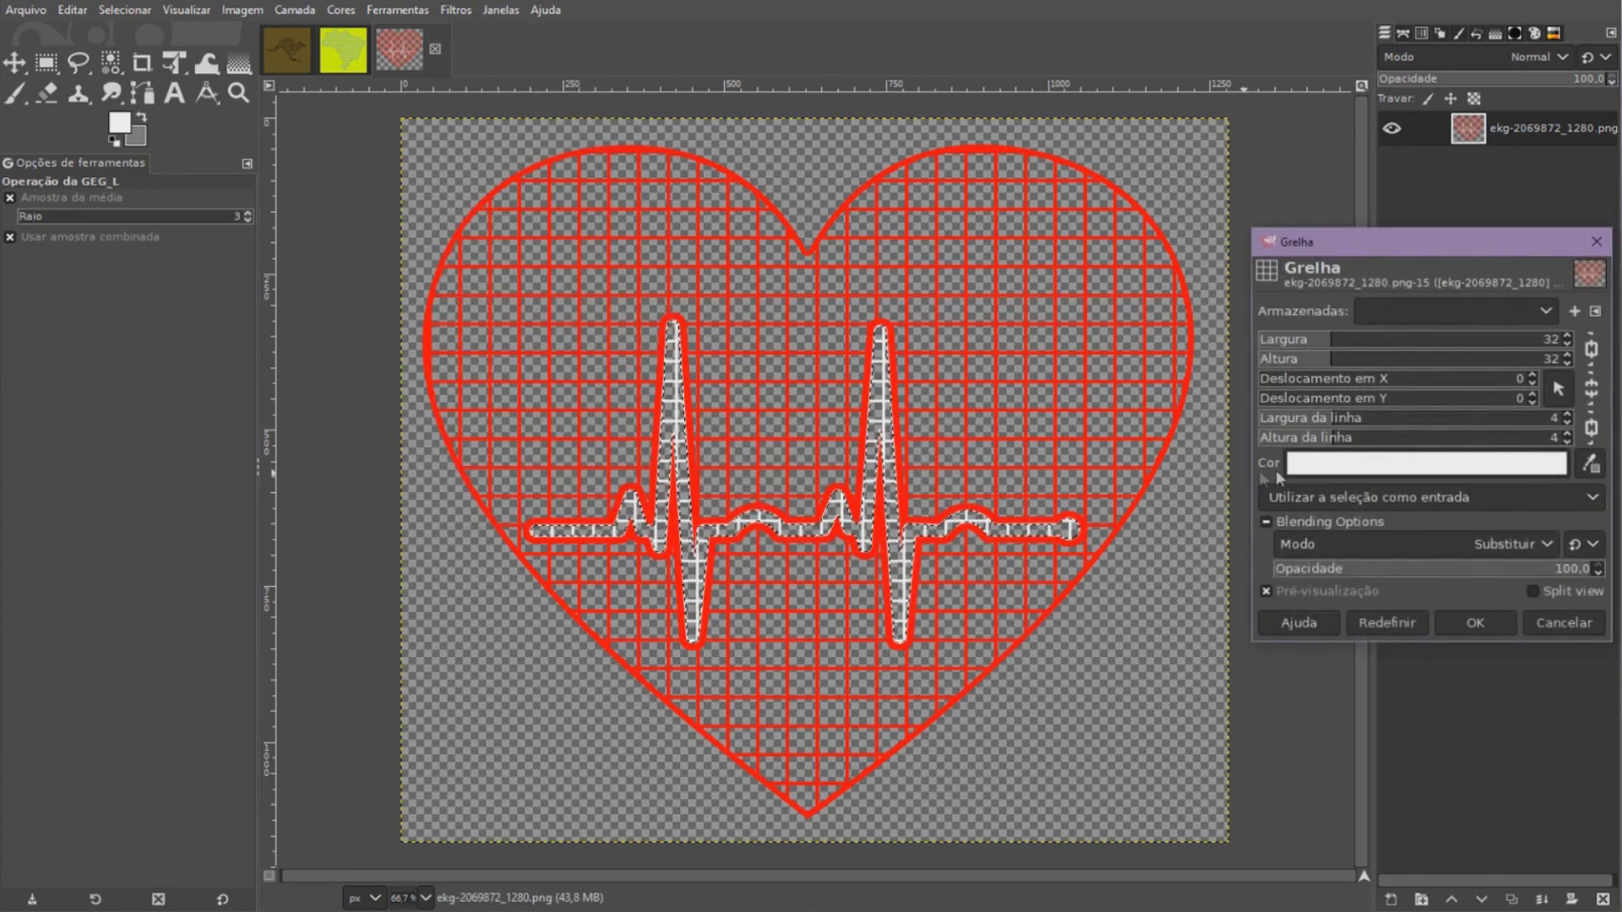
{"action": "left_click", "coordinate": [1333, 349]}
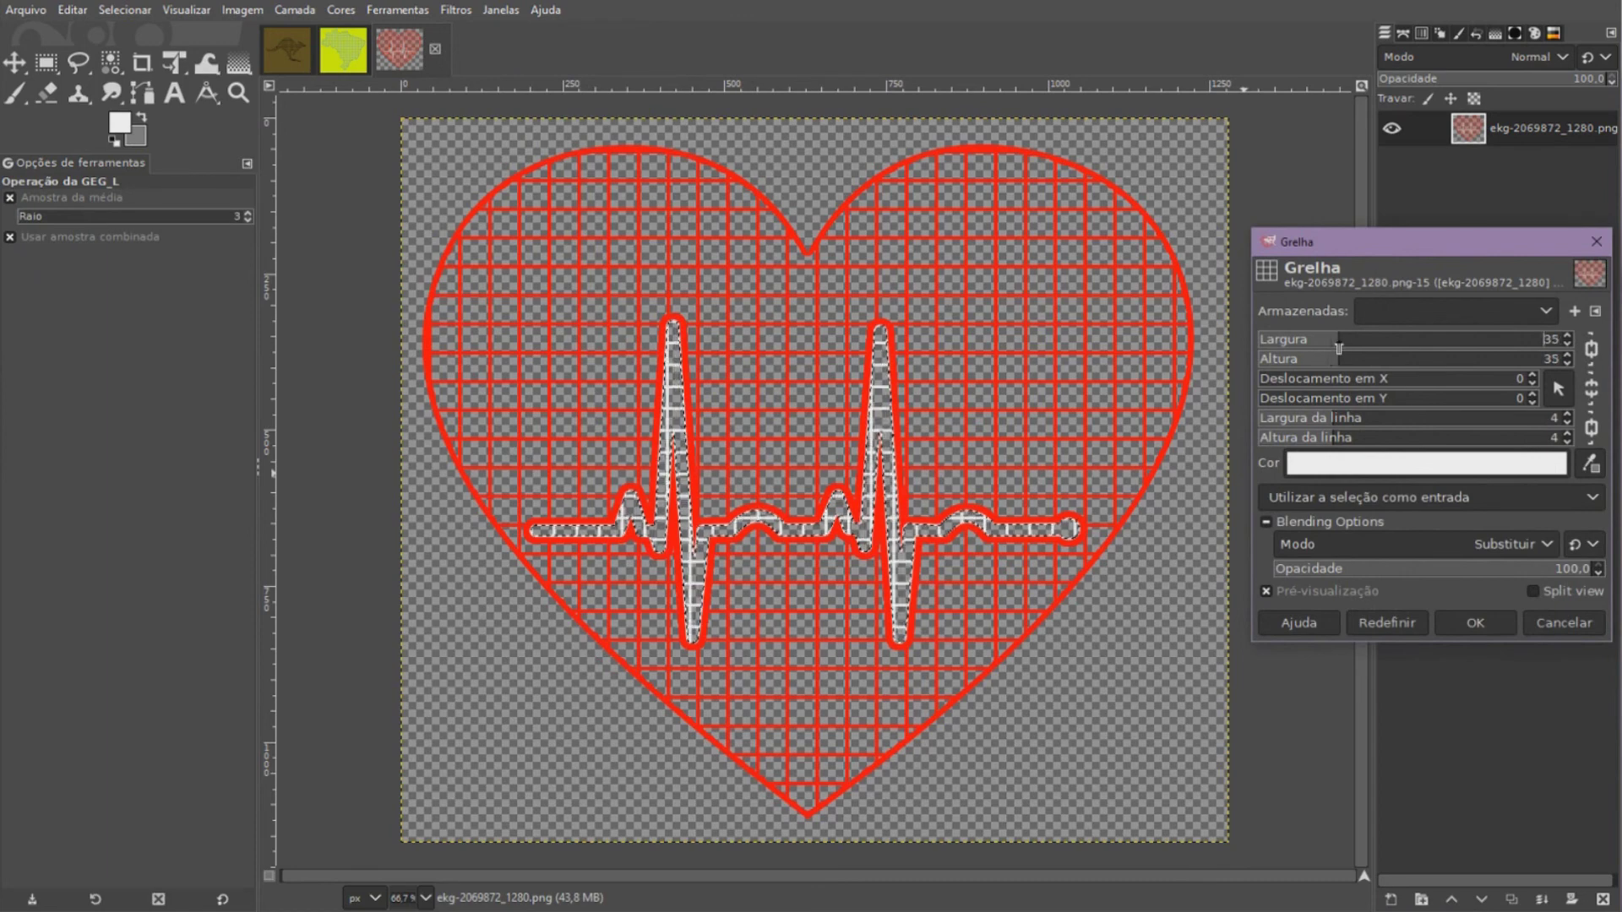
{"action": "left_click_drag", "start_coordinate": [1333, 349], "coordinate": [1296, 359]}
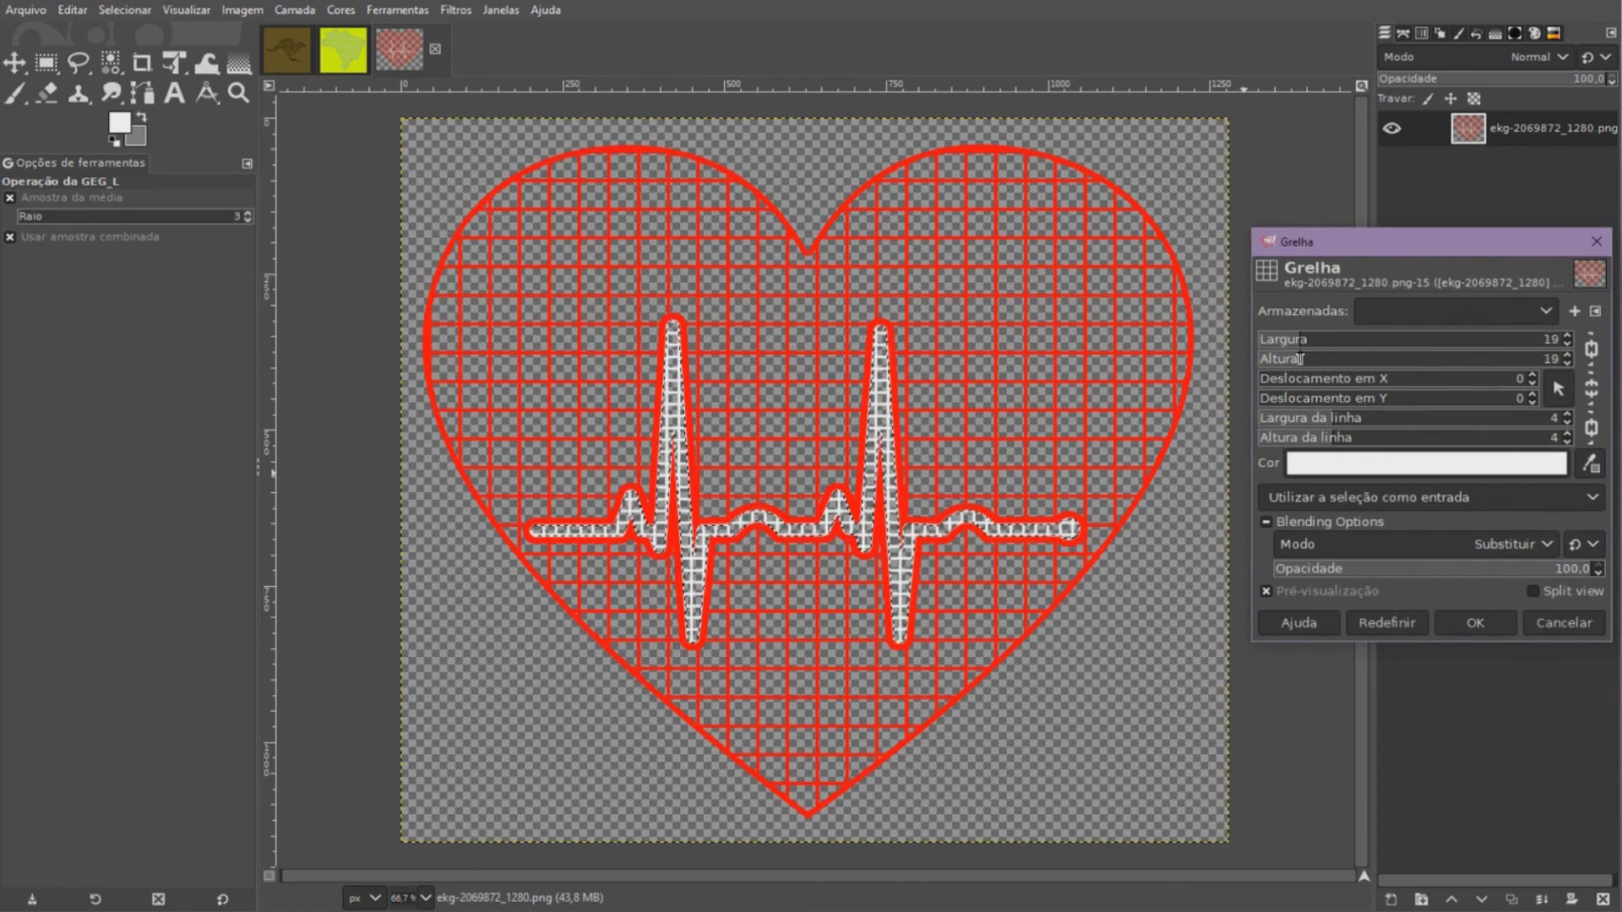
{"action": "left_click_drag", "start_coordinate": [1297, 359], "coordinate": [1305, 359]}
{"action": "left_click", "coordinate": [1322, 414]}
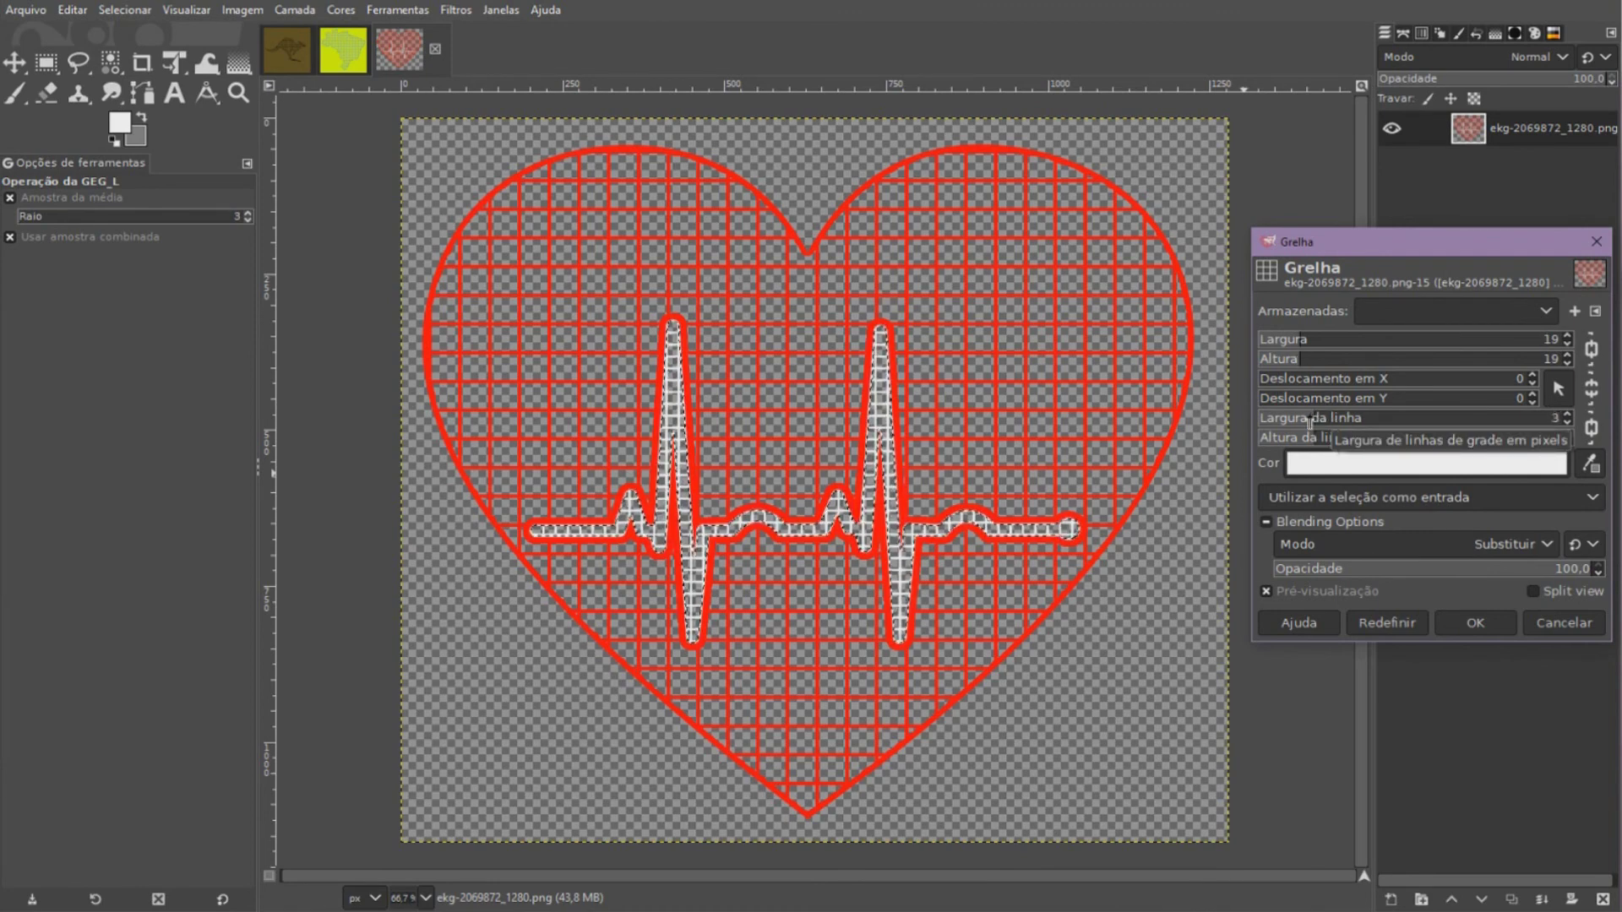
{"action": "left_click_drag", "start_coordinate": [1306, 425], "coordinate": [1298, 424]}
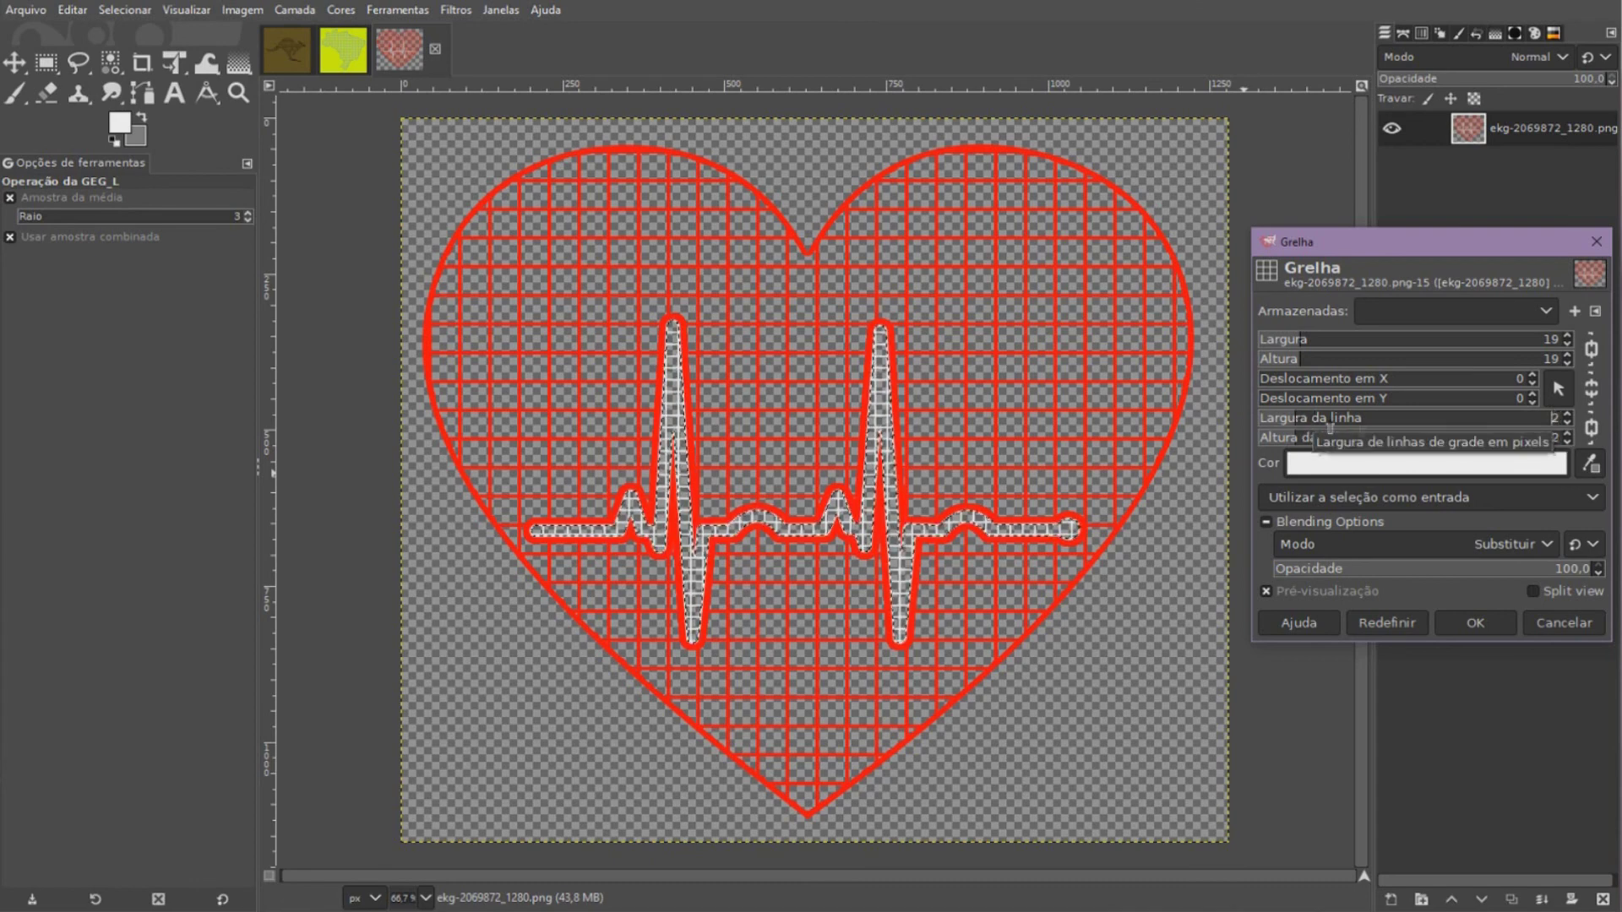
{"action": "left_click", "coordinate": [1474, 624]}
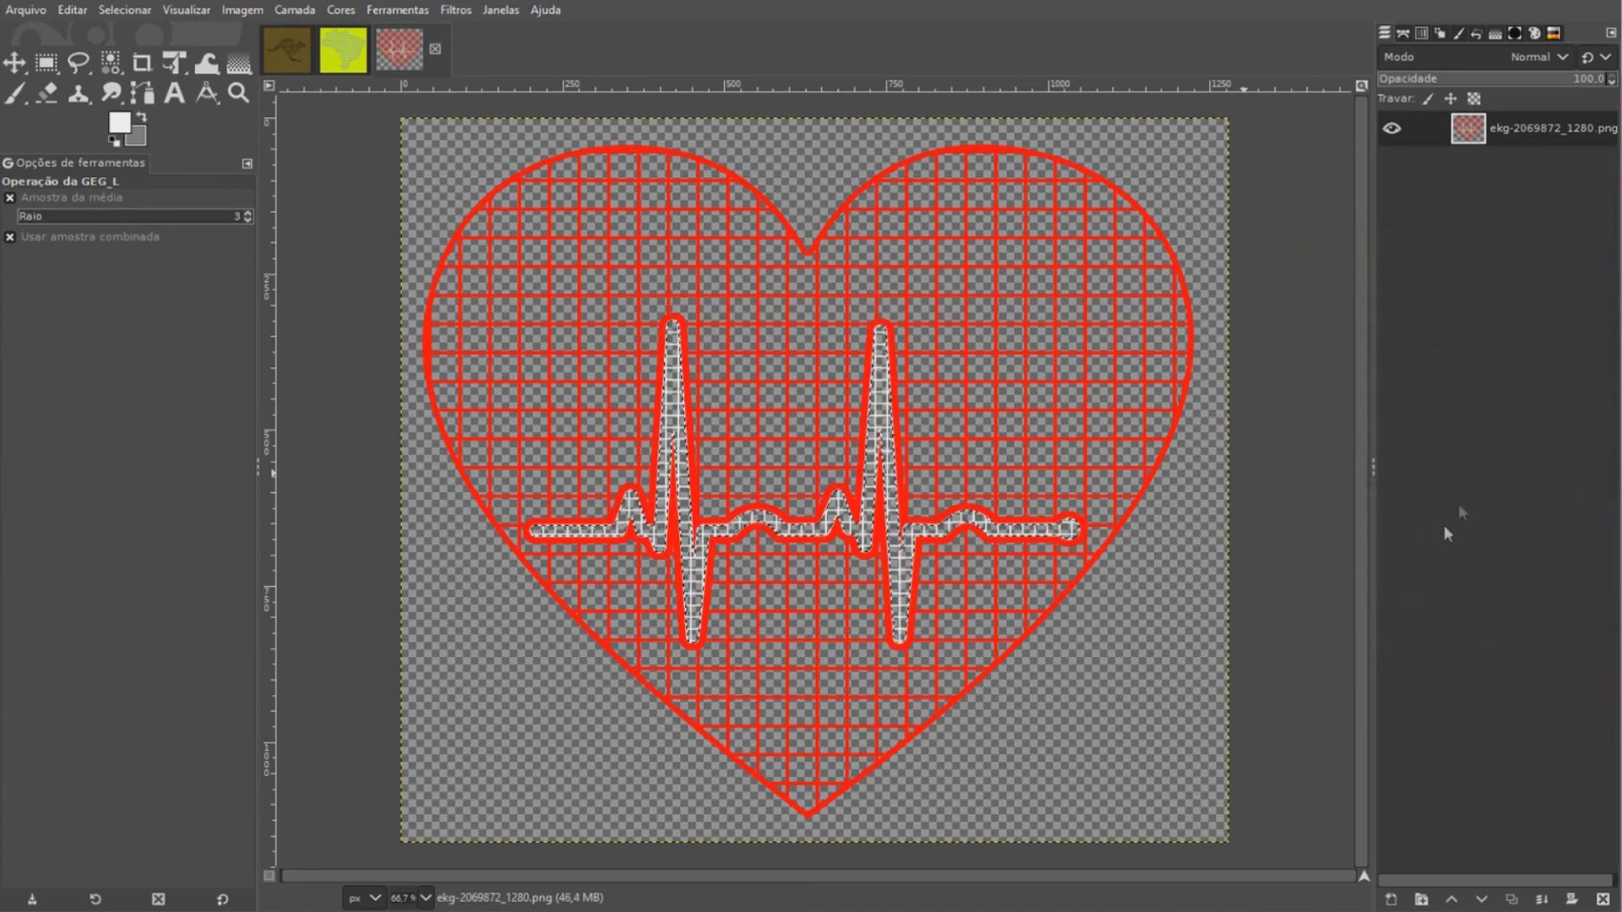
{"action": "left_click", "coordinate": [123, 9]}
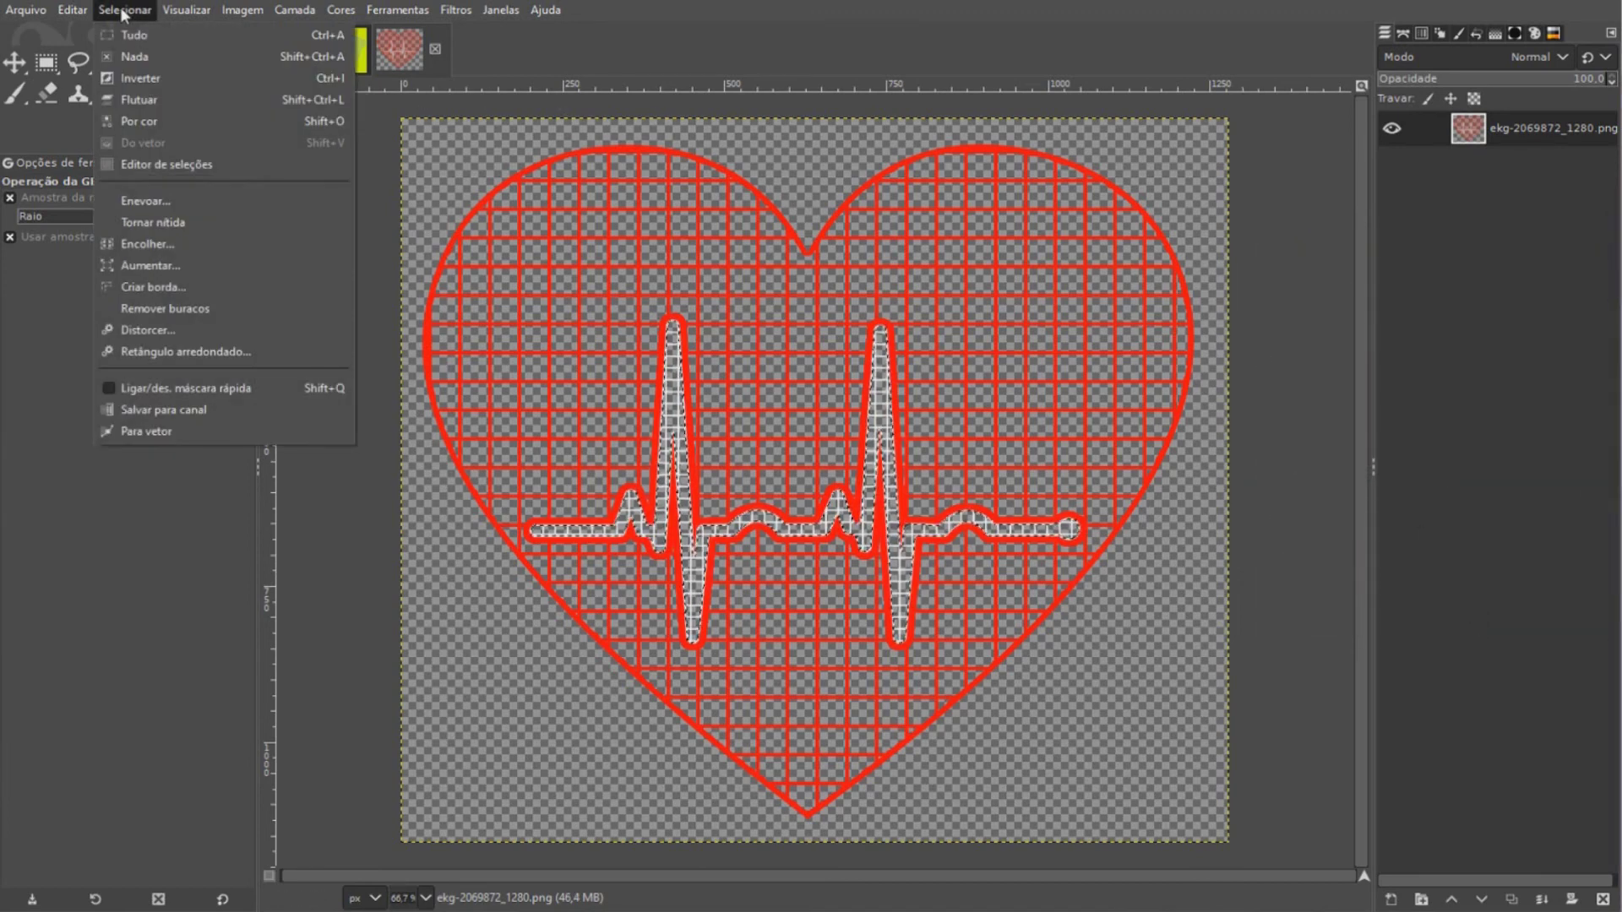
Deselect and add a transparent Camada layer beneath the heart EKG layer
{"action": "left_click", "coordinate": [136, 57]}
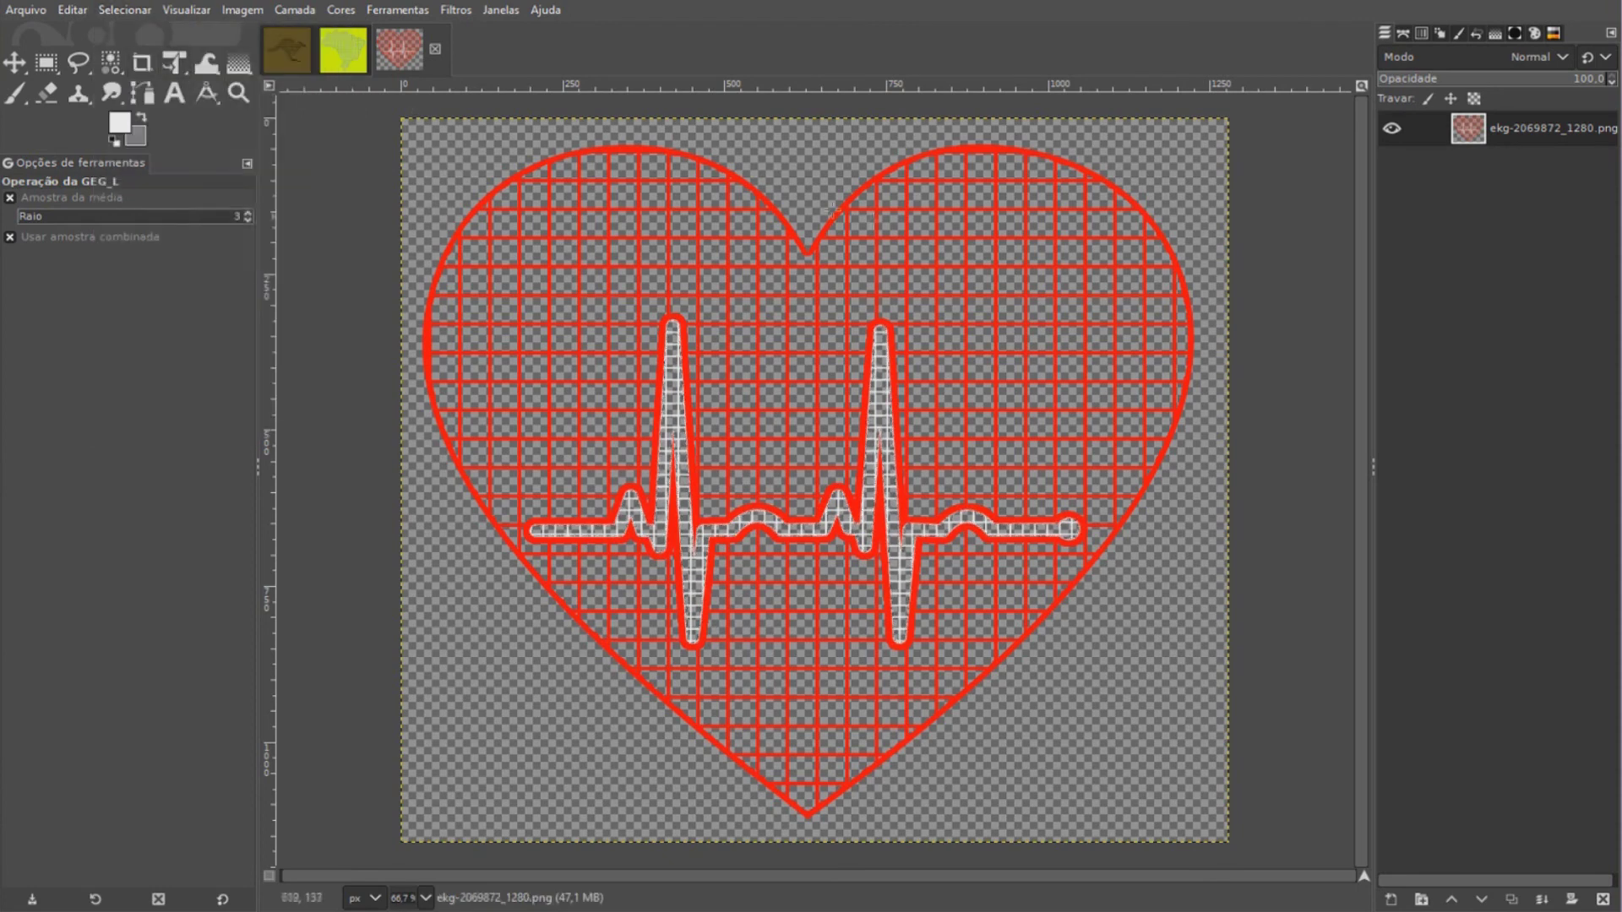
{"action": "right_click", "coordinate": [1453, 134]}
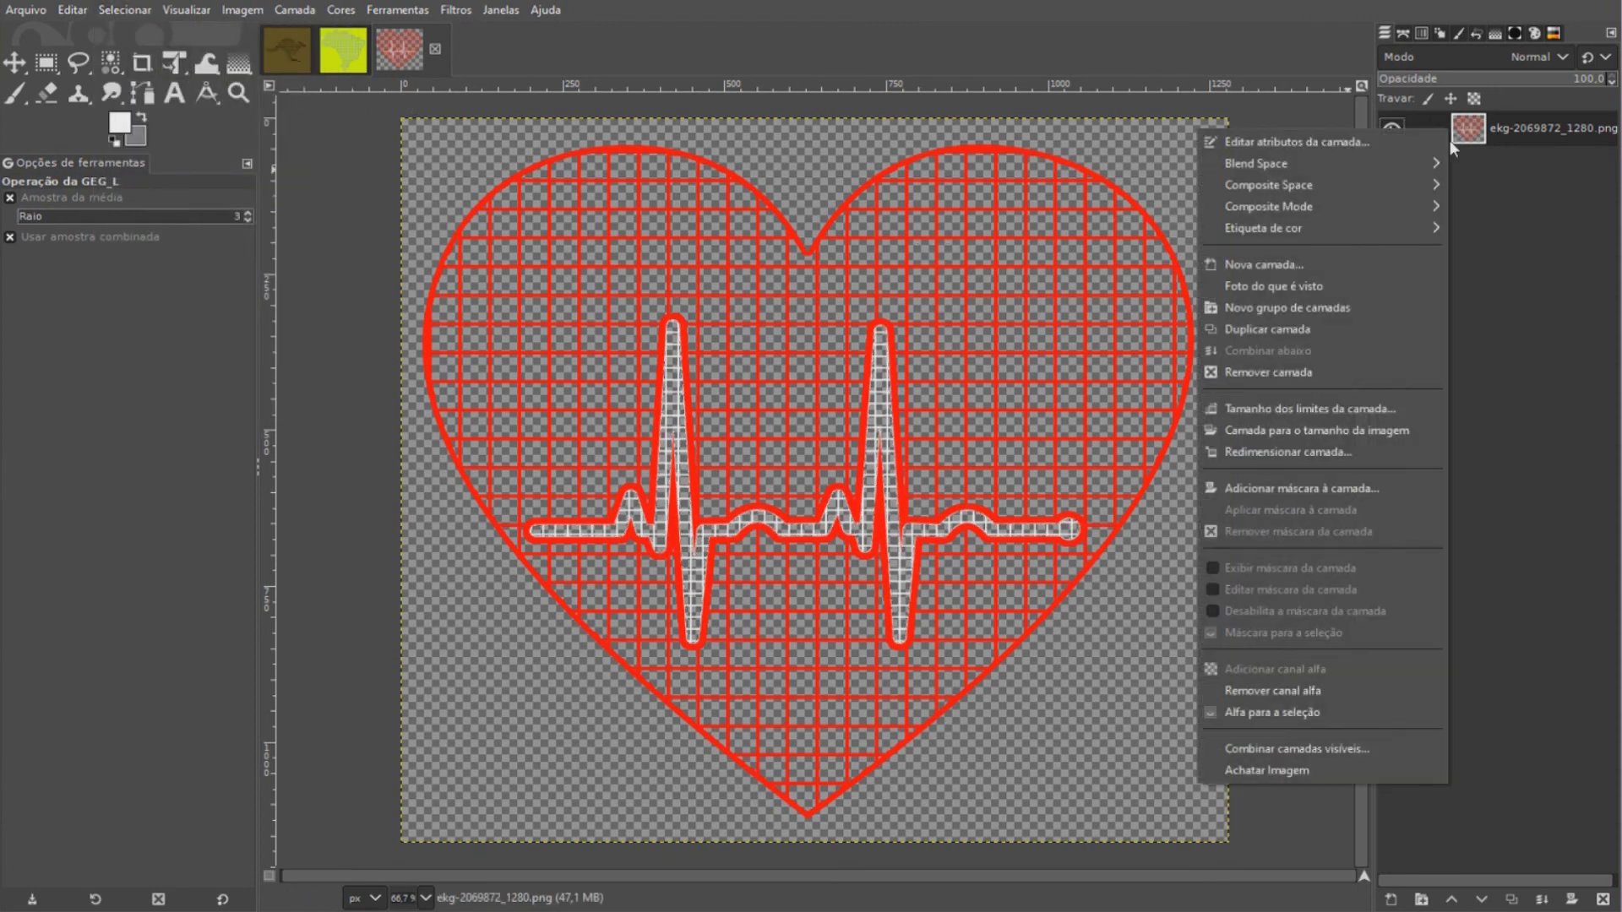
{"action": "left_click", "coordinate": [1343, 265]}
{"action": "left_click", "coordinate": [1447, 491]}
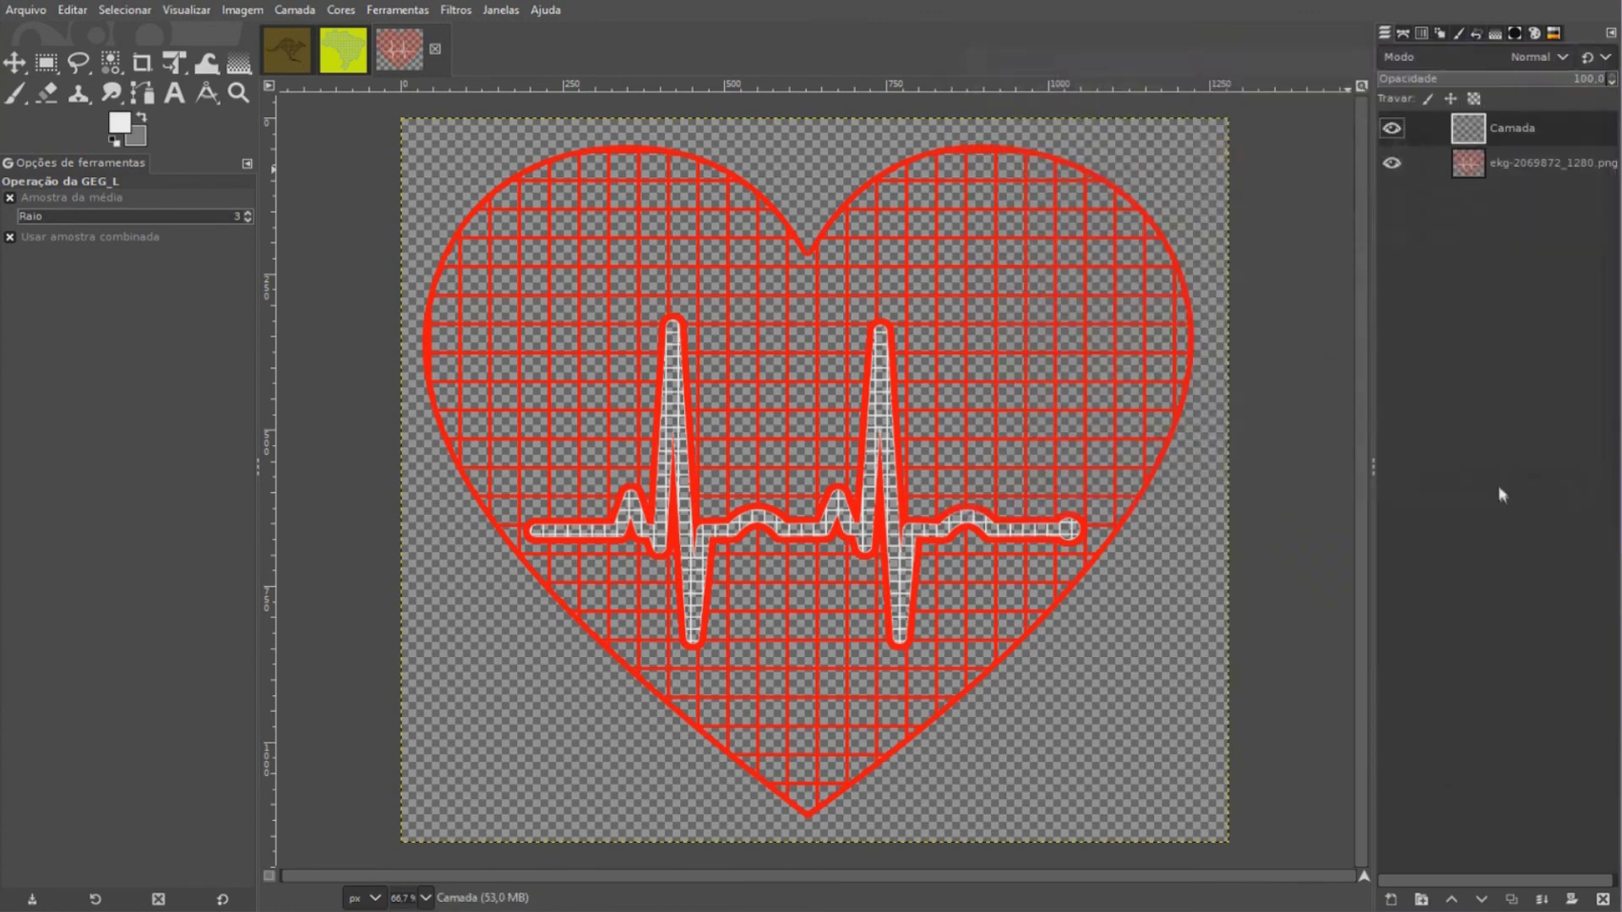
{"action": "left_click_drag", "start_coordinate": [1485, 128], "coordinate": [1468, 211]}
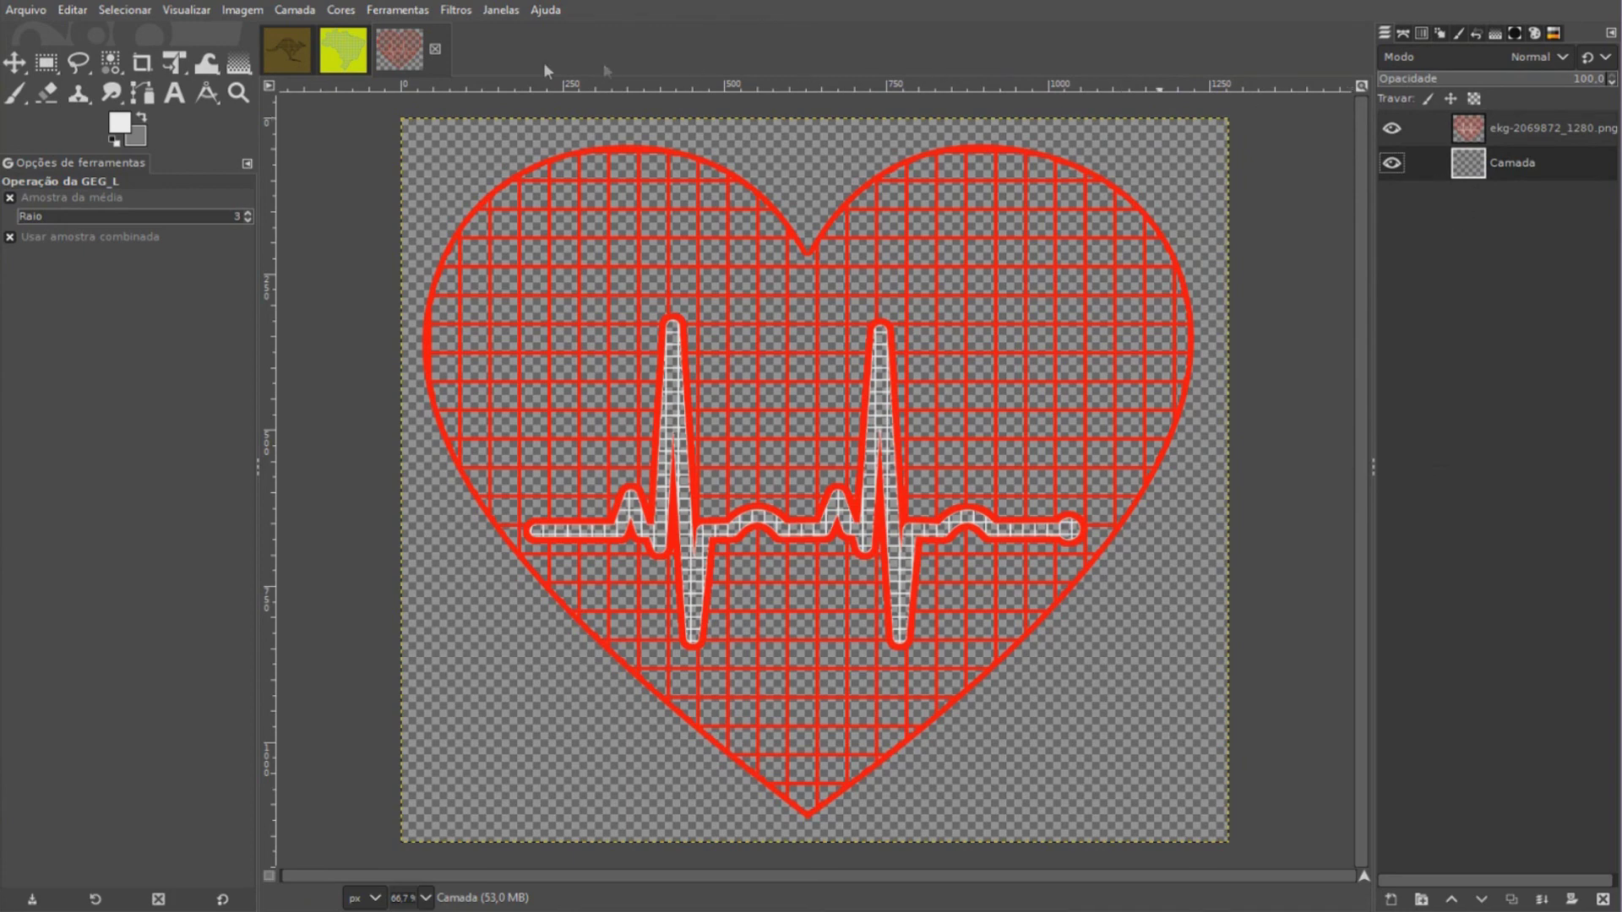
{"action": "left_click", "coordinate": [133, 135]}
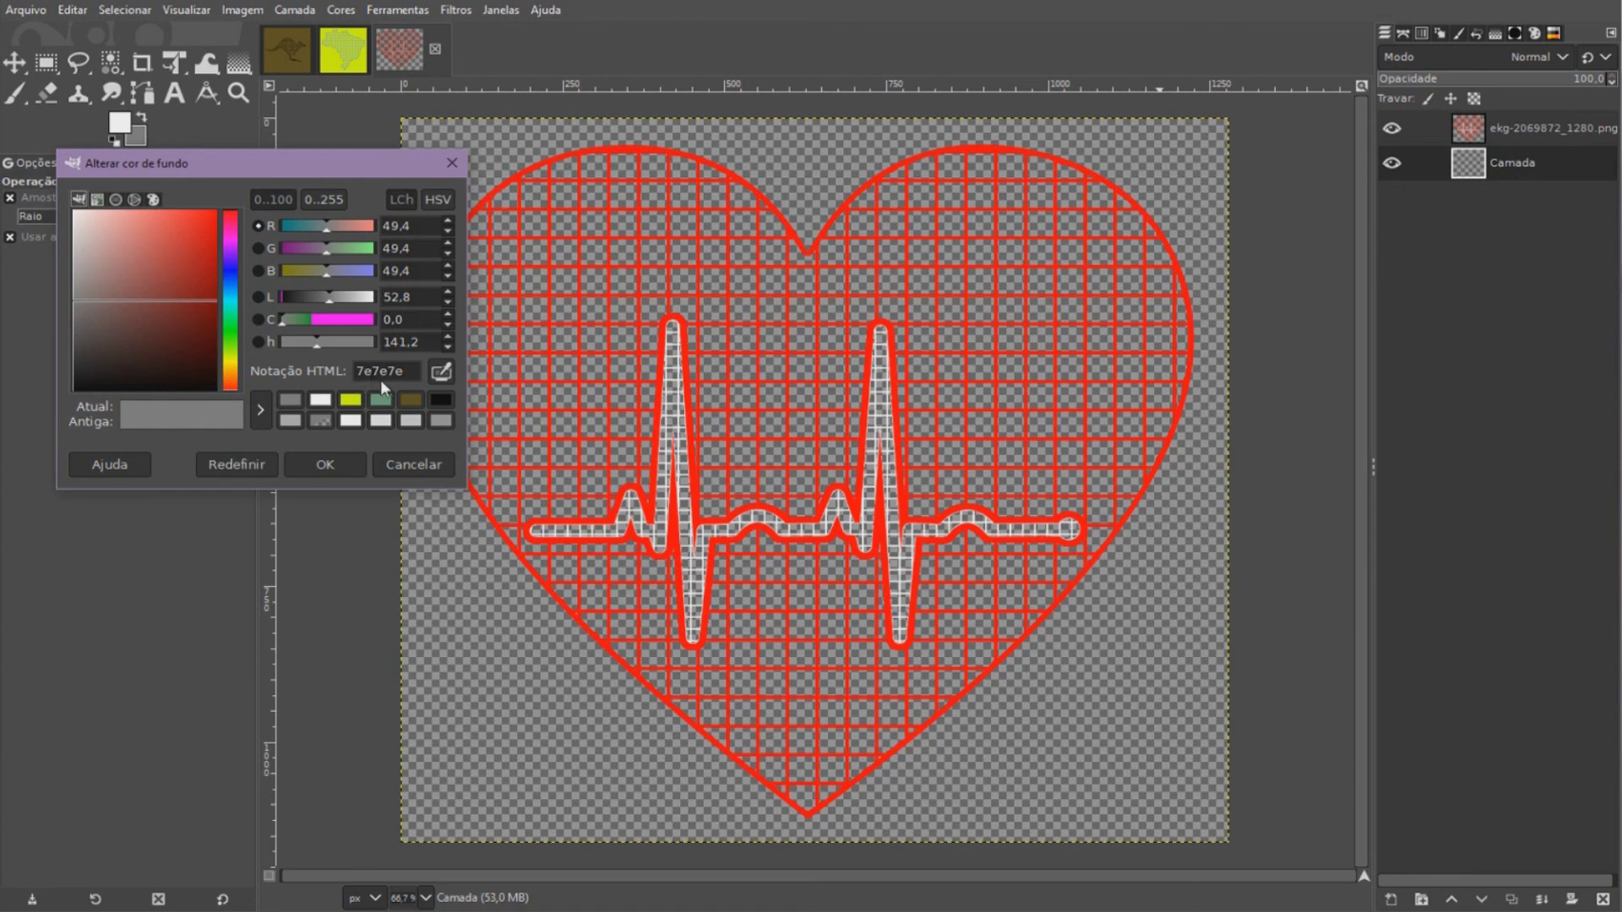
Set the background colour to gray 7e7e7e and fill the layer behind the heart with it
{"action": "left_click", "coordinate": [333, 463]}
{"action": "left_click_drag", "start_coordinate": [133, 139], "coordinate": [440, 154]}
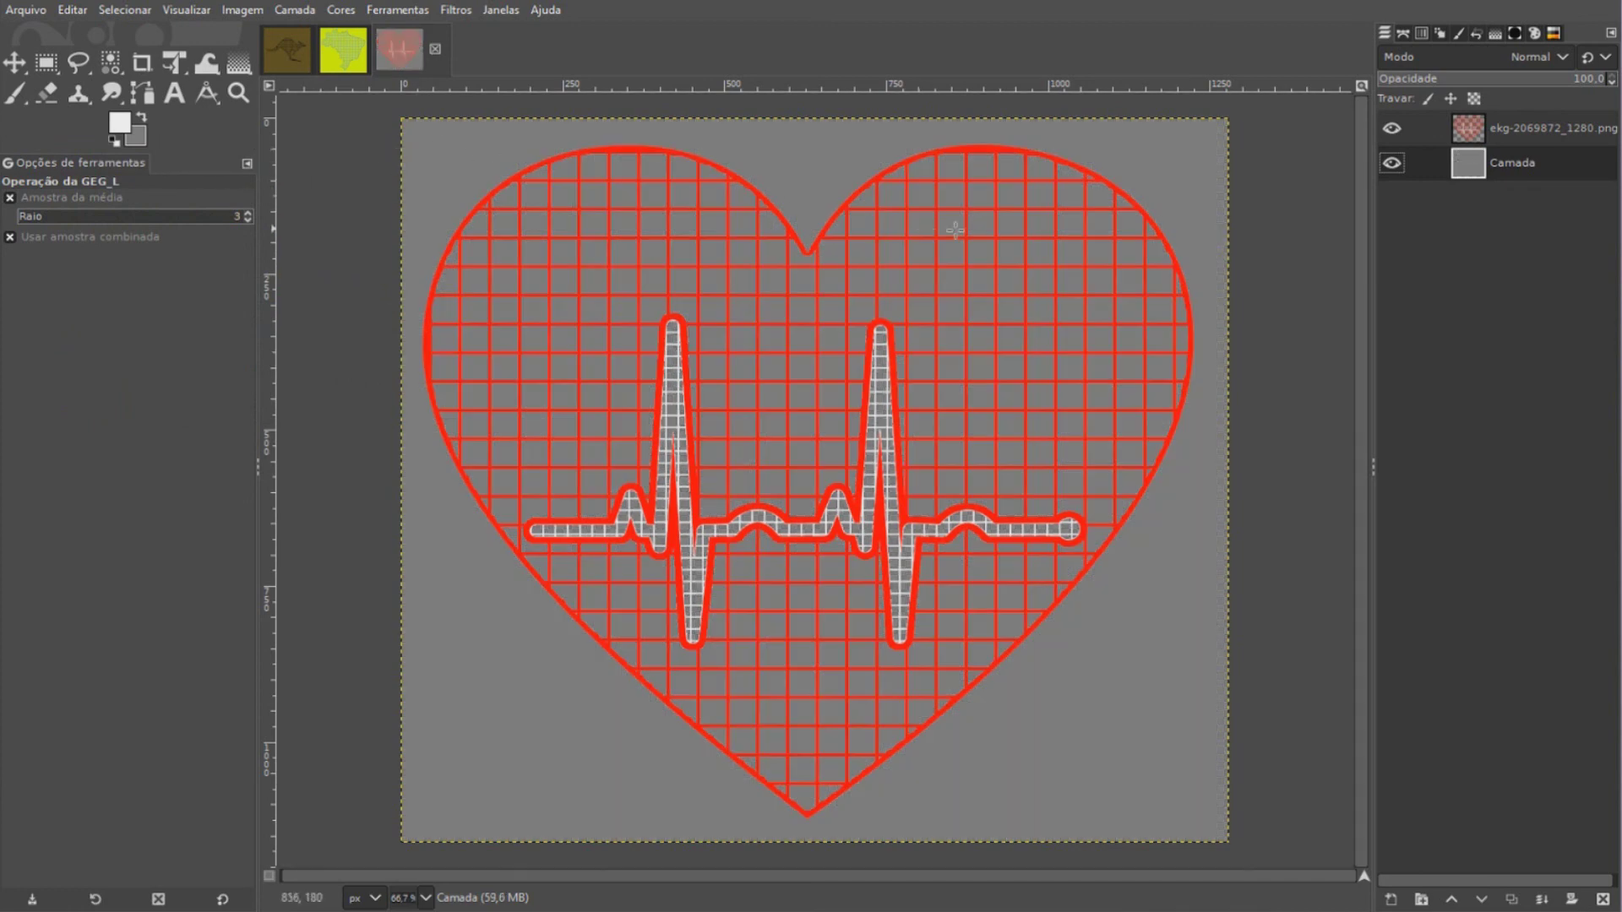